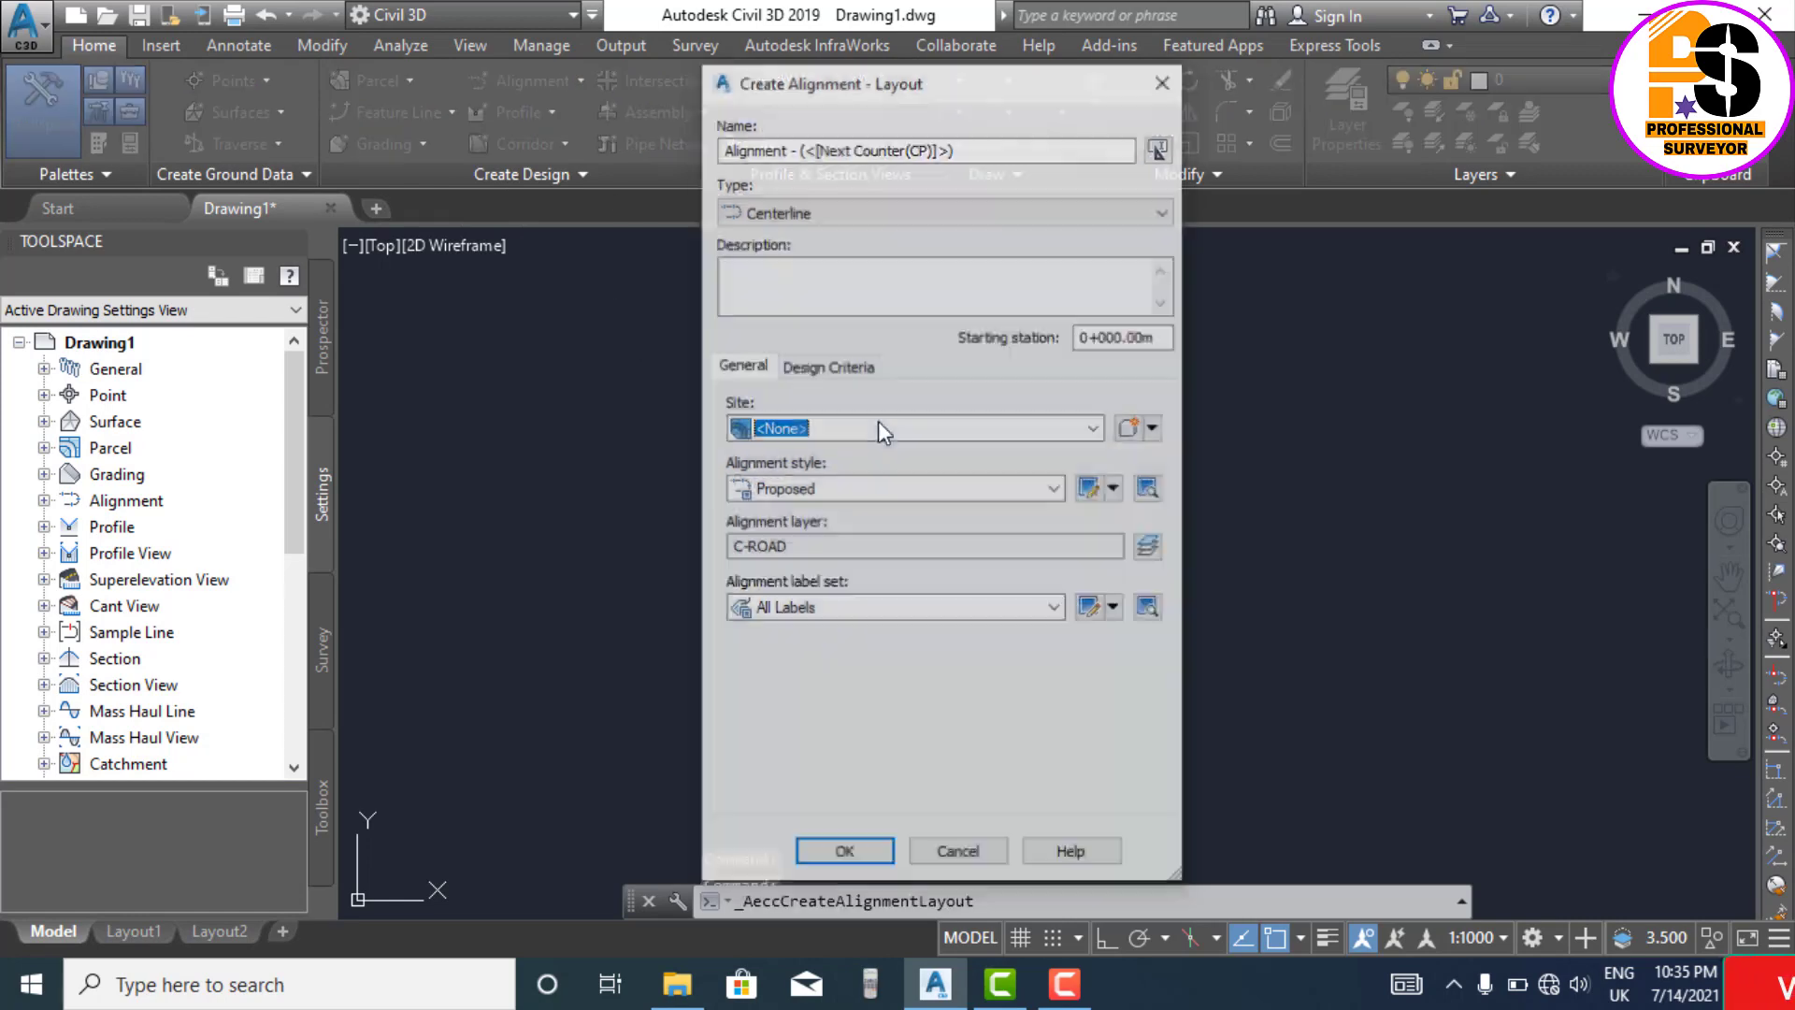
# Step: Name the new alignment ROAD01 and set its type to Centerline
pyautogui.moveTo(944, 88); pyautogui.dragTo(823, 77)
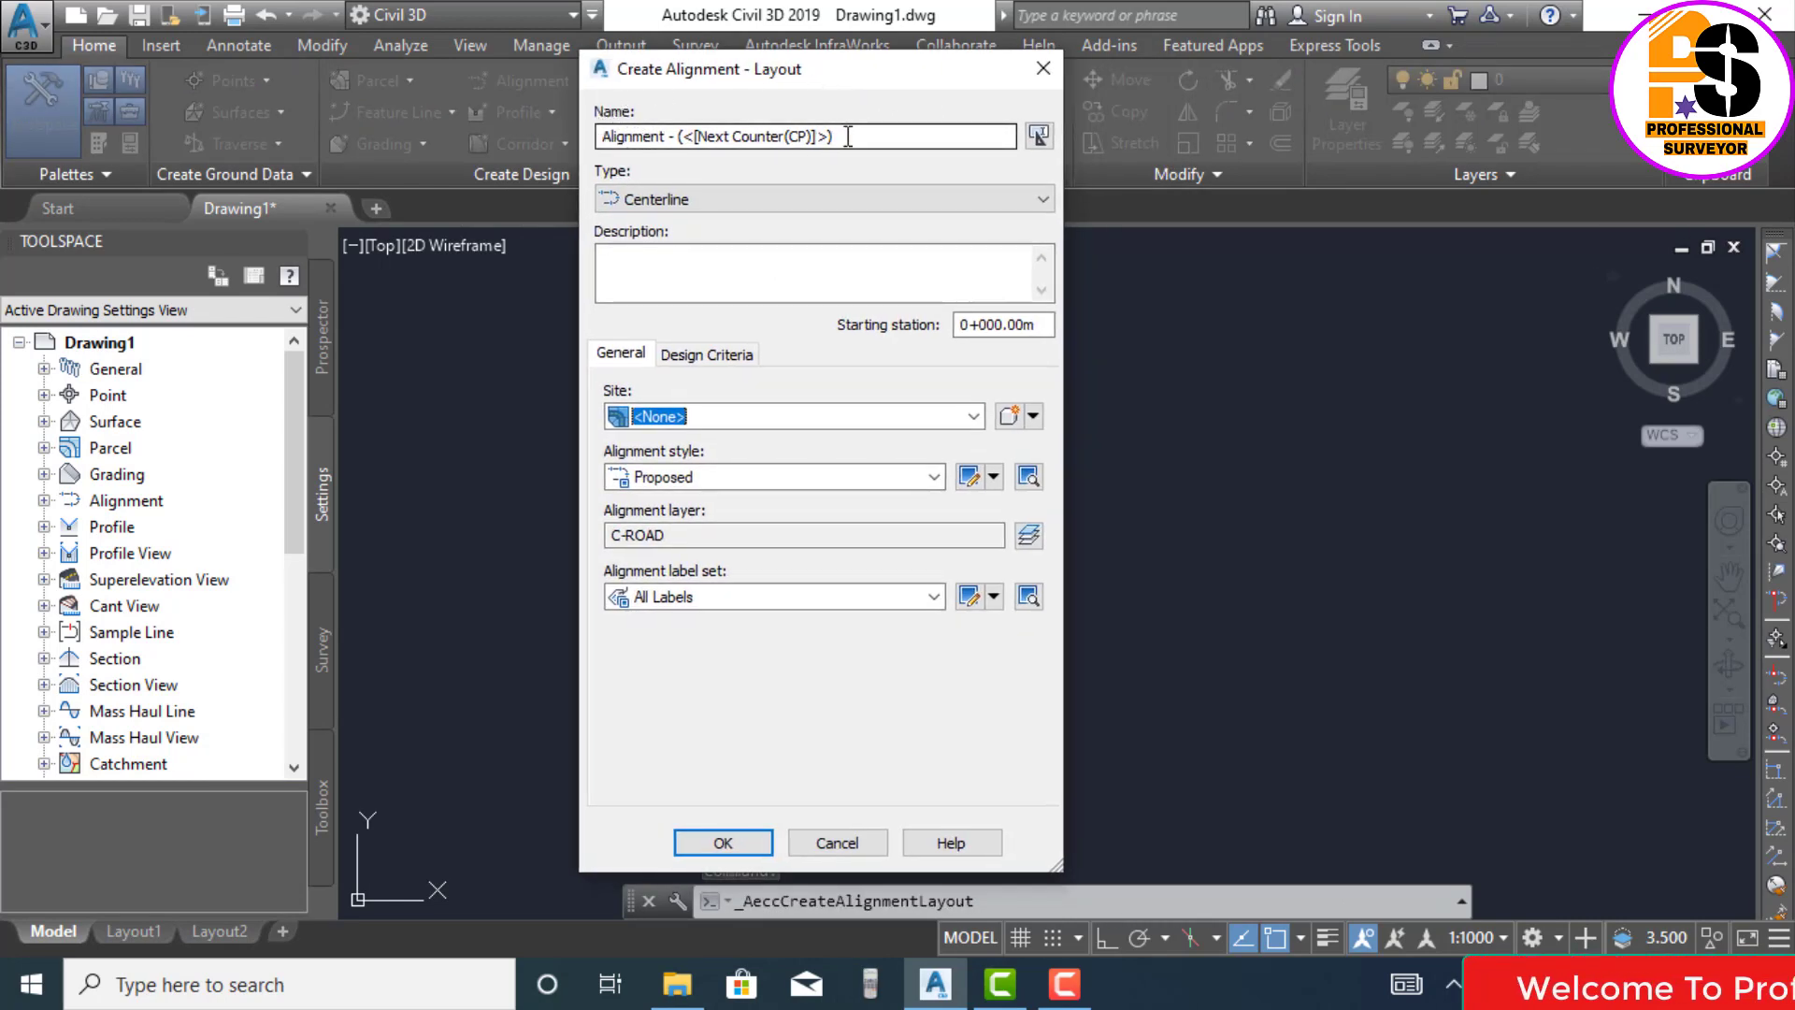
pyautogui.moveTo(848, 137); pyautogui.dragTo(668, 145)
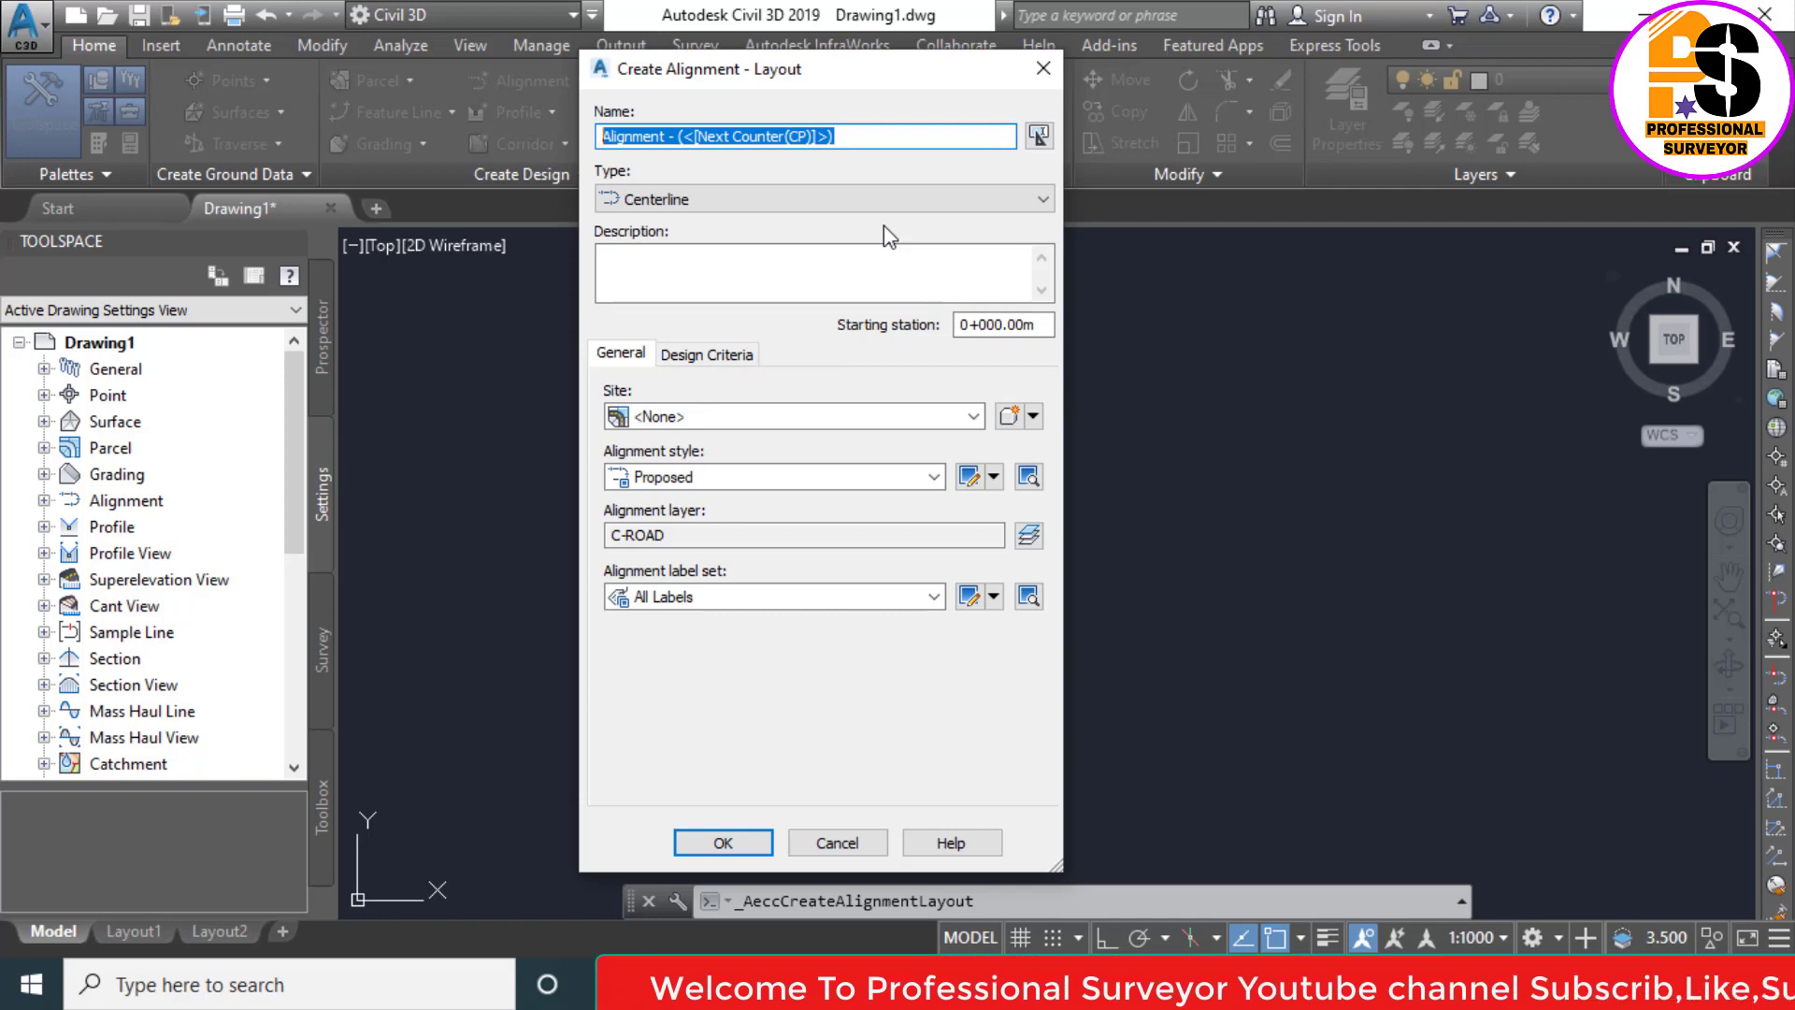
pyautogui.write('ROAD01')
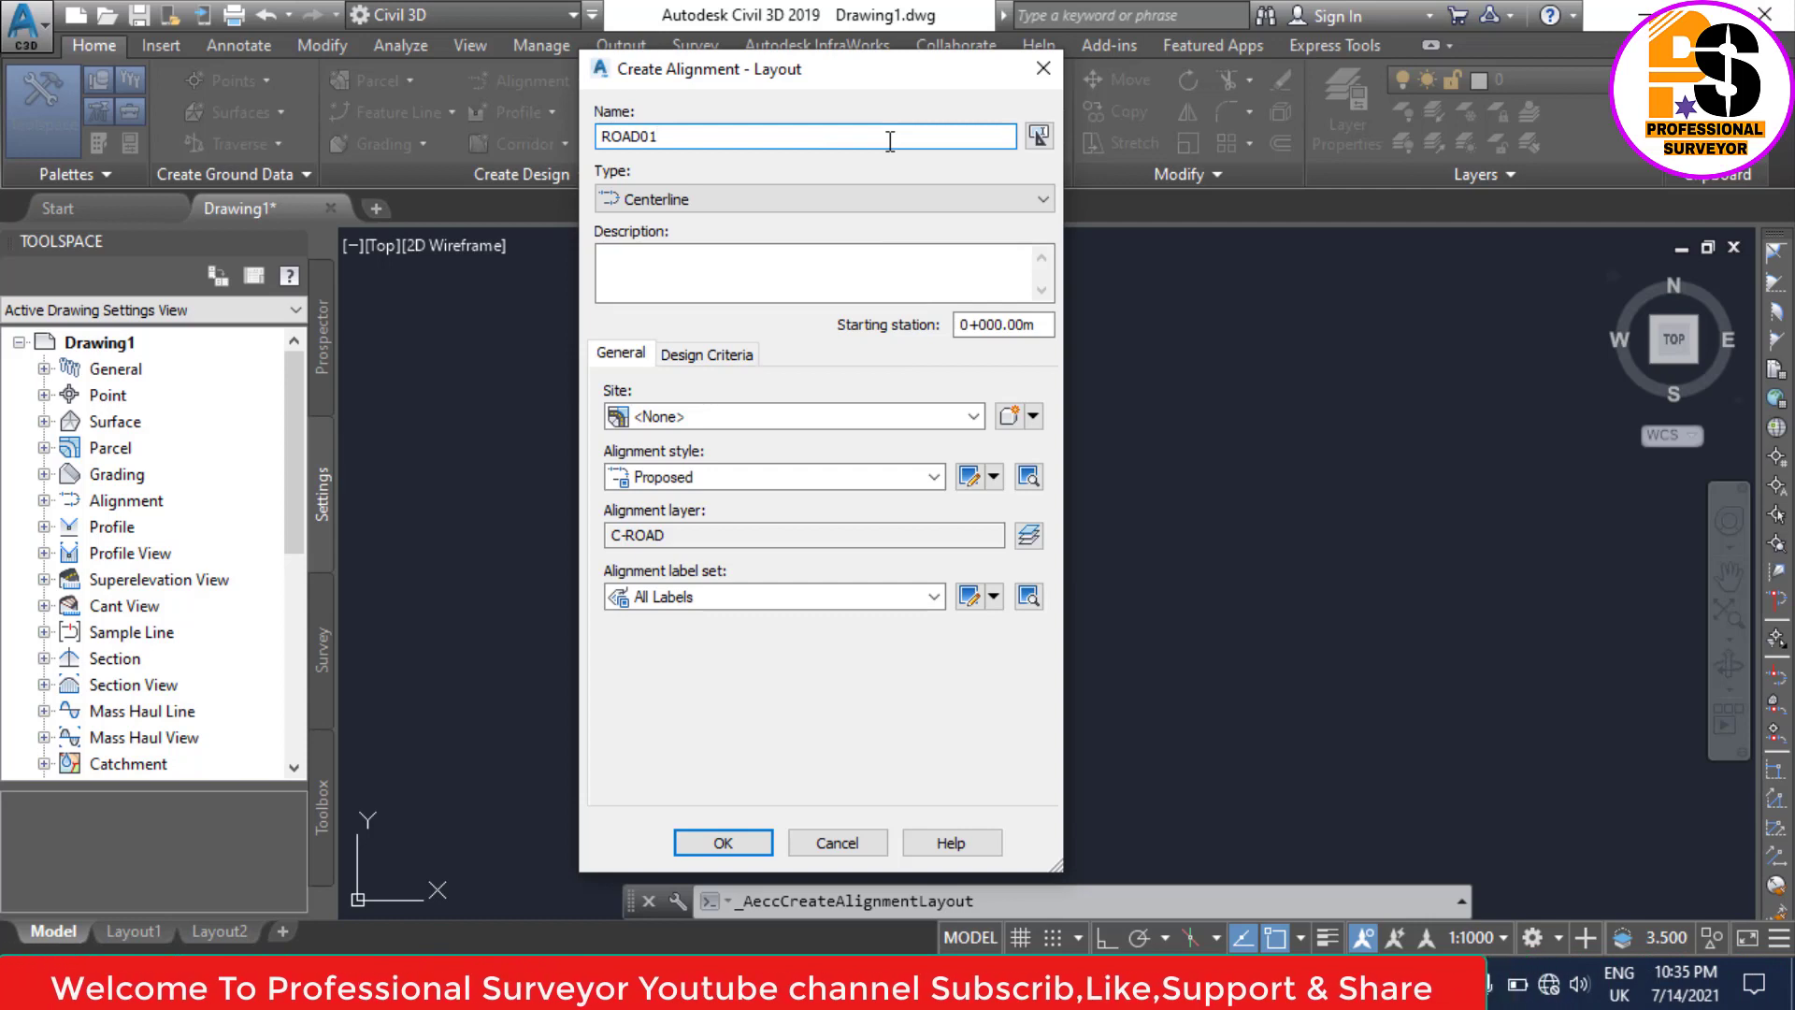
pyautogui.click(734, 199)
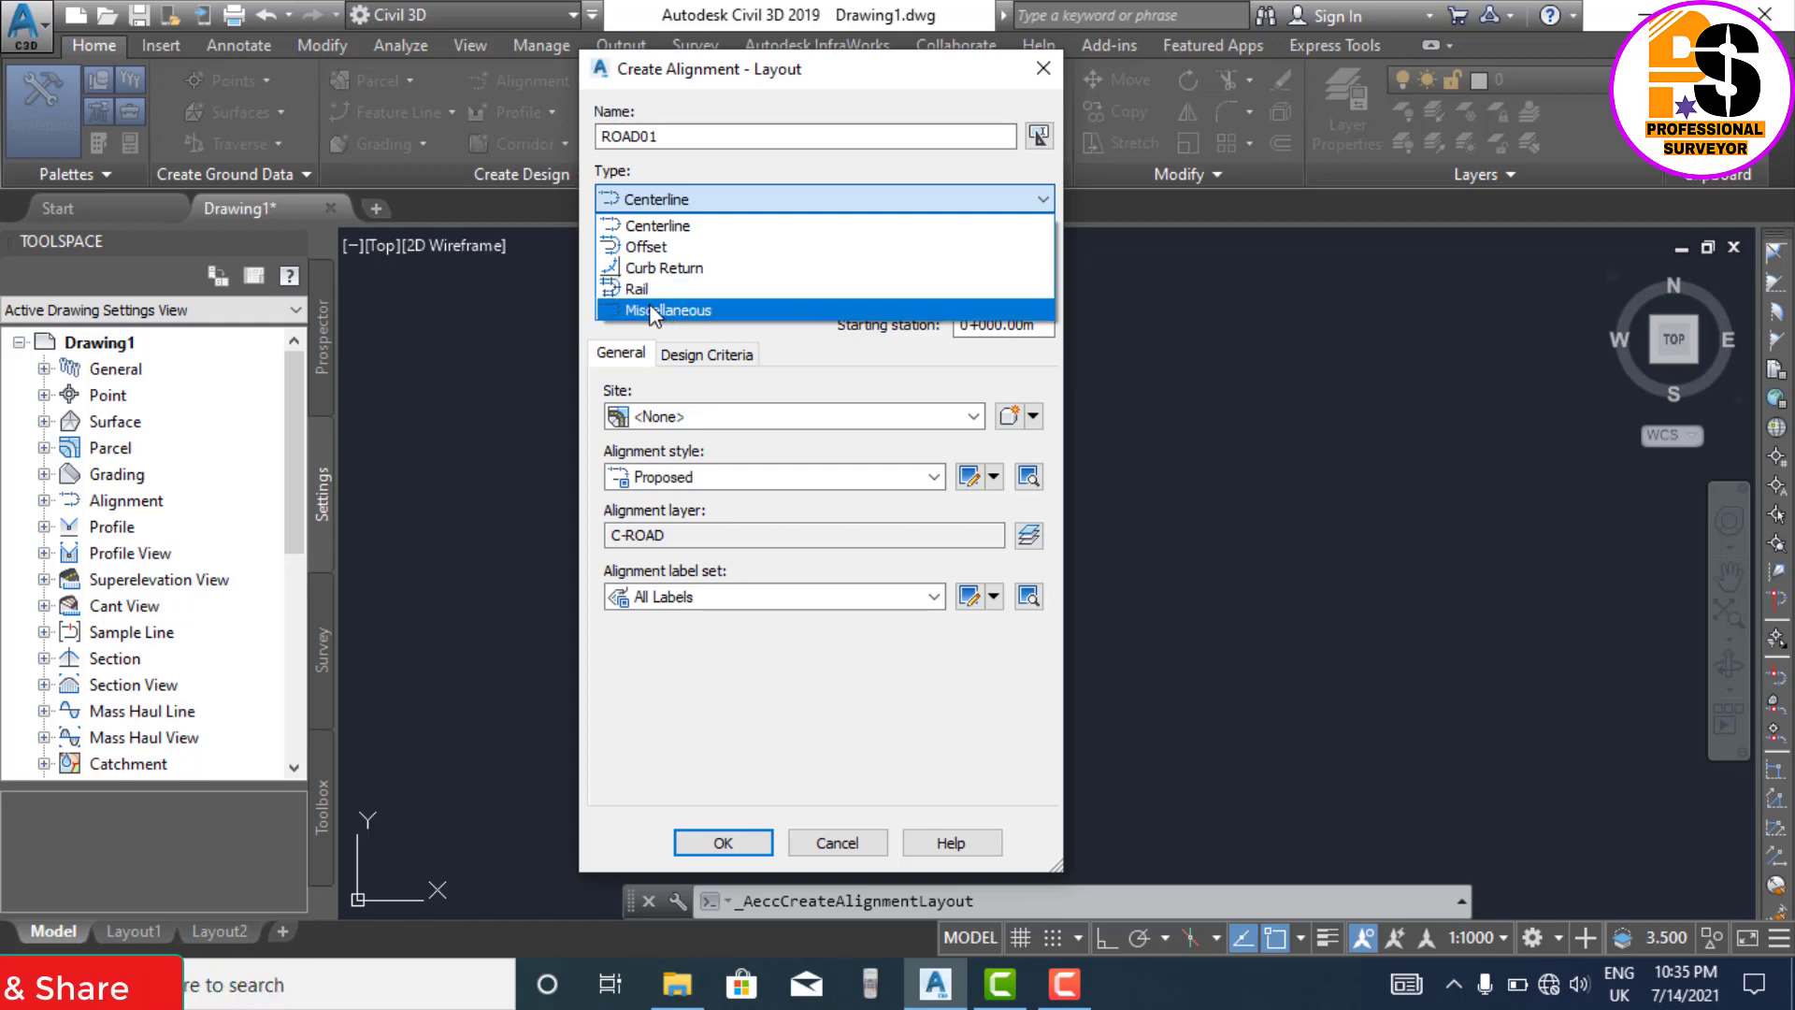
pyautogui.click(725, 229)
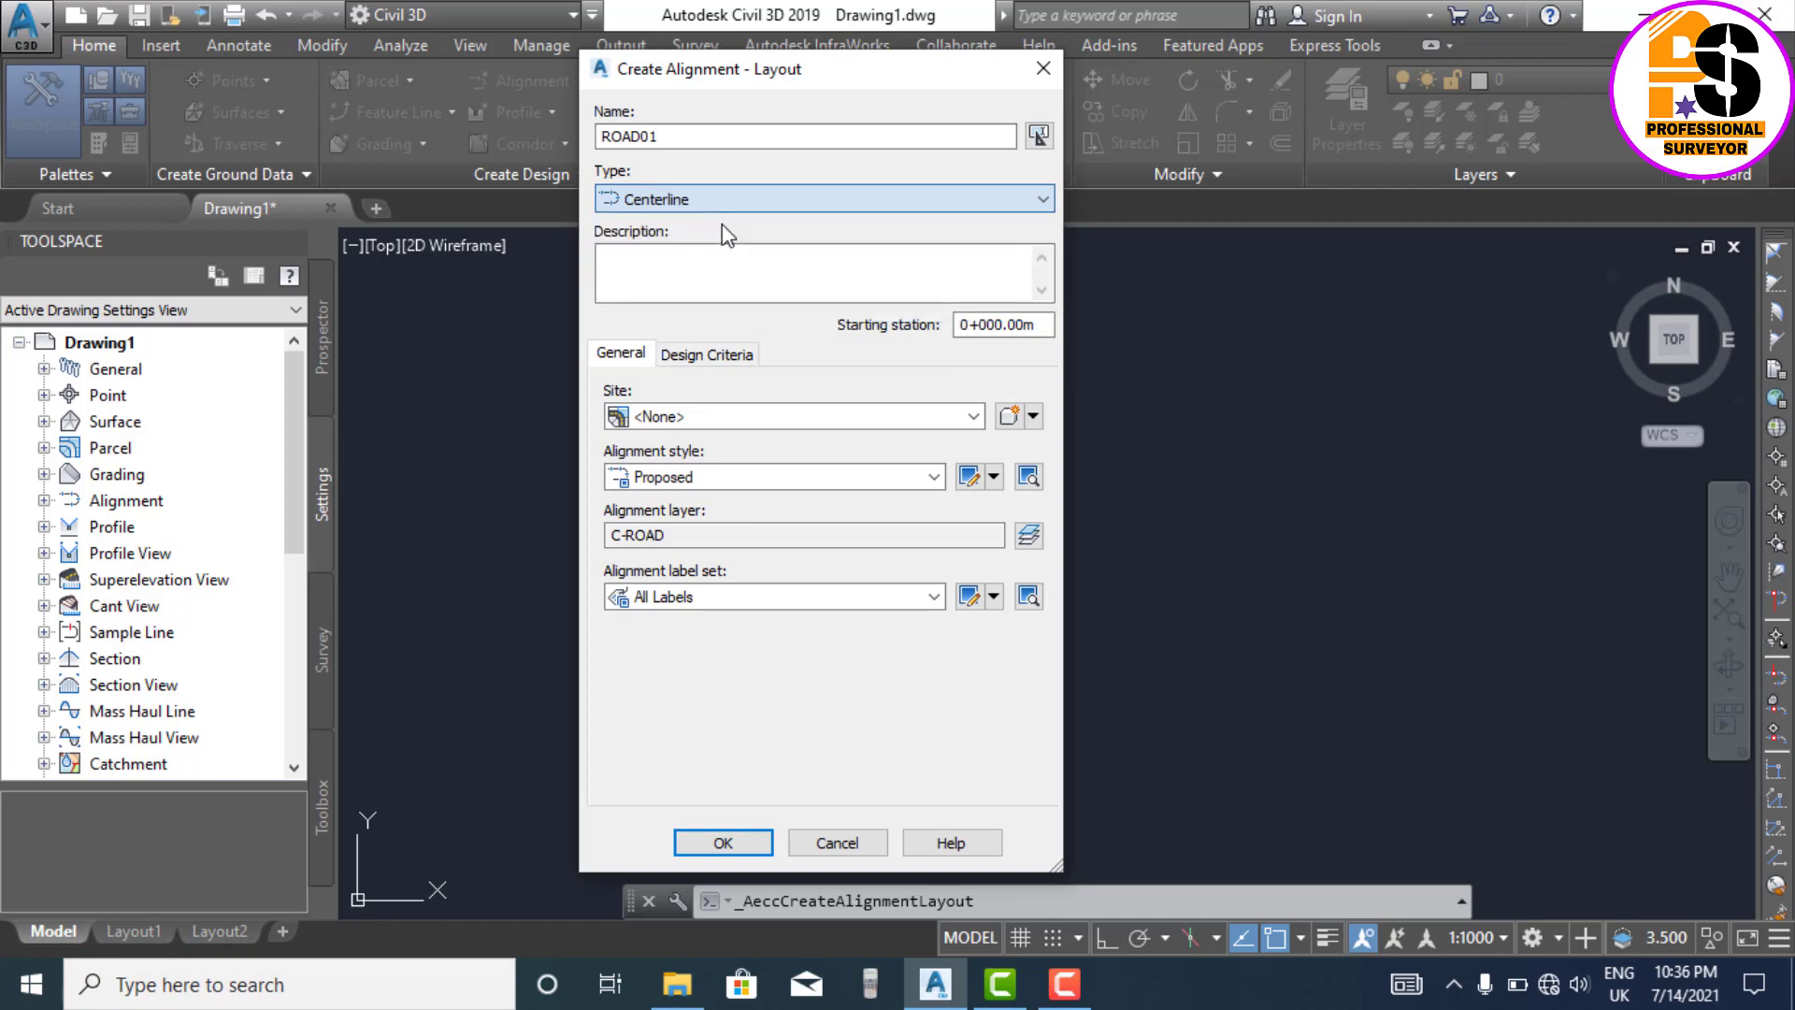
pyautogui.click(677, 277)
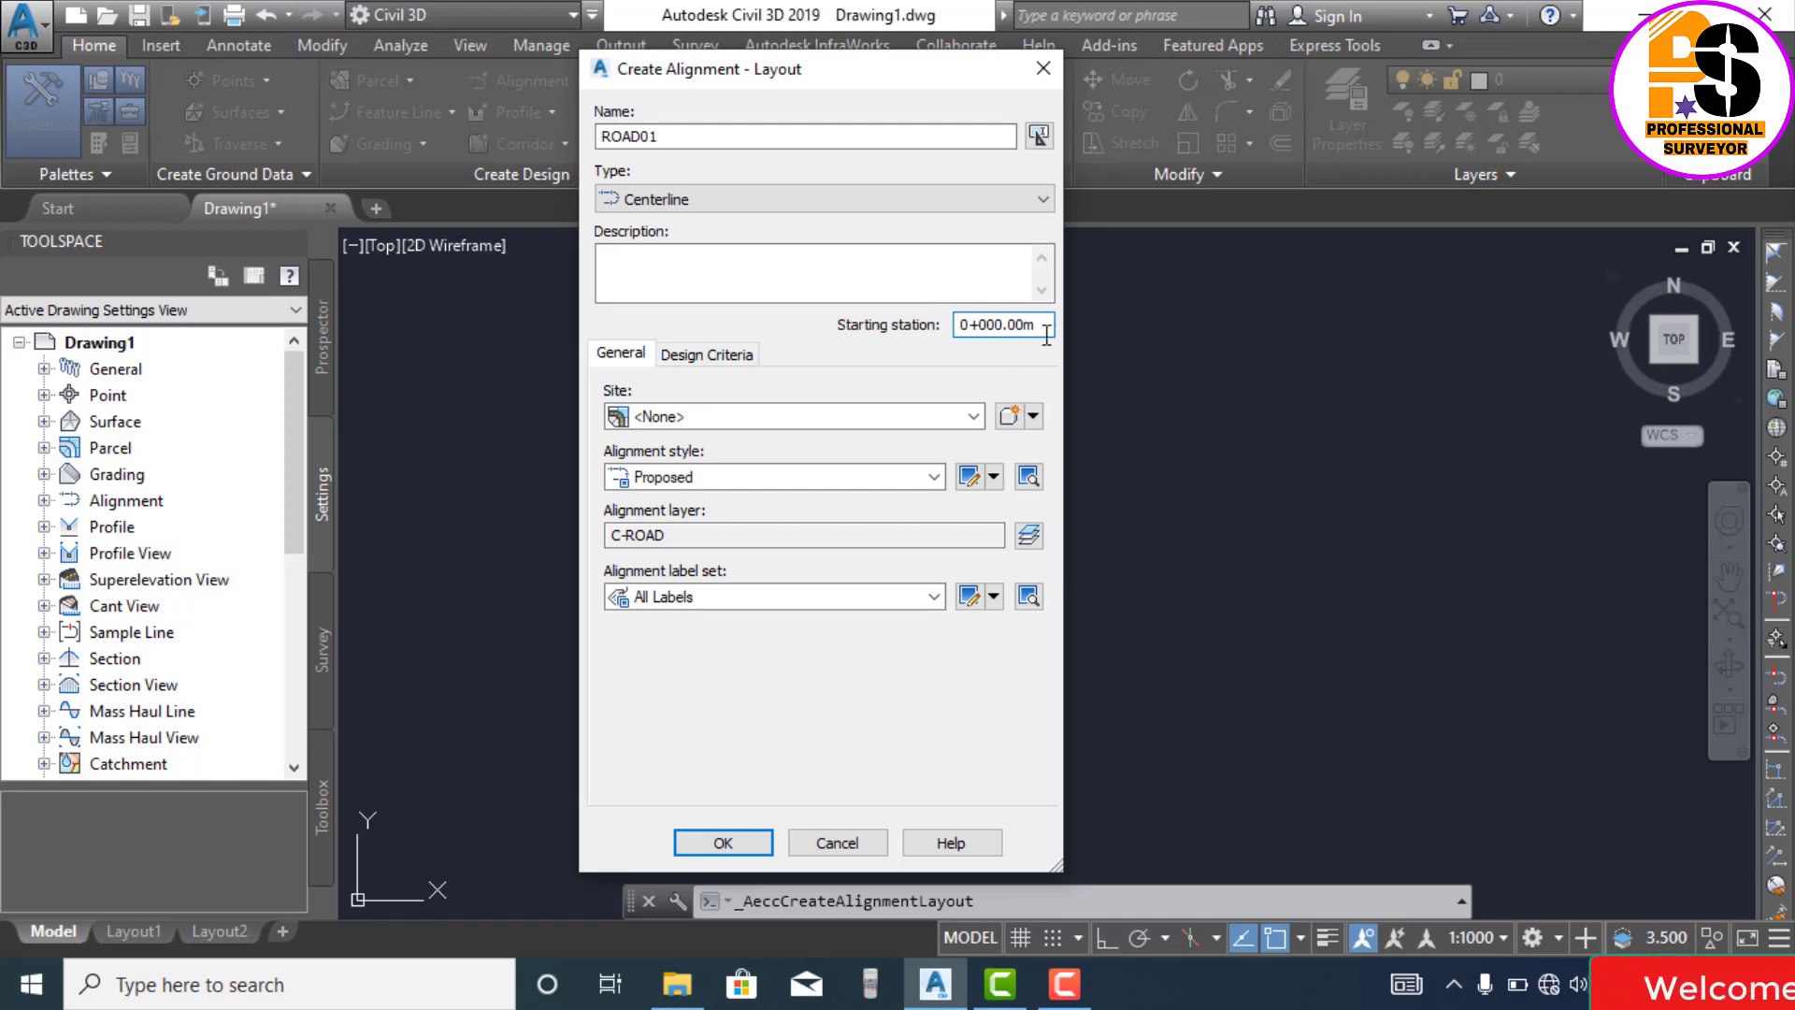
pyautogui.moveTo(1034, 324); pyautogui.dragTo(919, 325)
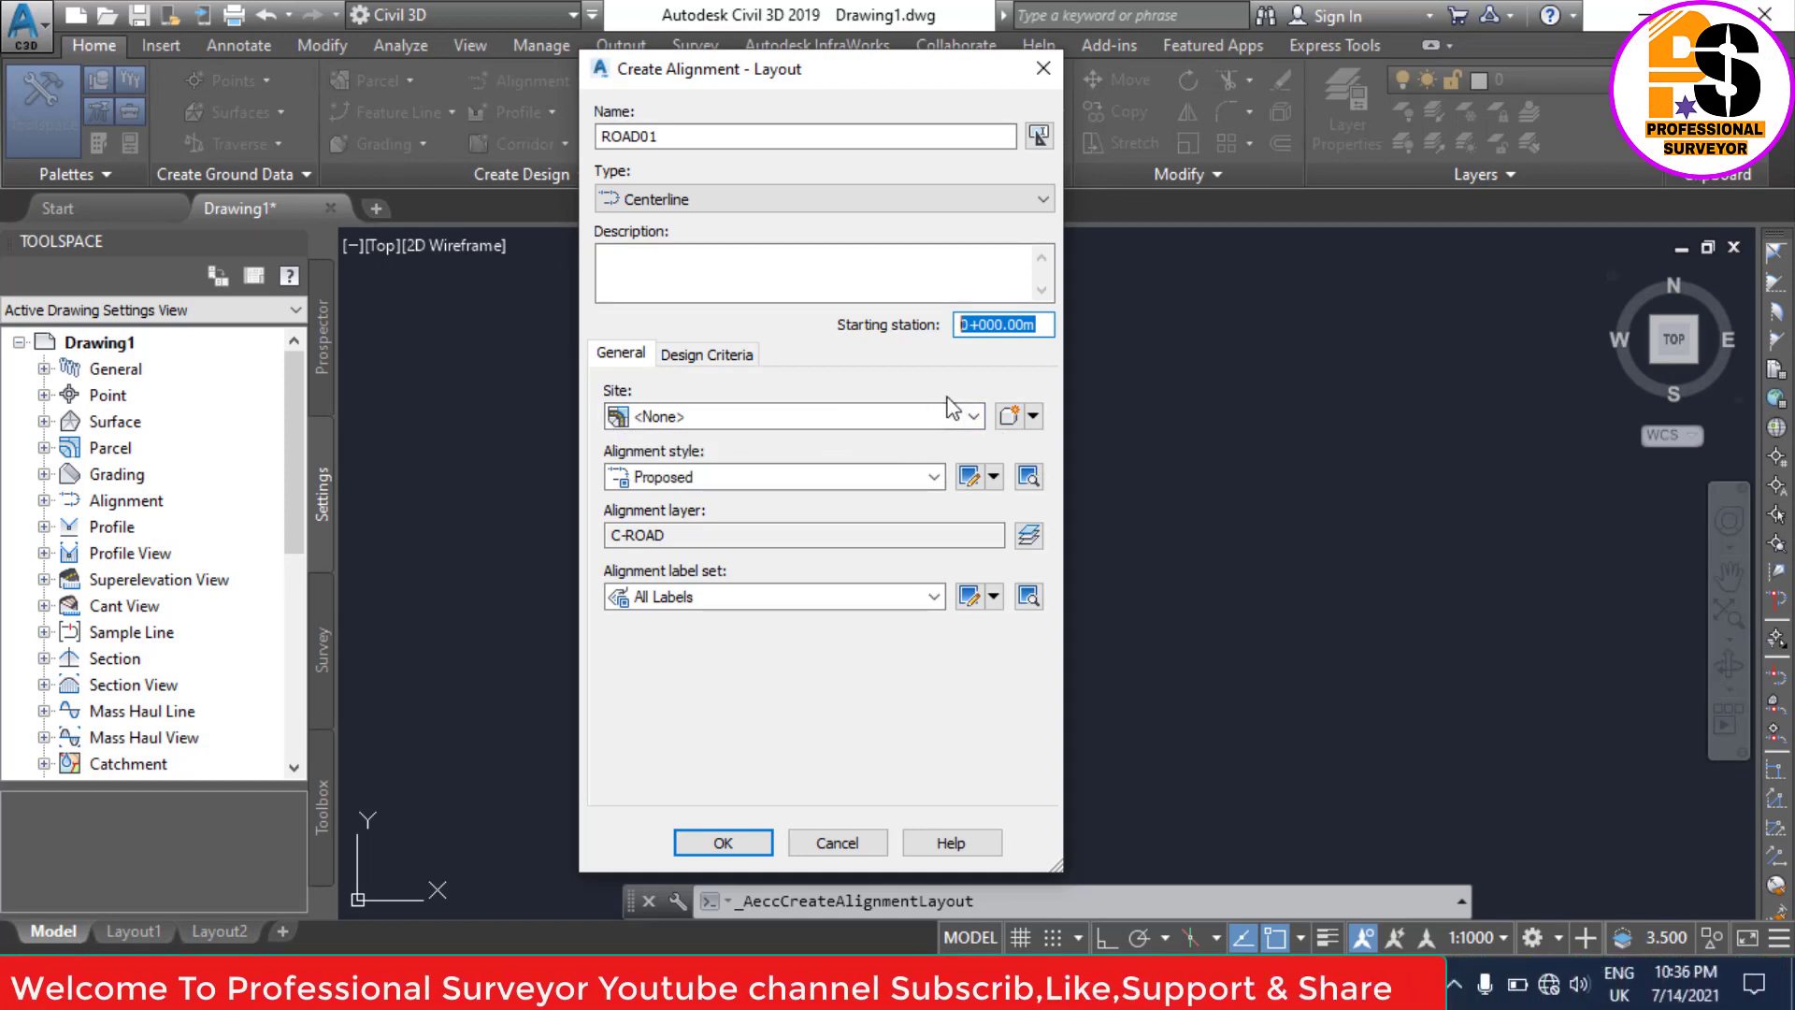
pyautogui.click(1008, 418)
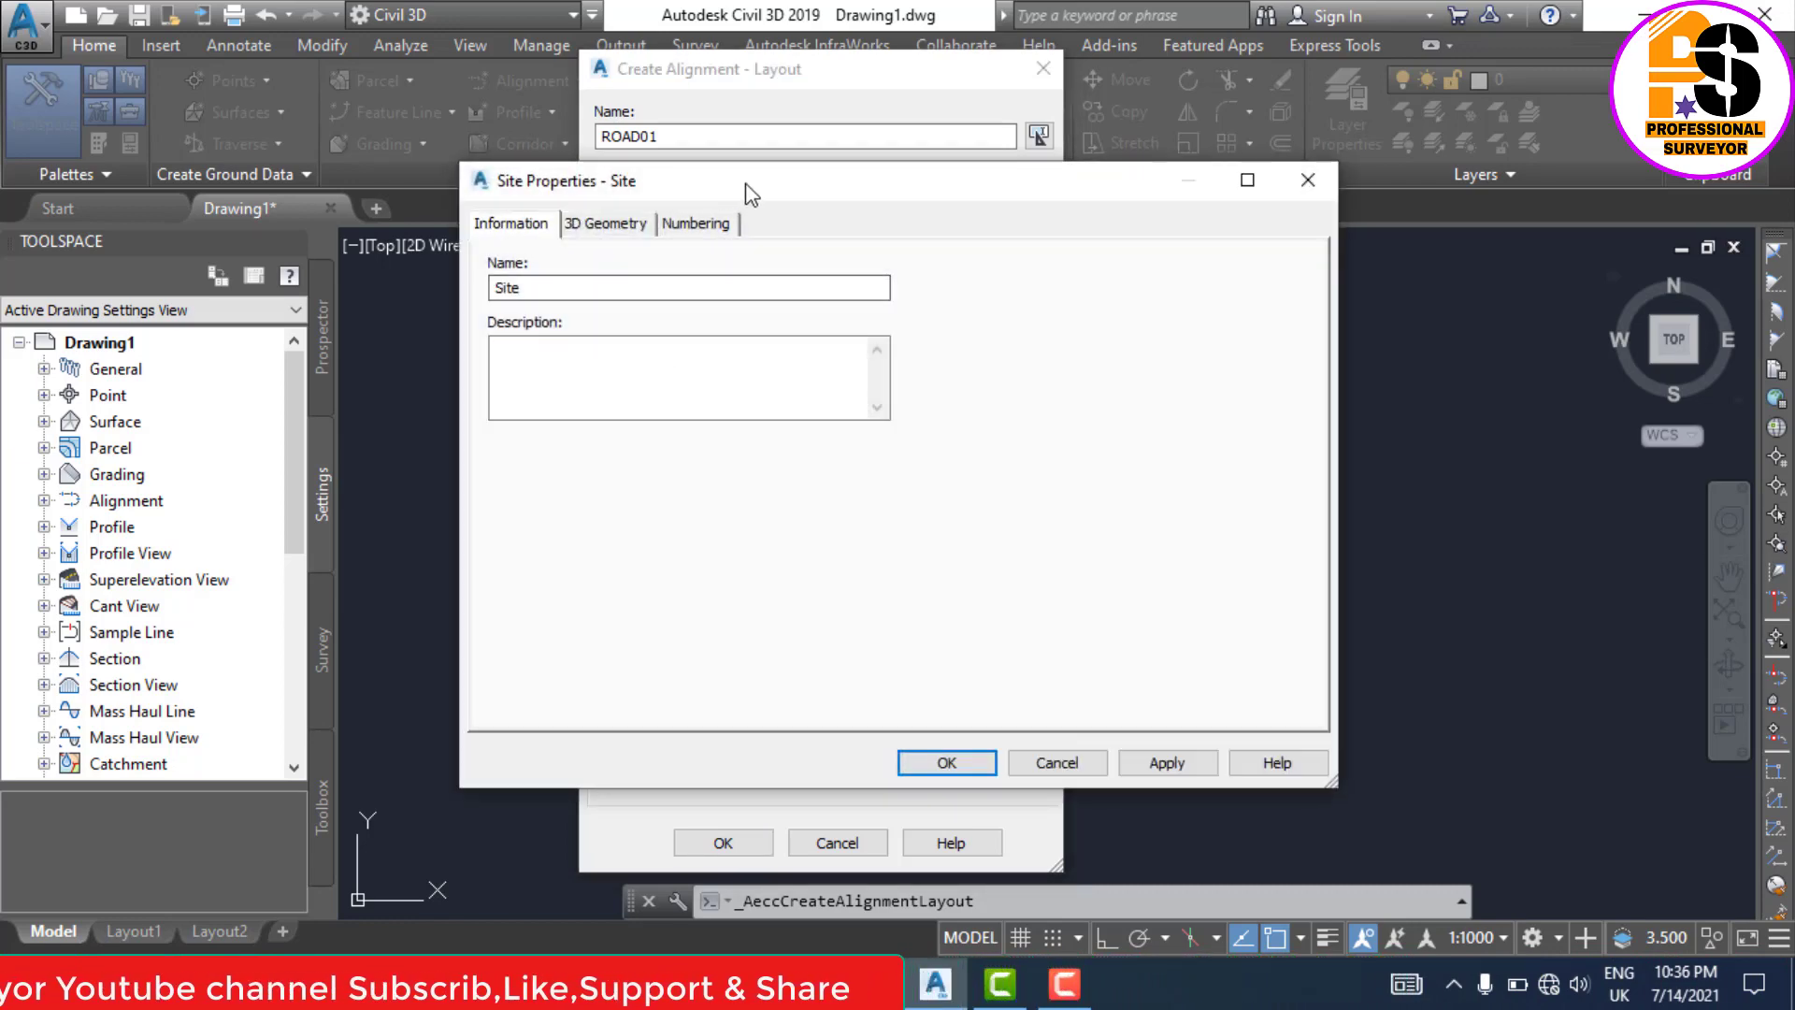
pyautogui.moveTo(745, 188); pyautogui.dragTo(704, 161)
pyautogui.doubleClick(465, 263)
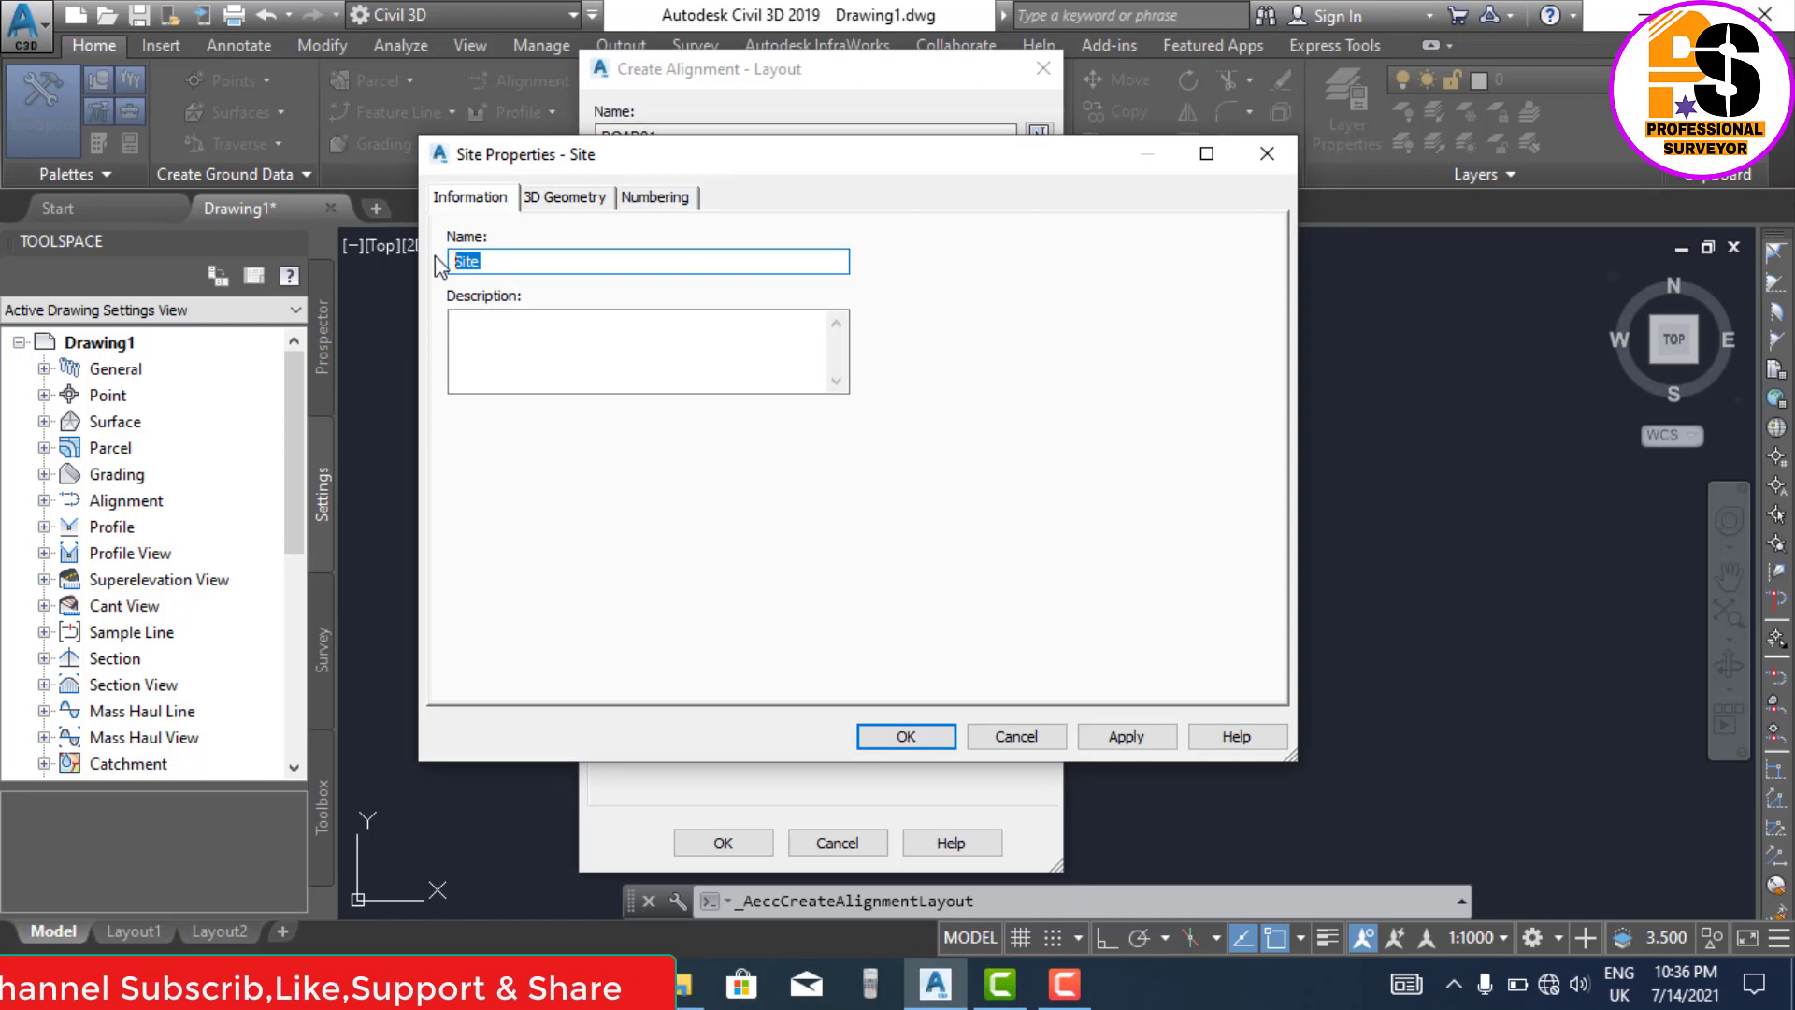
pyautogui.click(1005, 732)
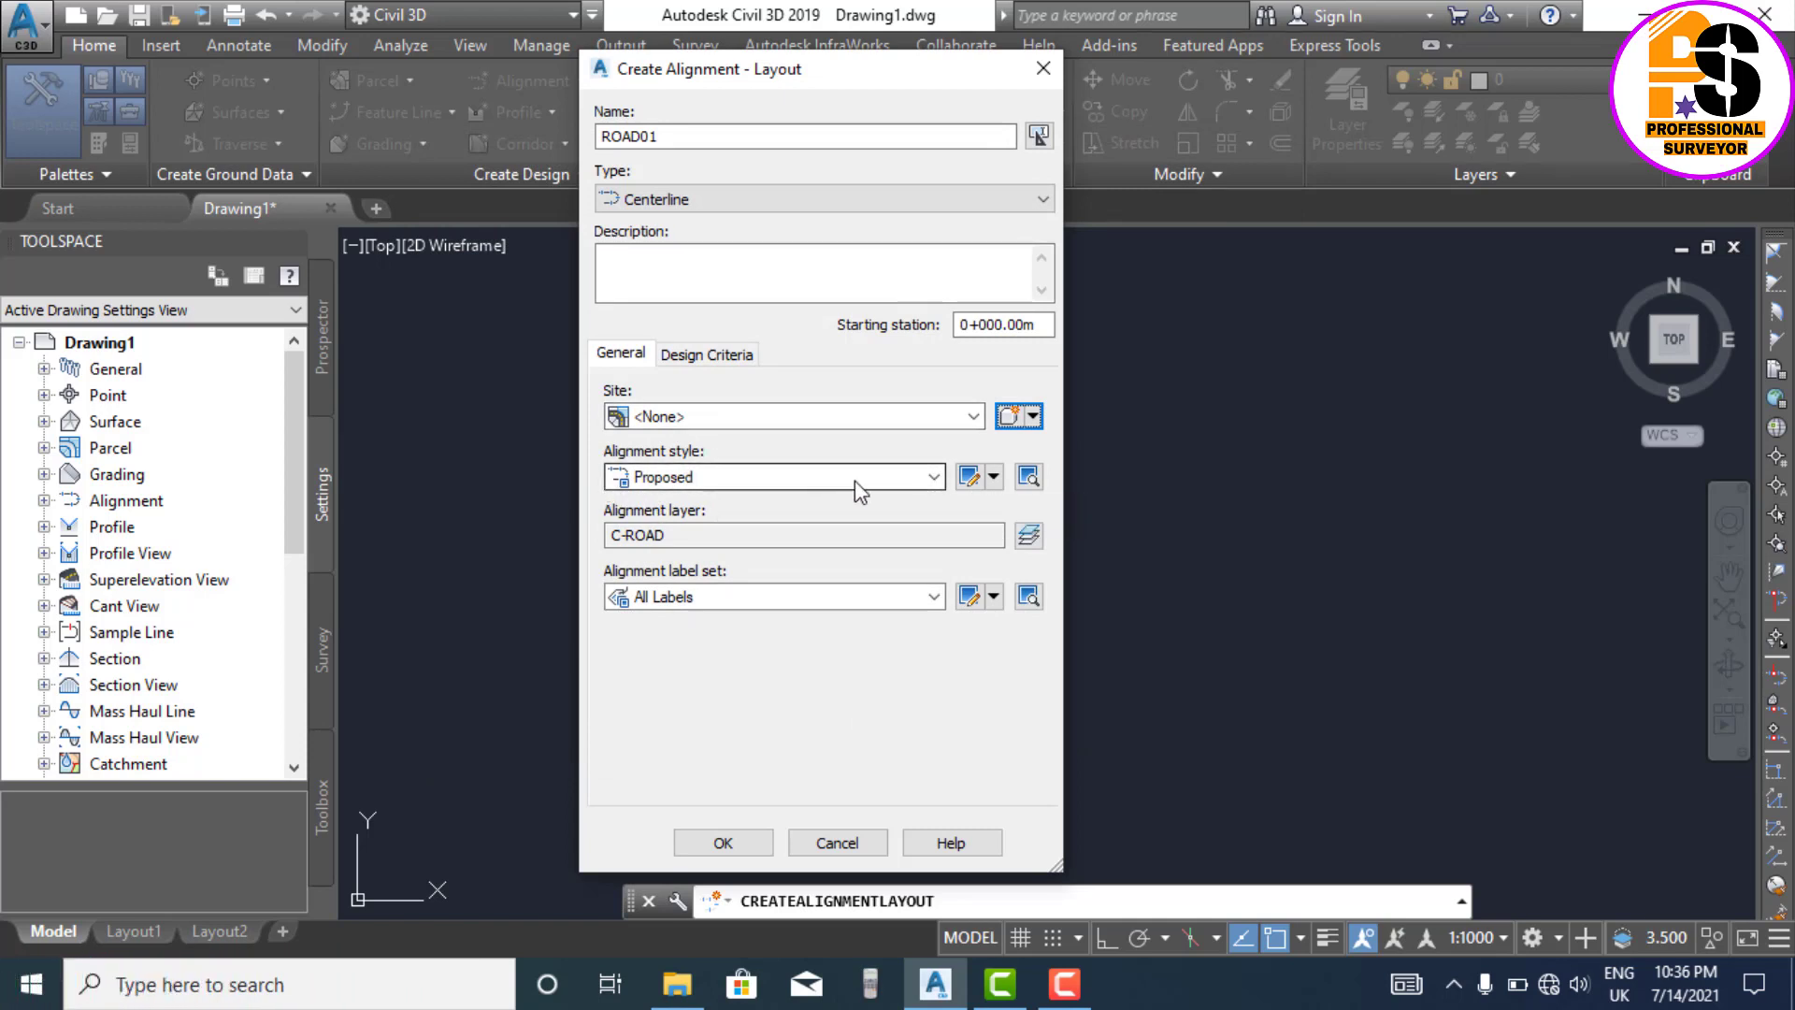
# Step: Choose Proposed as the alignment style for ROAD01
pyautogui.click(933, 477)
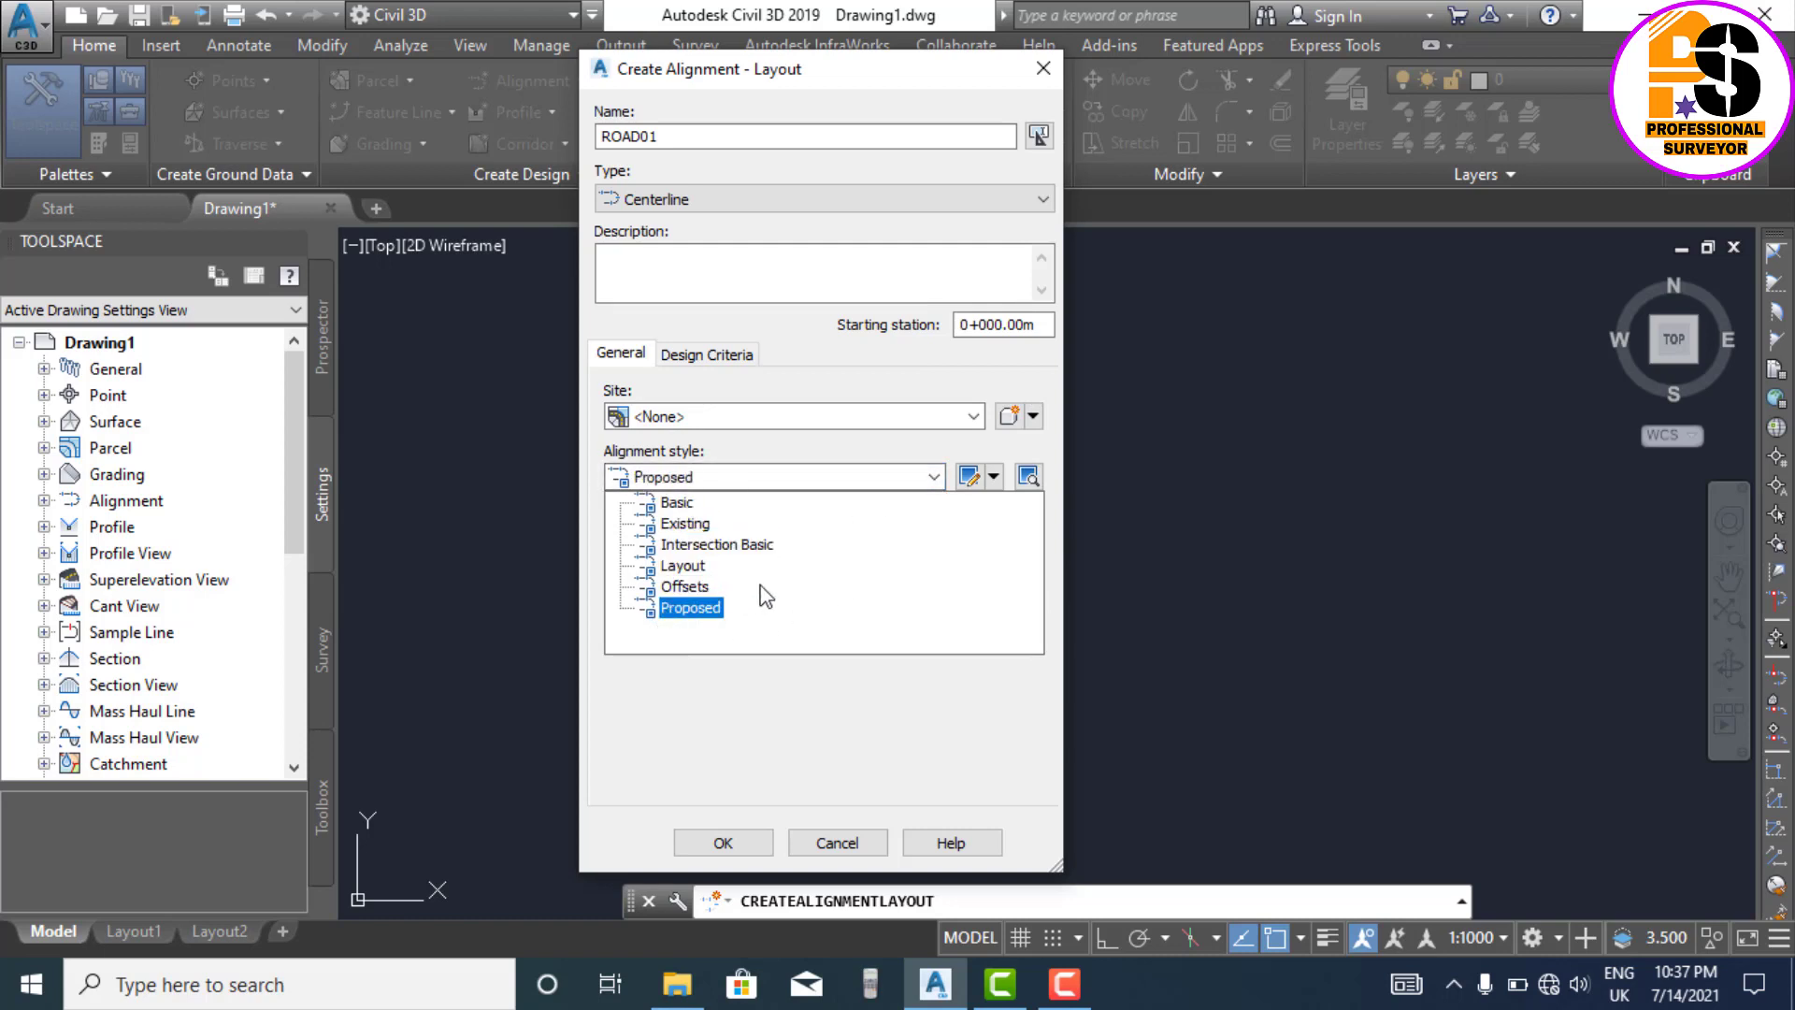
pyautogui.click(692, 609)
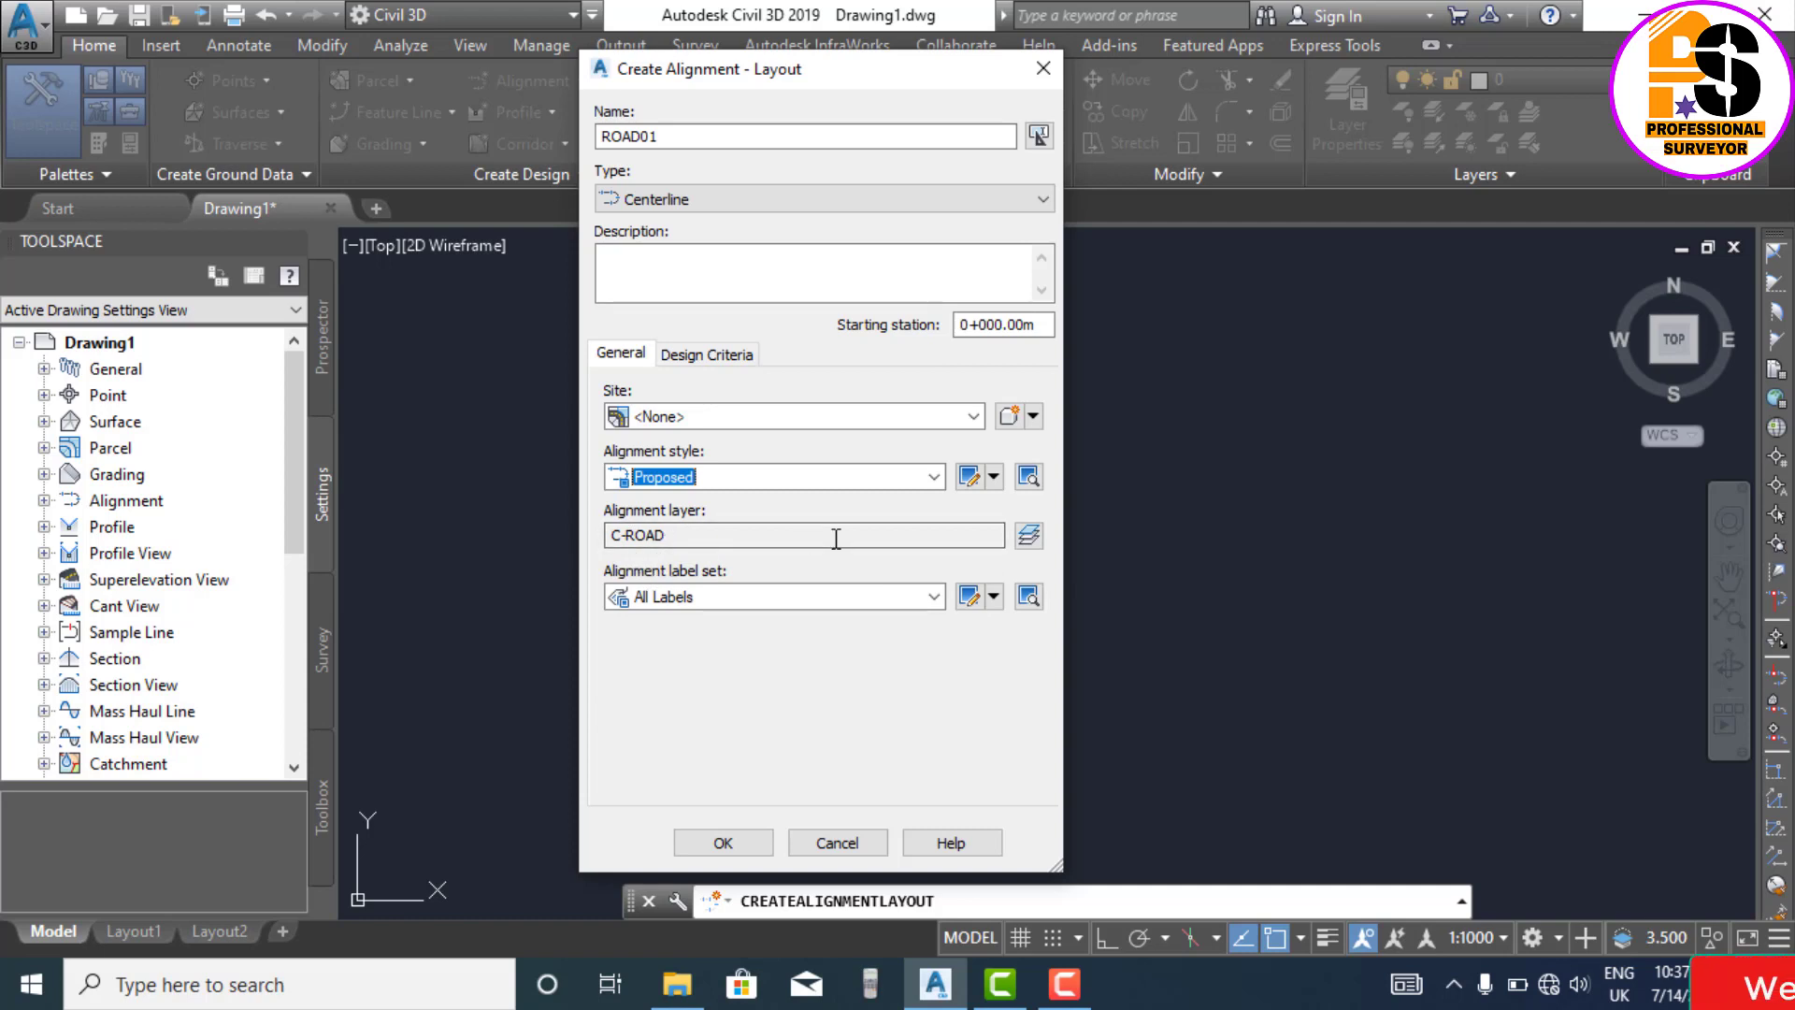
pyautogui.click(1026, 539)
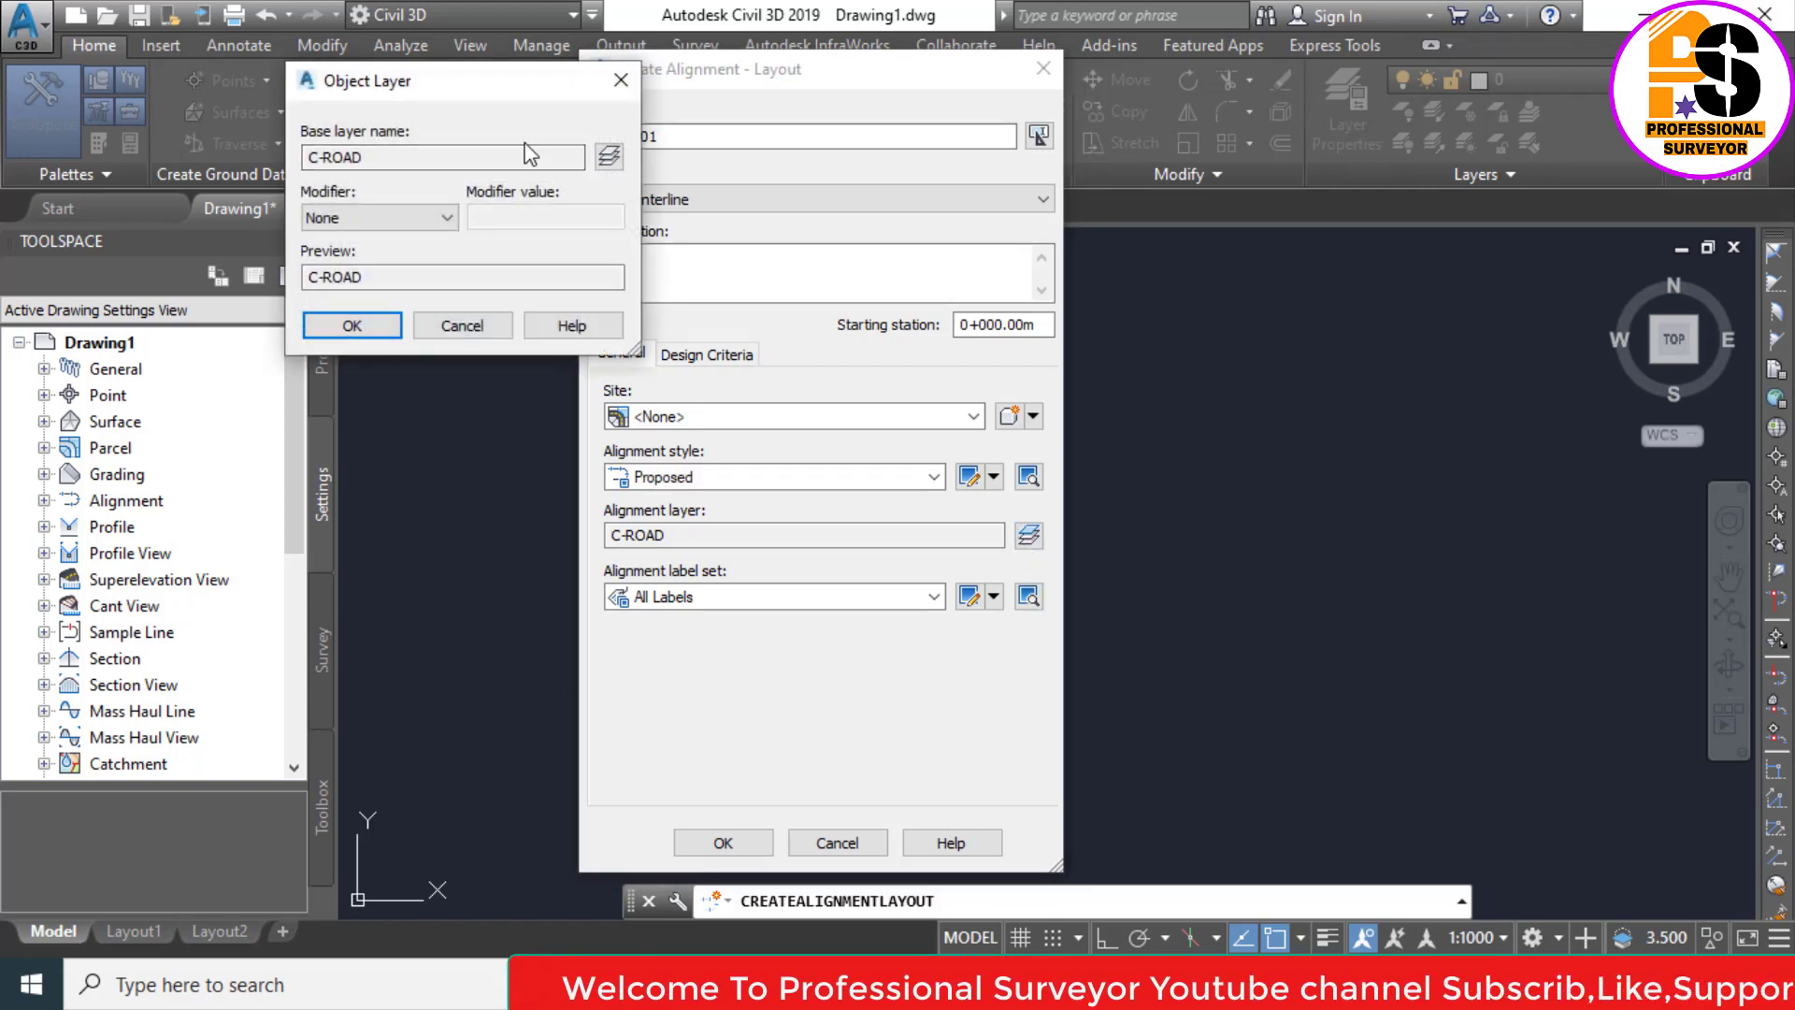
pyautogui.click(609, 157)
pyautogui.moveTo(328, 13); pyautogui.dragTo(422, 61)
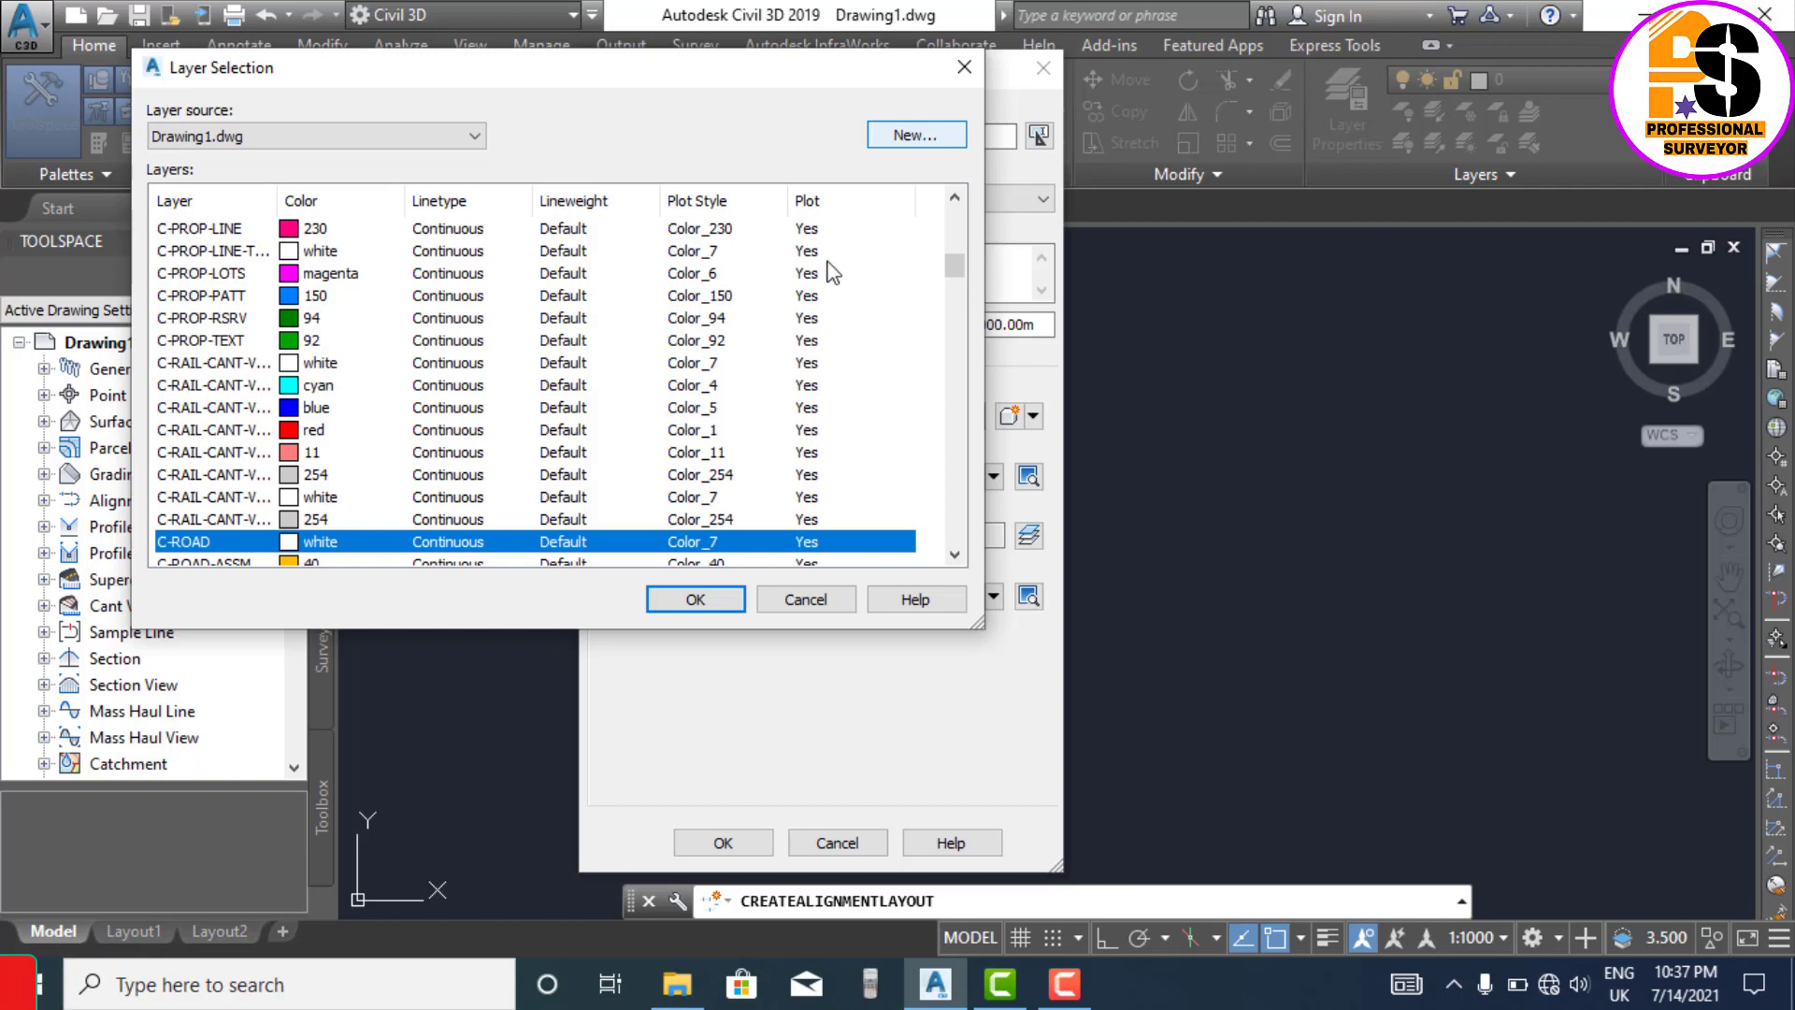
pyautogui.click(782, 603)
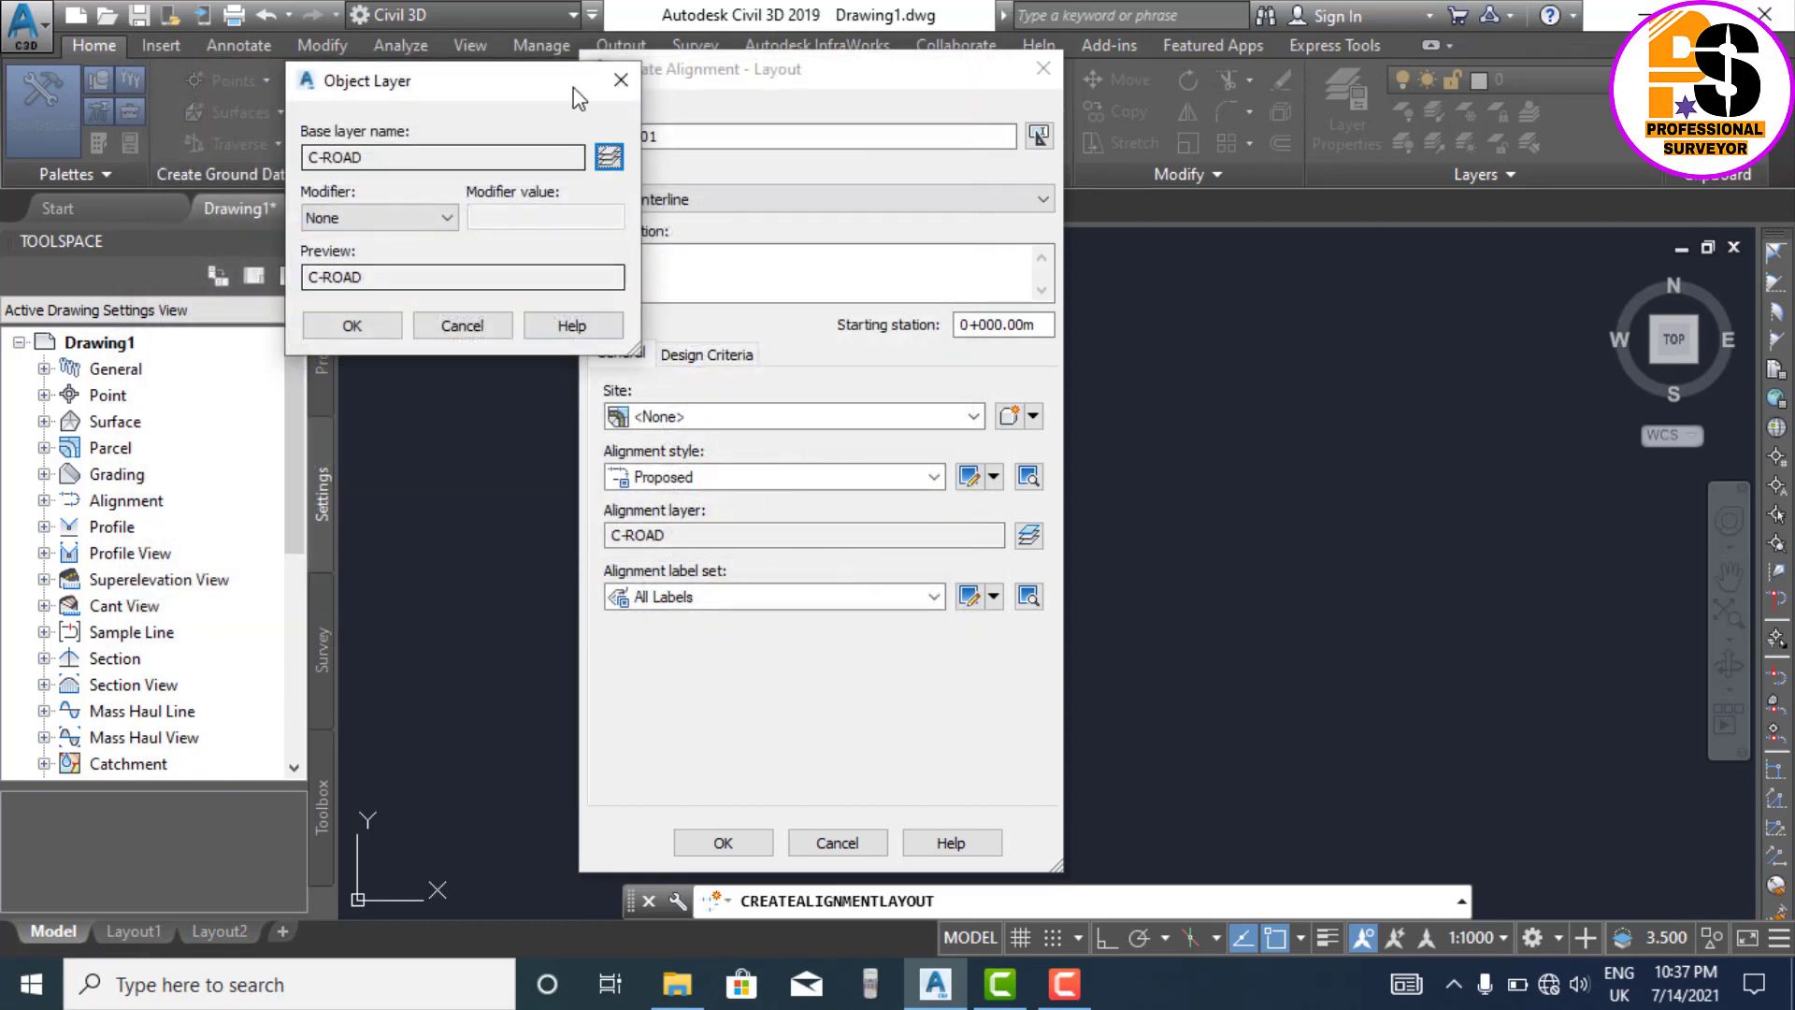
pyautogui.click(617, 81)
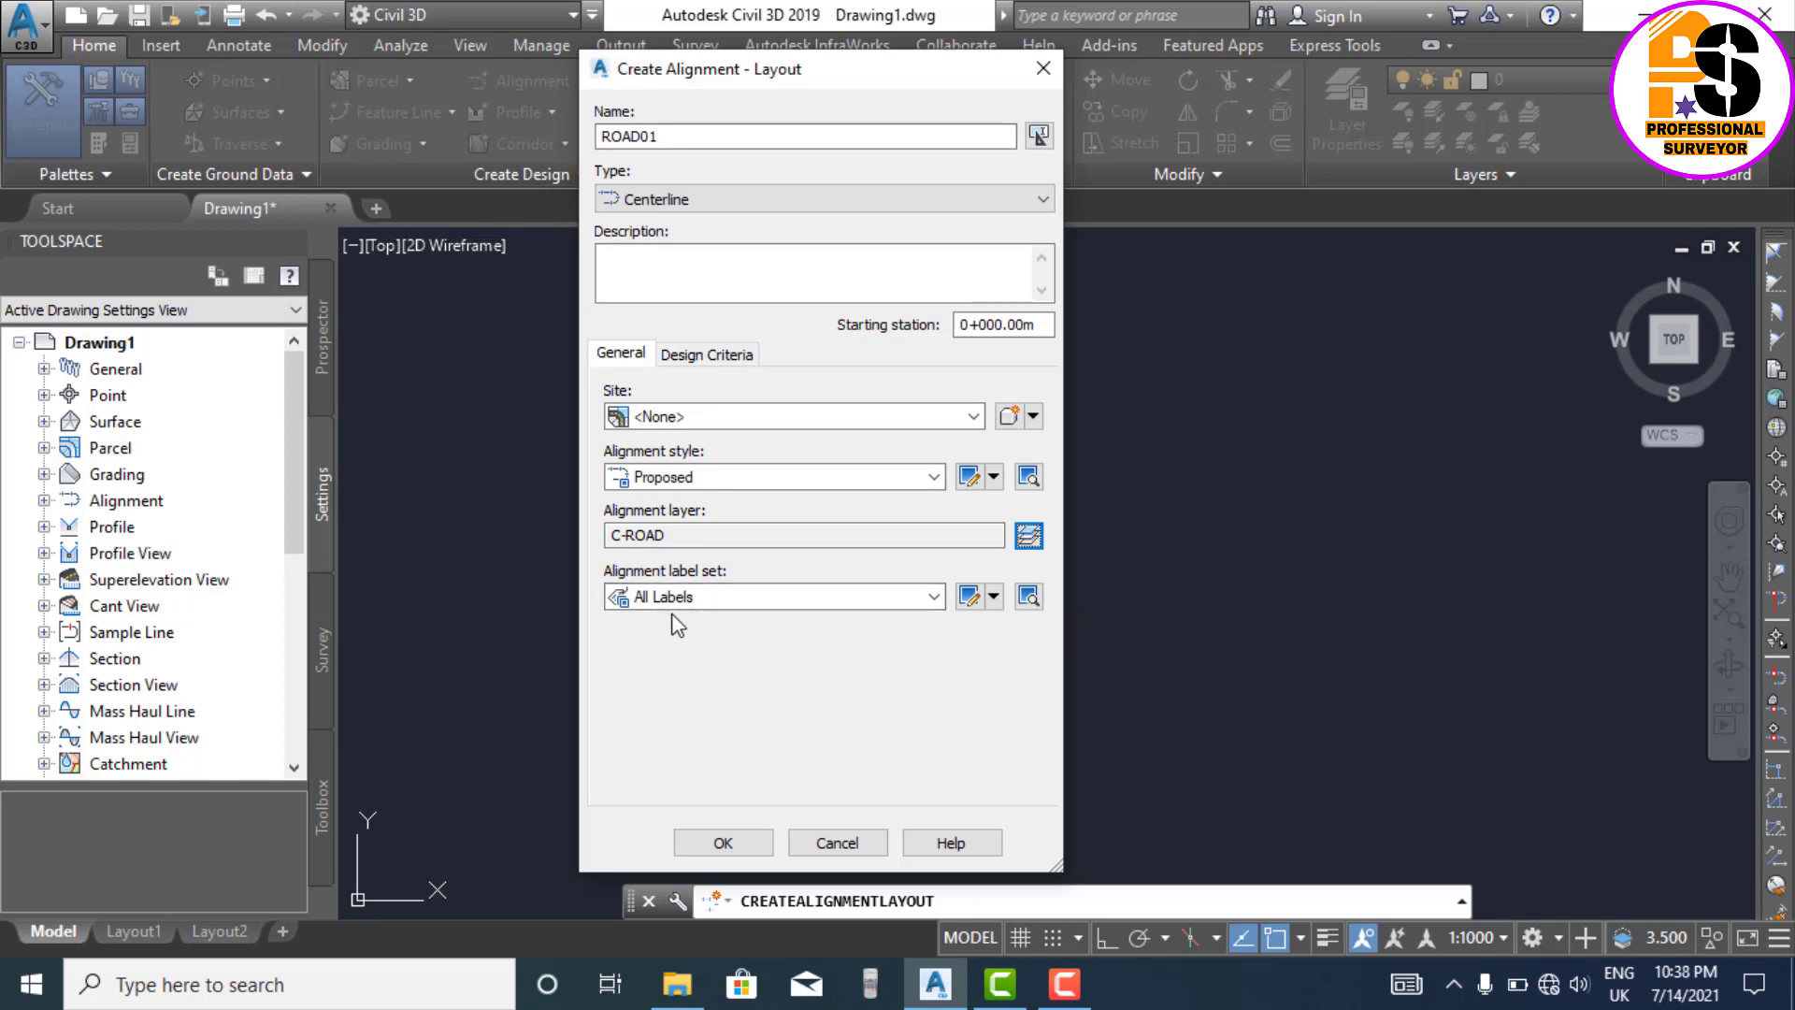
# Step: Choose All Labels as the alignment label set for ROAD01
pyautogui.click(934, 597)
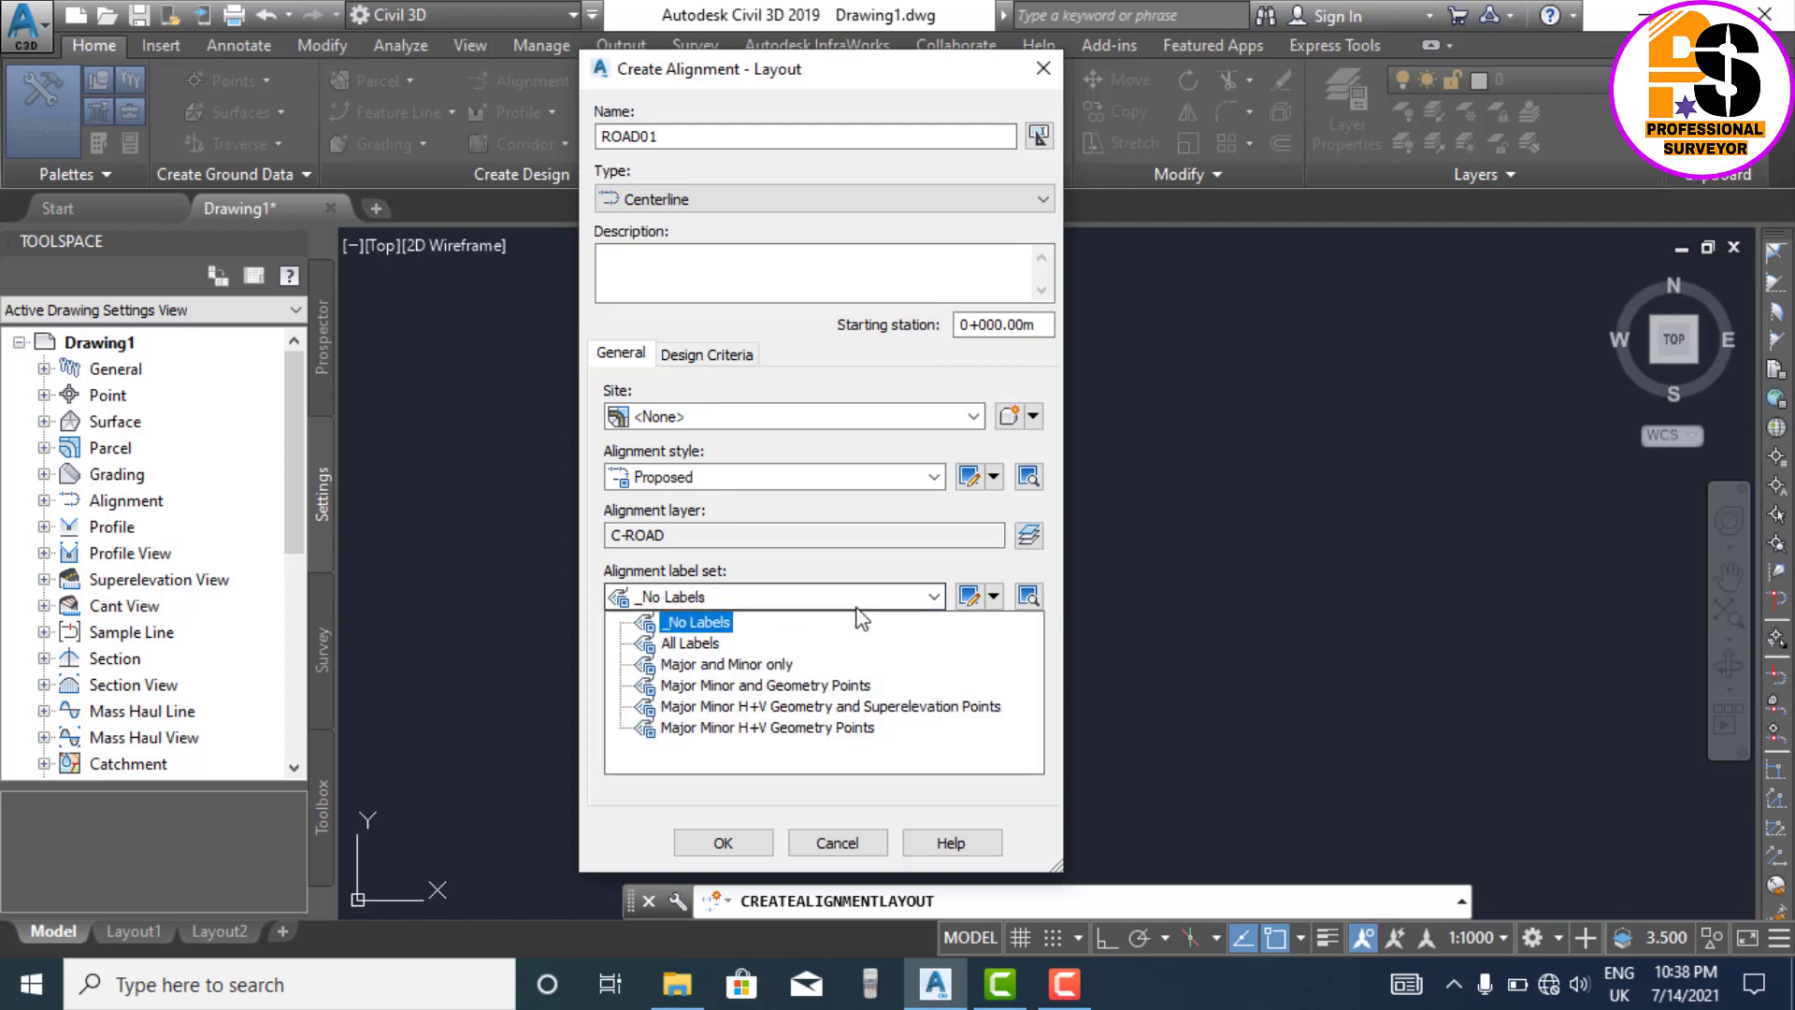
pyautogui.click(775, 643)
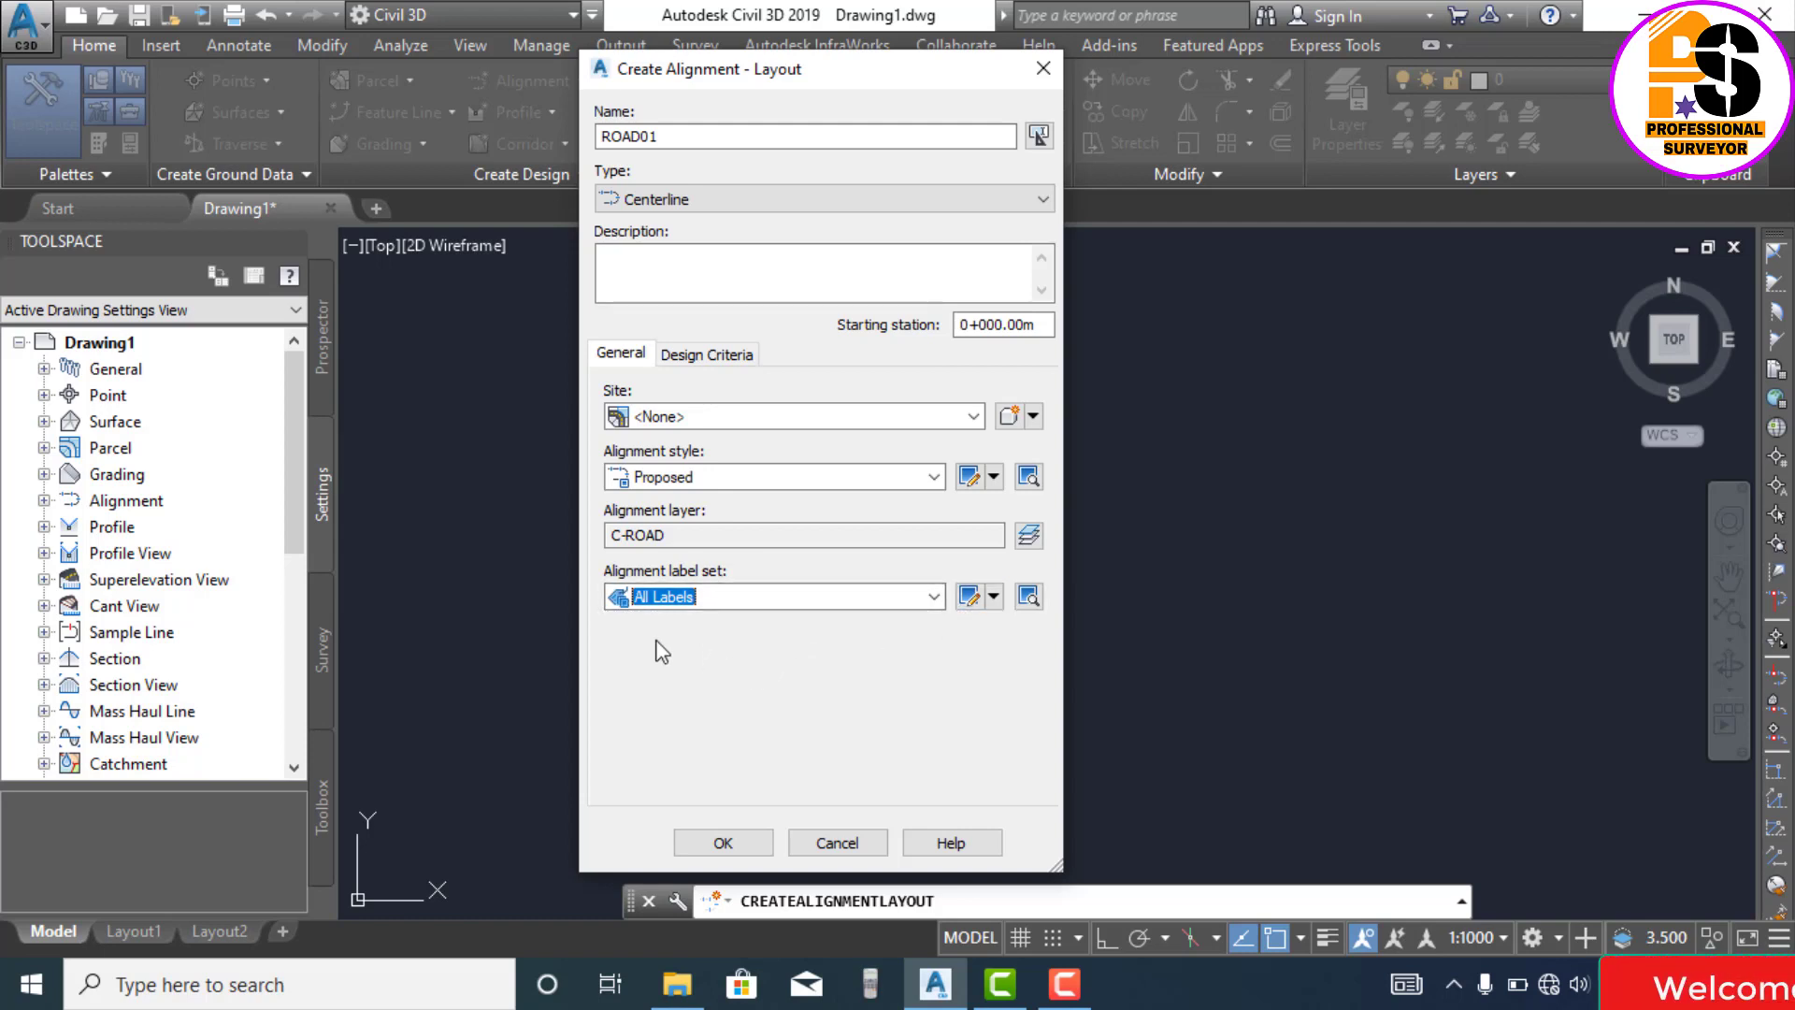
pyautogui.click(933, 597)
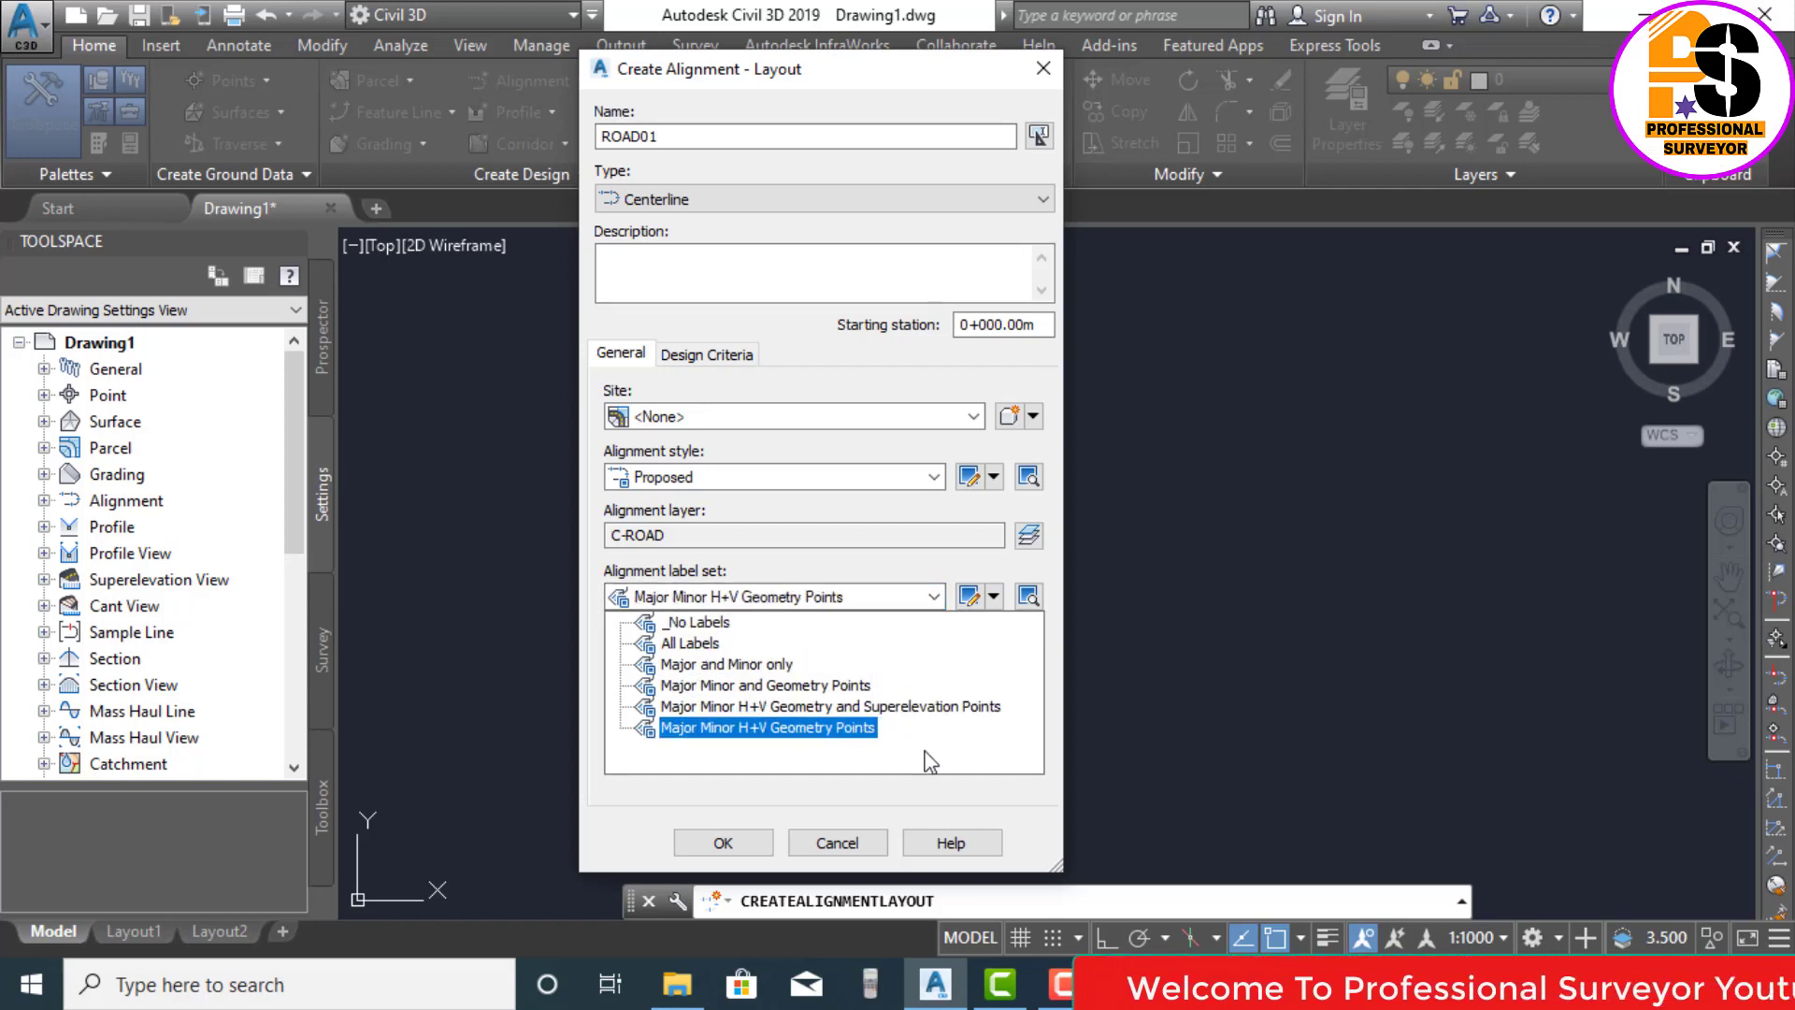
pyautogui.click(678, 643)
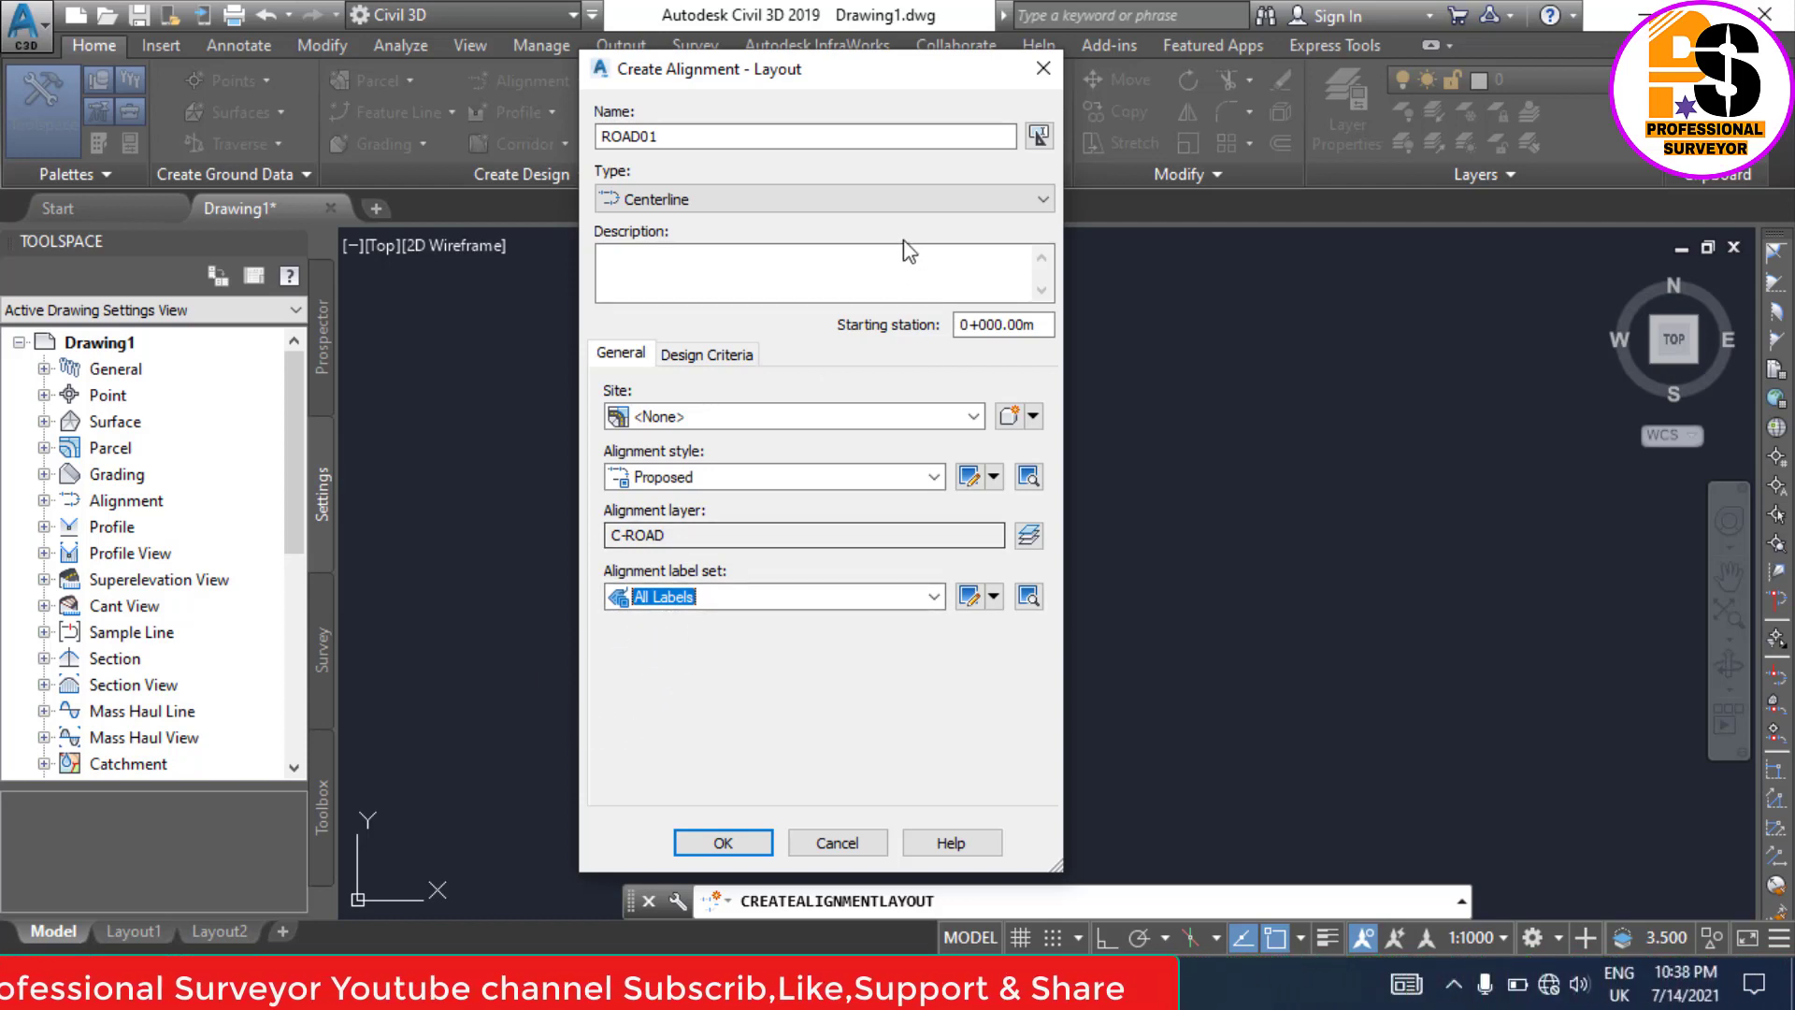
pyautogui.click(699, 360)
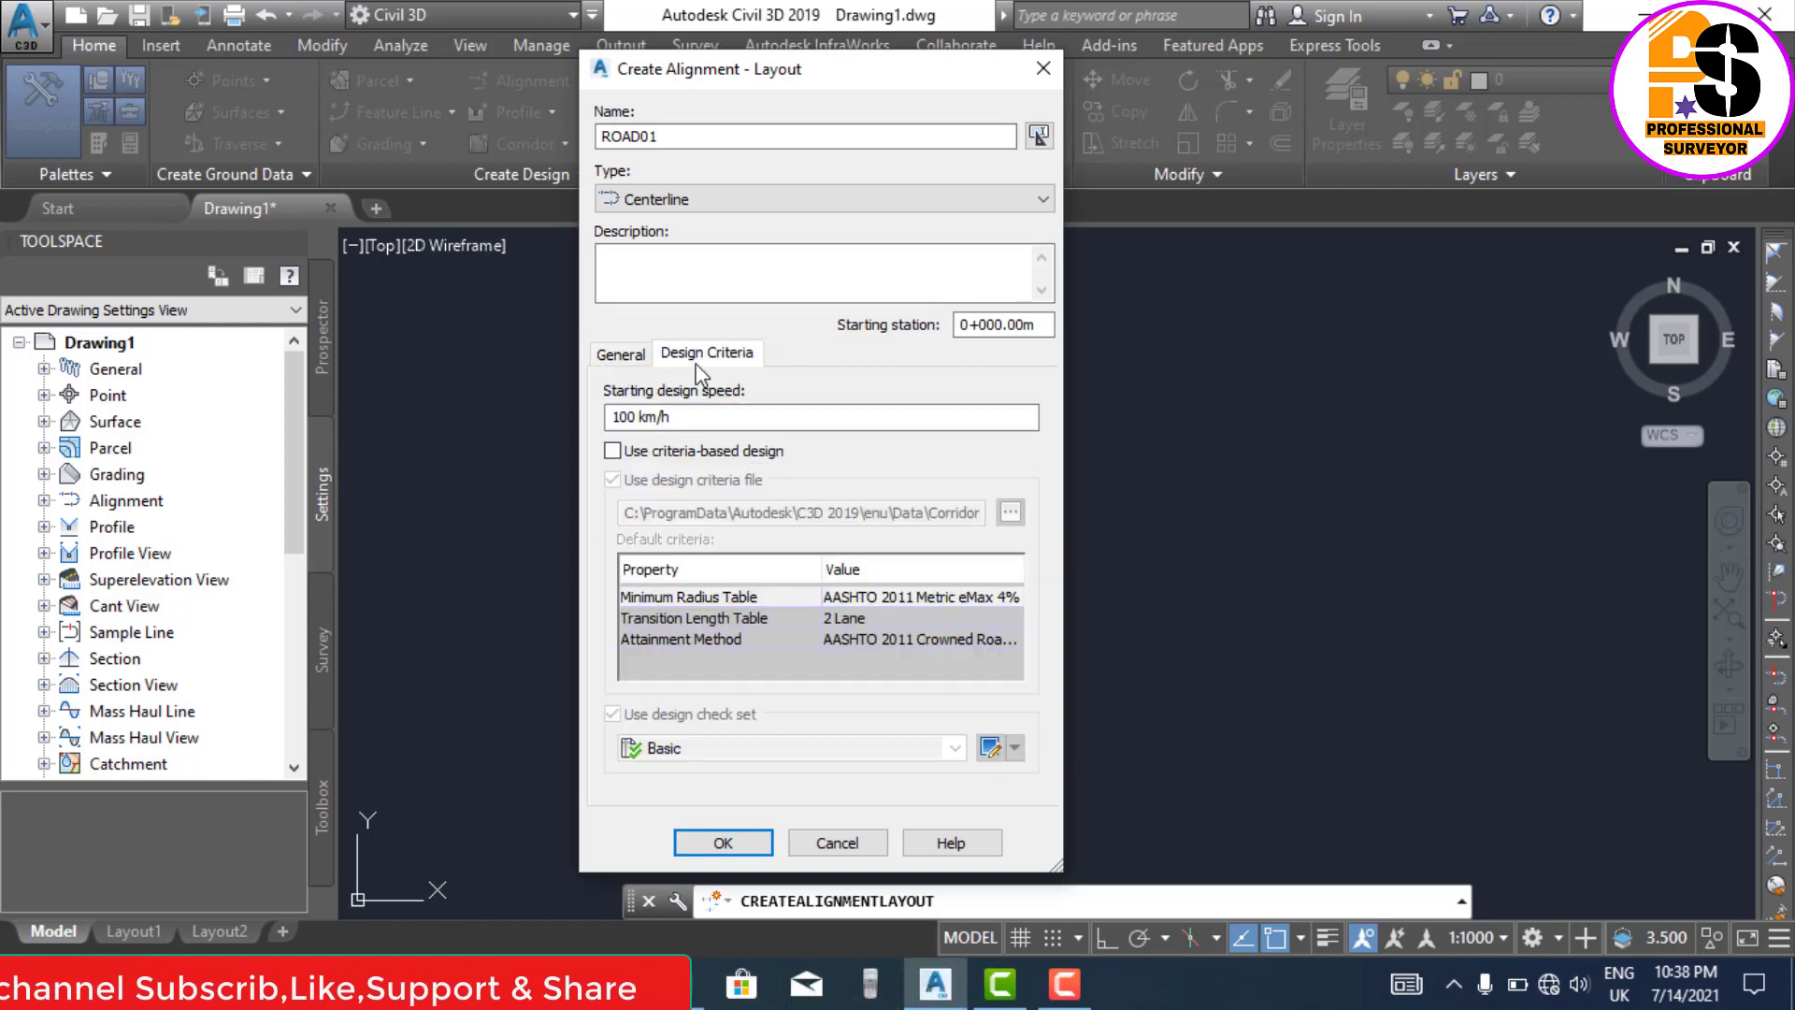
pyautogui.click(635, 412)
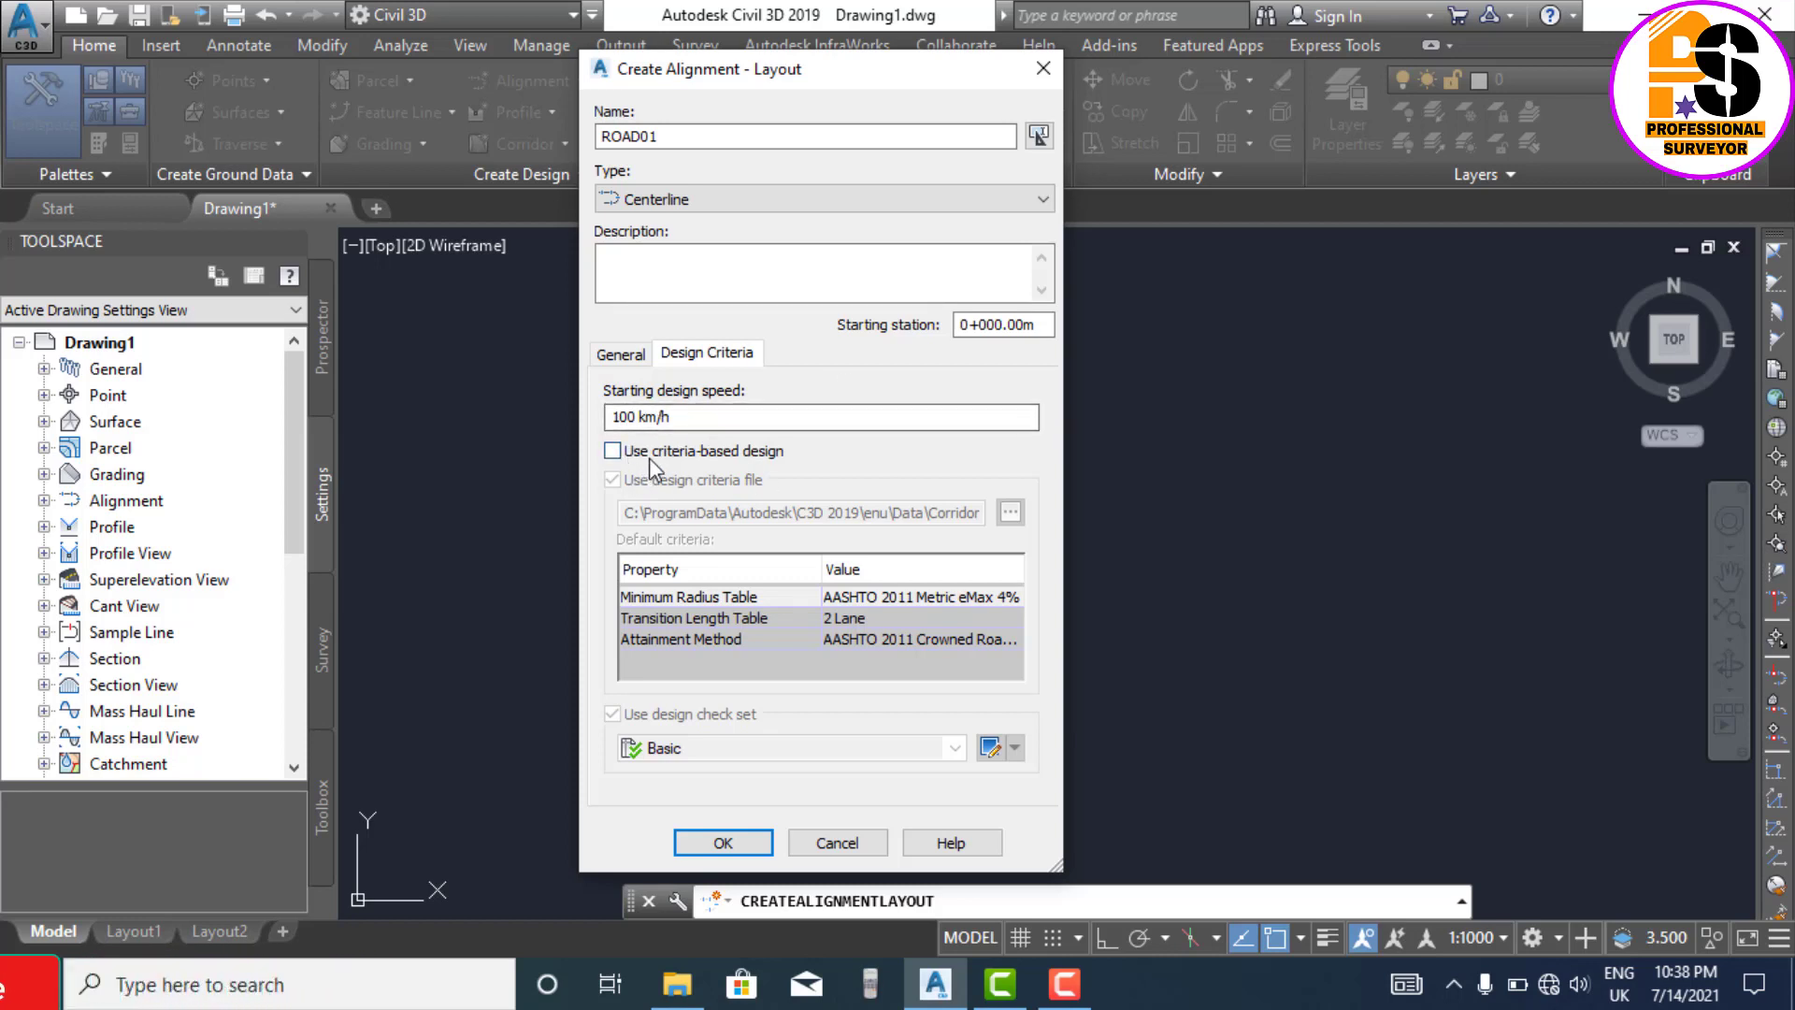
pyautogui.click(614, 451)
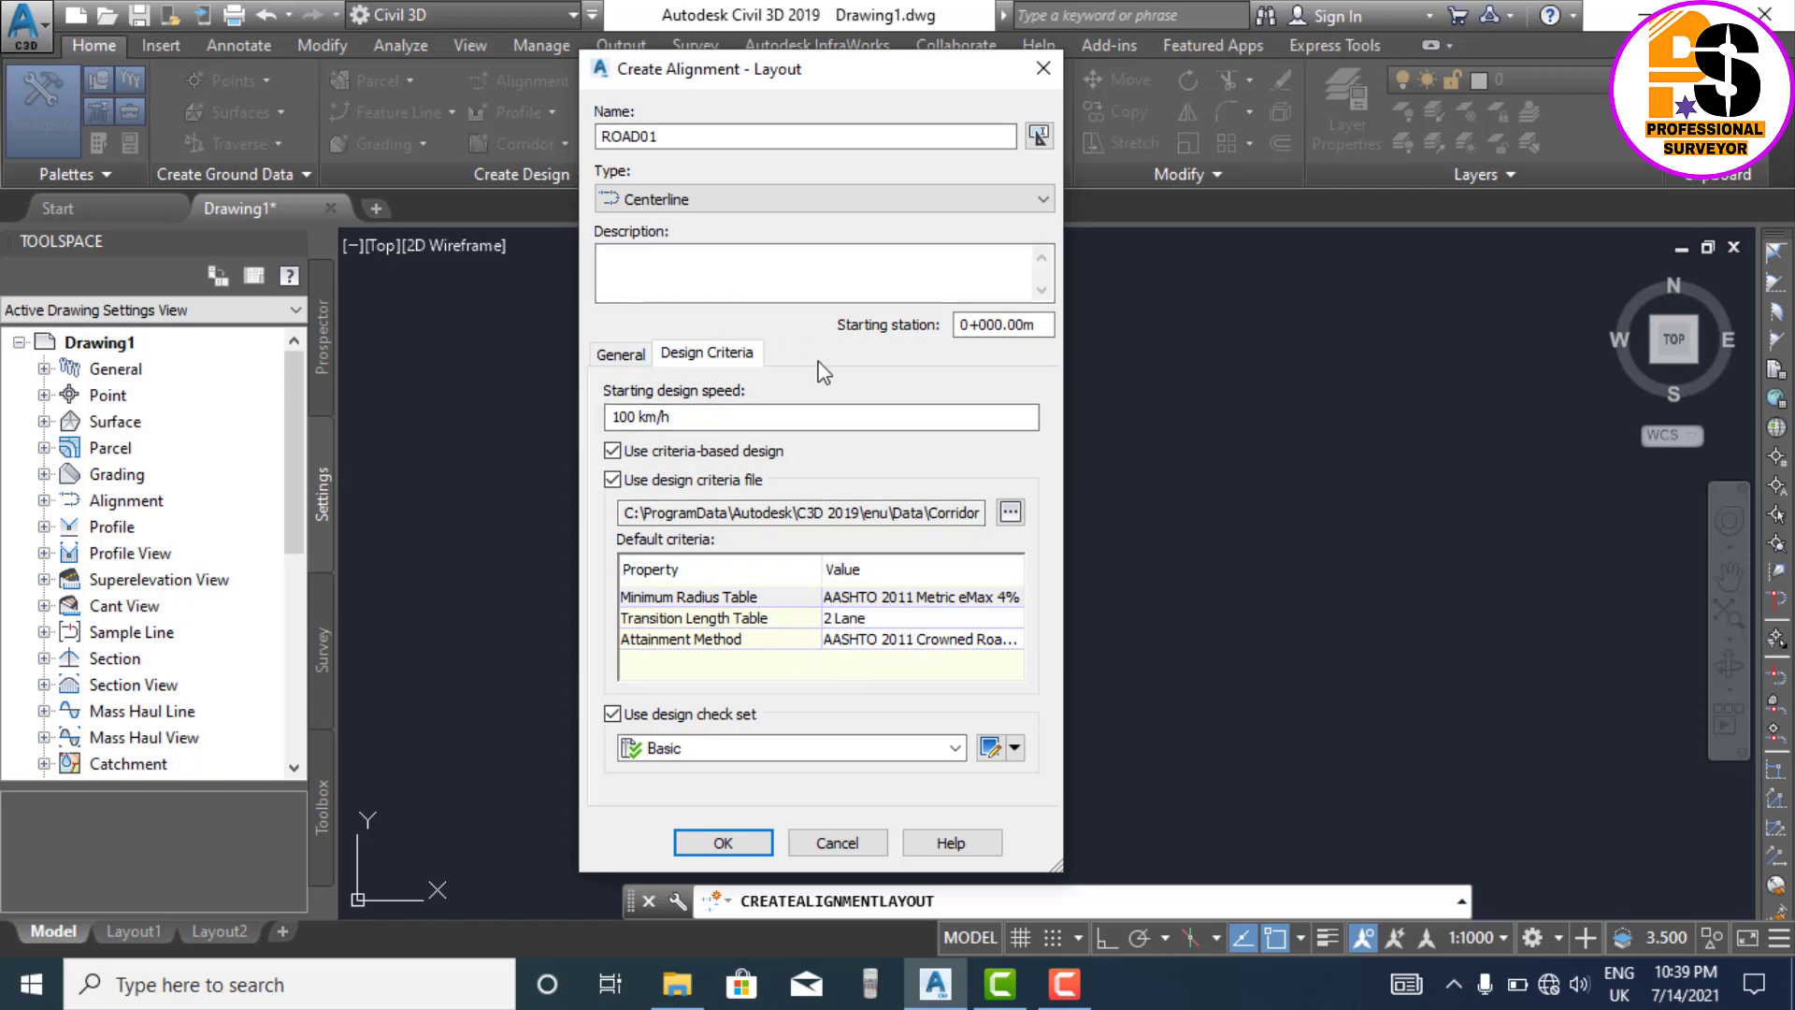
pyautogui.click(671, 456)
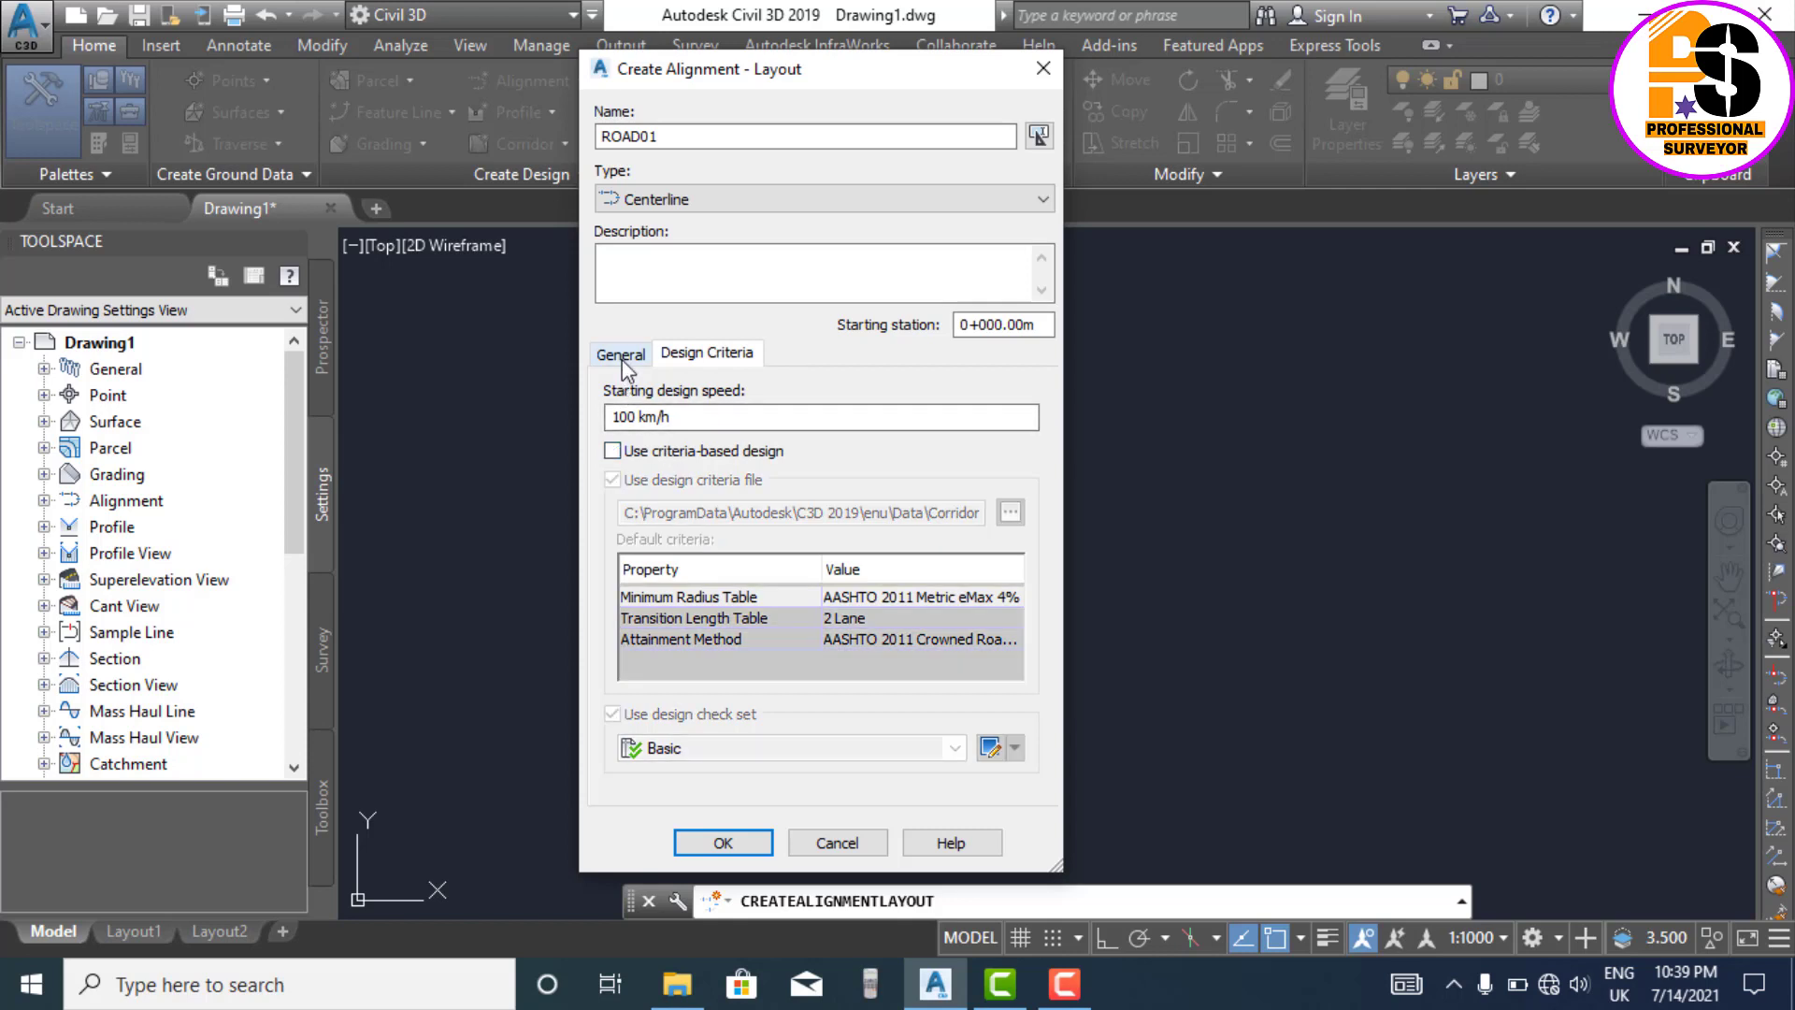
# Step: Return to the general alignment settings and accept them to start laying out ROAD01
pyautogui.click(620, 355)
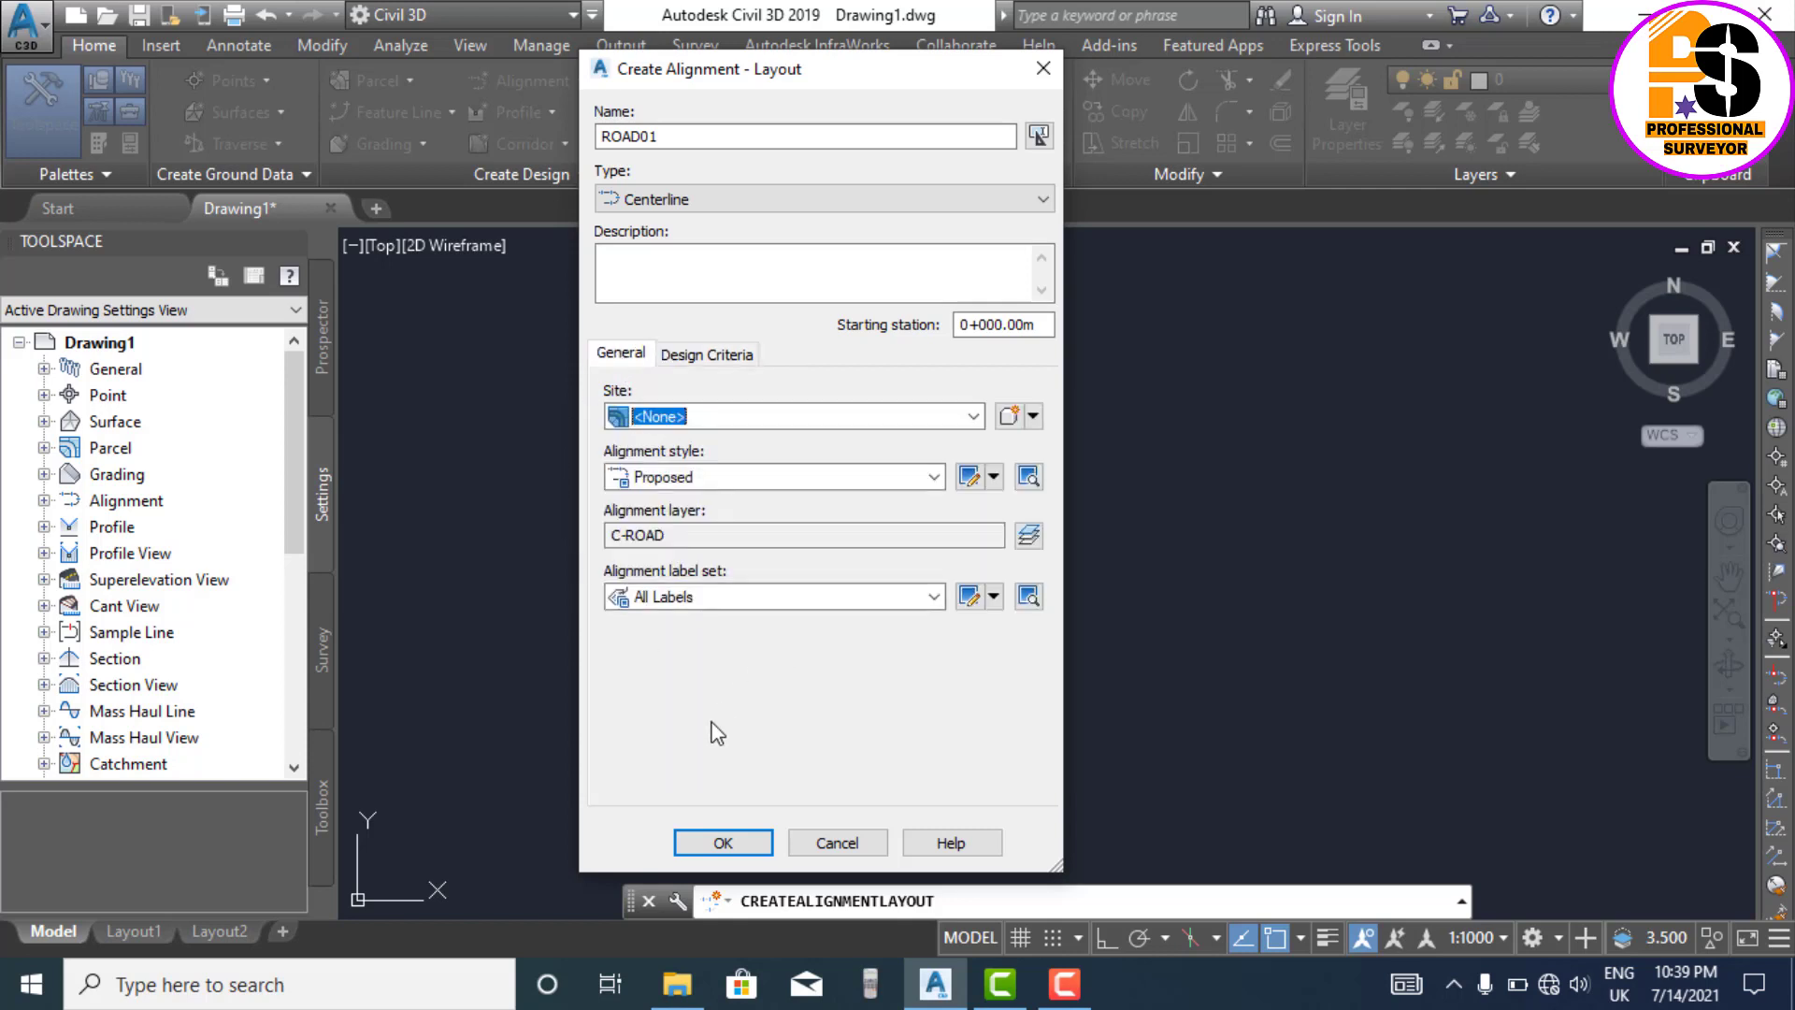
pyautogui.click(723, 843)
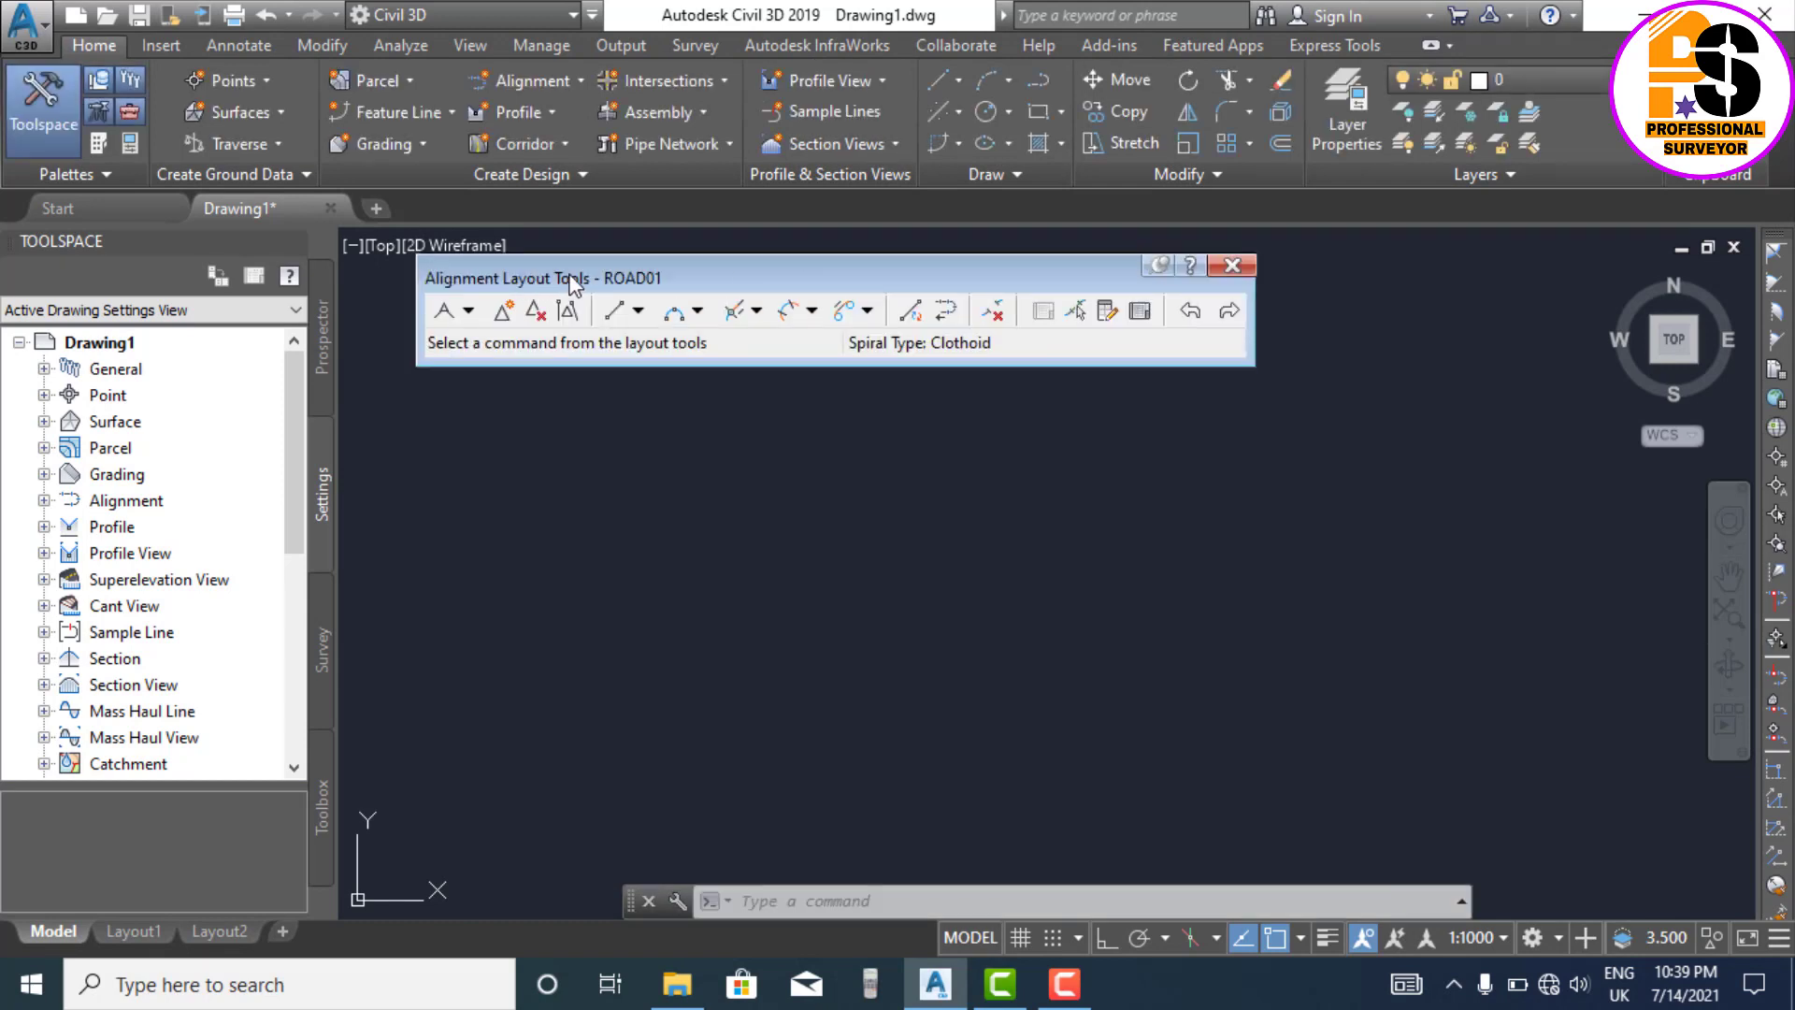
pyautogui.moveTo(704, 265); pyautogui.dragTo(754, 263)
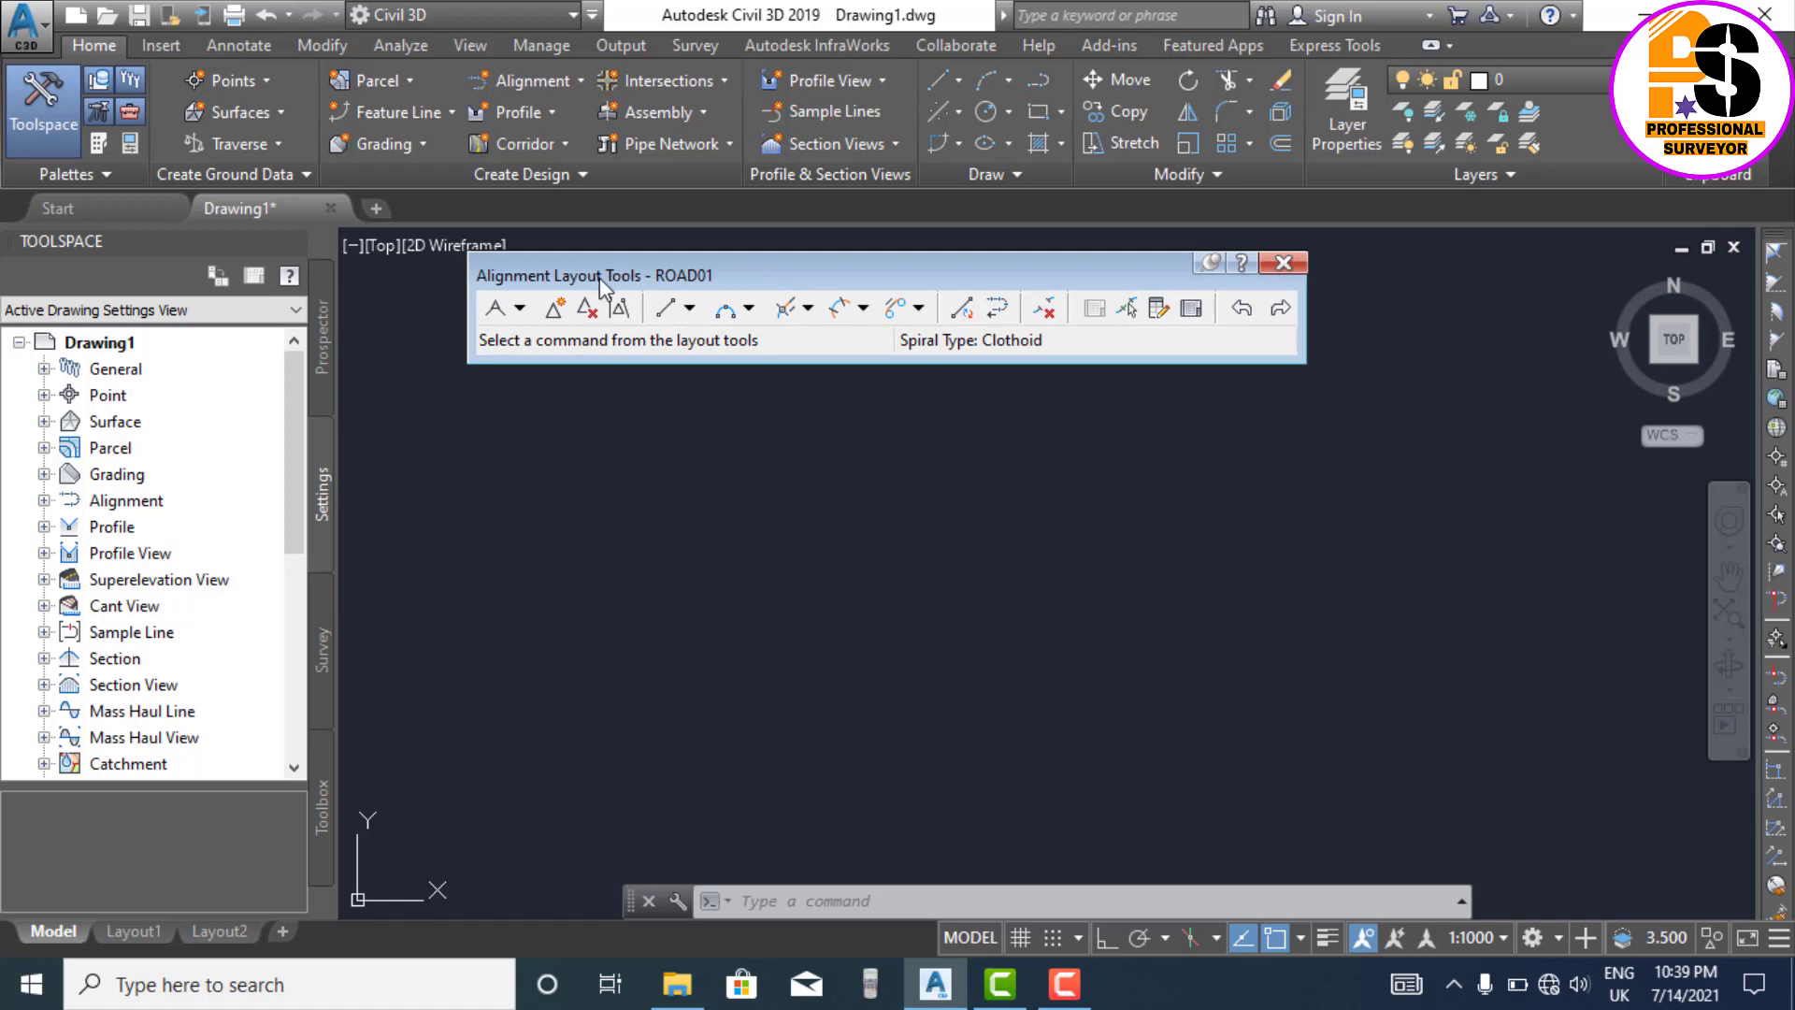
# Step: Examine the curve and spiral settings for the alignment layout and accept them
pyautogui.click(520, 309)
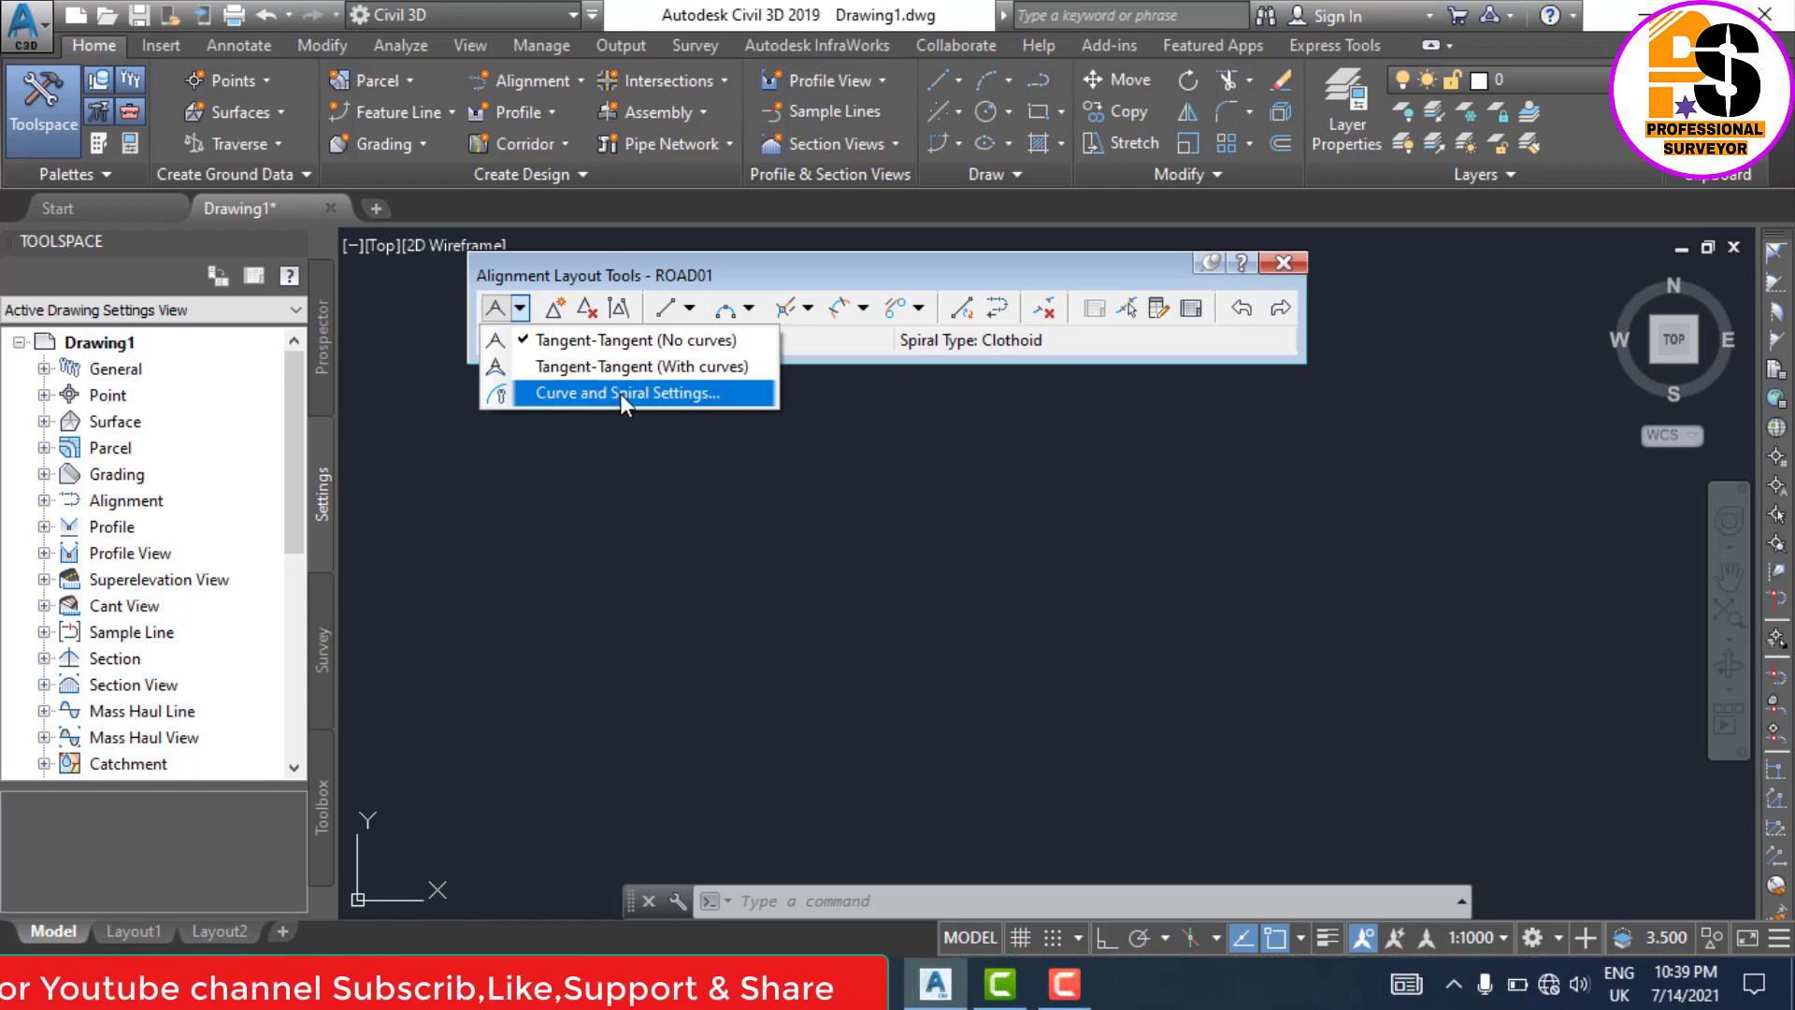
pyautogui.click(644, 393)
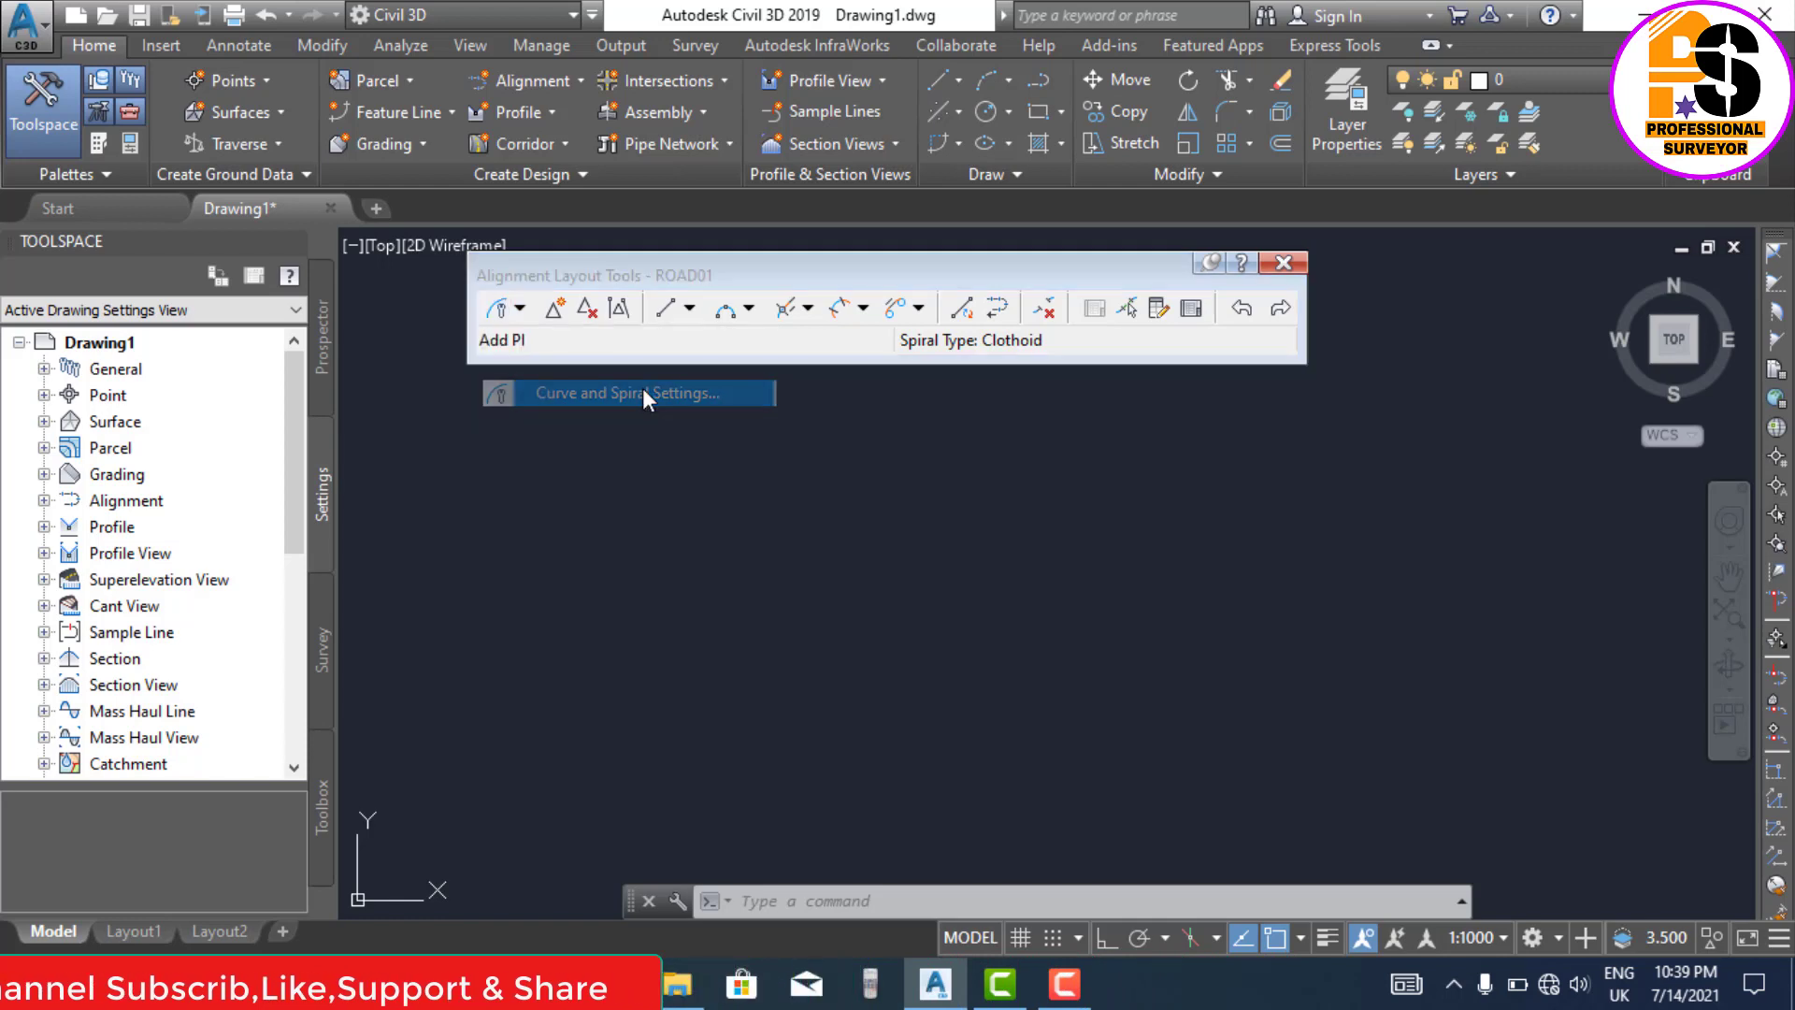
pyautogui.moveTo(874, 300); pyautogui.dragTo(825, 277)
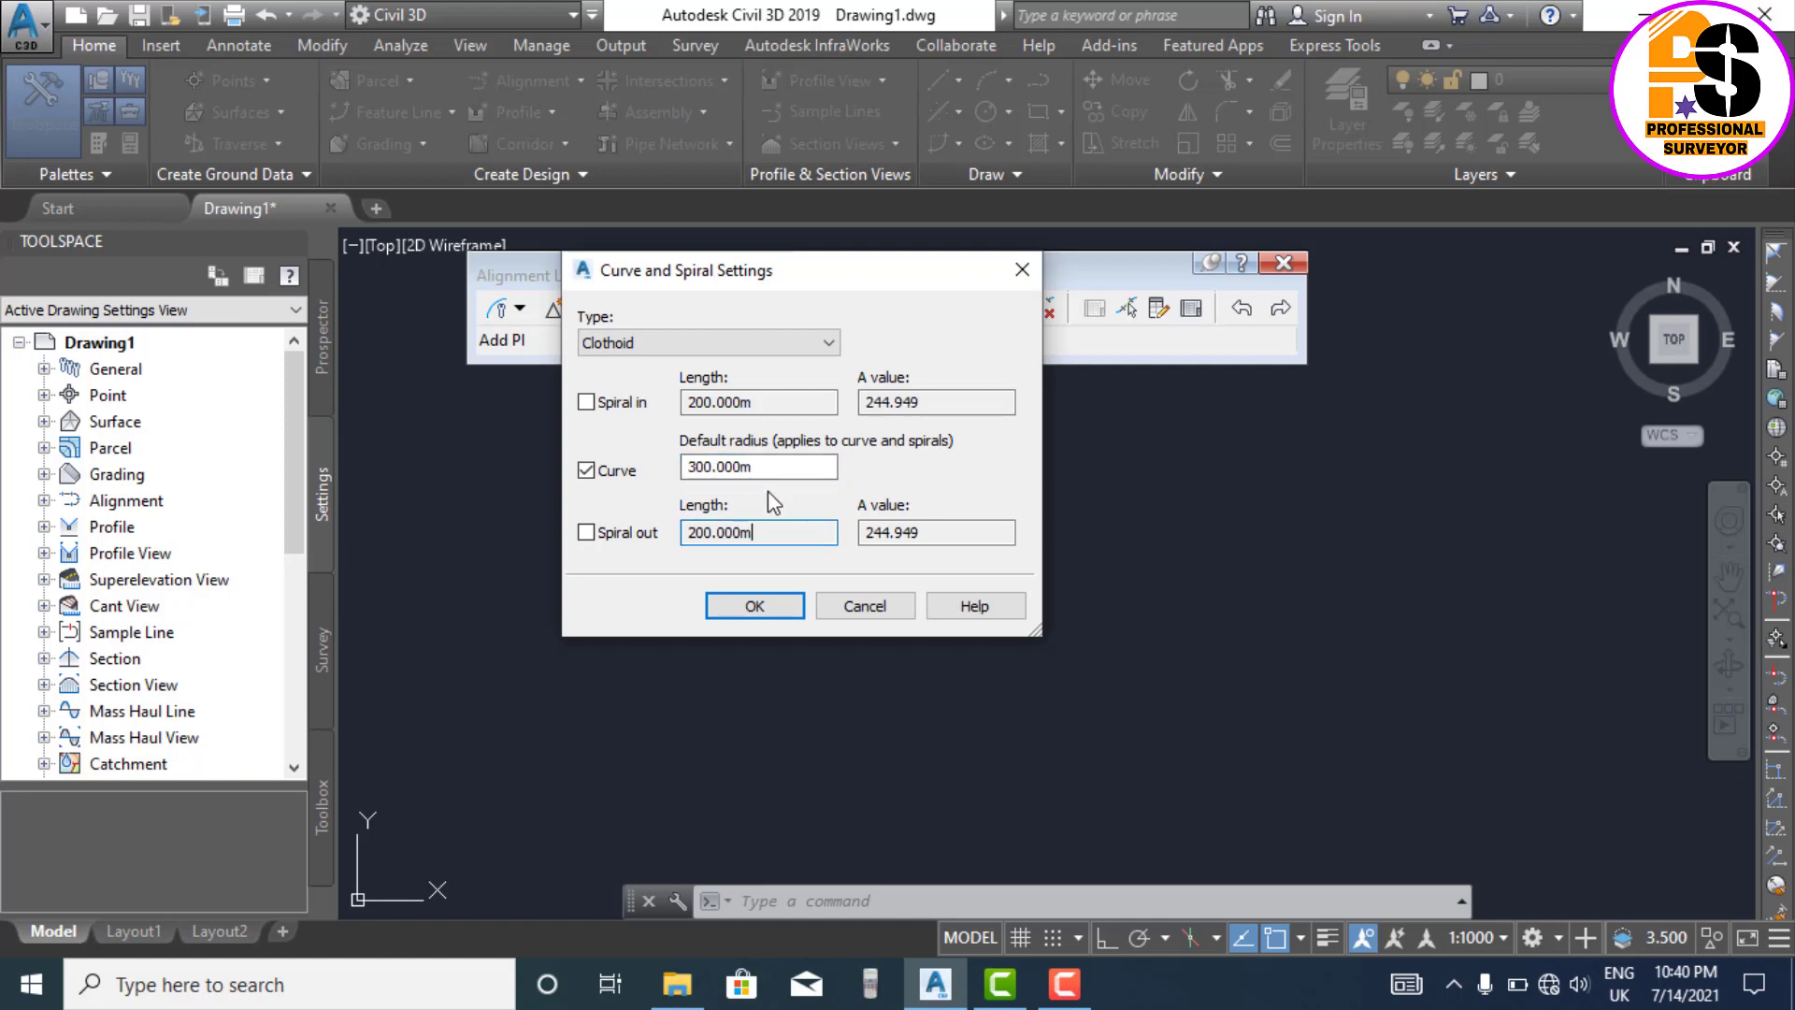
pyautogui.click(784, 609)
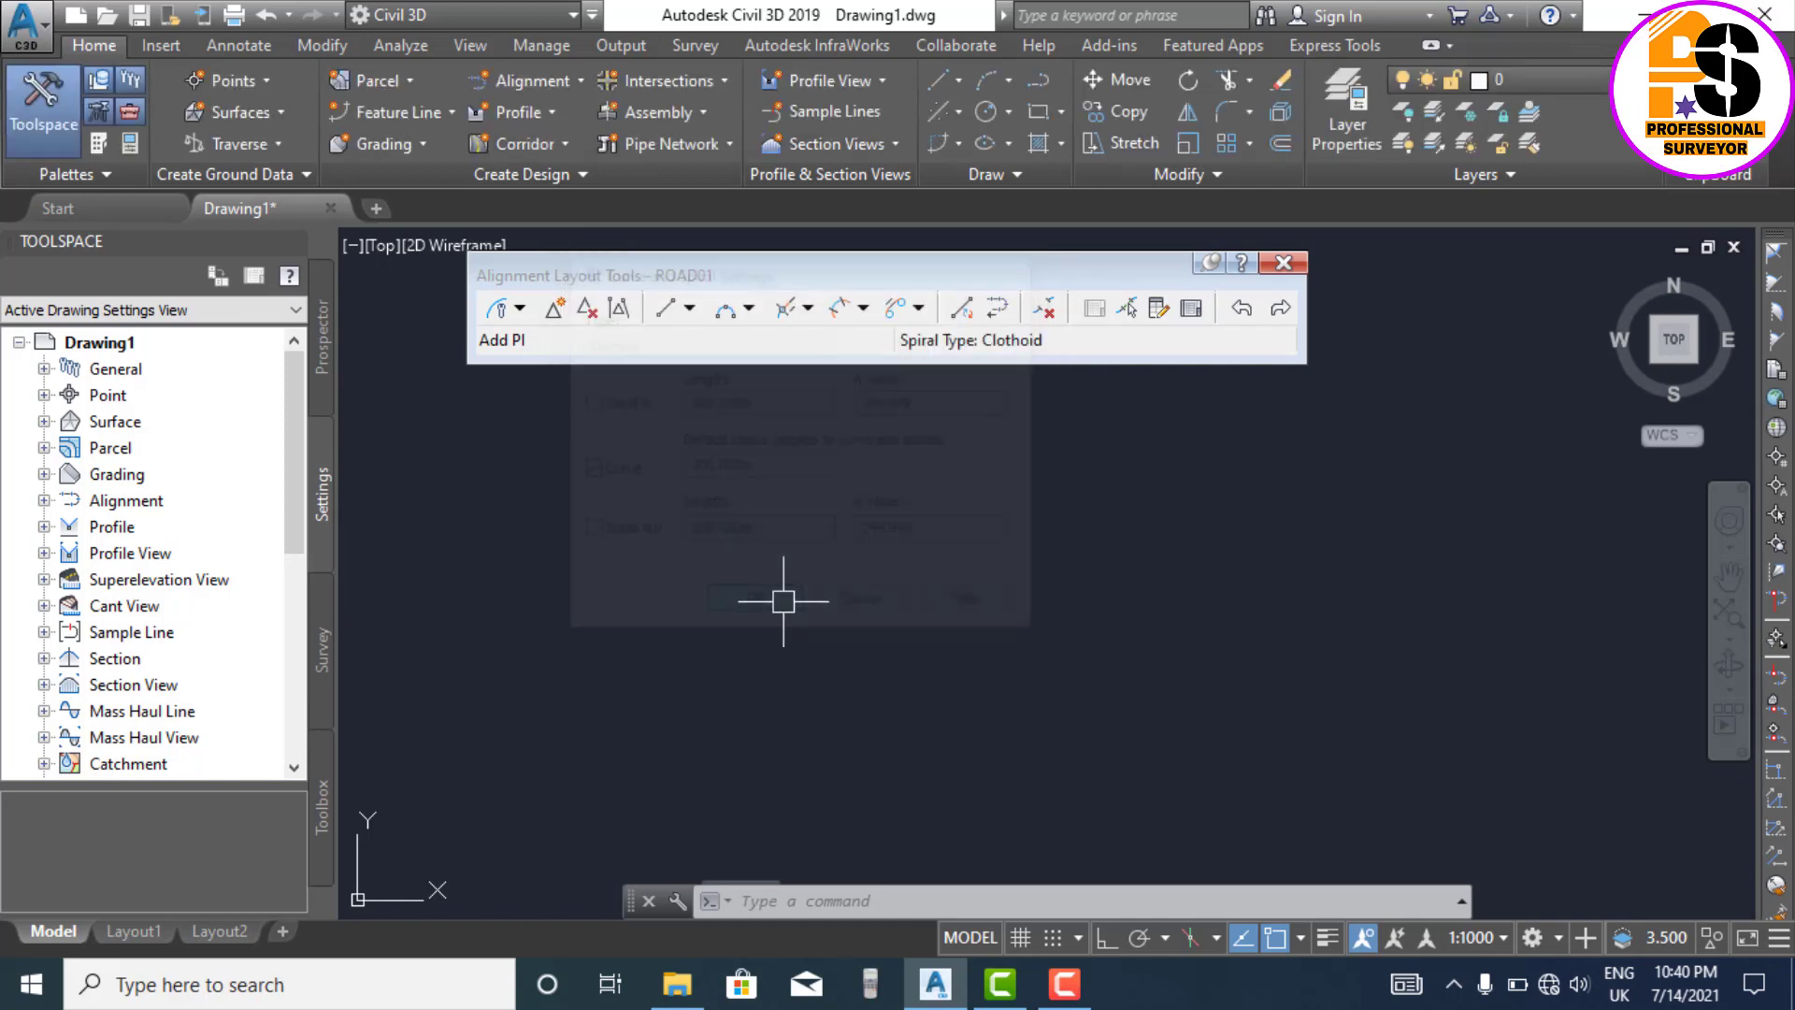
# Step: Lay out ROAD01 as two connected tangents without curves, rising then descending, about 165 m long in total
pyautogui.moveTo(705, 266); pyautogui.dragTo(722, 269)
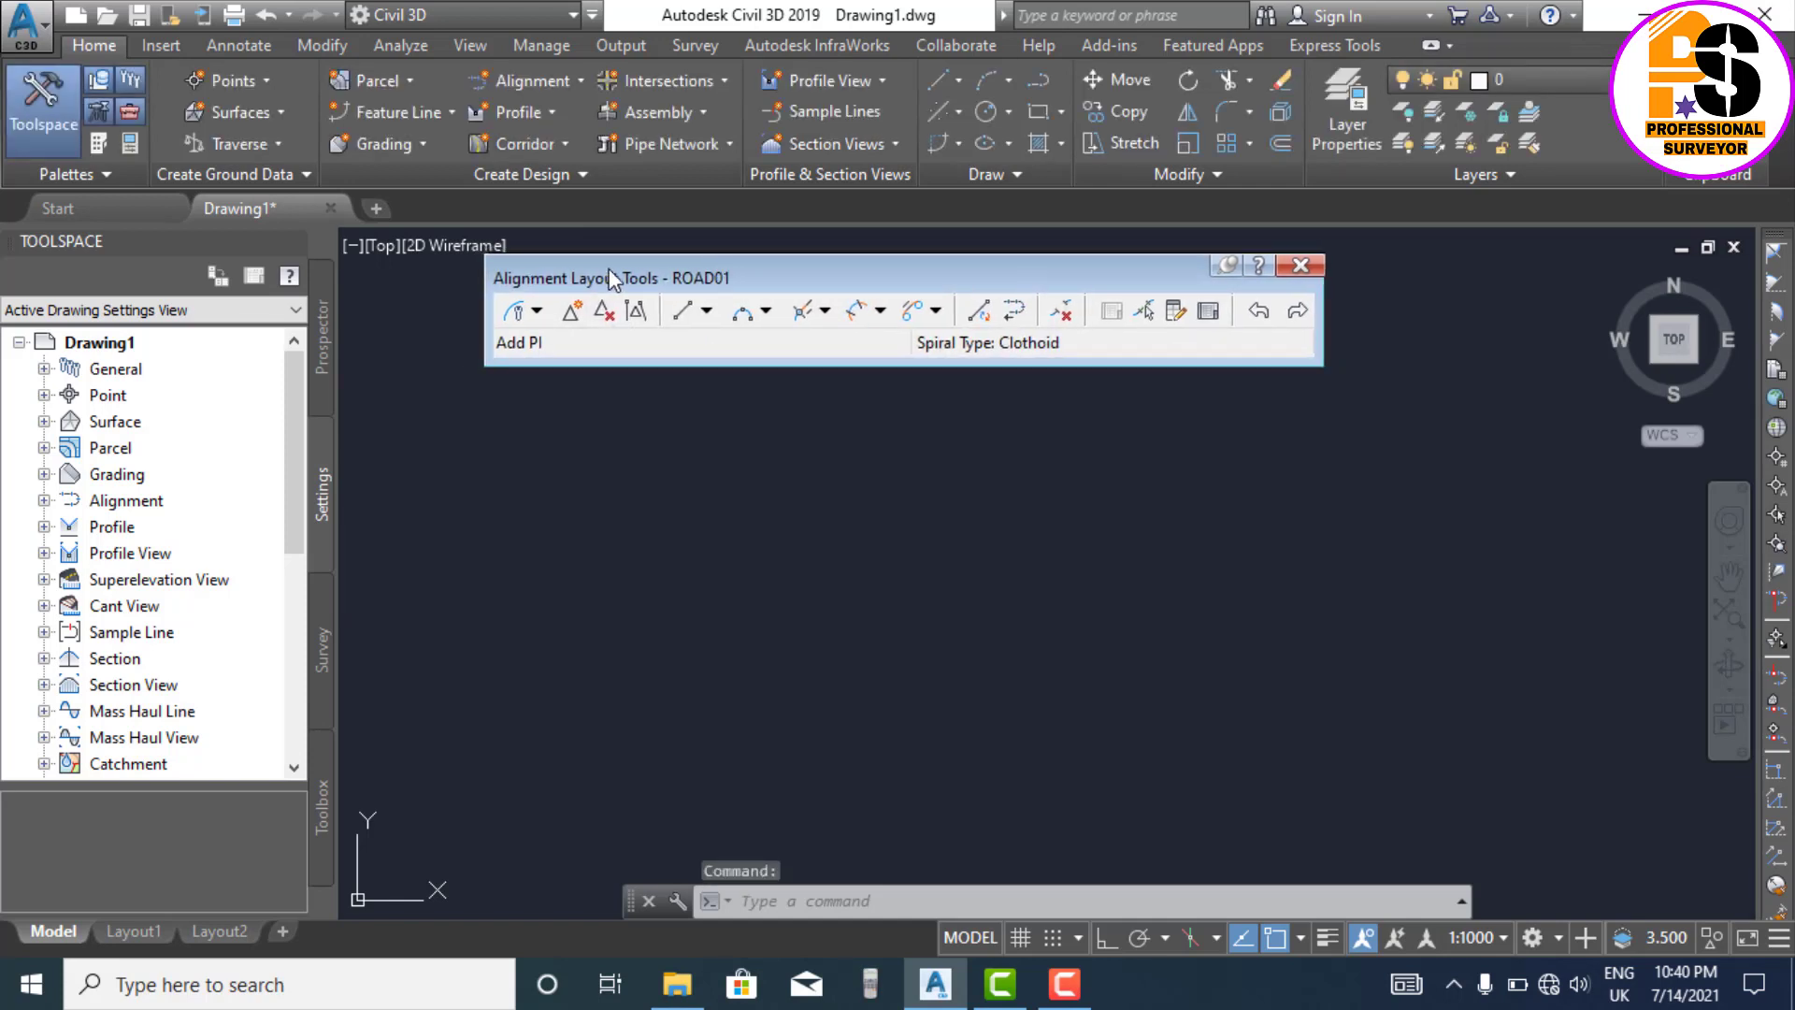
pyautogui.click(538, 312)
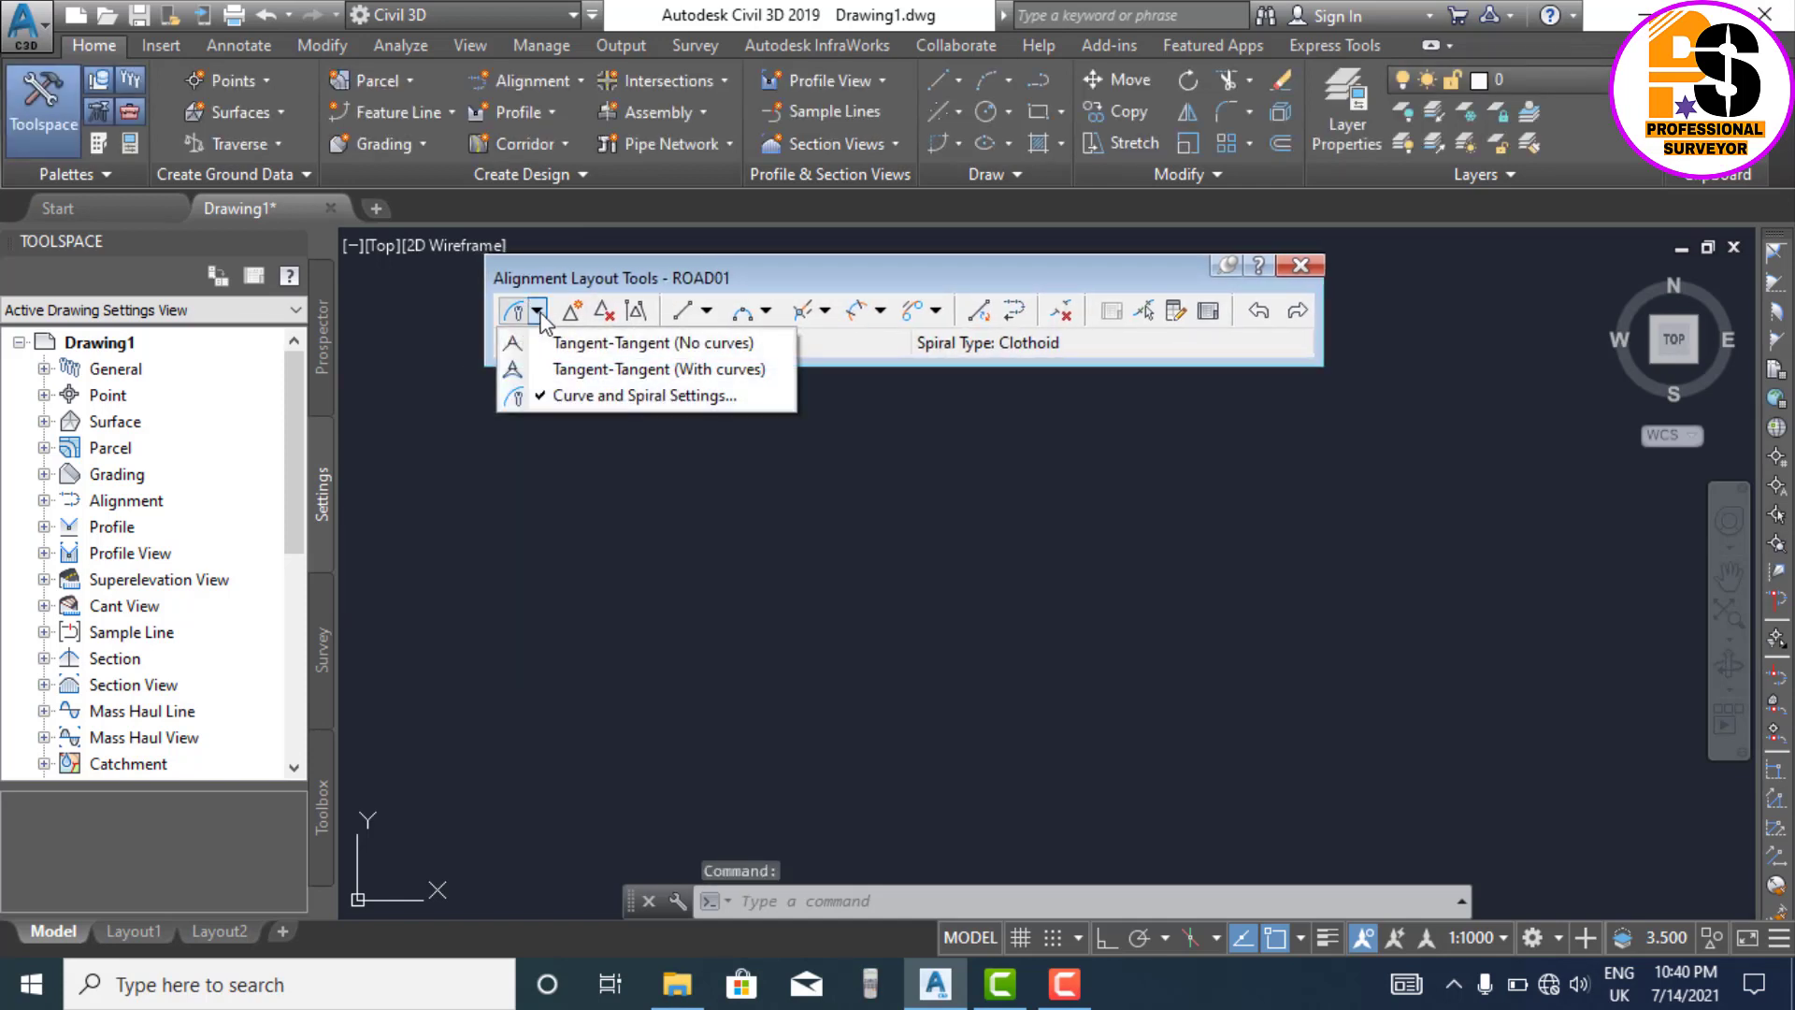
pyautogui.click(603, 344)
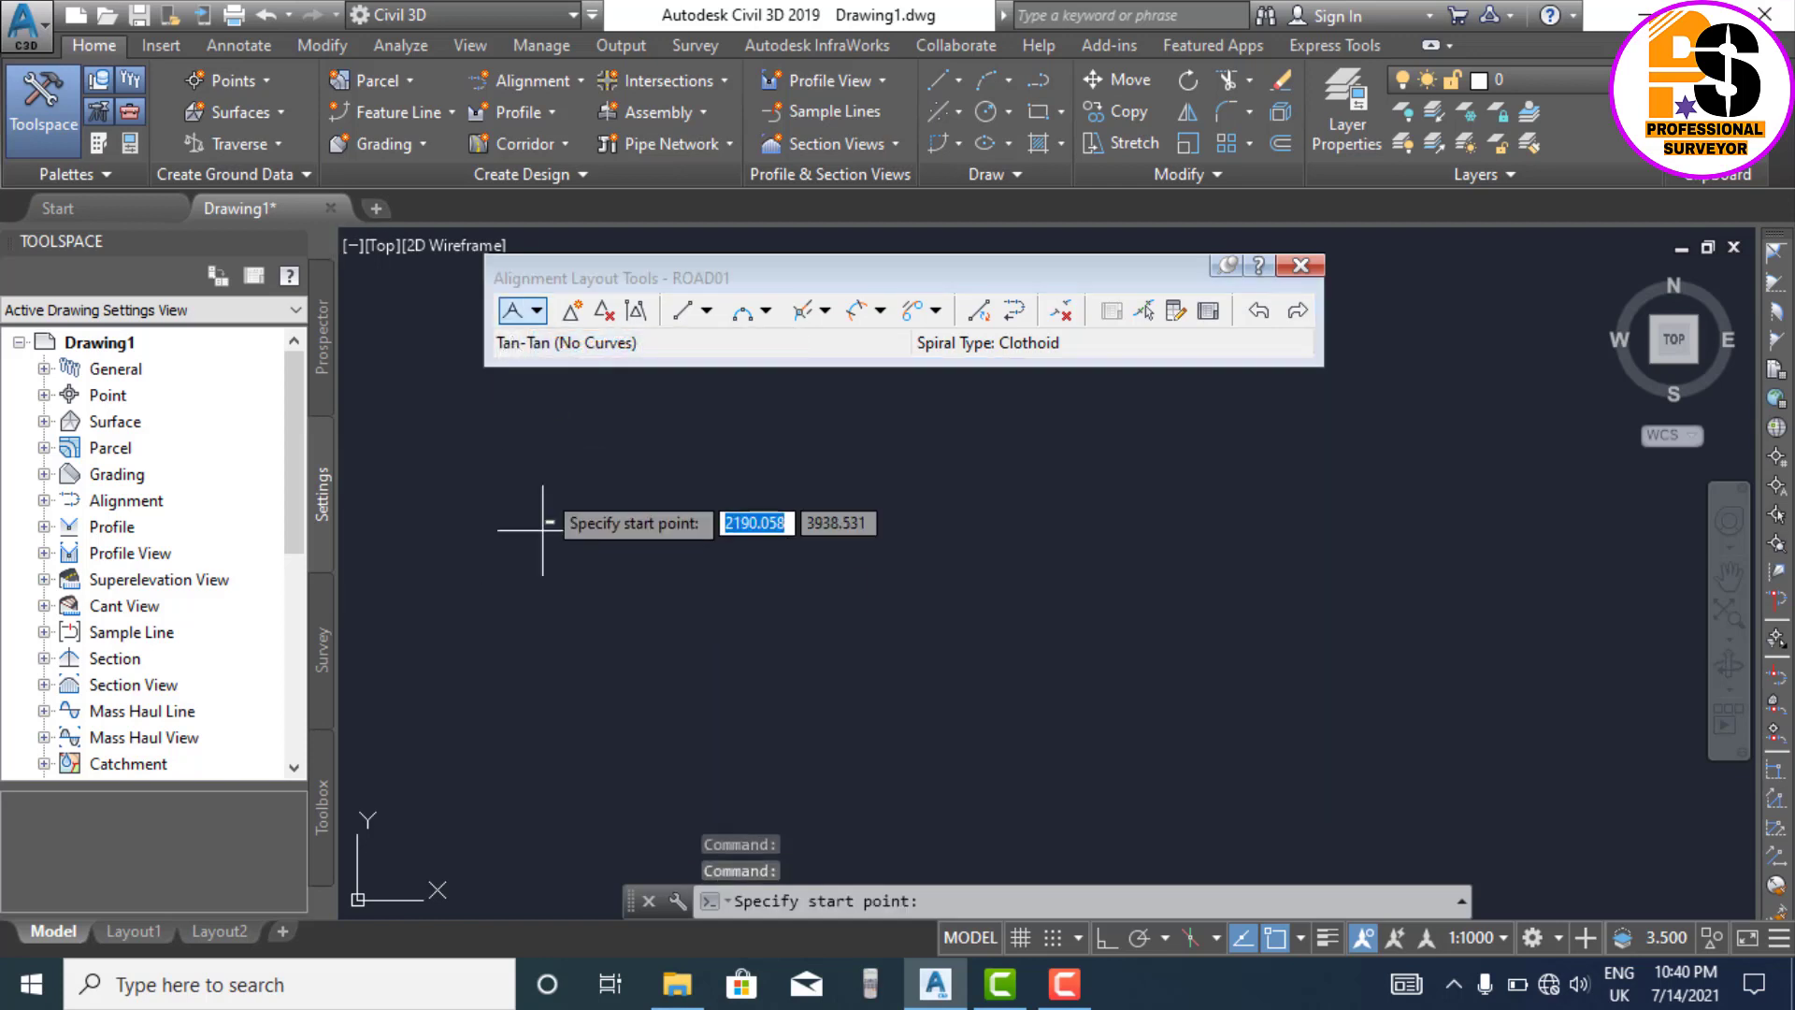
pyautogui.click(493, 661)
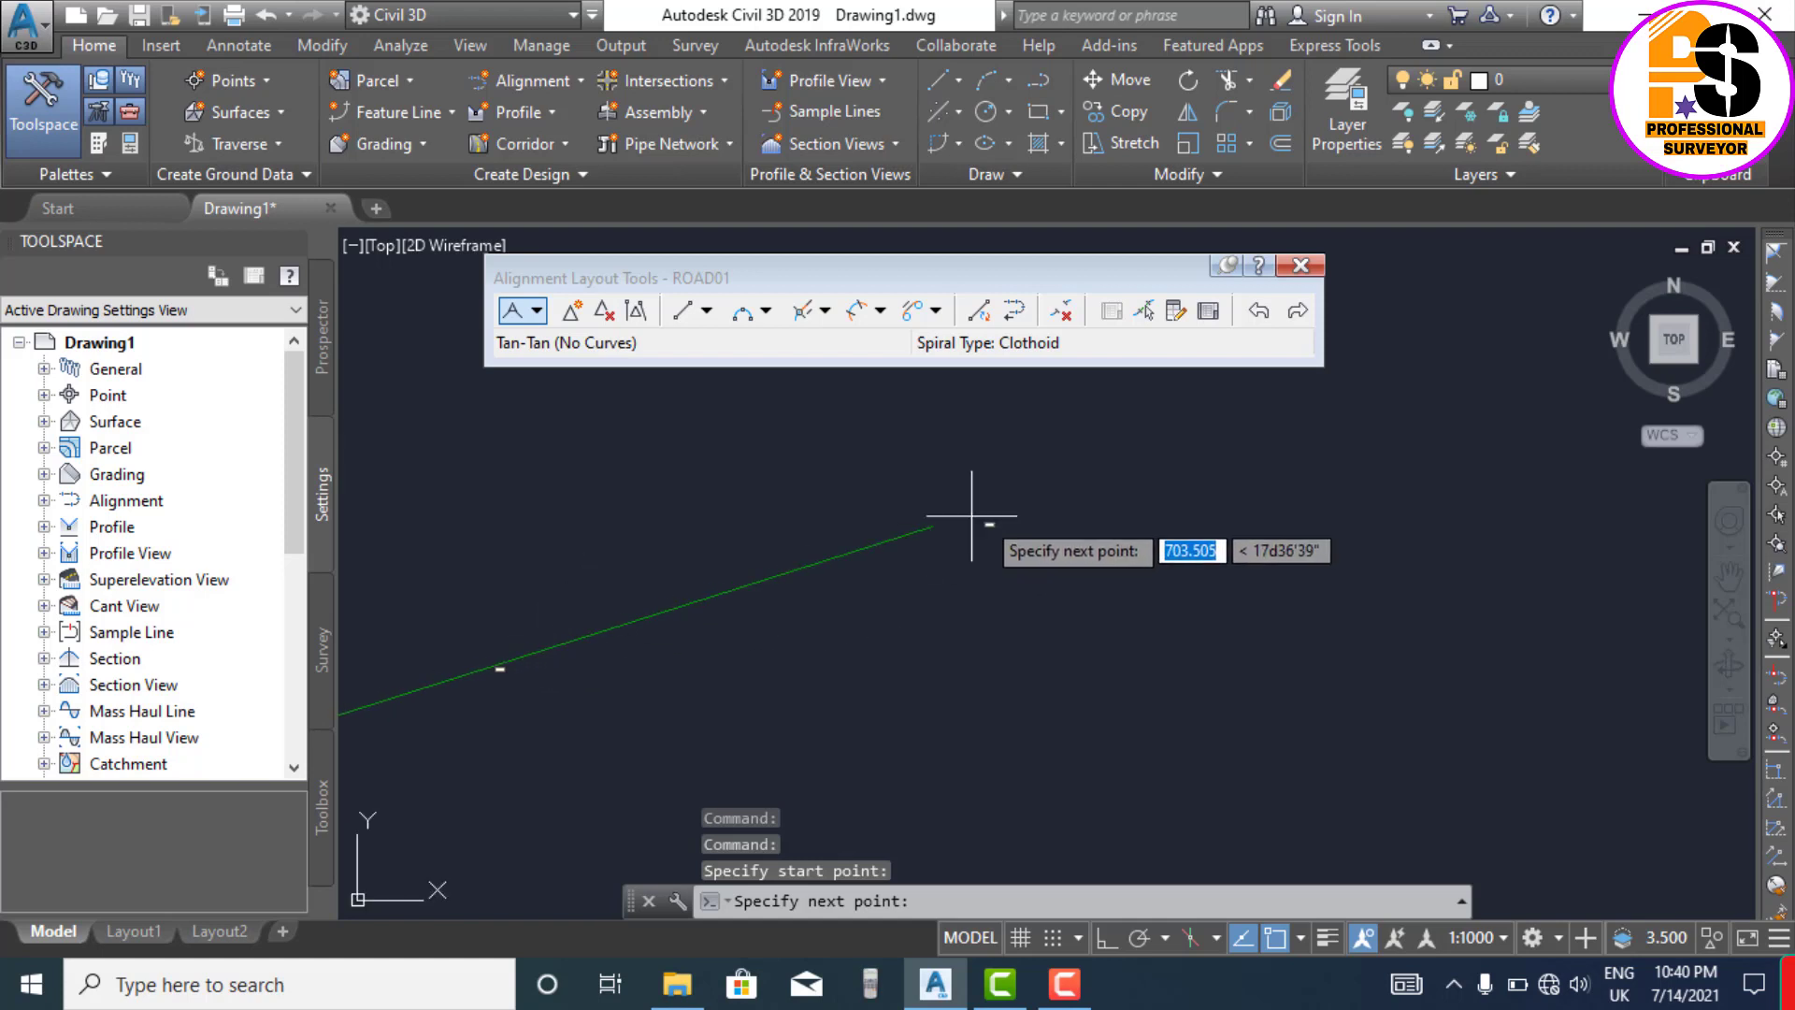
pyautogui.scroll(-2, 1003, 506)
pyautogui.scroll(3, 786, 589)
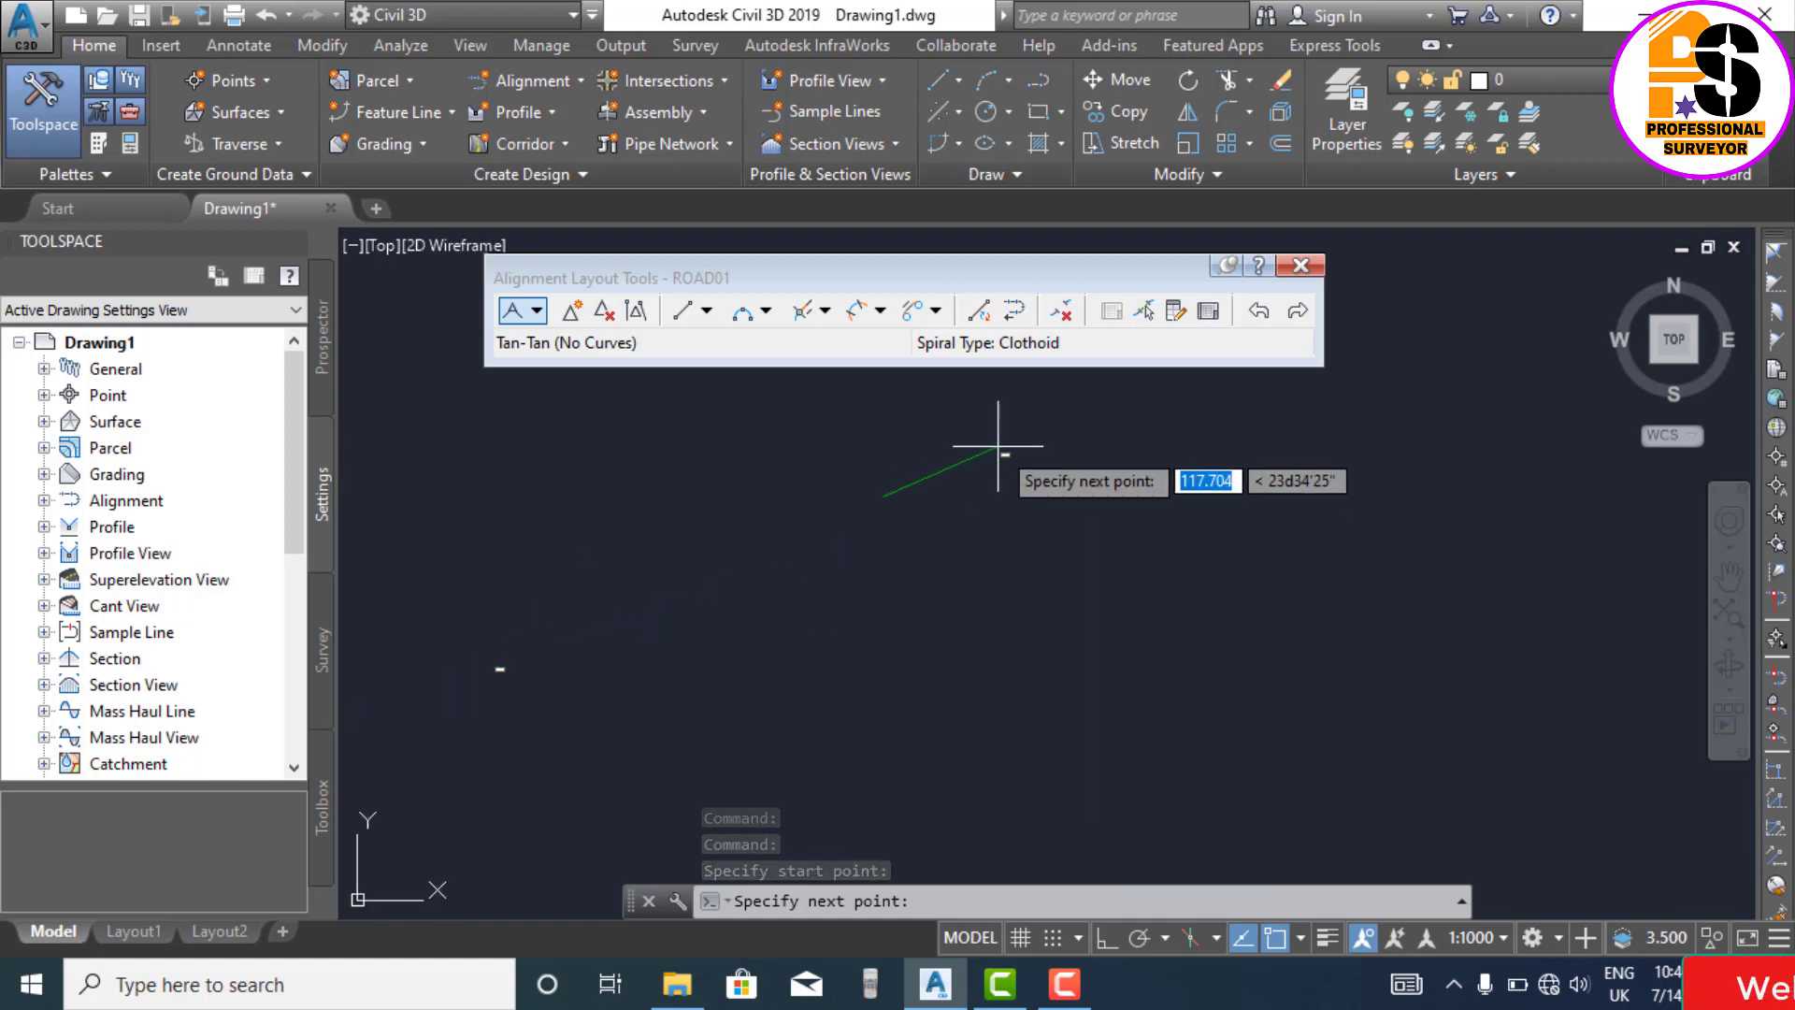
pyautogui.click(988, 463)
pyautogui.scroll(4, 935, 472)
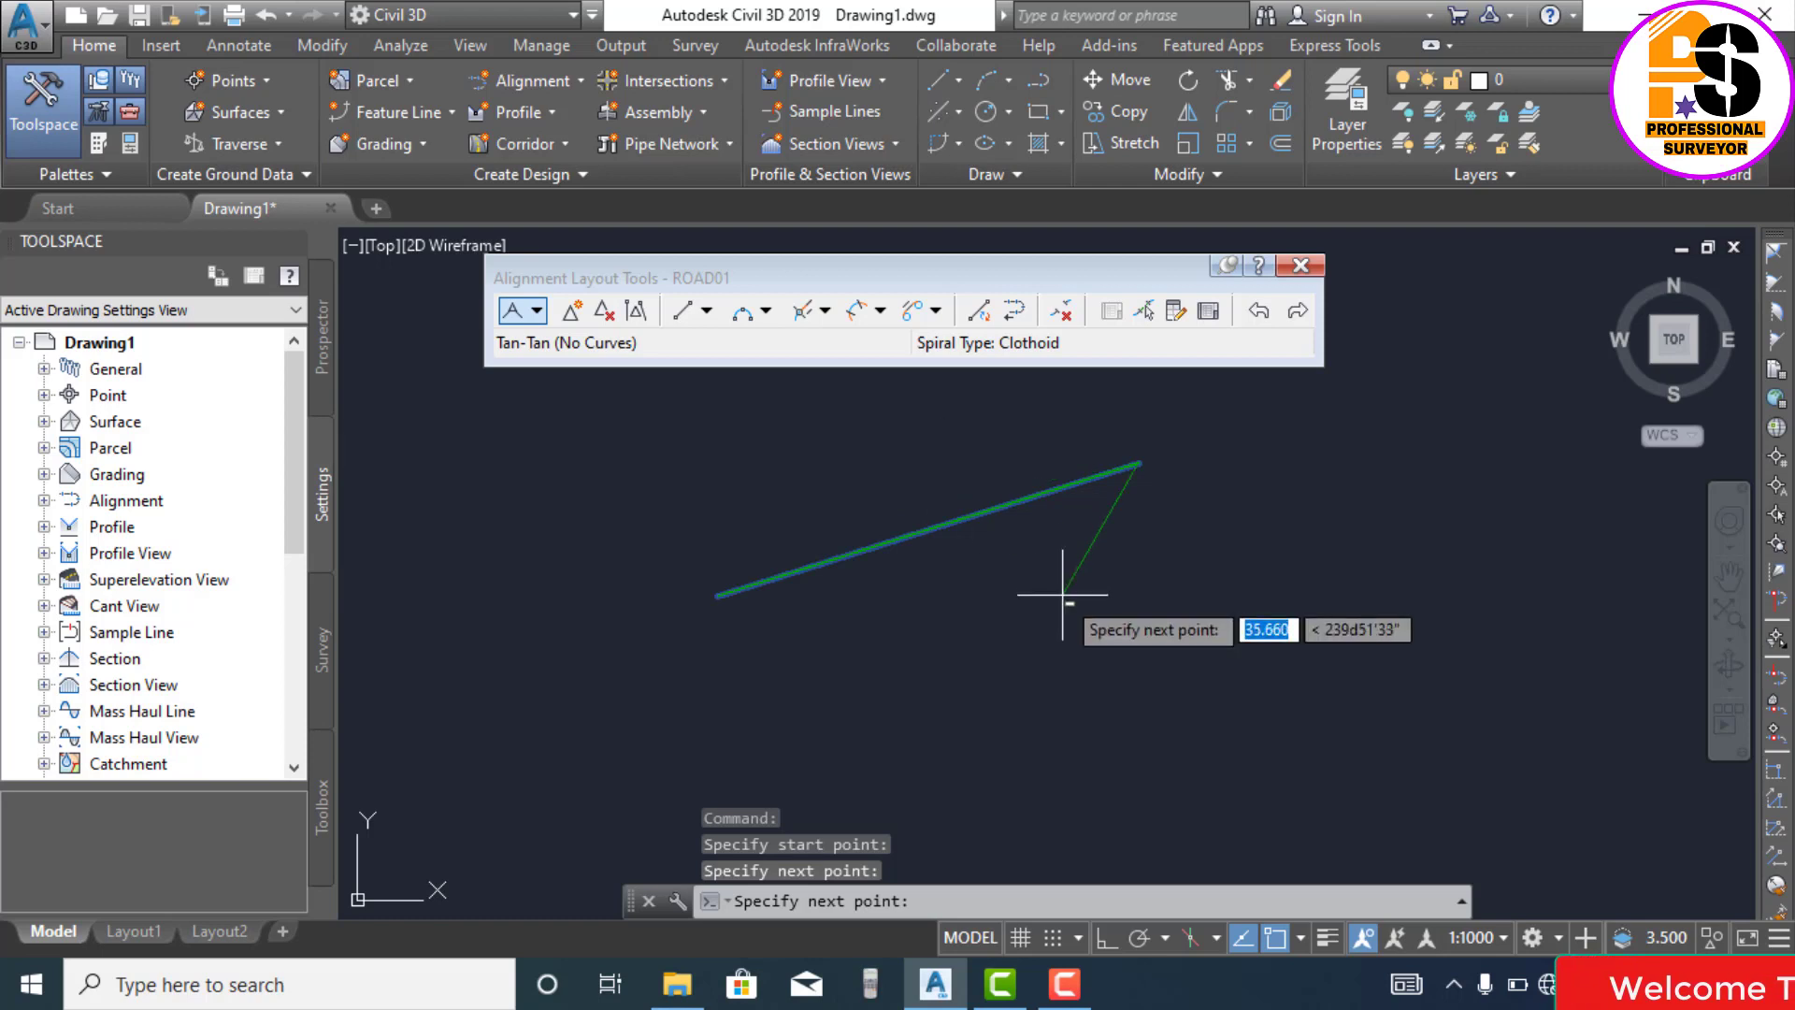
pyautogui.click(1304, 673)
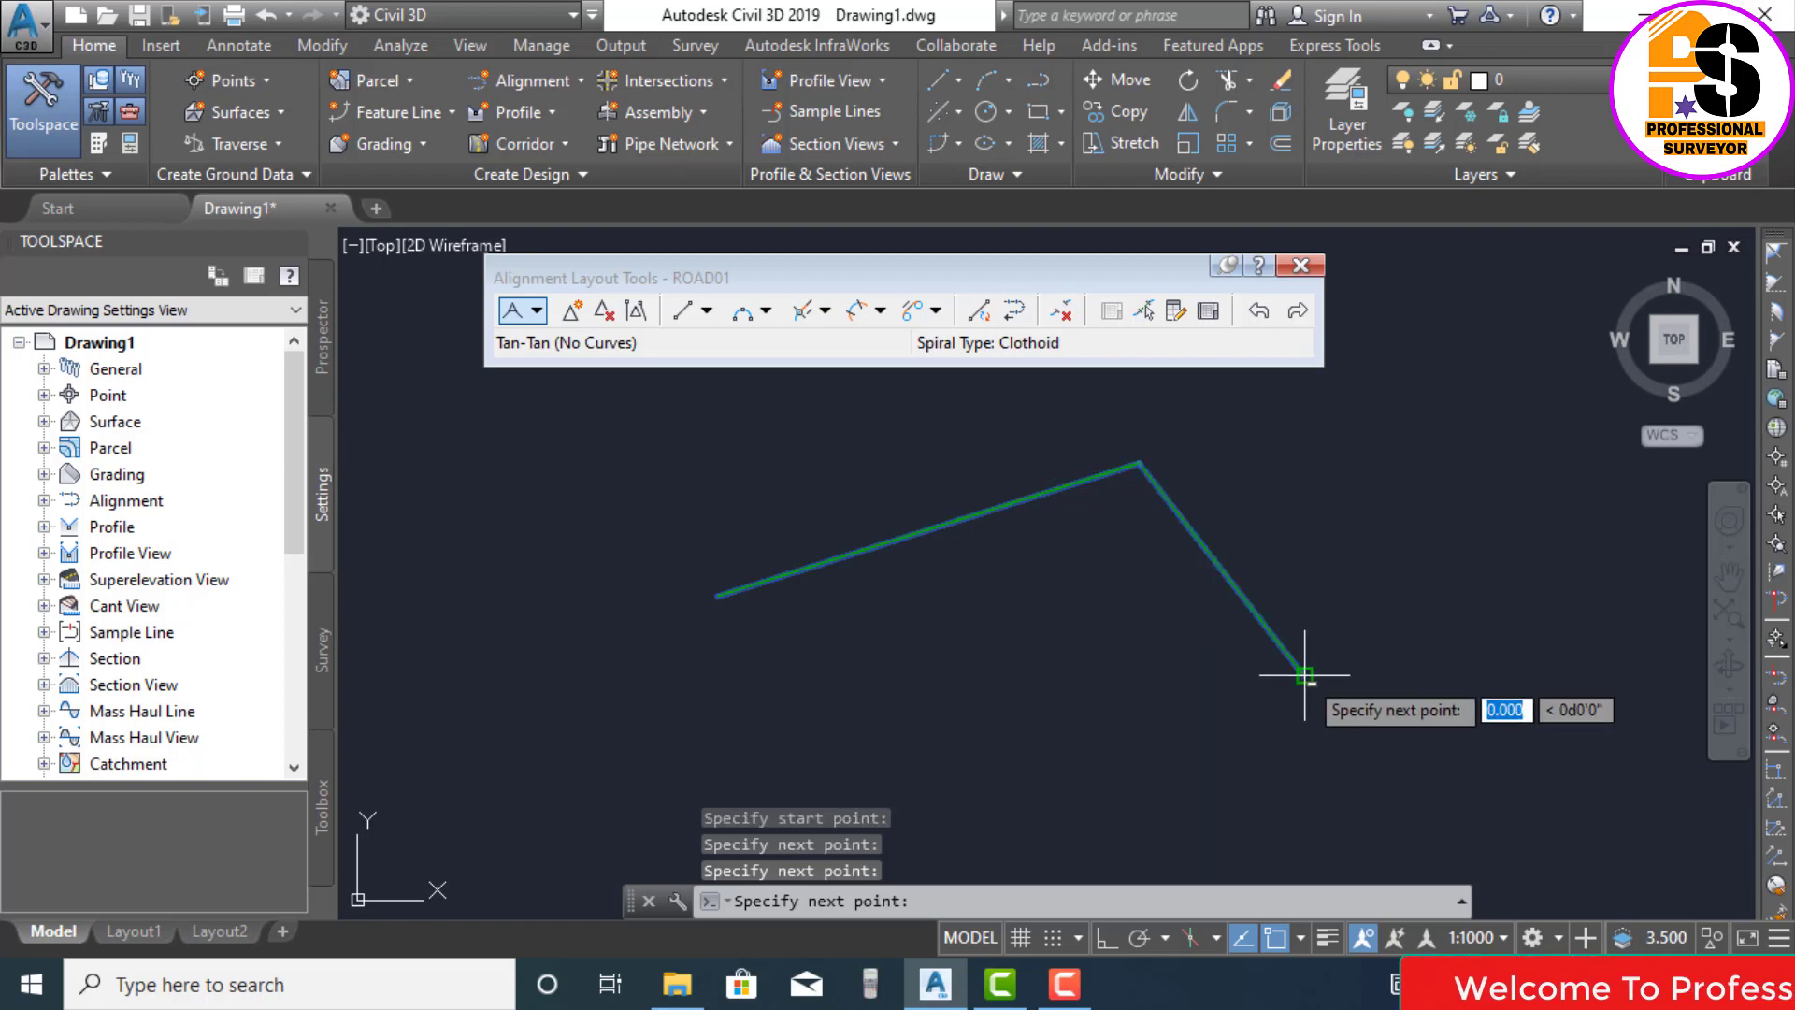
pyautogui.press('Return')
# Step: Examine the station, design speed and PI labels along the two tangents of the alignment
pyautogui.moveTo(1035, 583); pyautogui.dragTo(946, 610, button='middle')
pyautogui.scroll(2, 952, 610)
pyautogui.scroll(-2, 1034, 582)
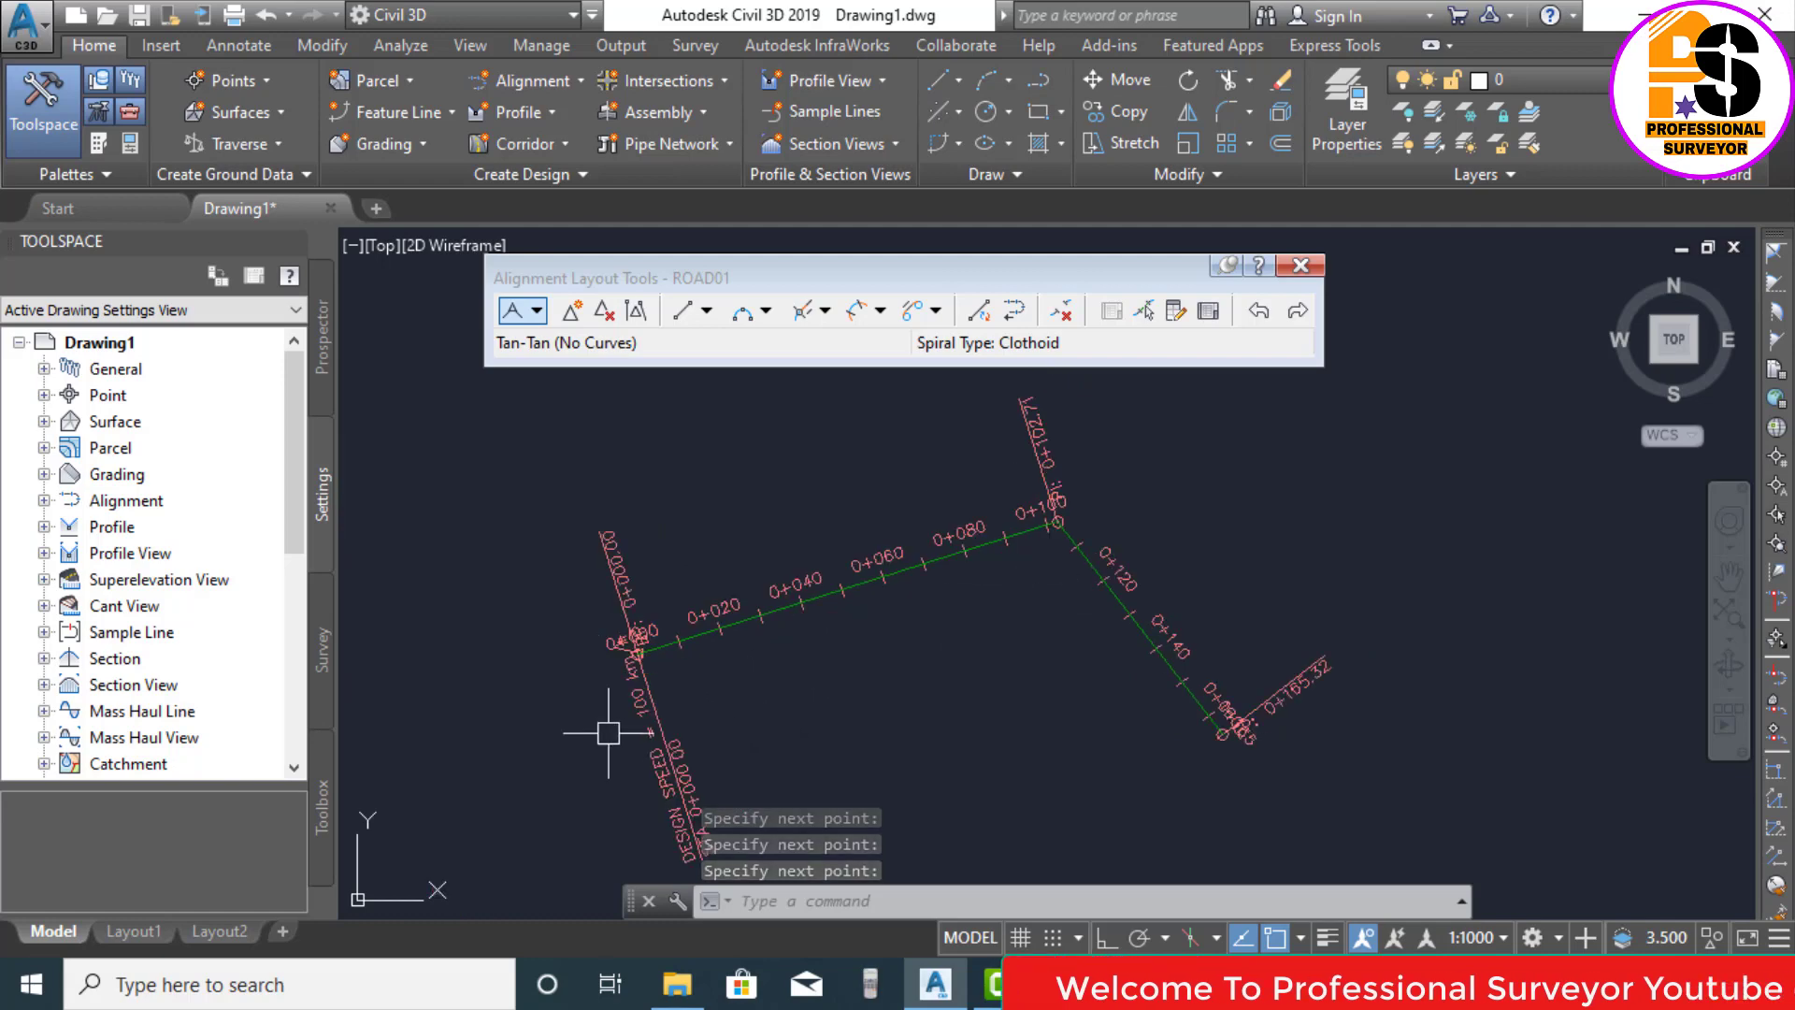
pyautogui.scroll(4, 1070, 533)
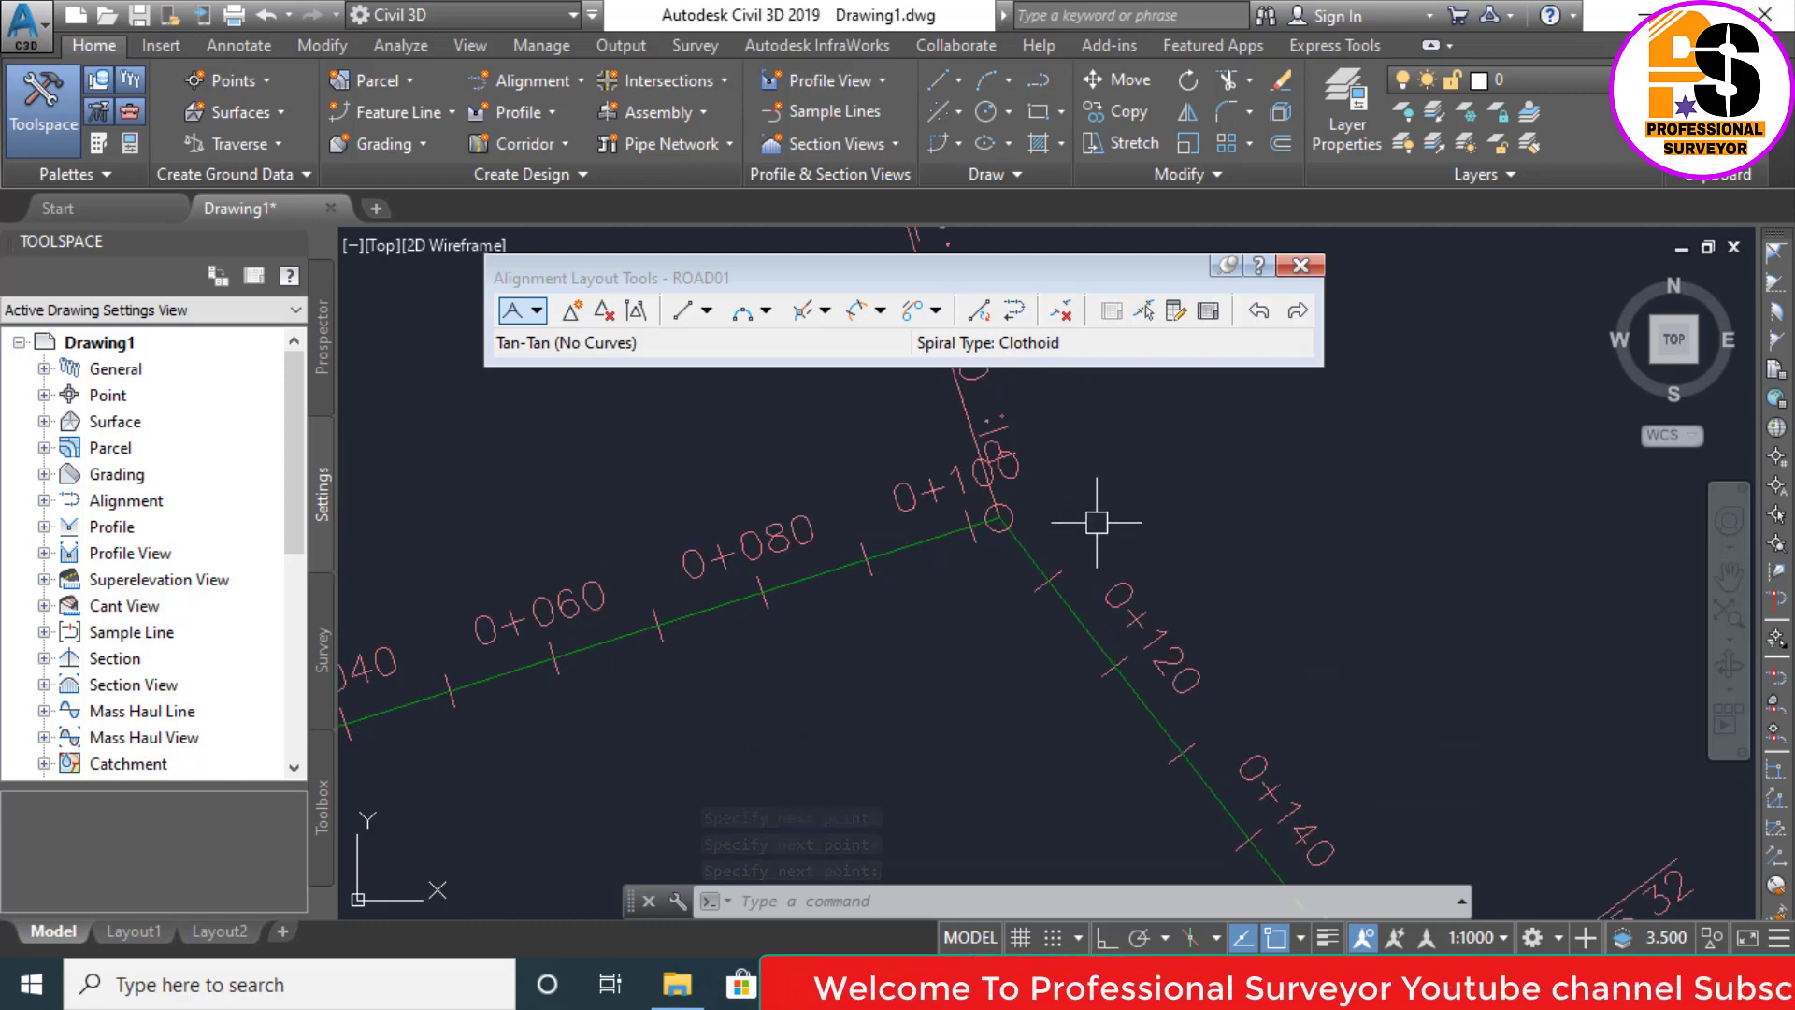
pyautogui.scroll(-3, 1001, 580)
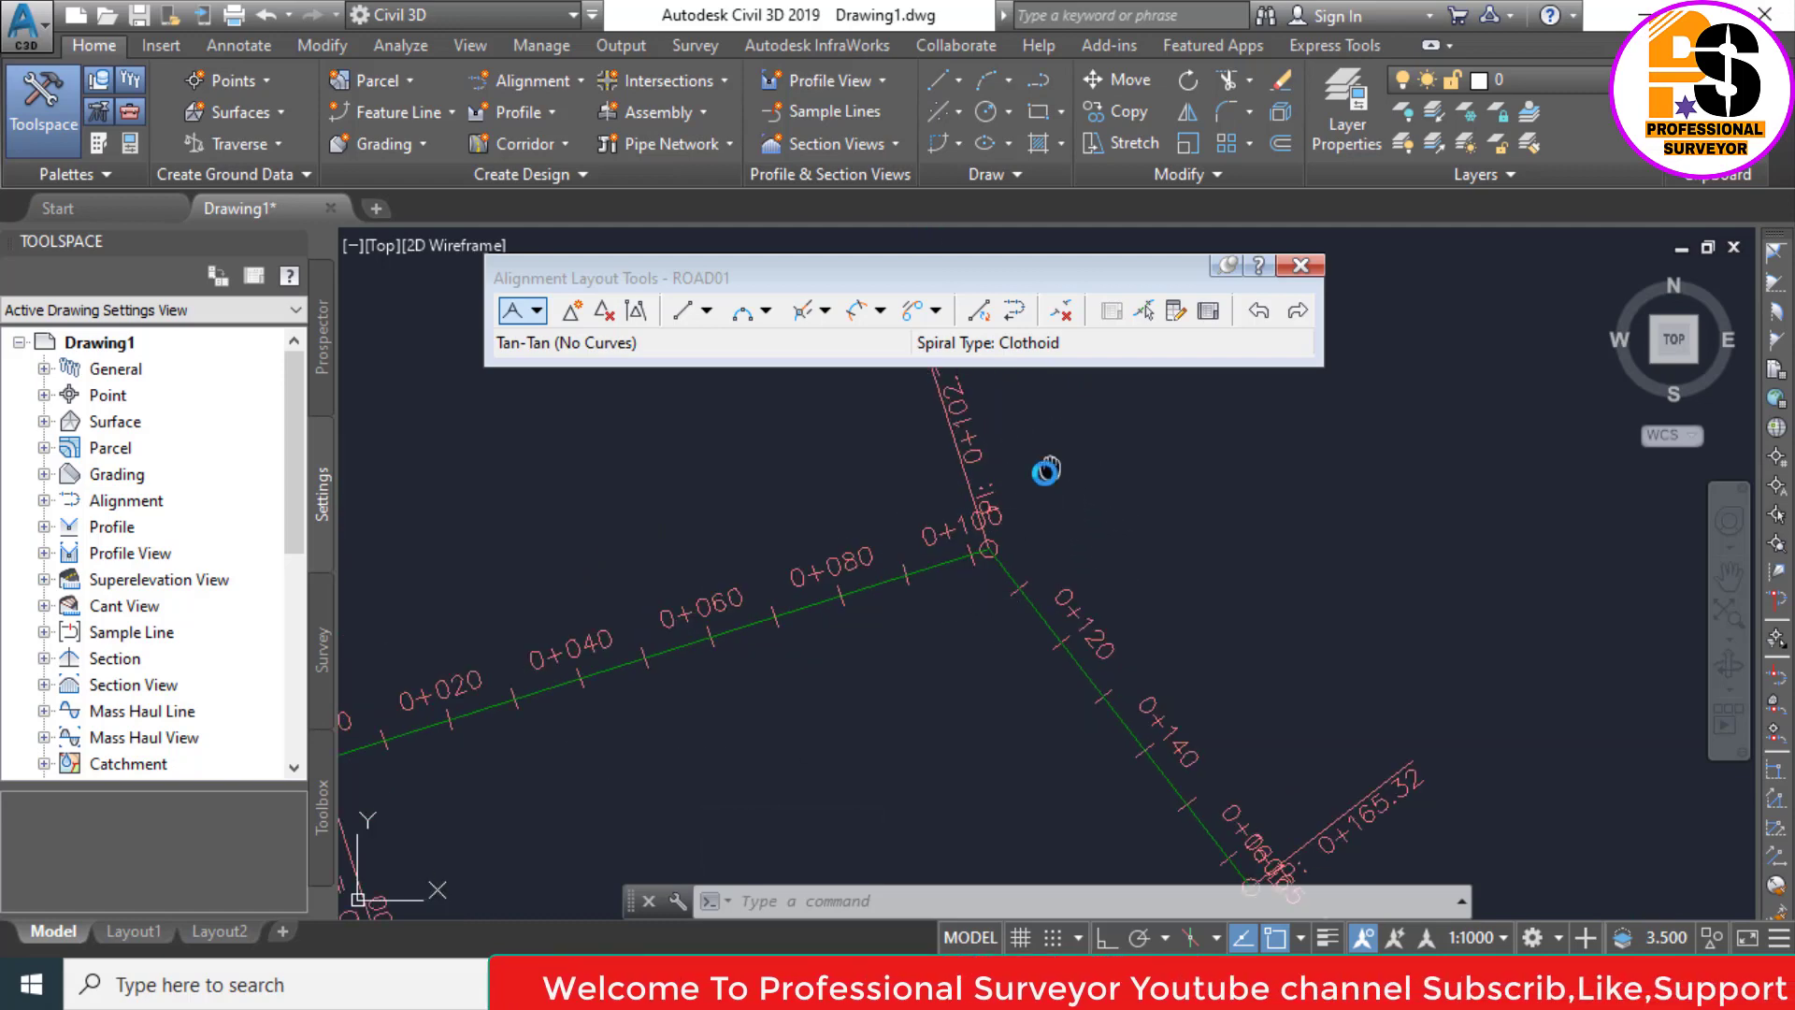
pyautogui.scroll(-3, 1029, 561)
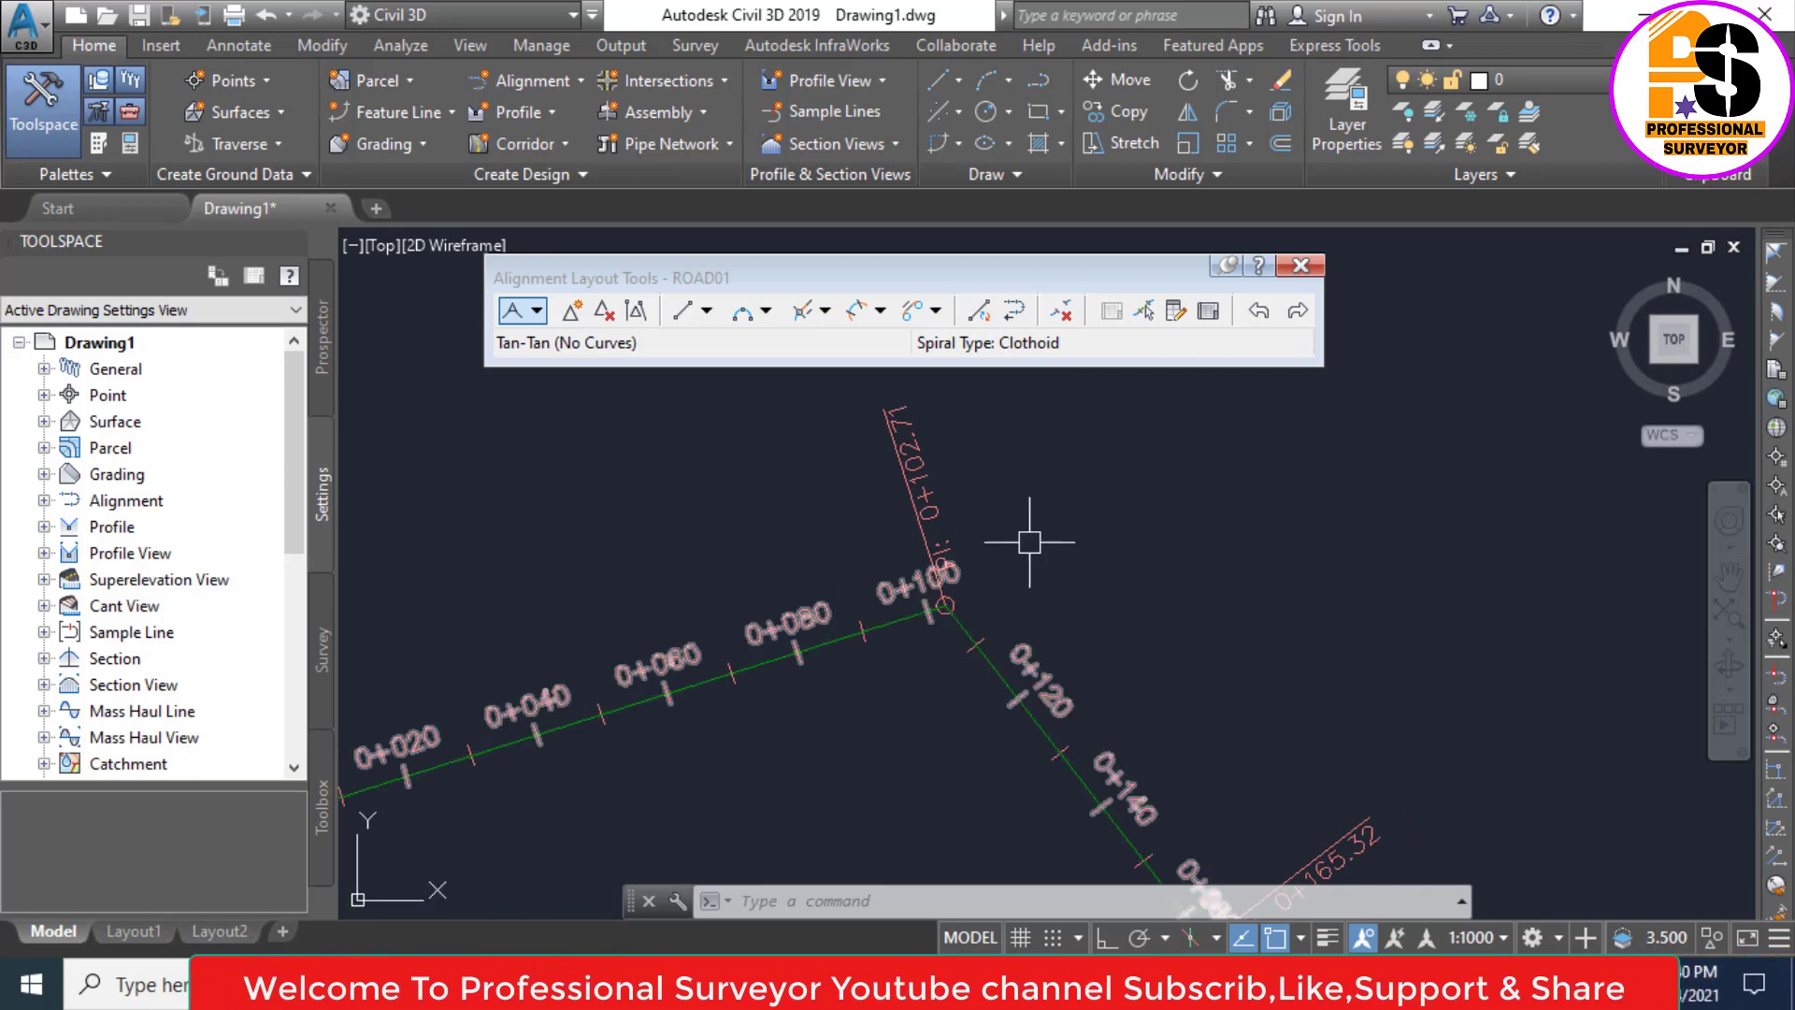
pyautogui.scroll(5, 992, 585)
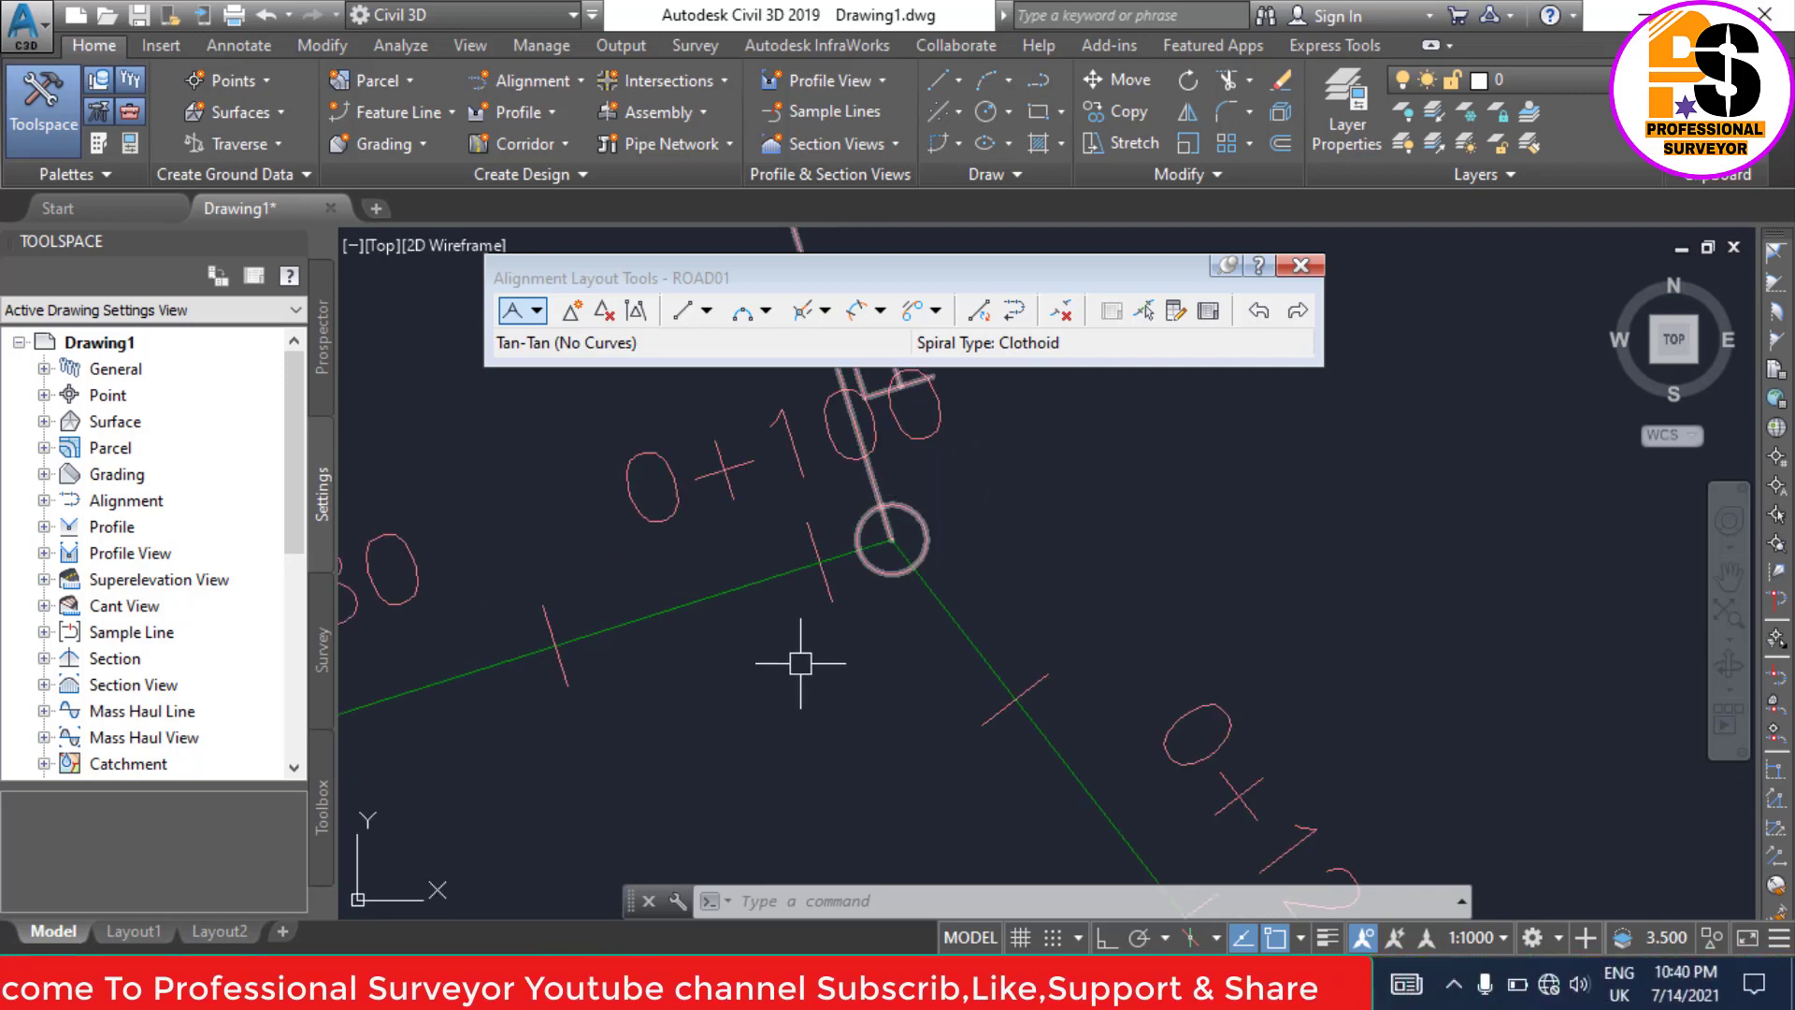
pyautogui.scroll(-5, 823, 617)
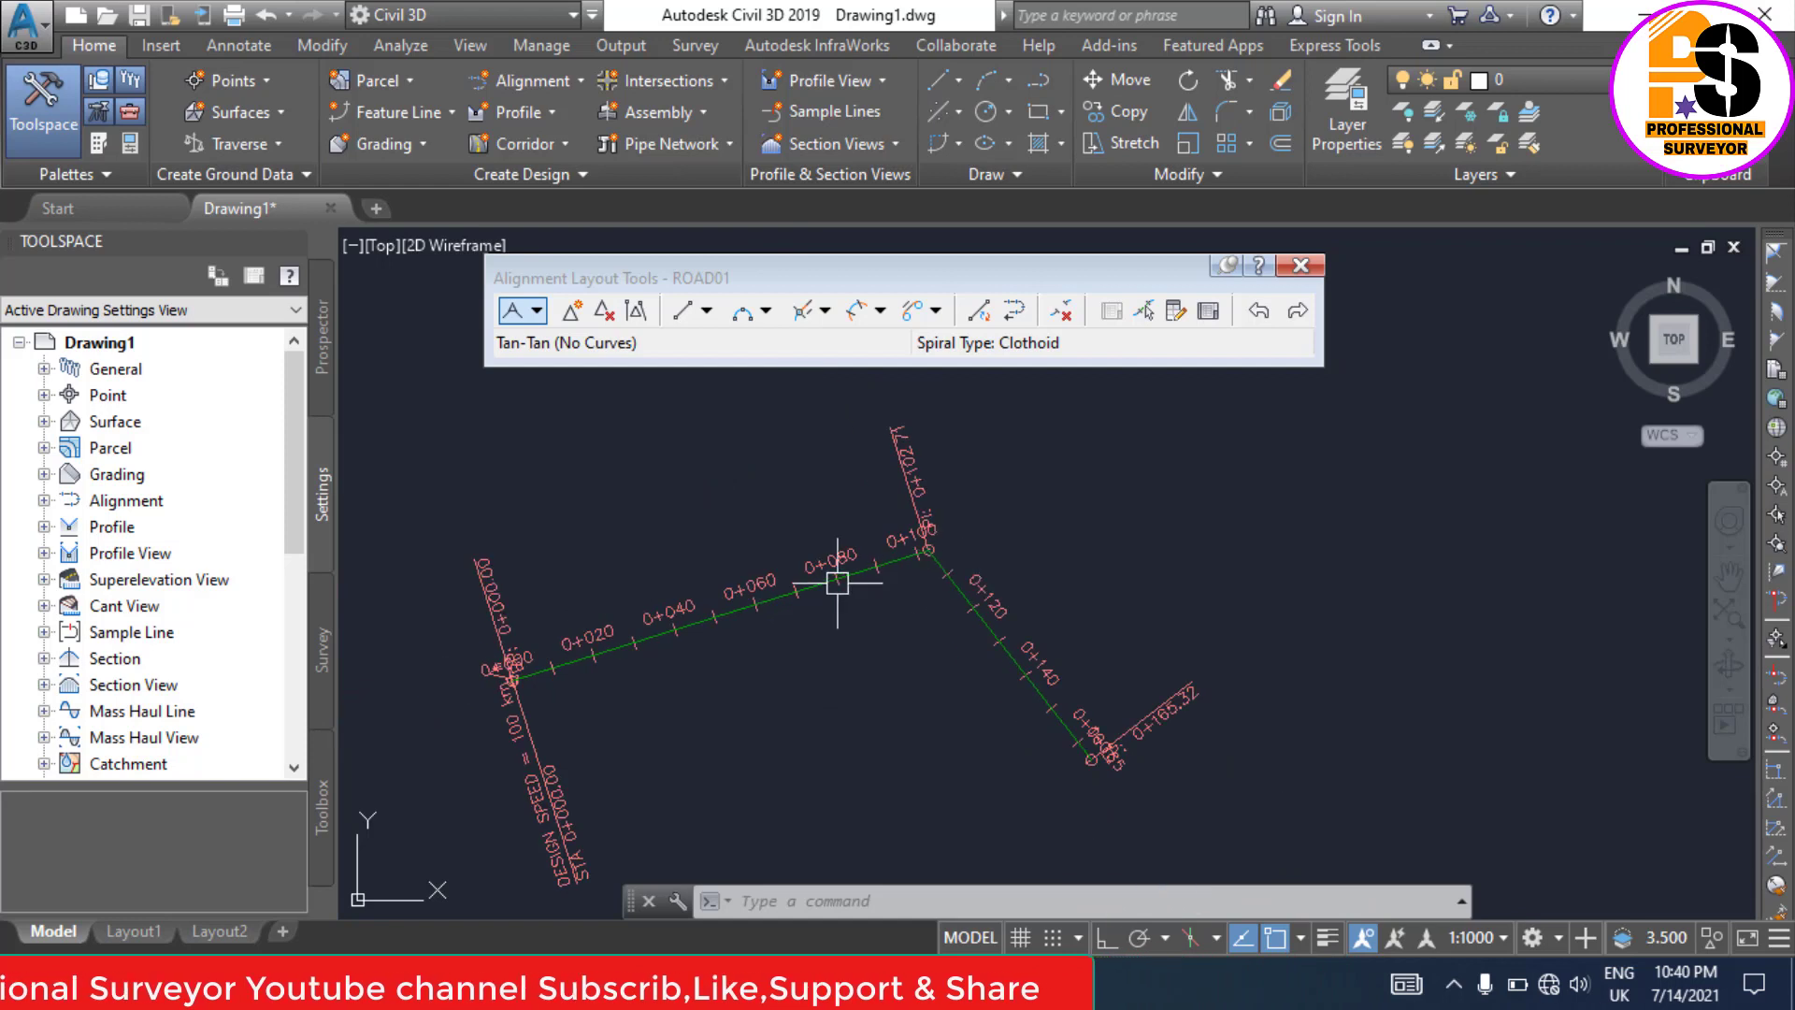
pyautogui.scroll(-2, 1071, 559)
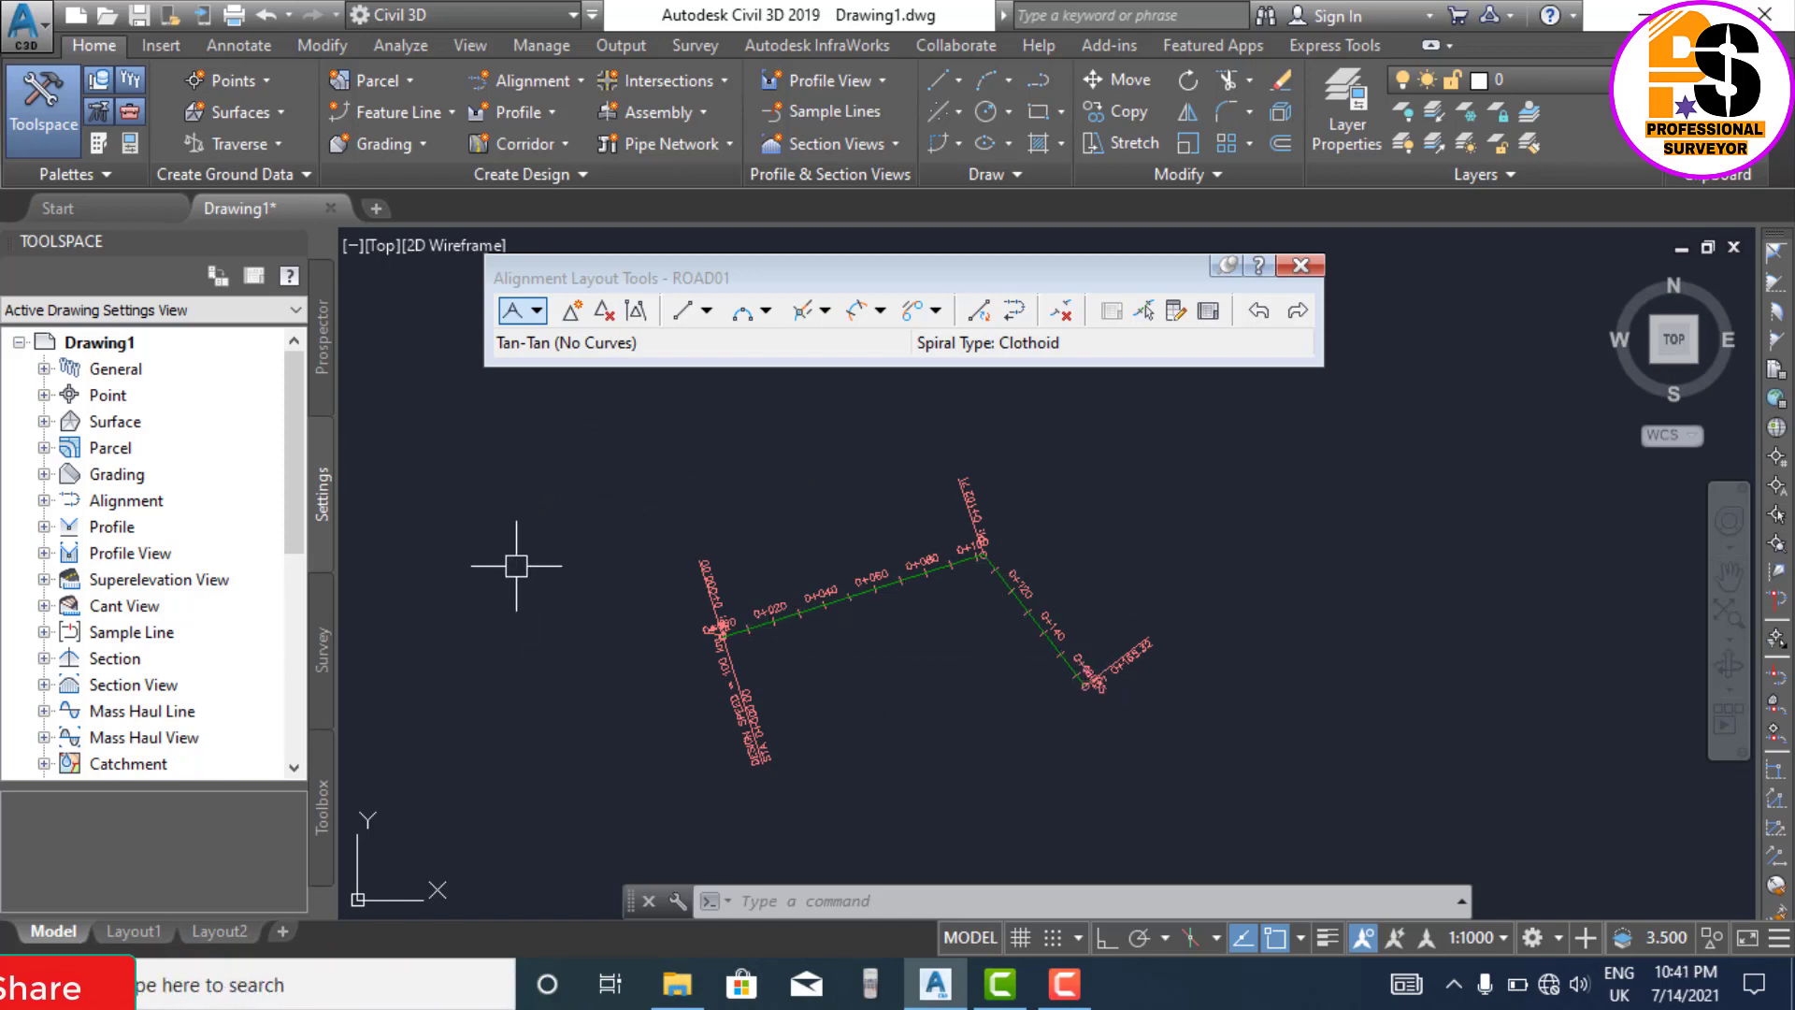
# Step: Erase the whole alignment drawn without curves
pyautogui.click(537, 311)
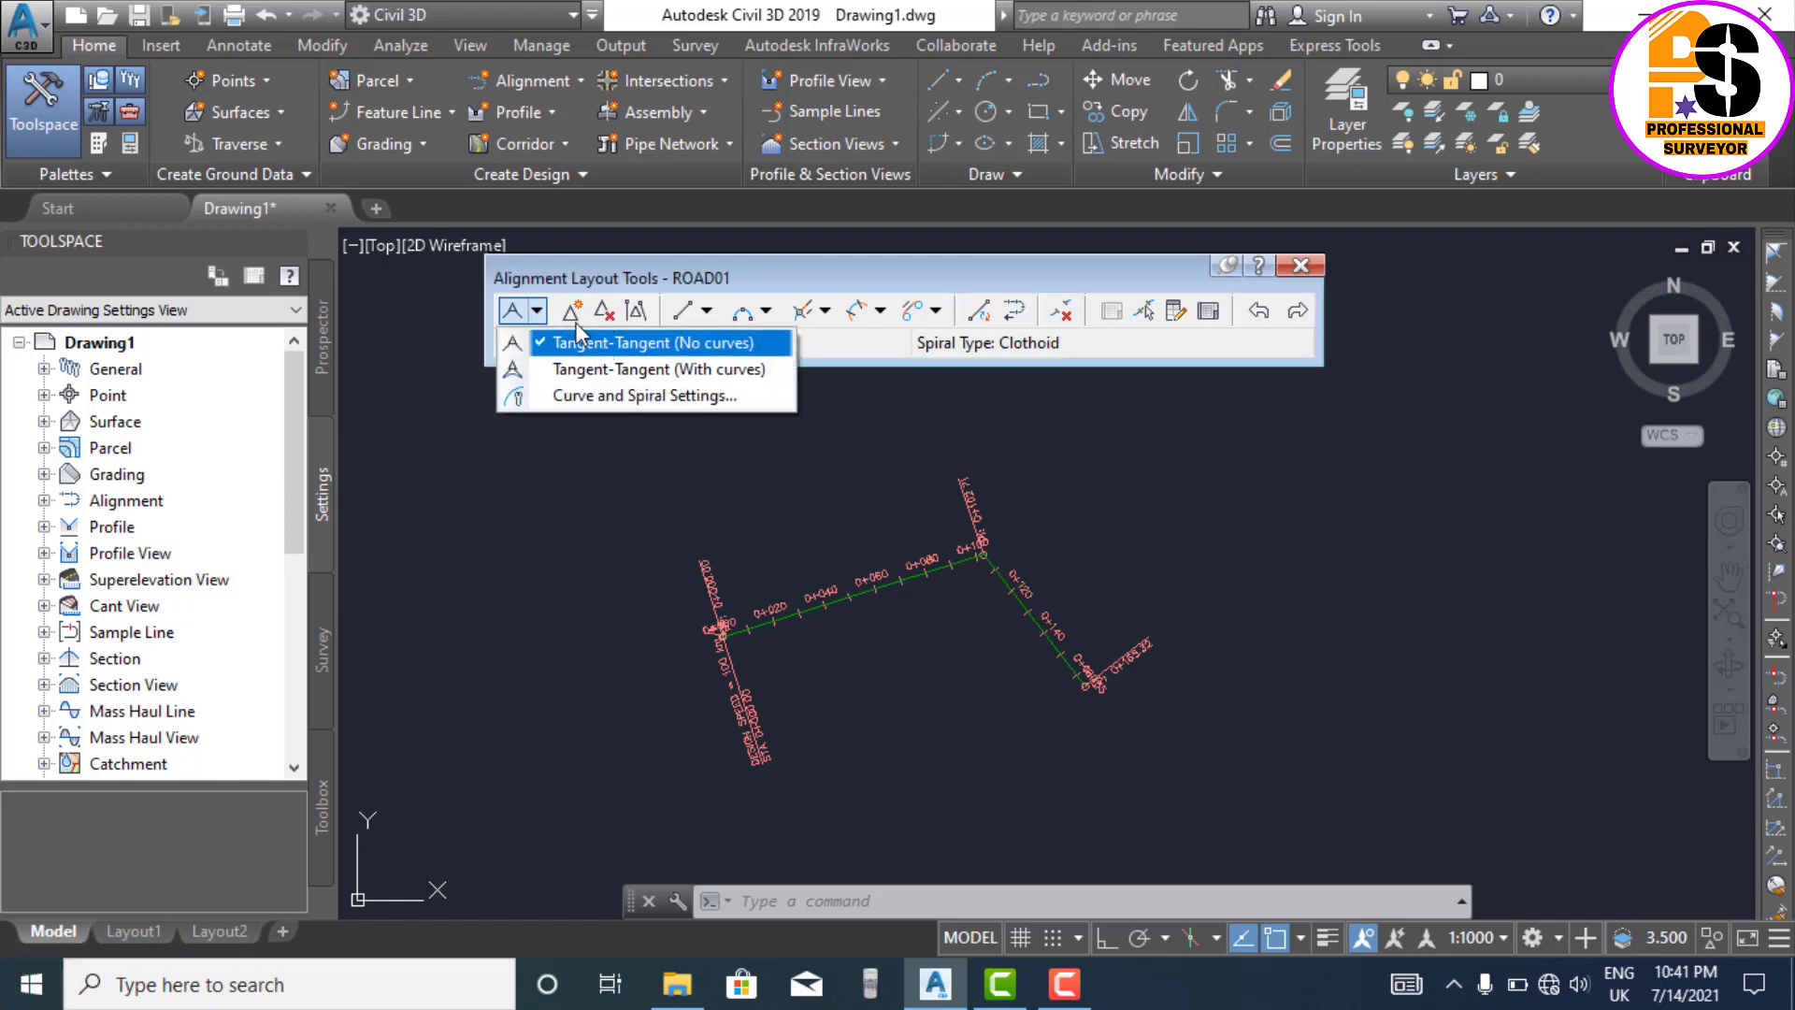
pyautogui.click(541, 316)
pyautogui.scroll(2, 978, 589)
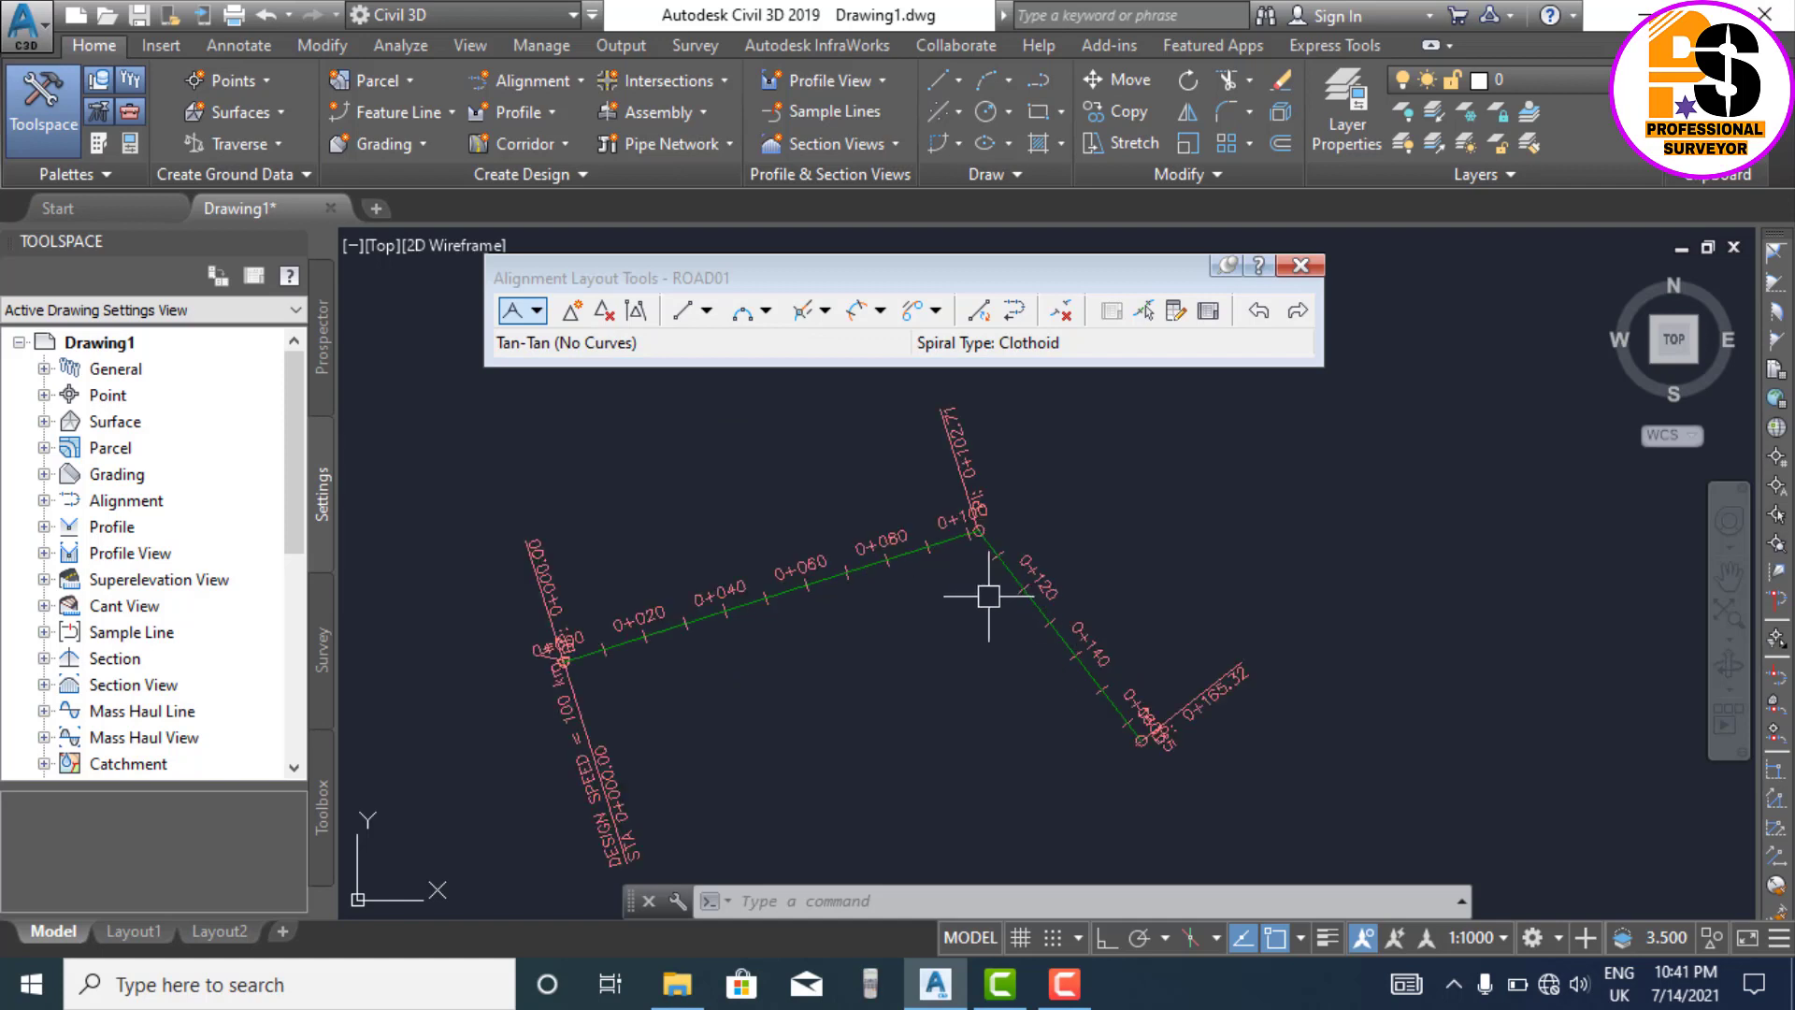
pyautogui.click(990, 533)
pyautogui.click(991, 535)
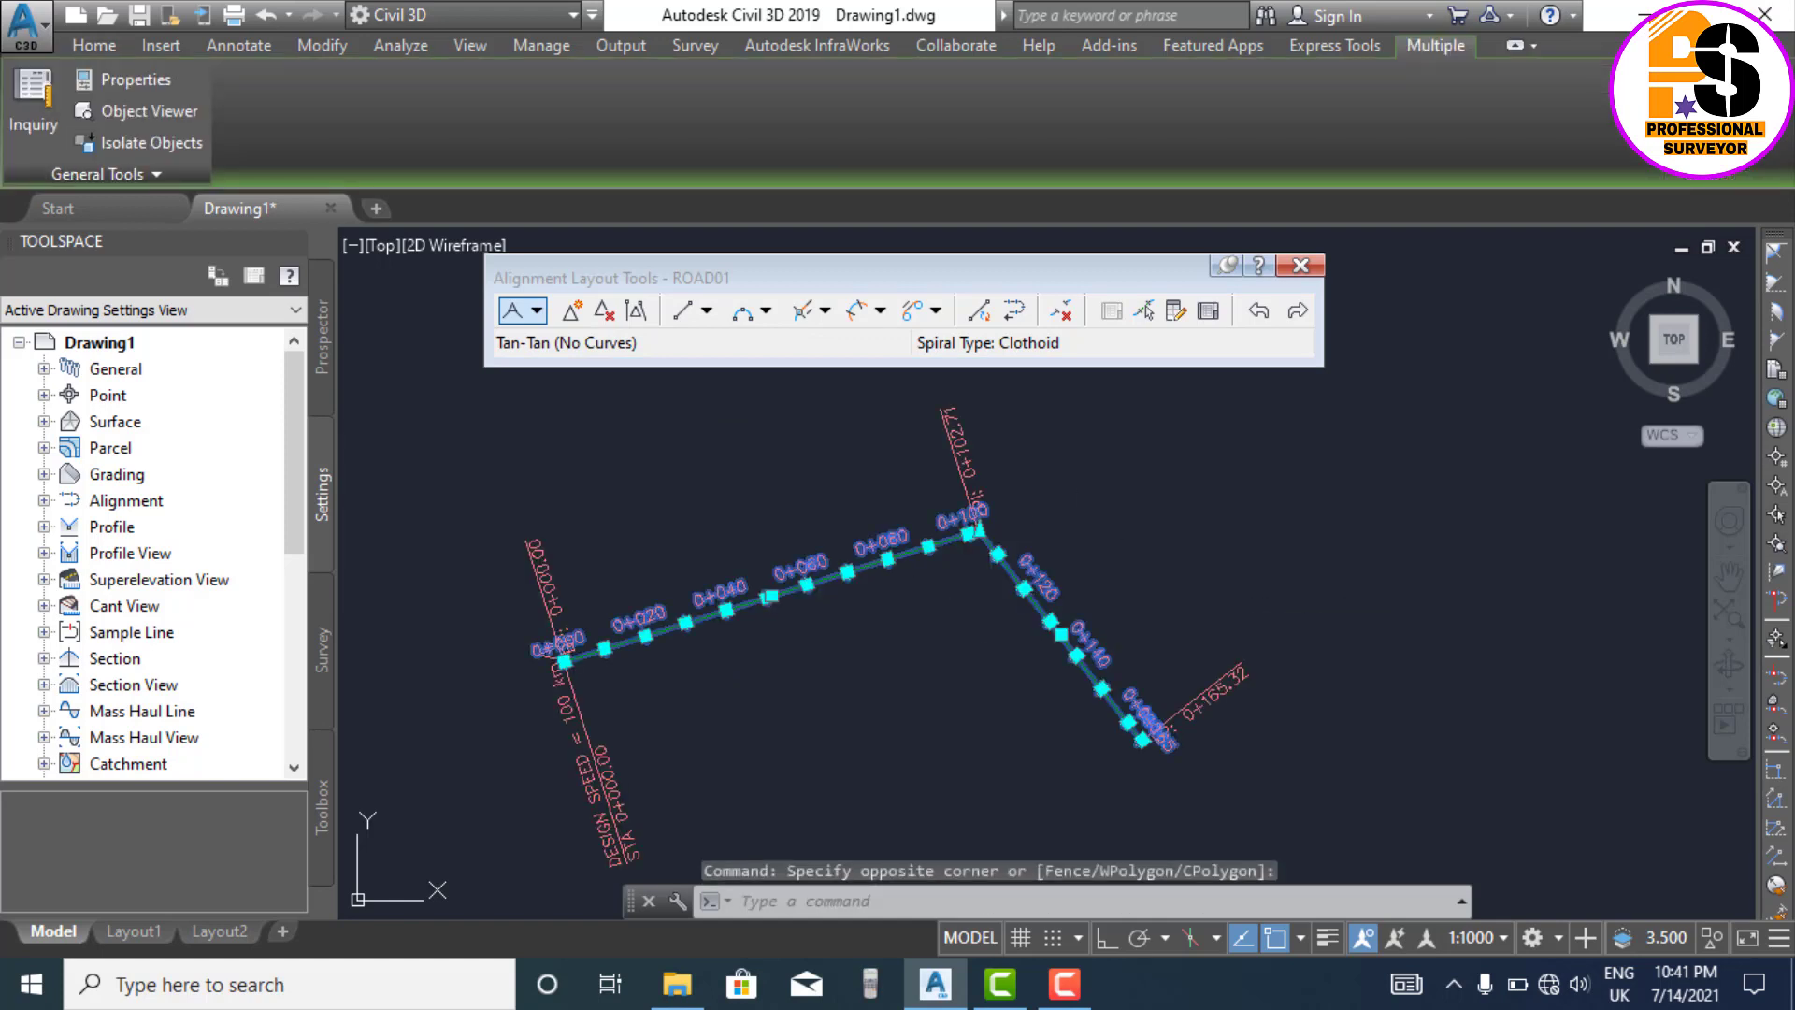
pyautogui.write('E')
pyautogui.press('Return')
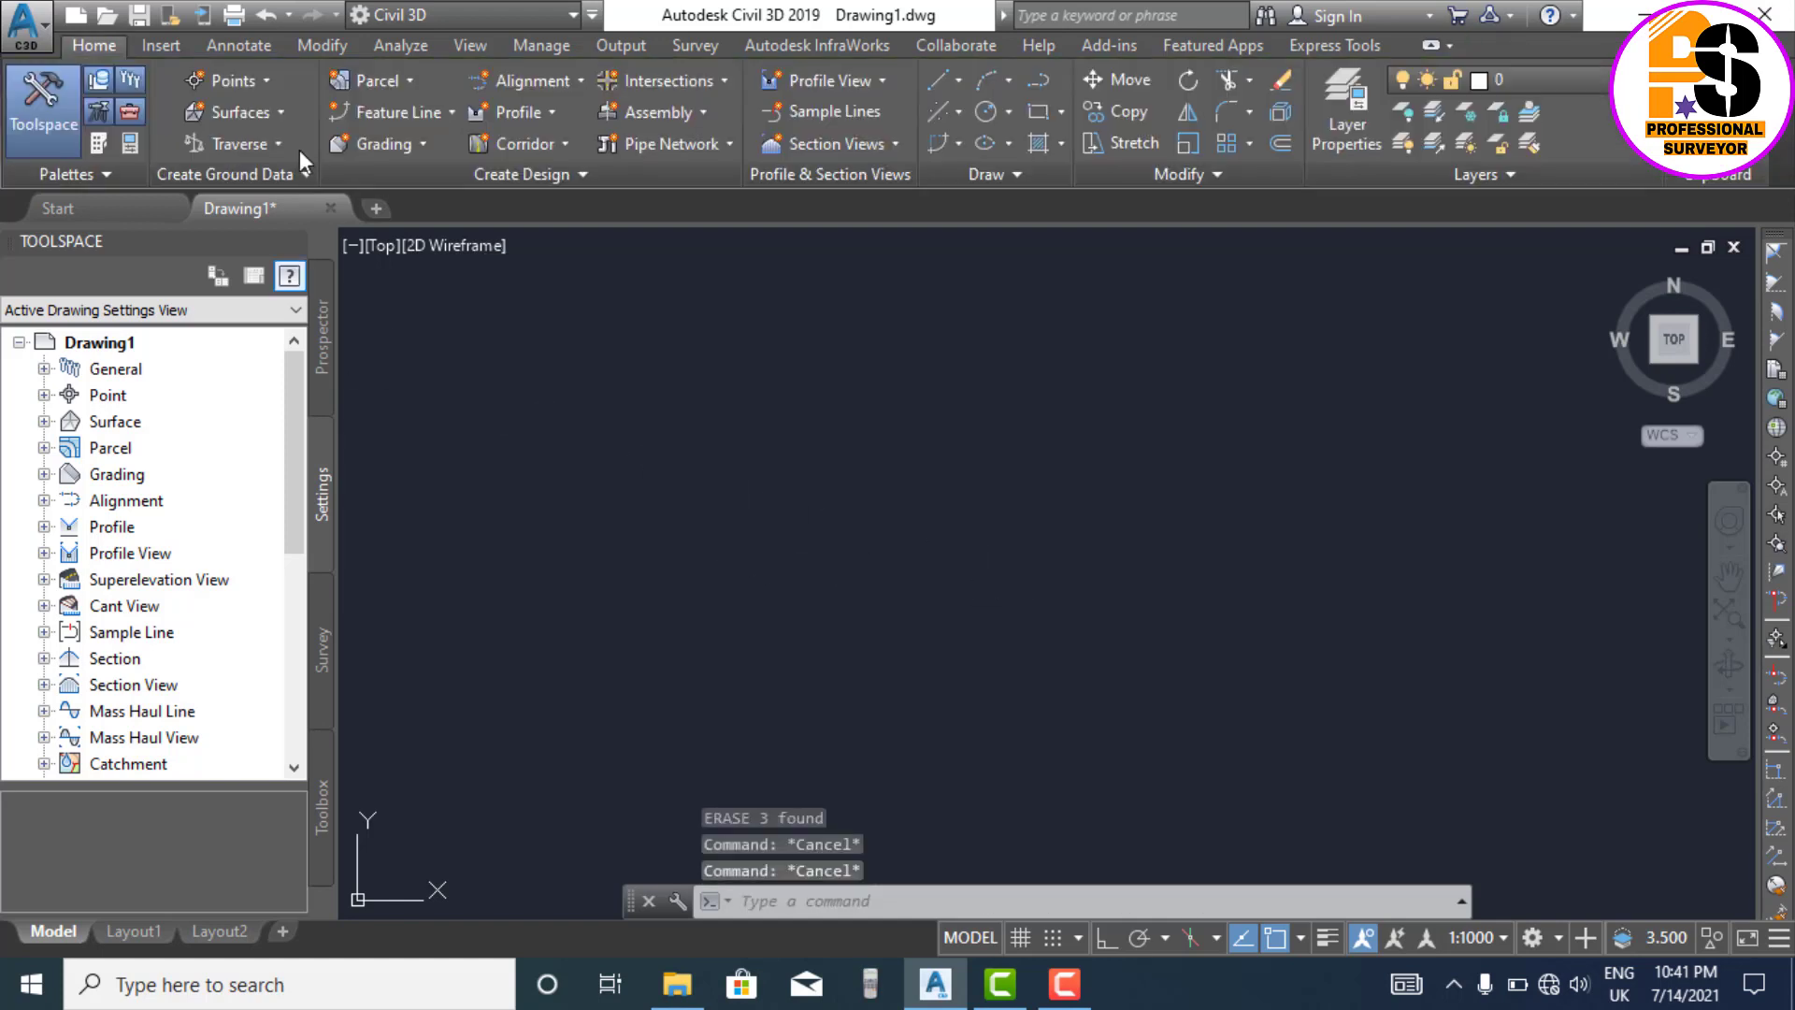
# Step: Create the centerline alignment ROAD01 again with the Proposed style and All Labels, accepting the creation settings
pyautogui.click(519, 82)
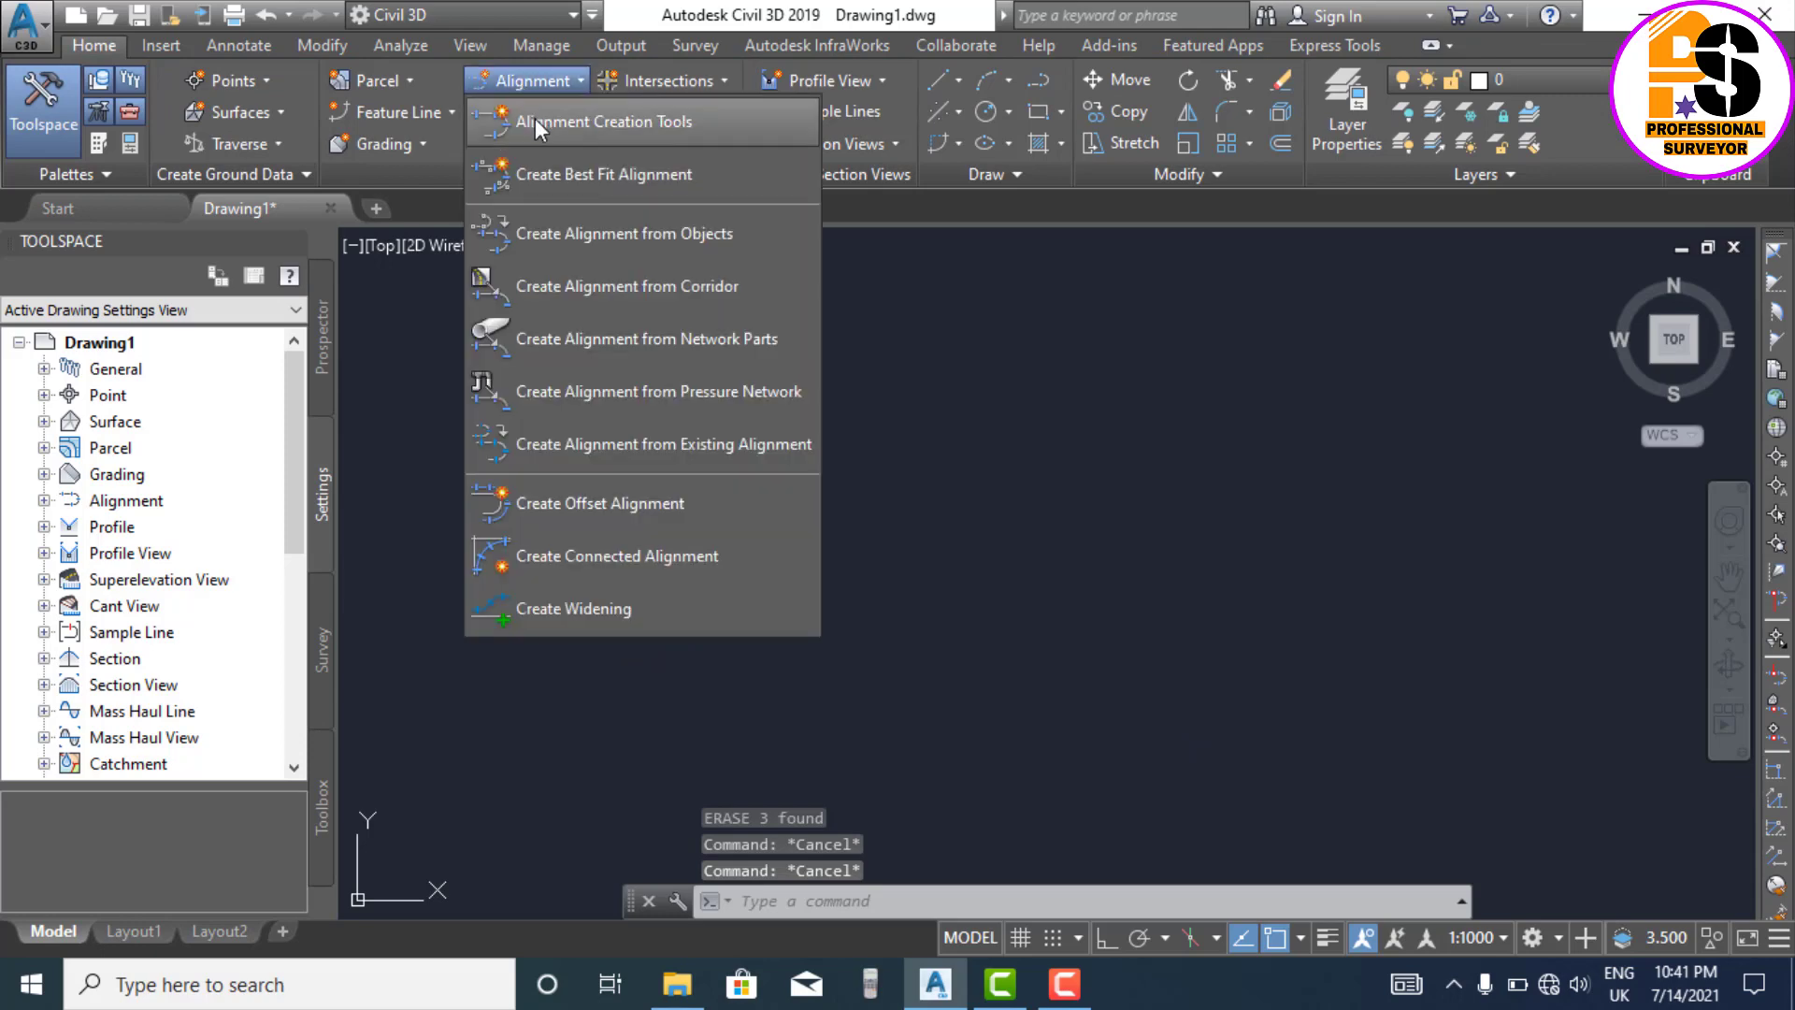
pyautogui.click(586, 129)
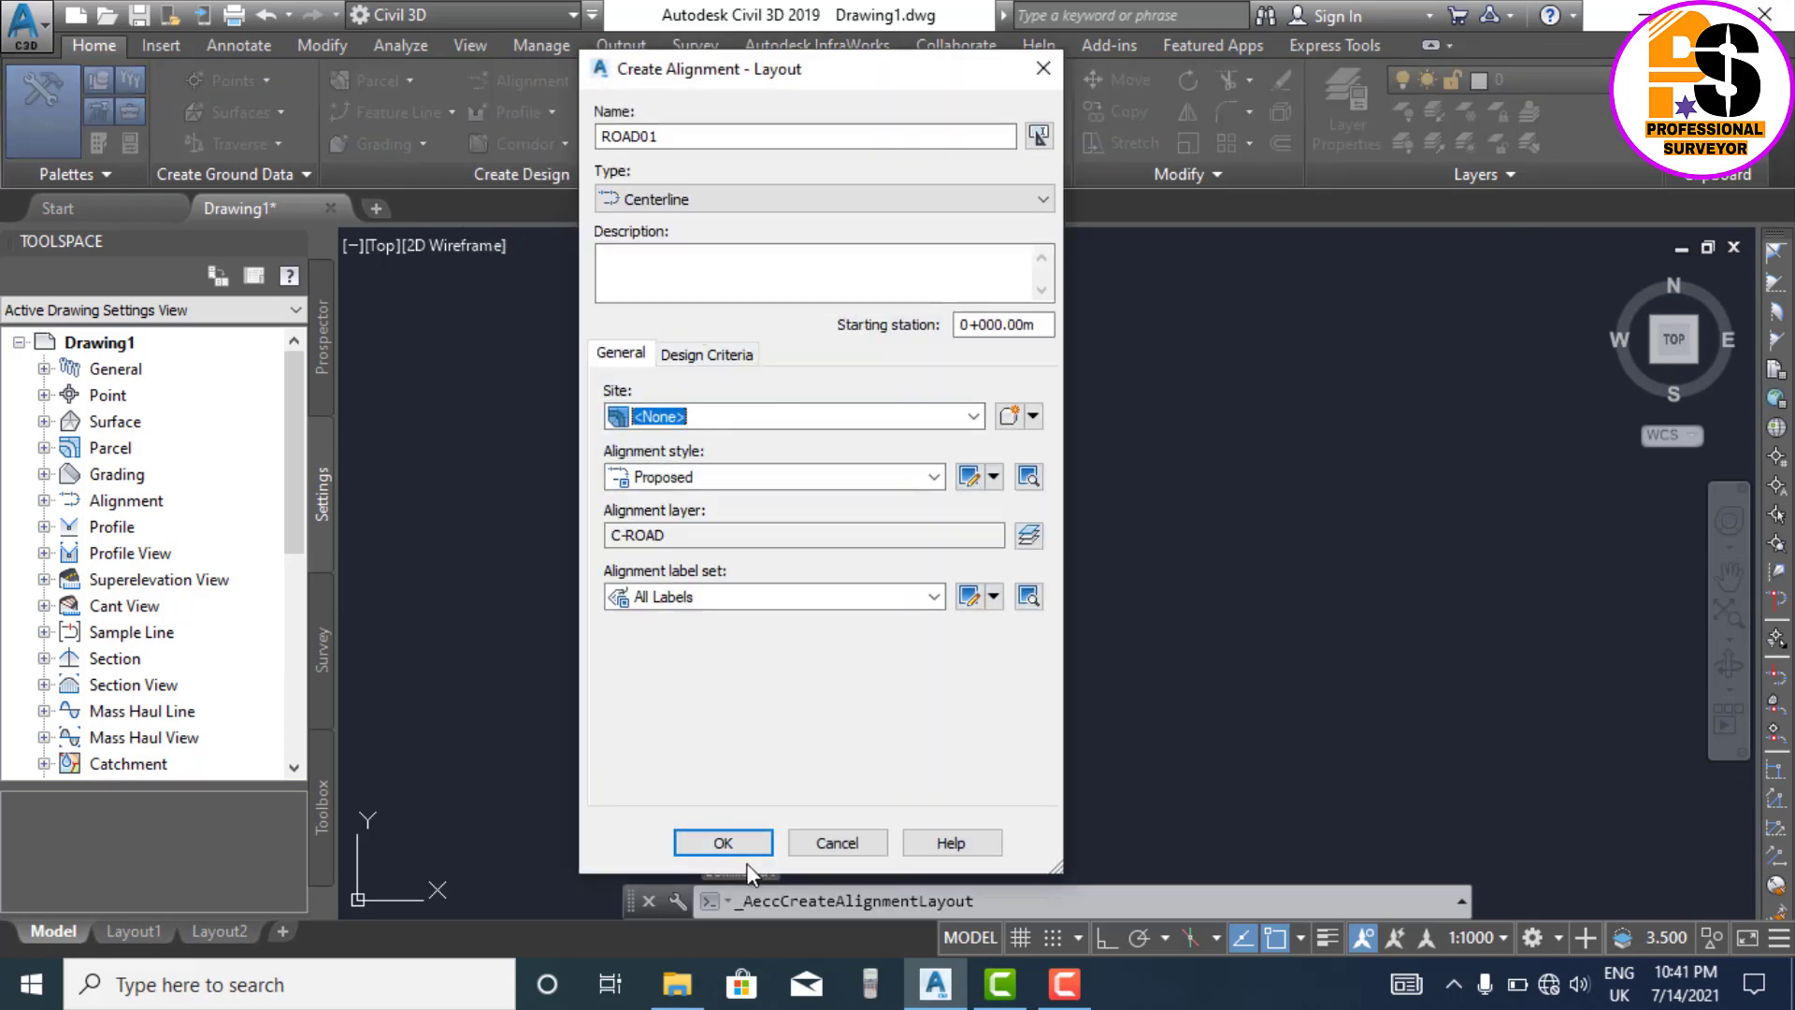
pyautogui.press('Return')
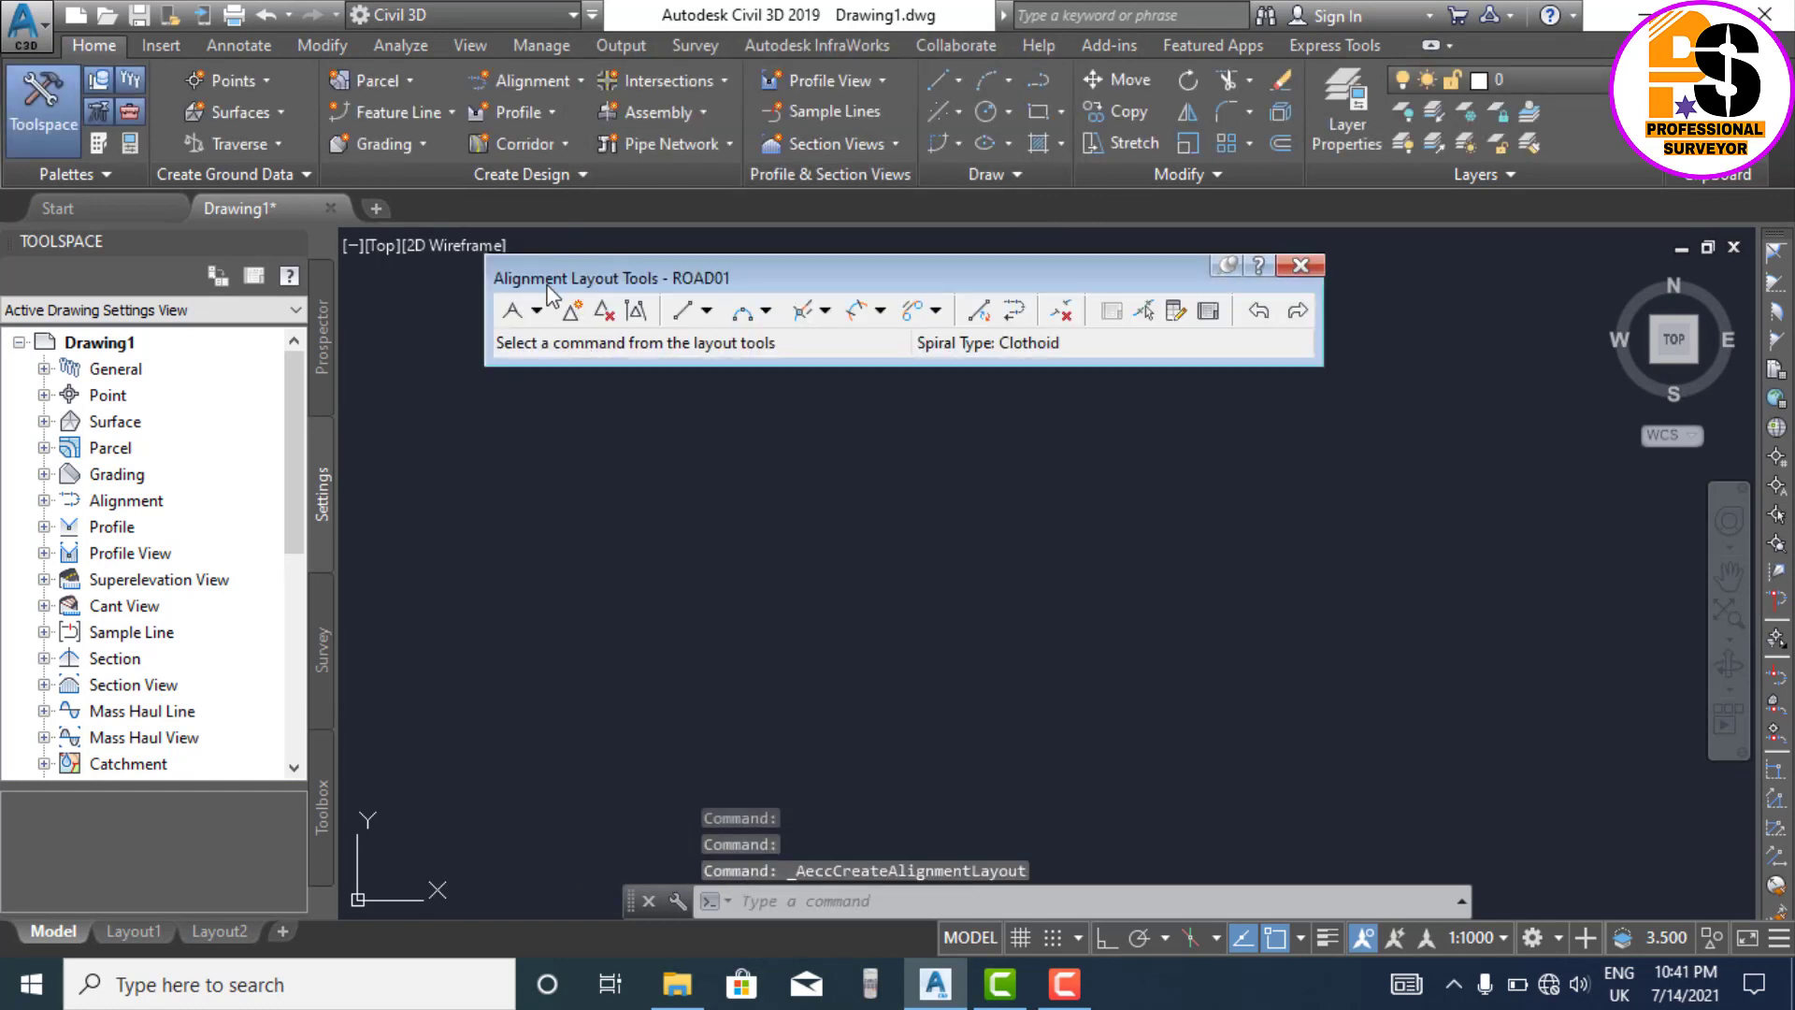
# Step: Lay out ROAD01 with Tangent-Tangent (With curves) as three connected tangents in a zigzag, about 227 m long in total
pyautogui.click(538, 312)
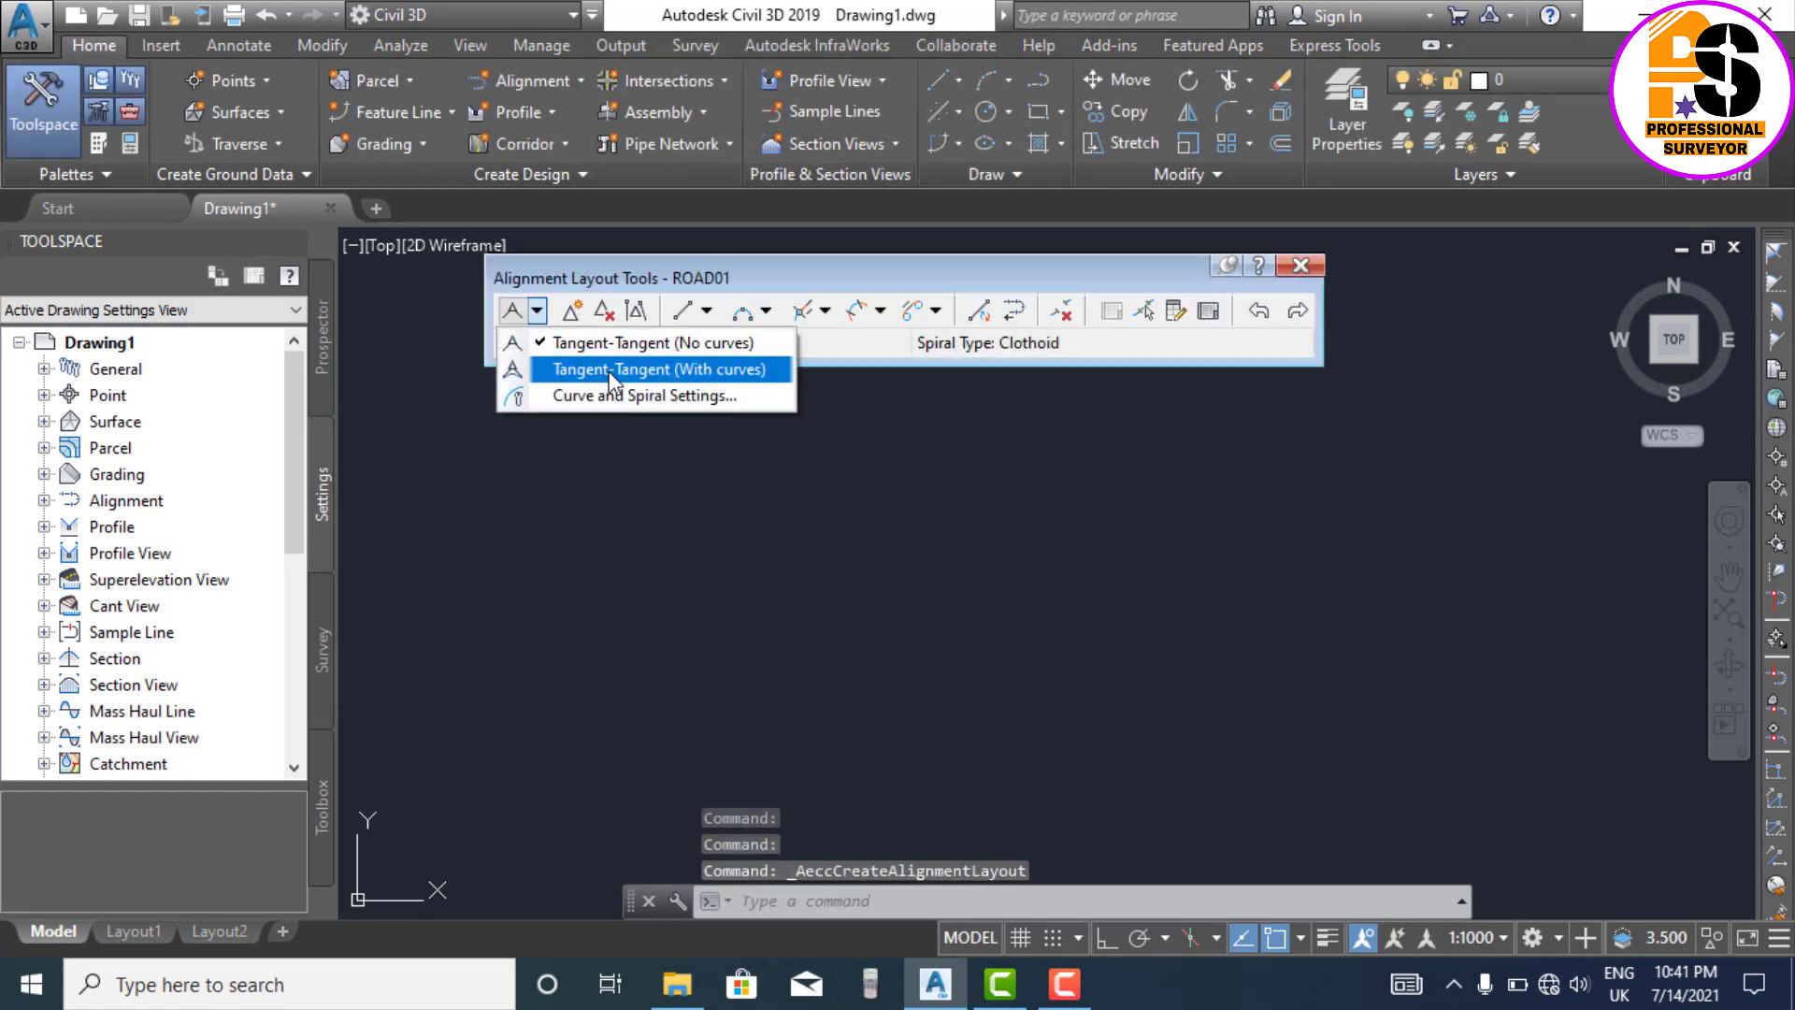
pyautogui.click(709, 372)
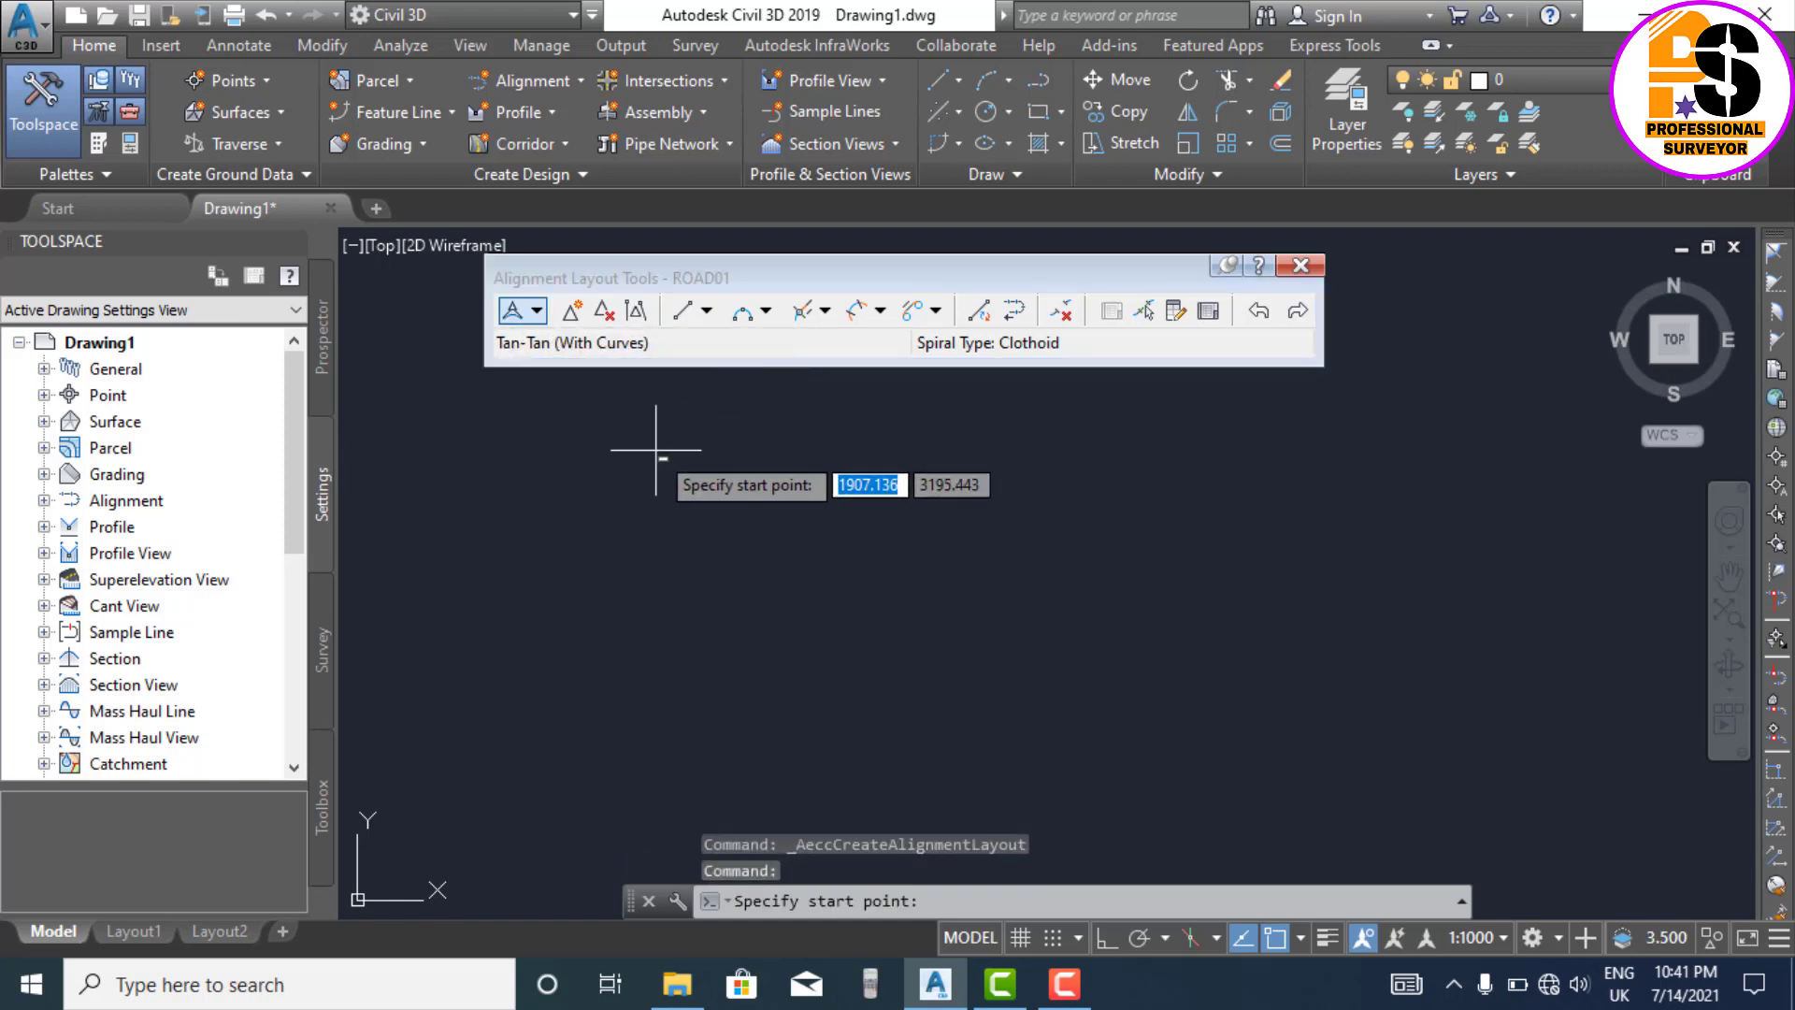
pyautogui.click(566, 676)
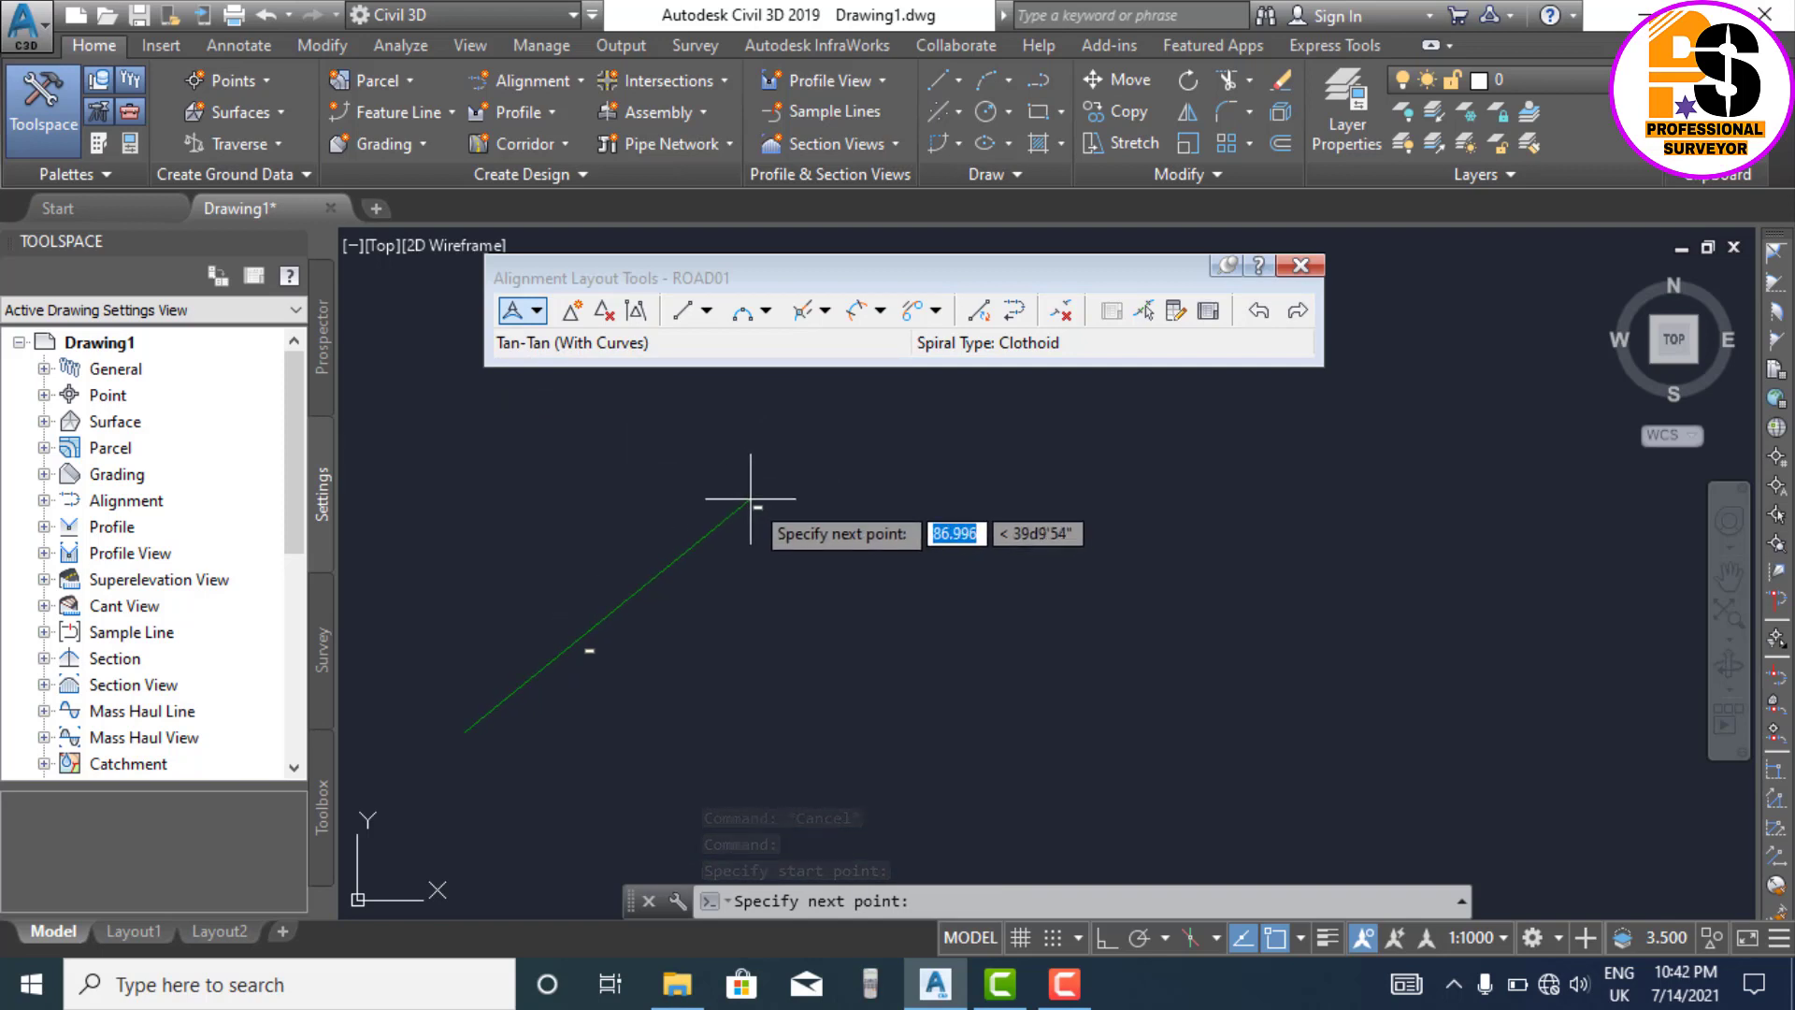
pyautogui.click(750, 483)
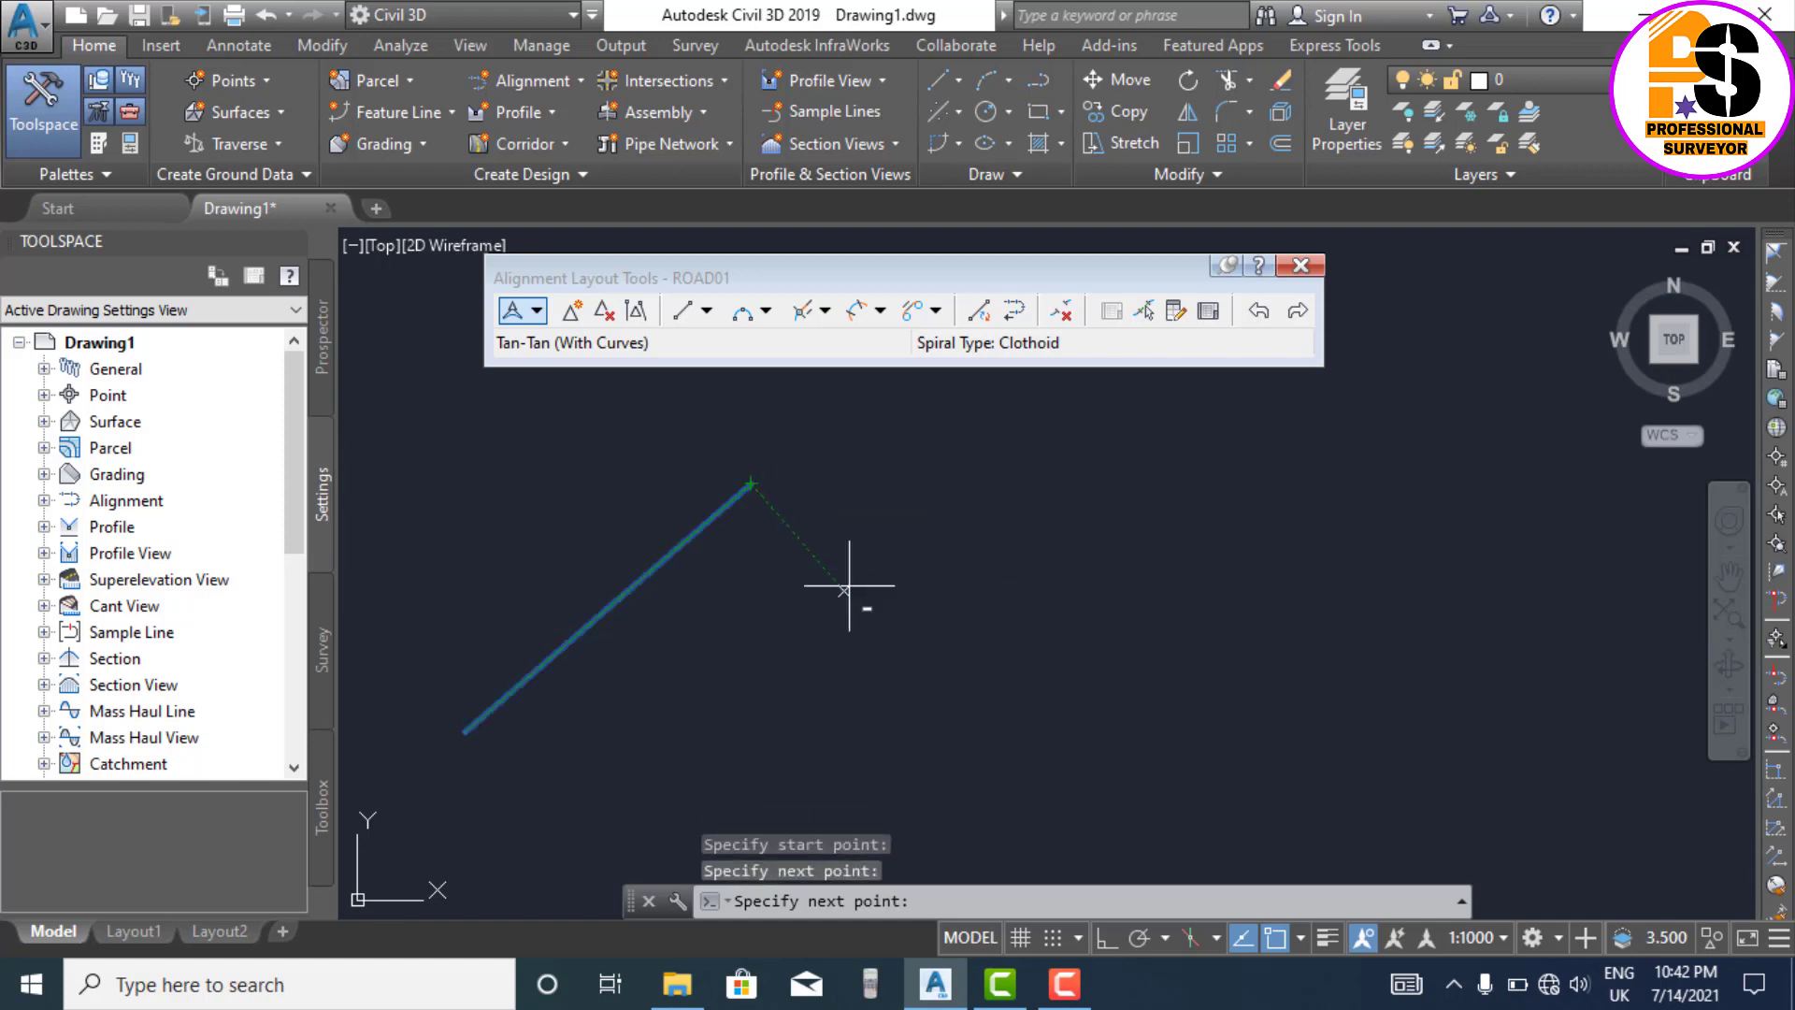
pyautogui.click(940, 701)
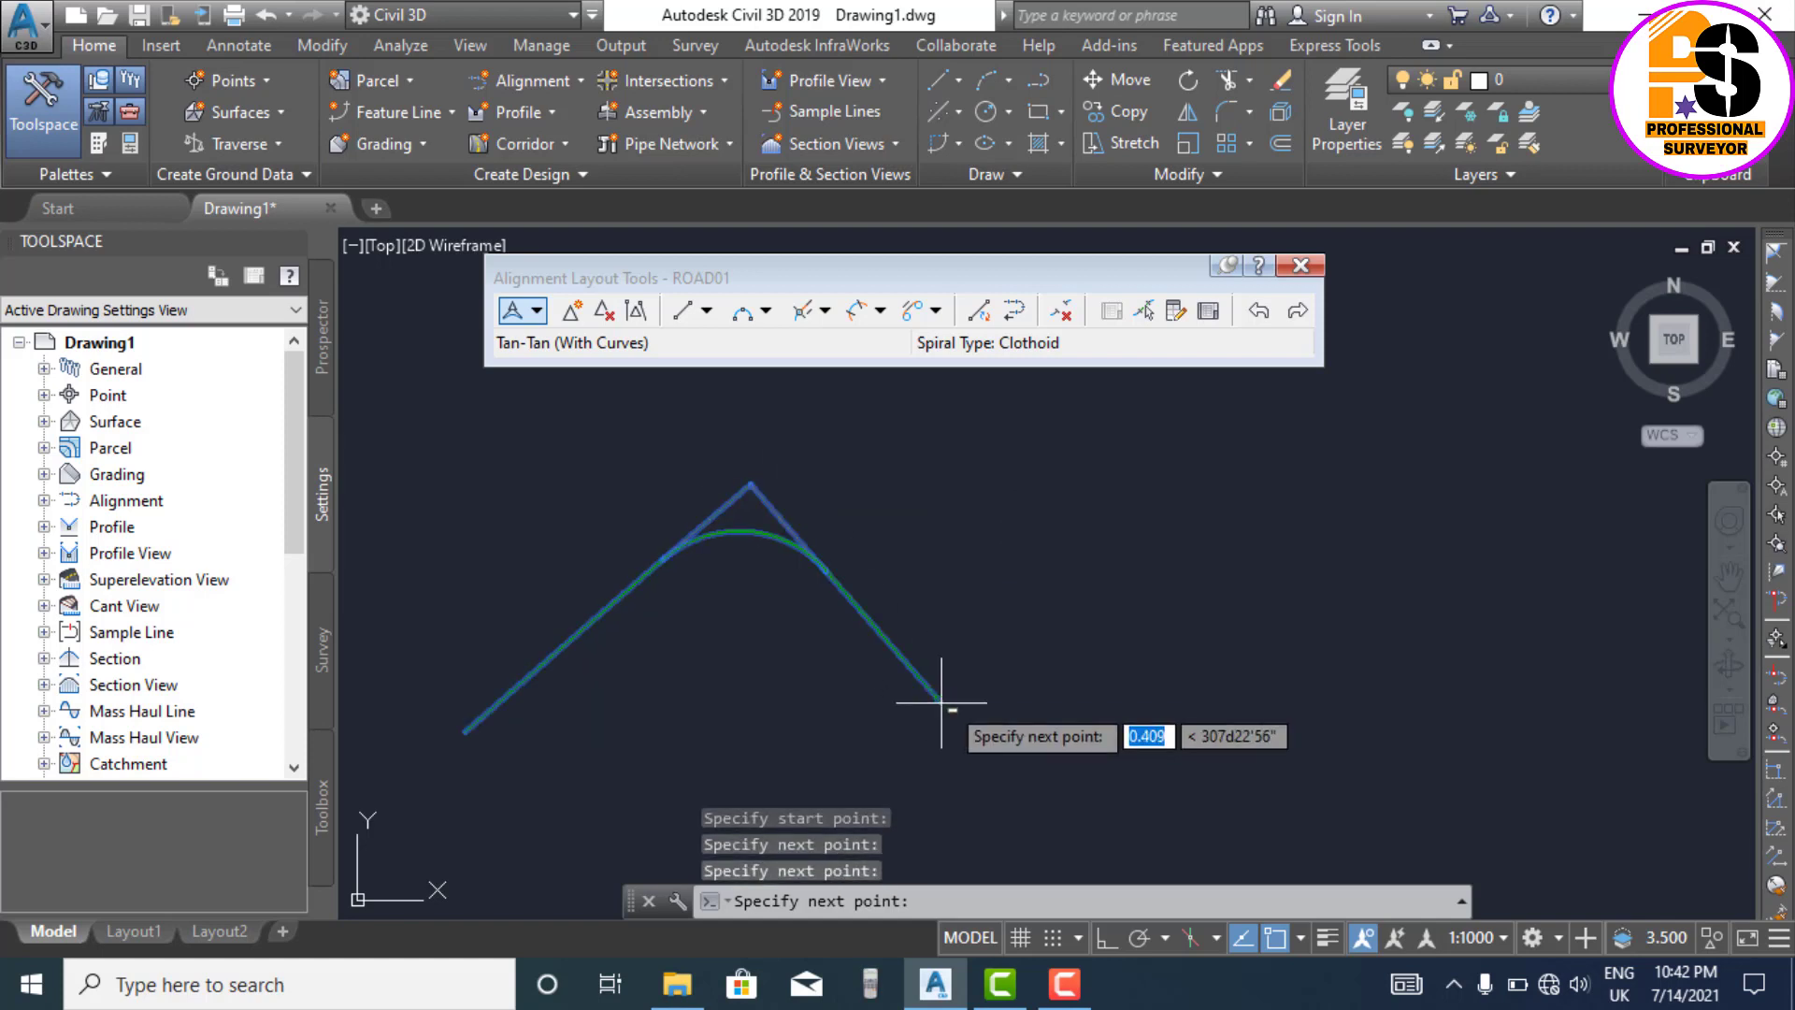
pyautogui.click(1243, 488)
pyautogui.press('Return')
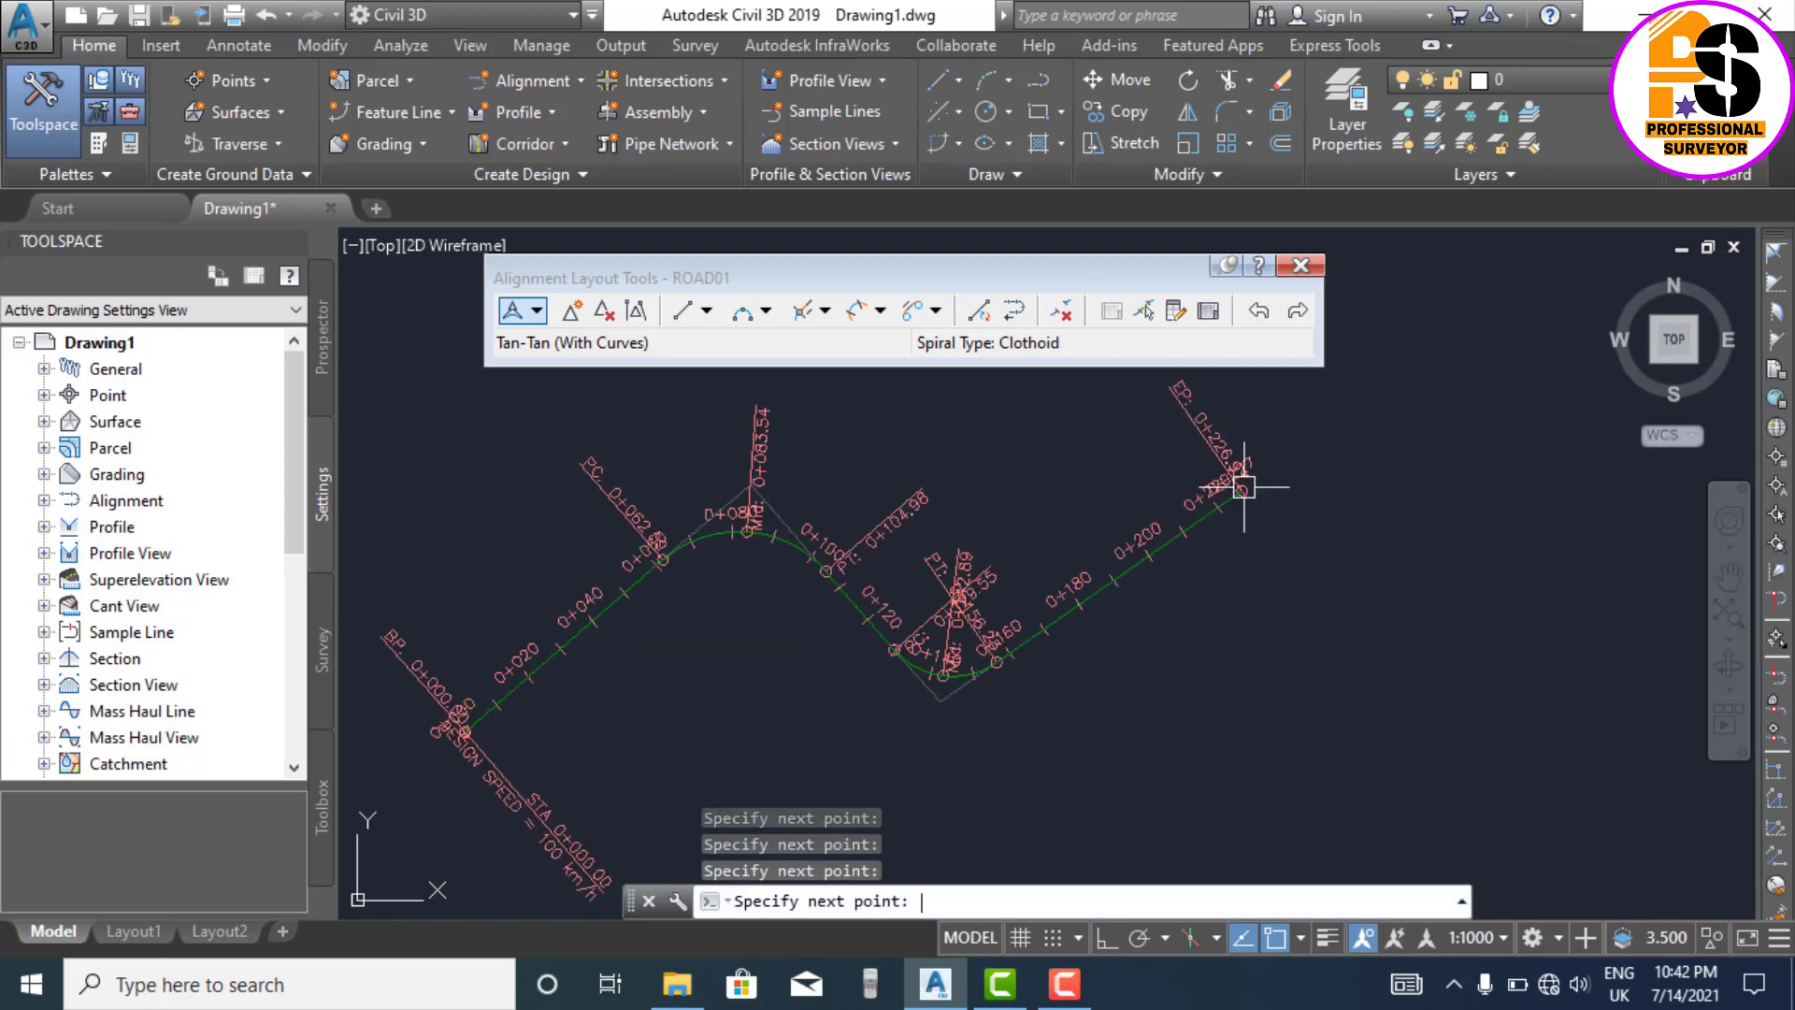
# Step: Set the drawing's annotation scale to 1:500 to make the crowded alignment labels smaller
pyautogui.scroll(2, 724, 601)
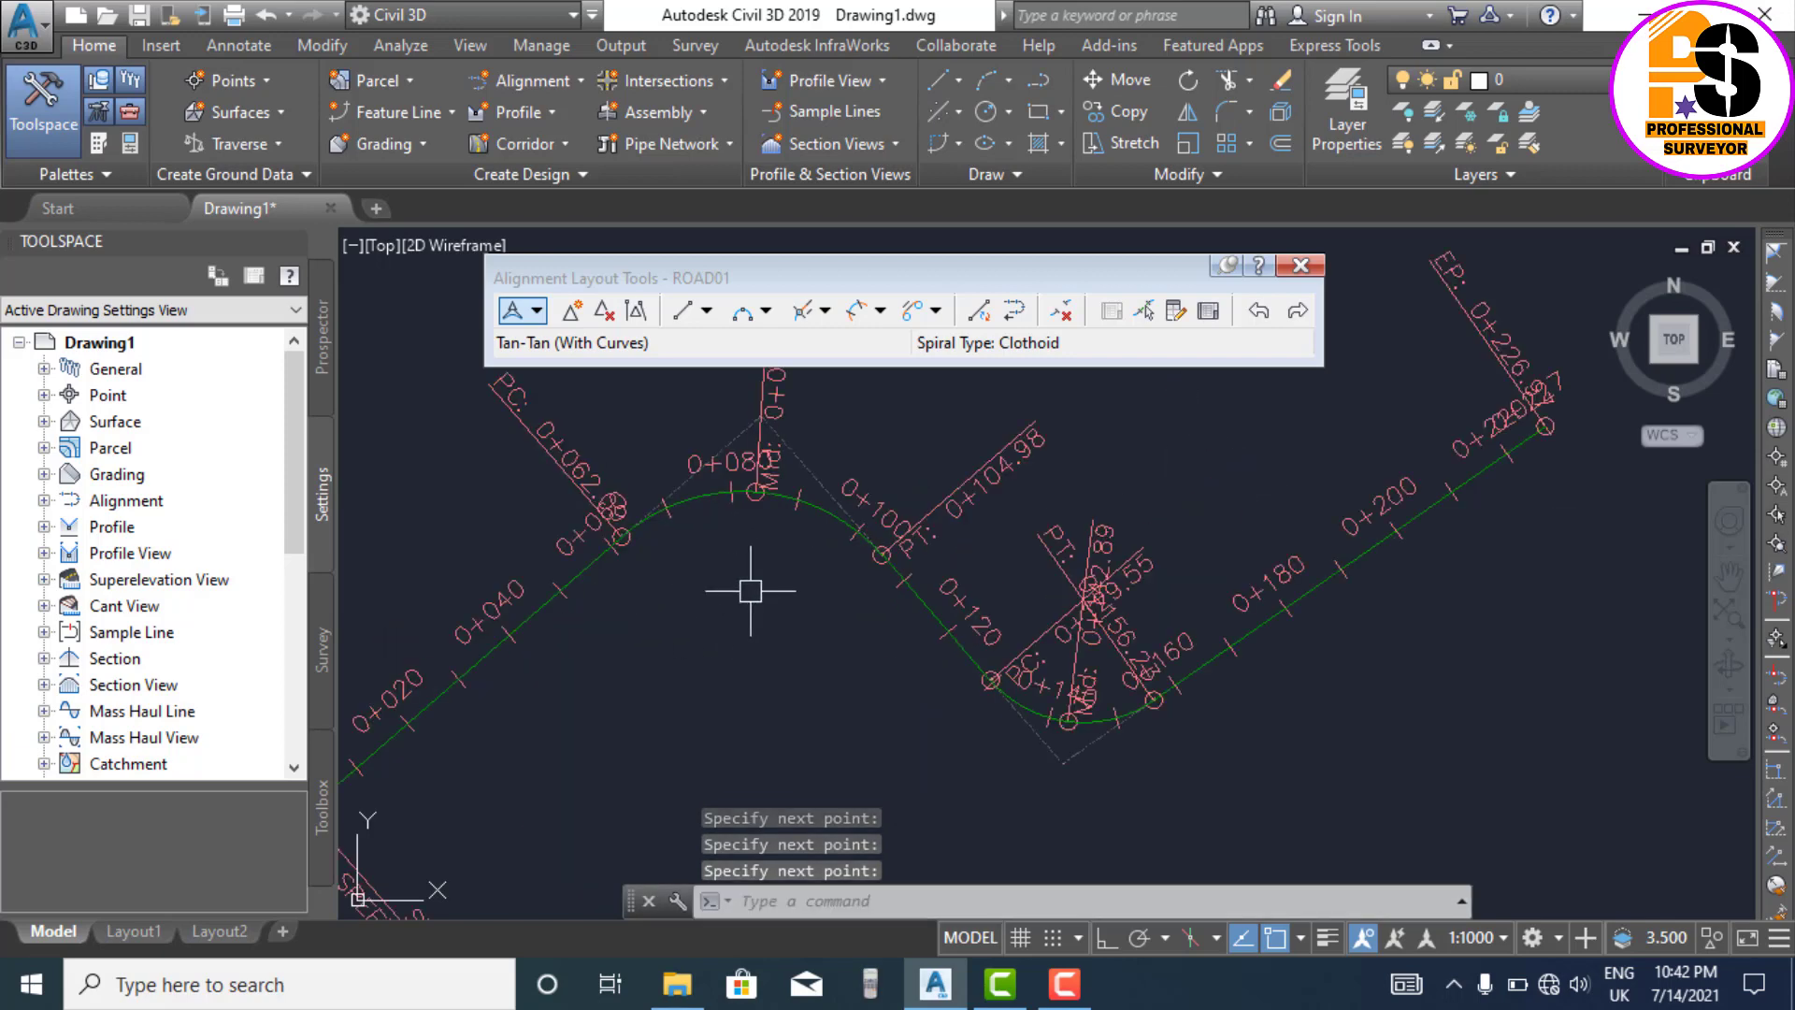
pyautogui.scroll(-2, 879, 681)
pyautogui.moveTo(791, 667); pyautogui.dragTo(745, 620, button='middle')
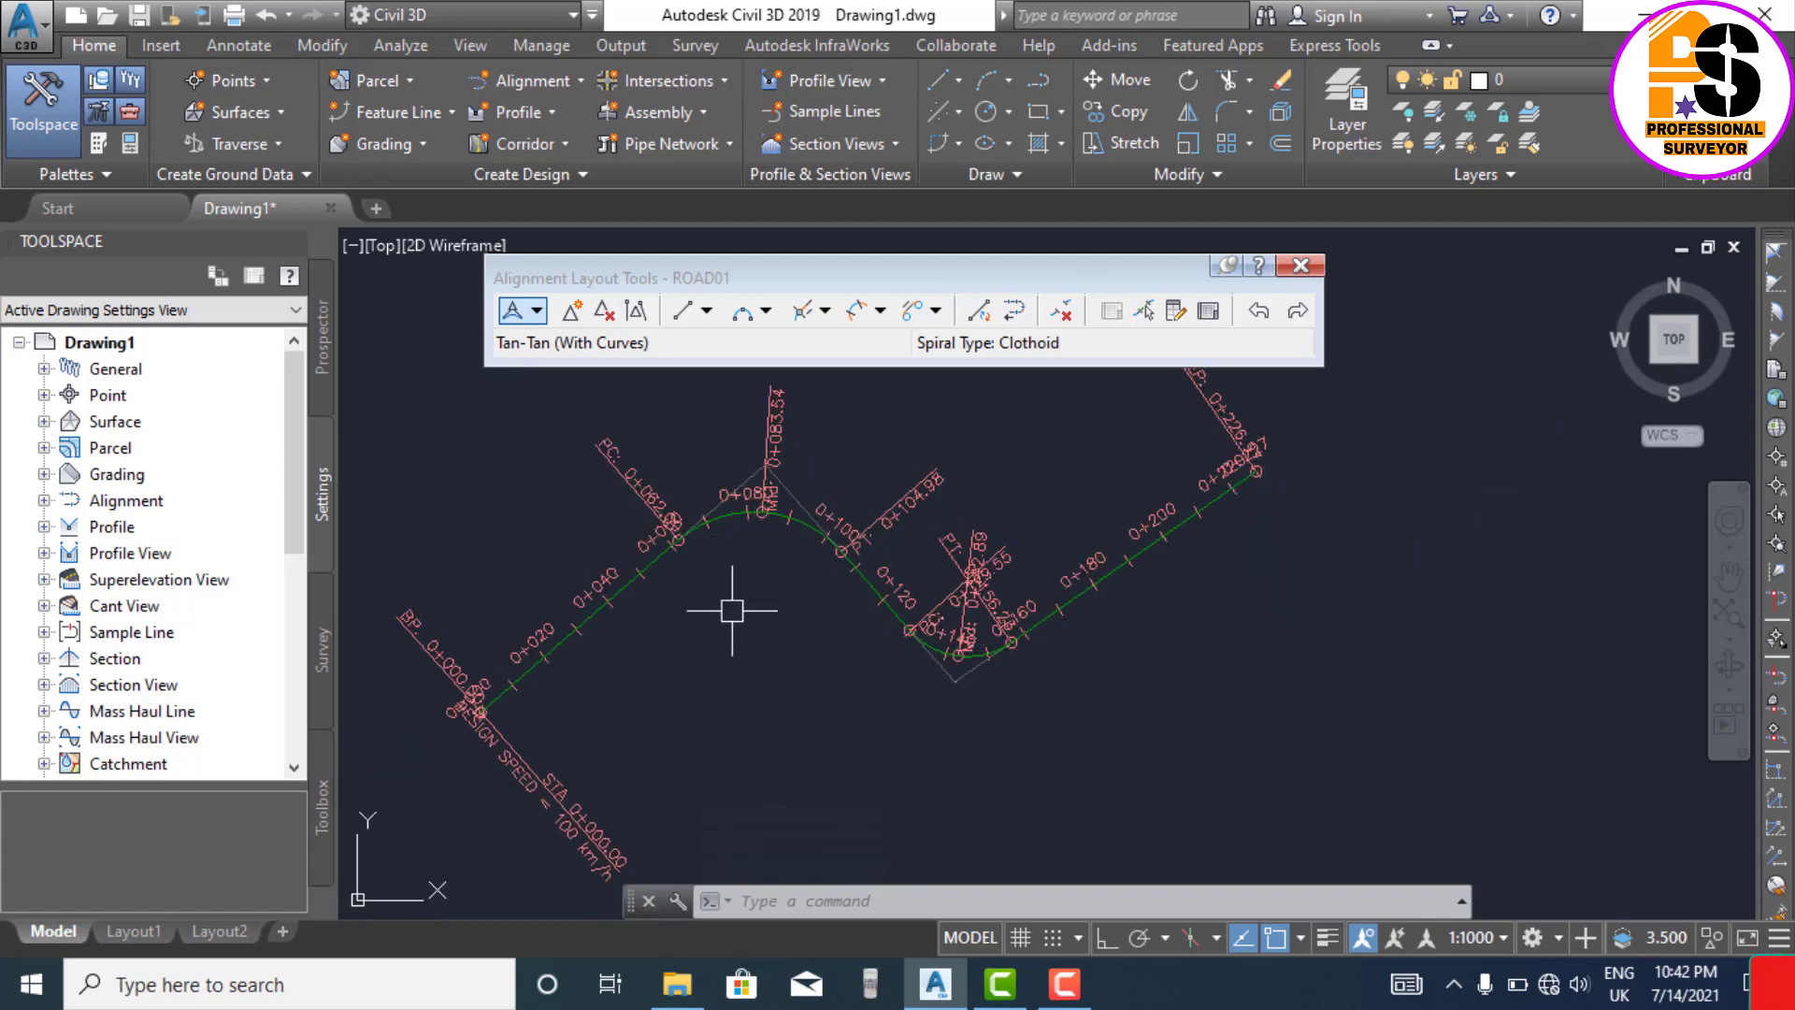
pyautogui.scroll(4, 733, 534)
pyautogui.scroll(-2, 736, 556)
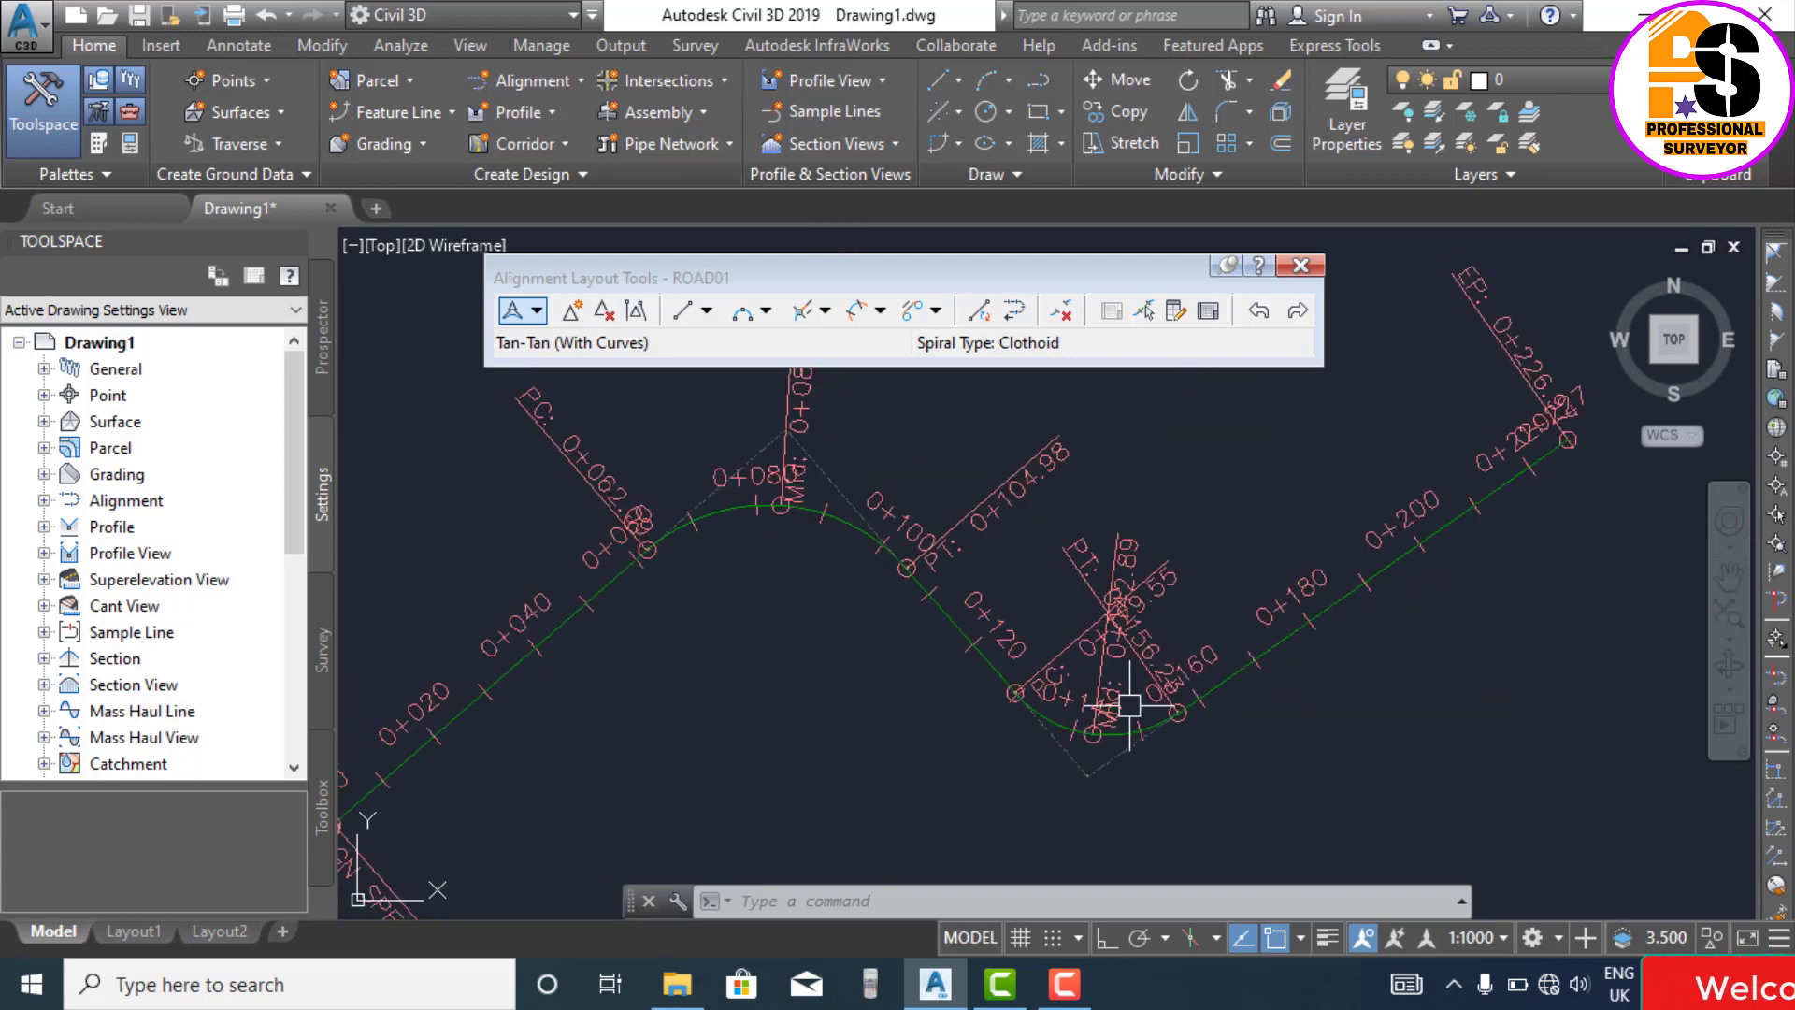
pyautogui.scroll(-2, 924, 475)
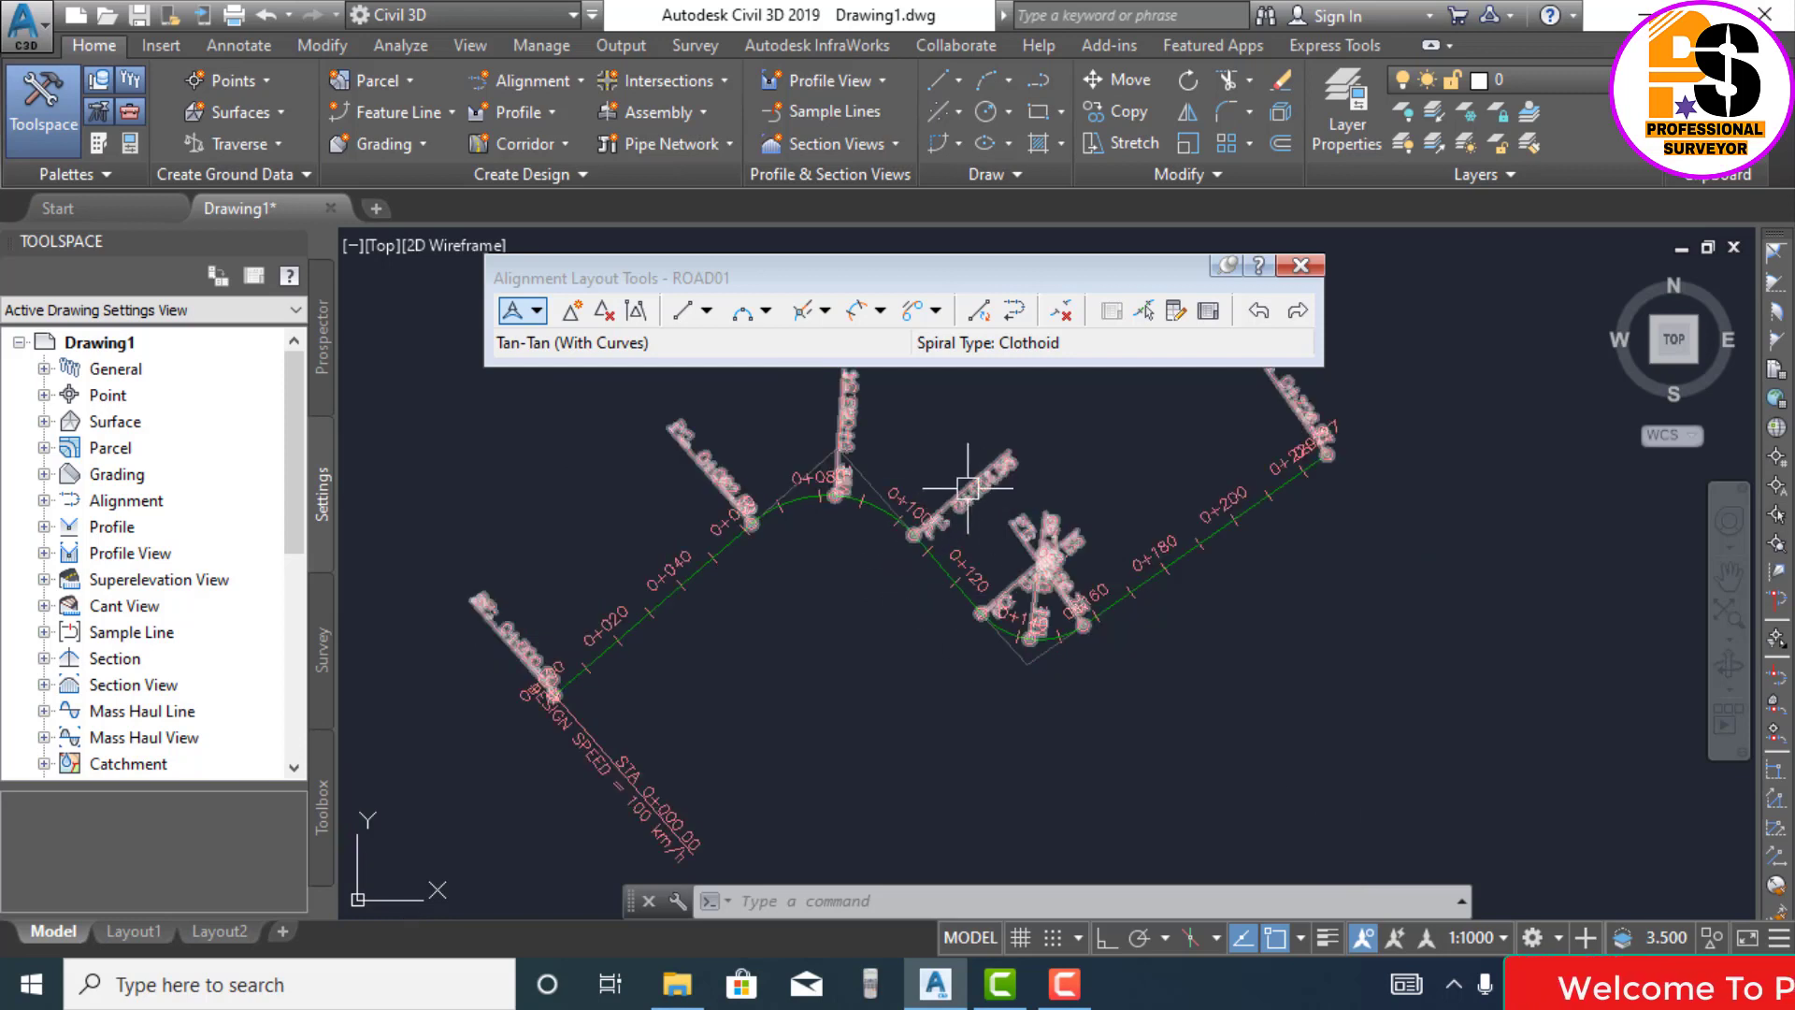
pyautogui.click(1494, 939)
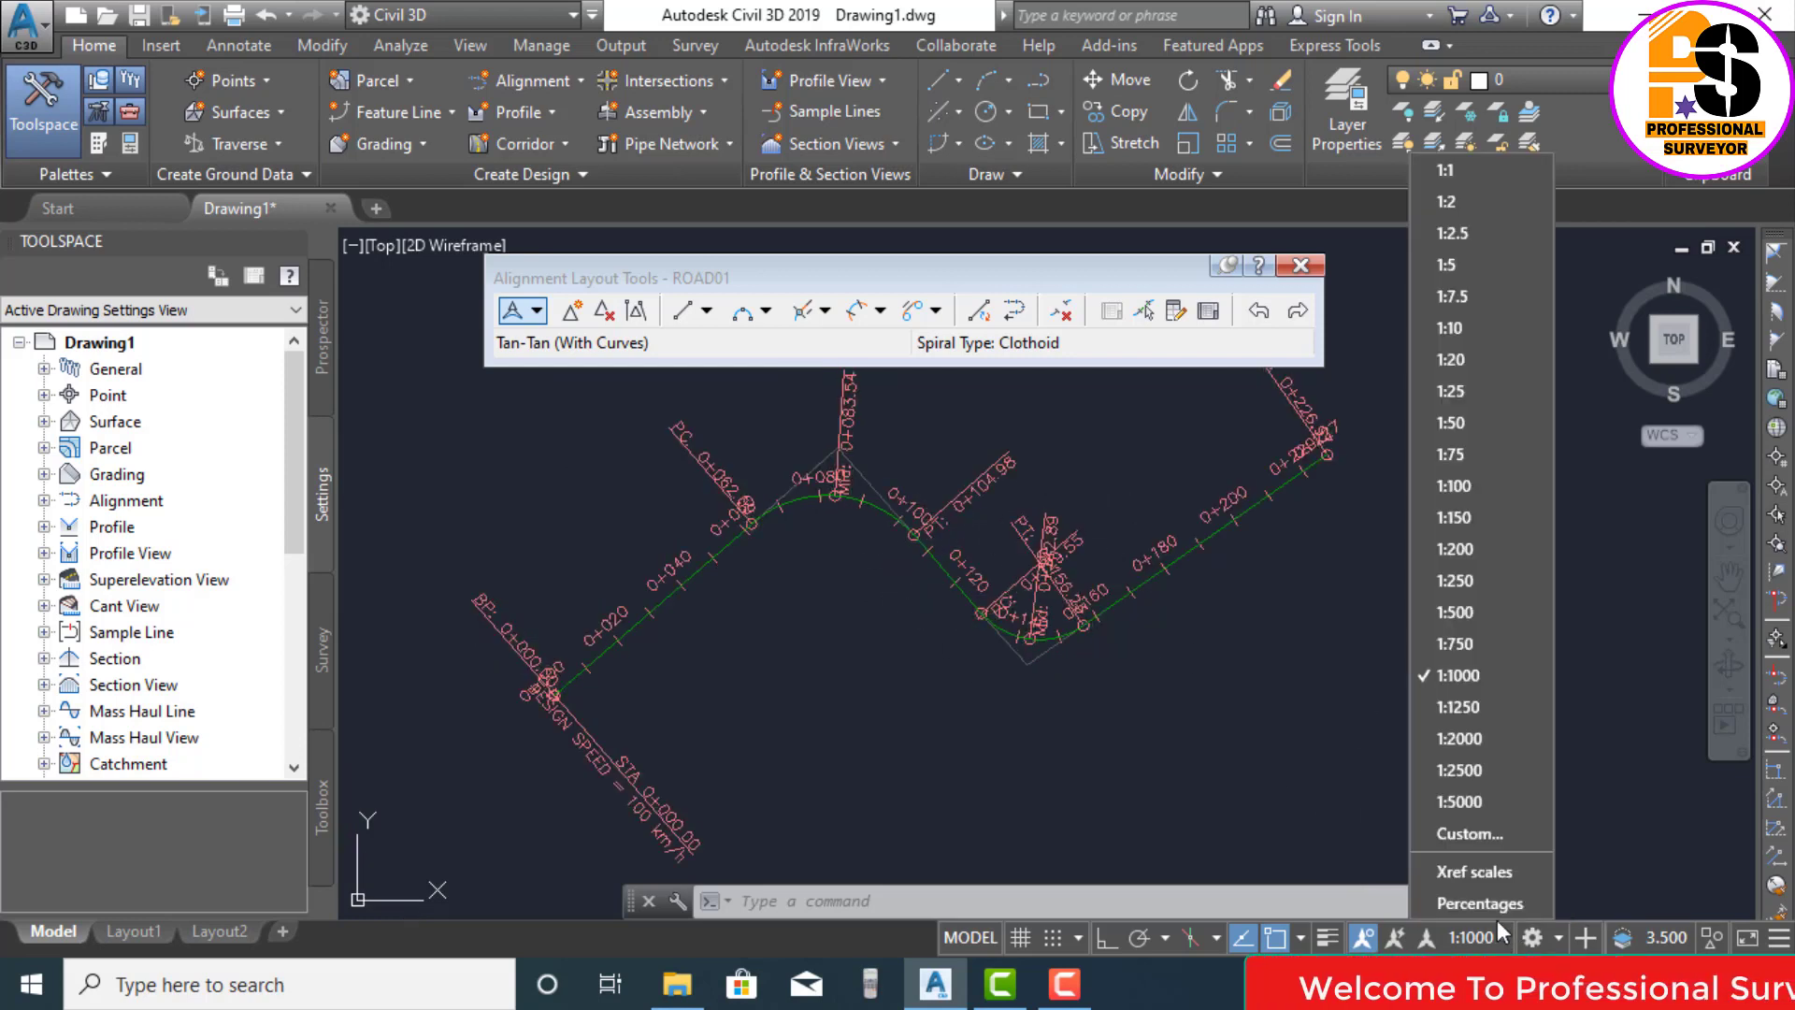
pyautogui.click(1478, 610)
# Step: Examine the rescaled labels on the curves and the station and design speed labels at the alignment's start
pyautogui.scroll(4, 809, 511)
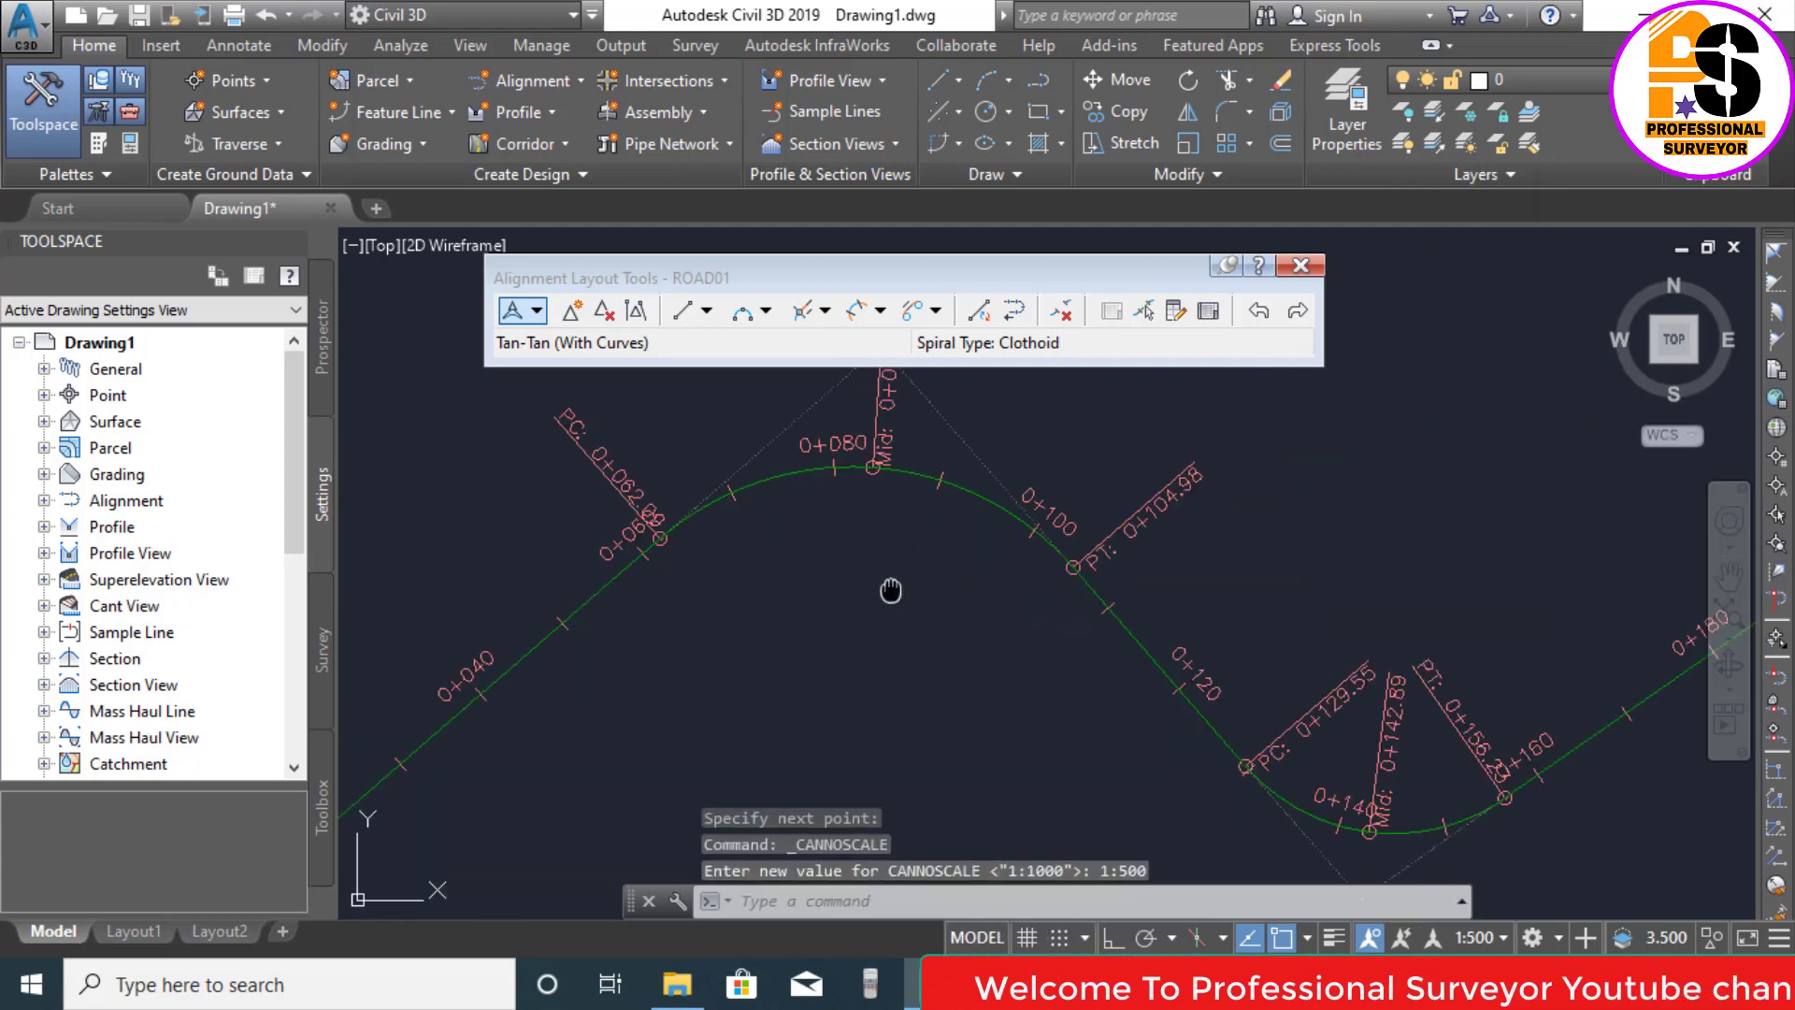
pyautogui.scroll(-2, 776, 608)
pyautogui.moveTo(804, 623)
pyautogui.mouseDown(button='middle')
pyautogui.moveTo(838, 529)
pyautogui.moveTo(923, 498)
pyautogui.mouseUp(button='middle')
pyautogui.scroll(2, 521, 781)
pyautogui.scroll(2, 521, 781)
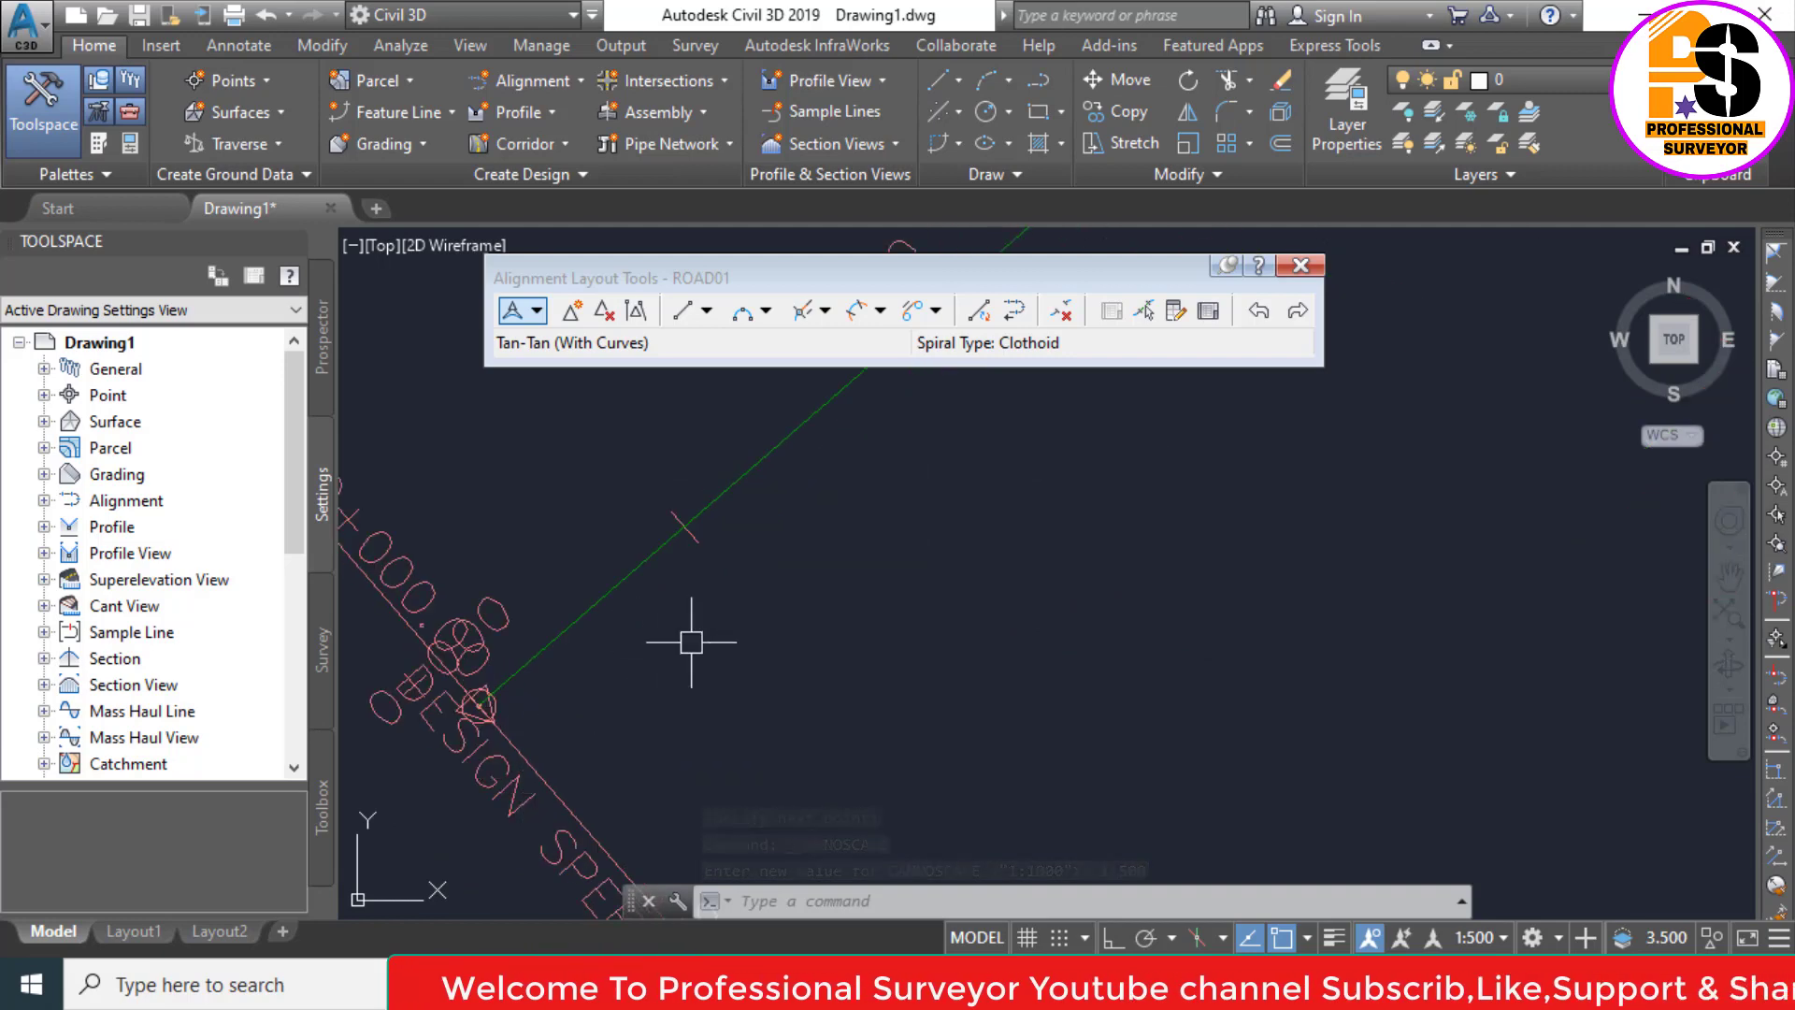
pyautogui.scroll(-2, 699, 644)
pyautogui.moveTo(648, 719); pyautogui.dragTo(574, 676, button='middle')
pyautogui.scroll(2, 572, 715)
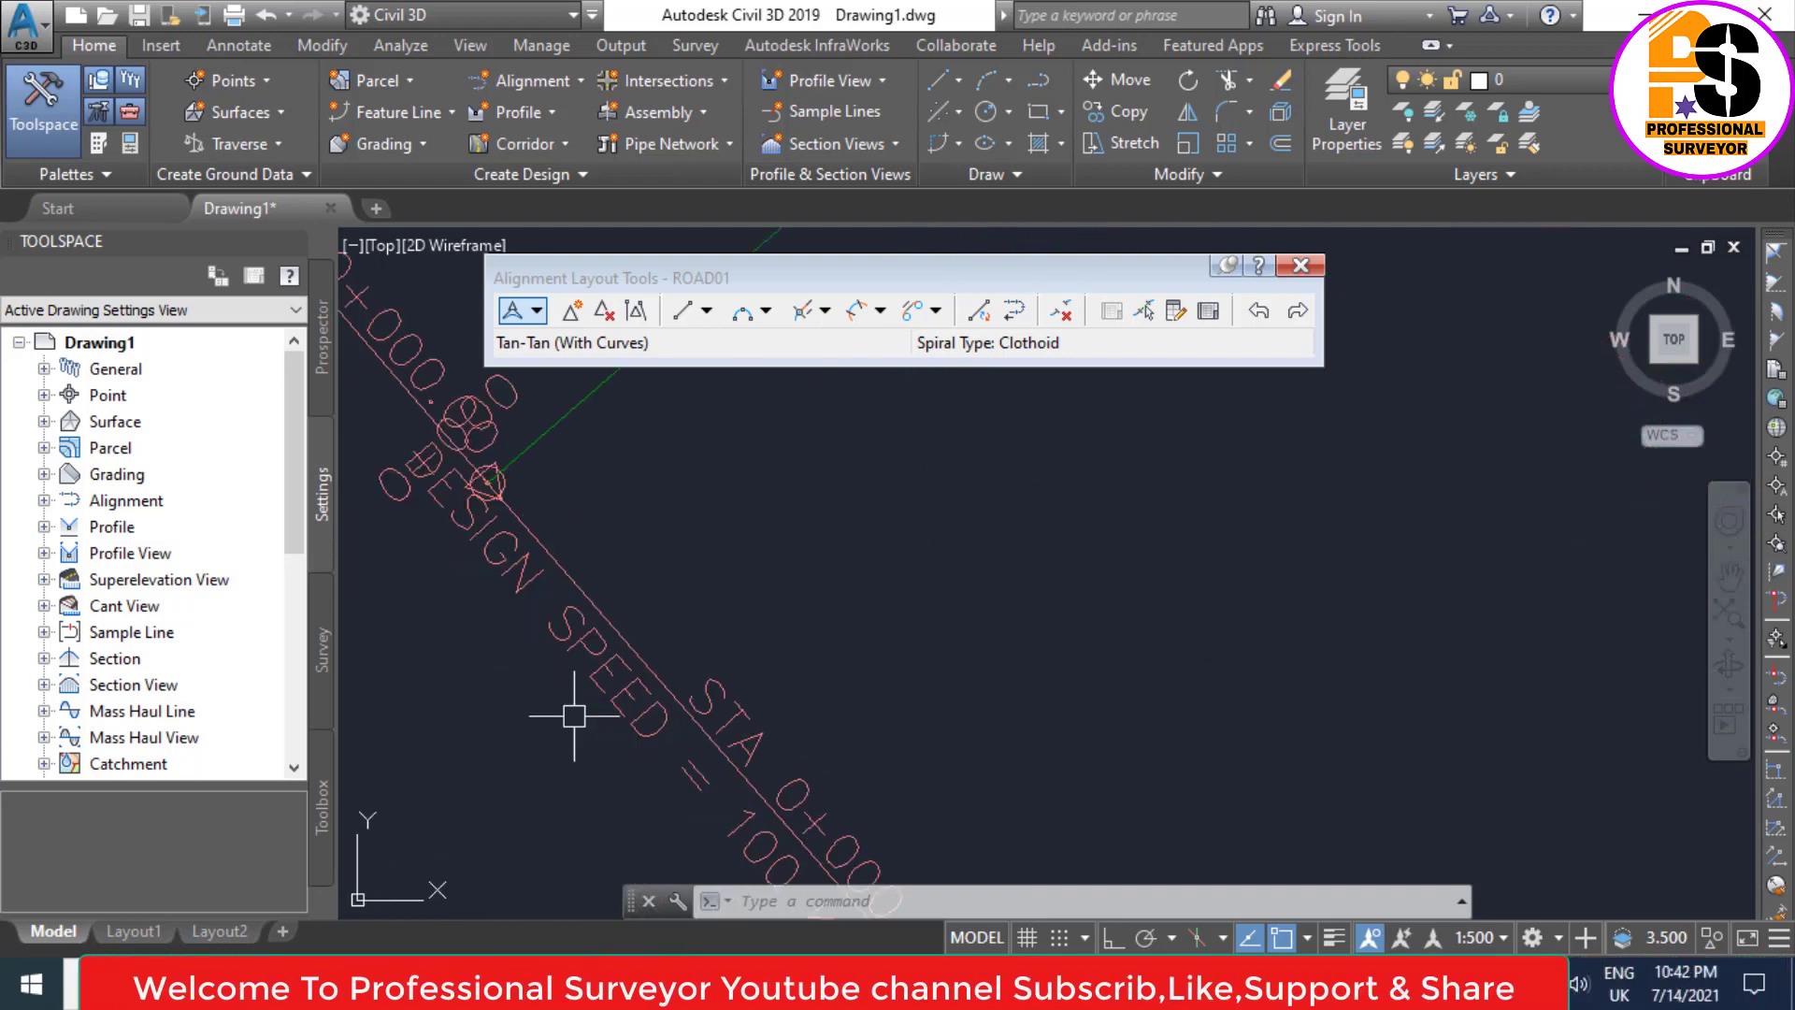
# Step: Examine the labels at the alignment's start and the station labels along the first tangent
pyautogui.scroll(-1, 475, 572)
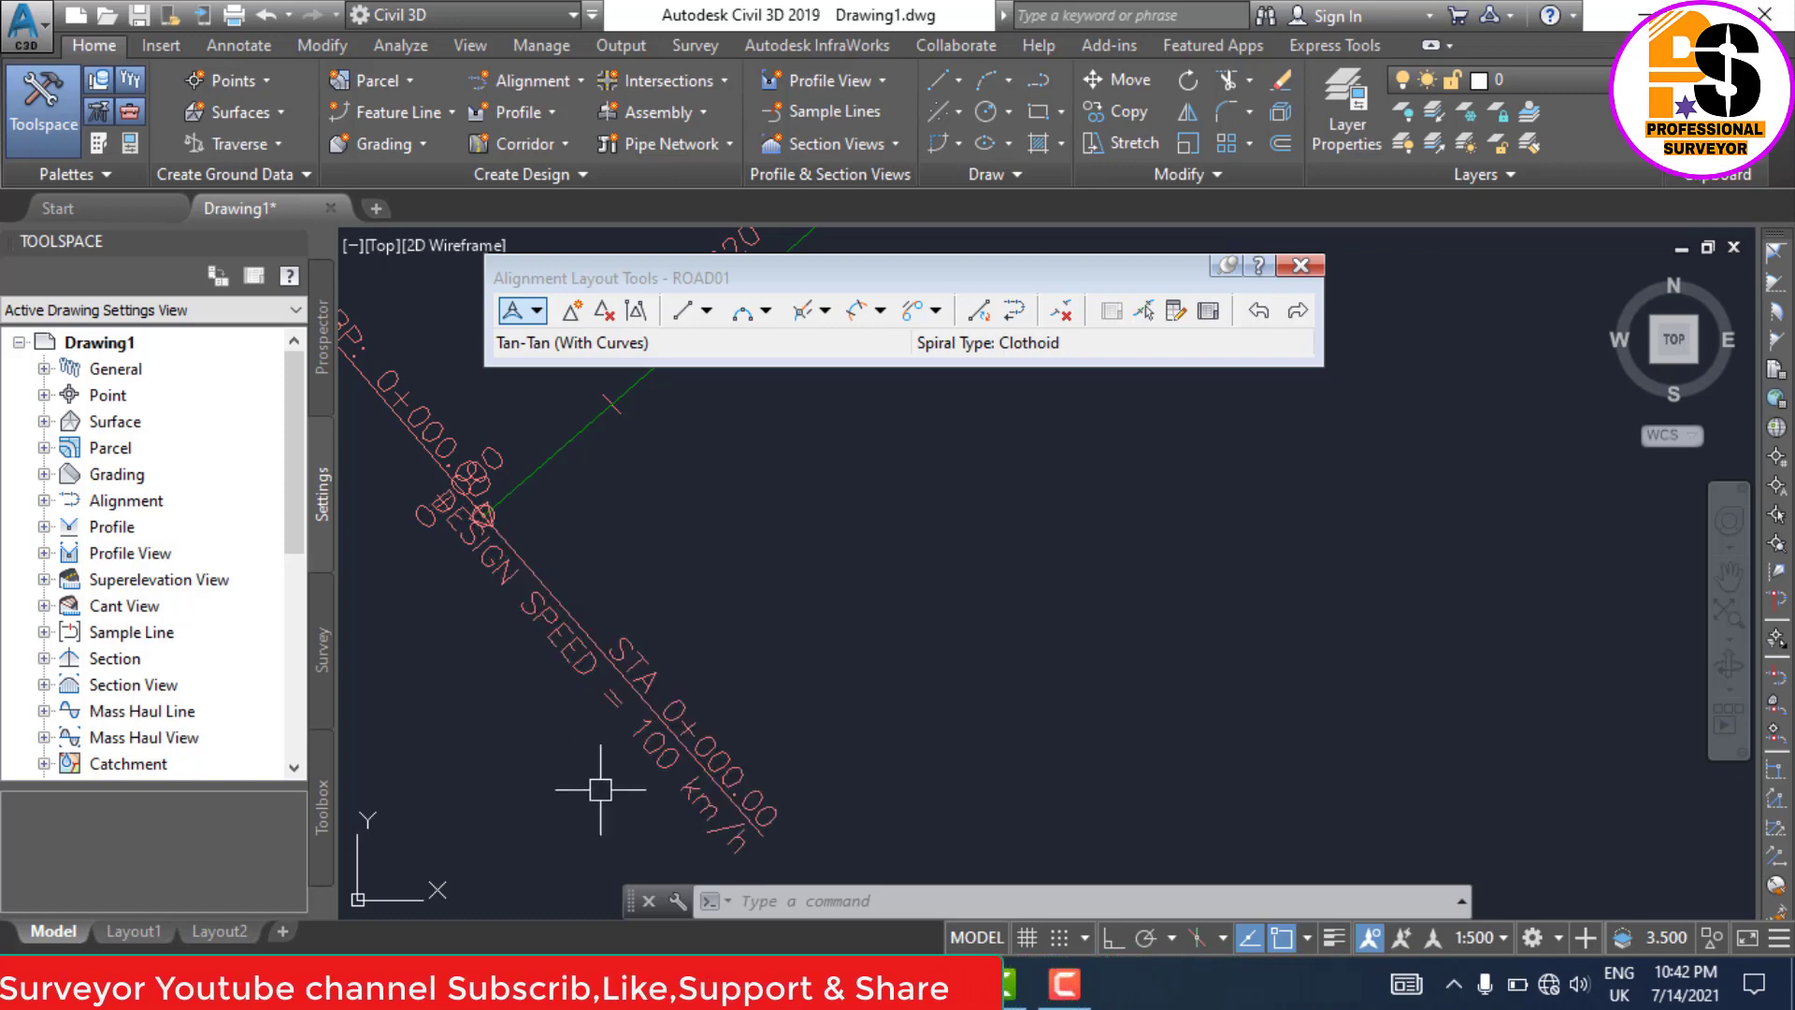
pyautogui.scroll(-1, 689, 673)
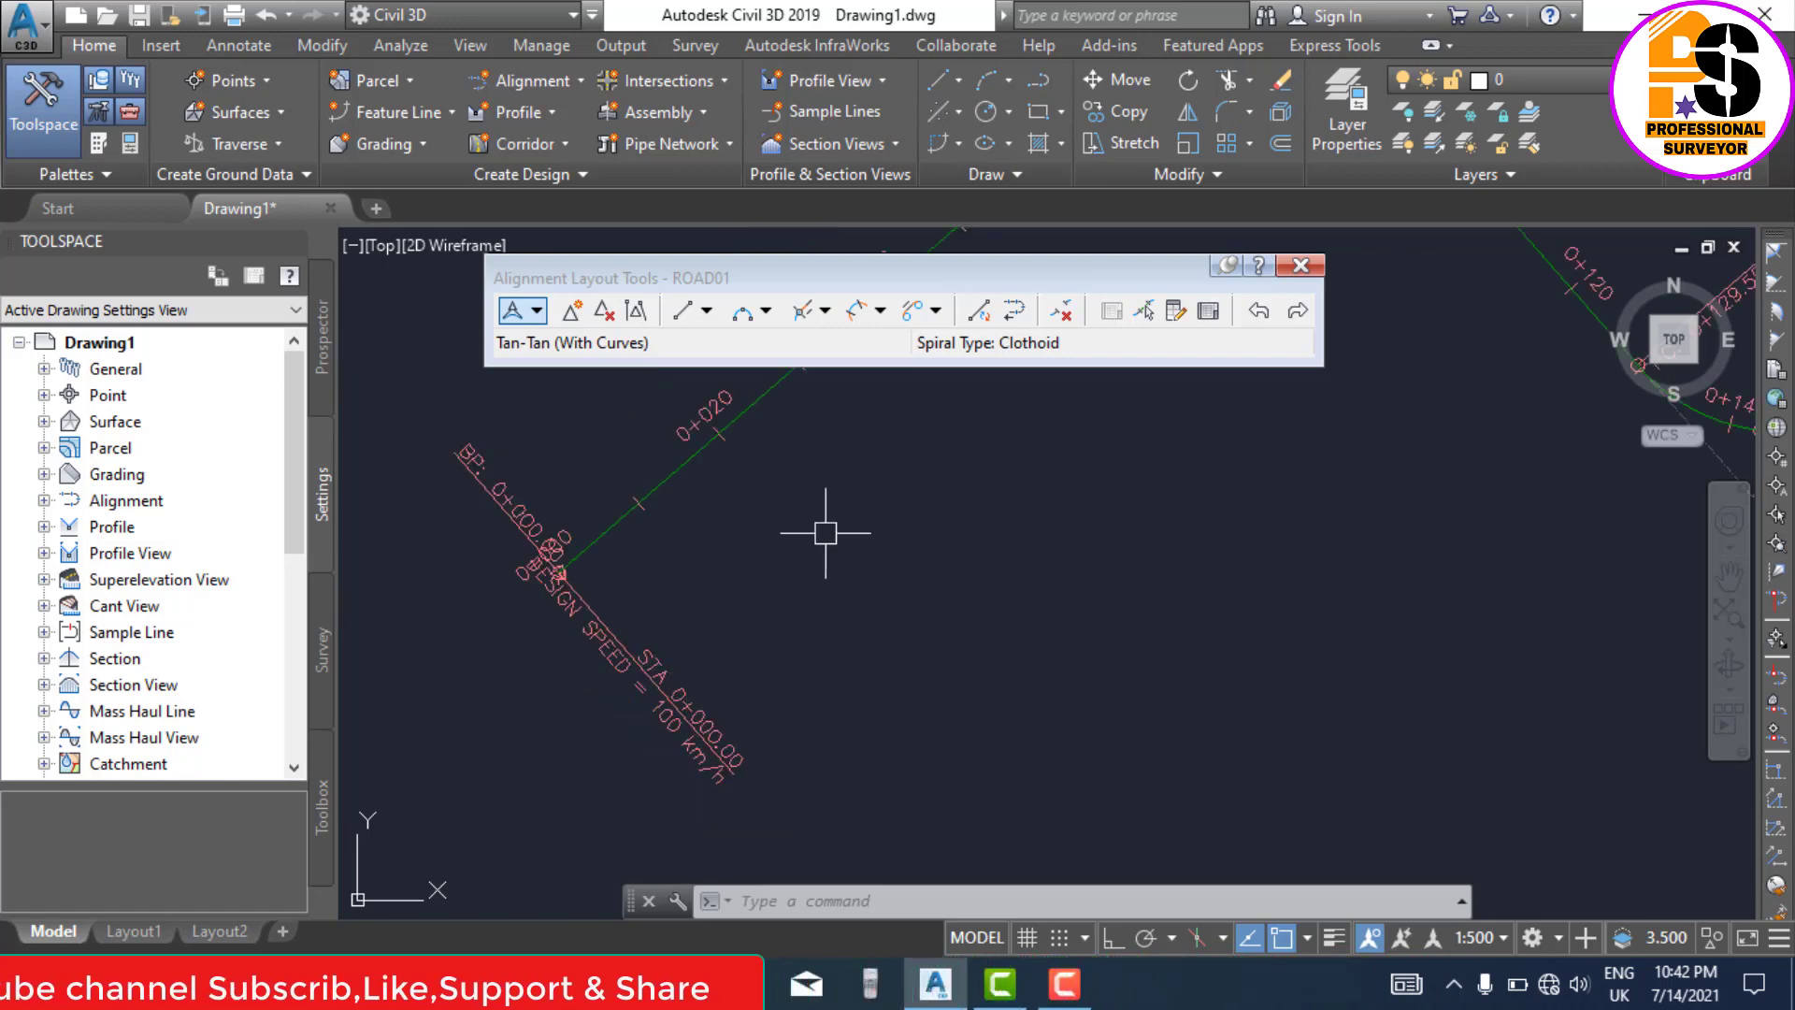
pyautogui.scroll(-2, 818, 514)
pyautogui.scroll(3, 732, 571)
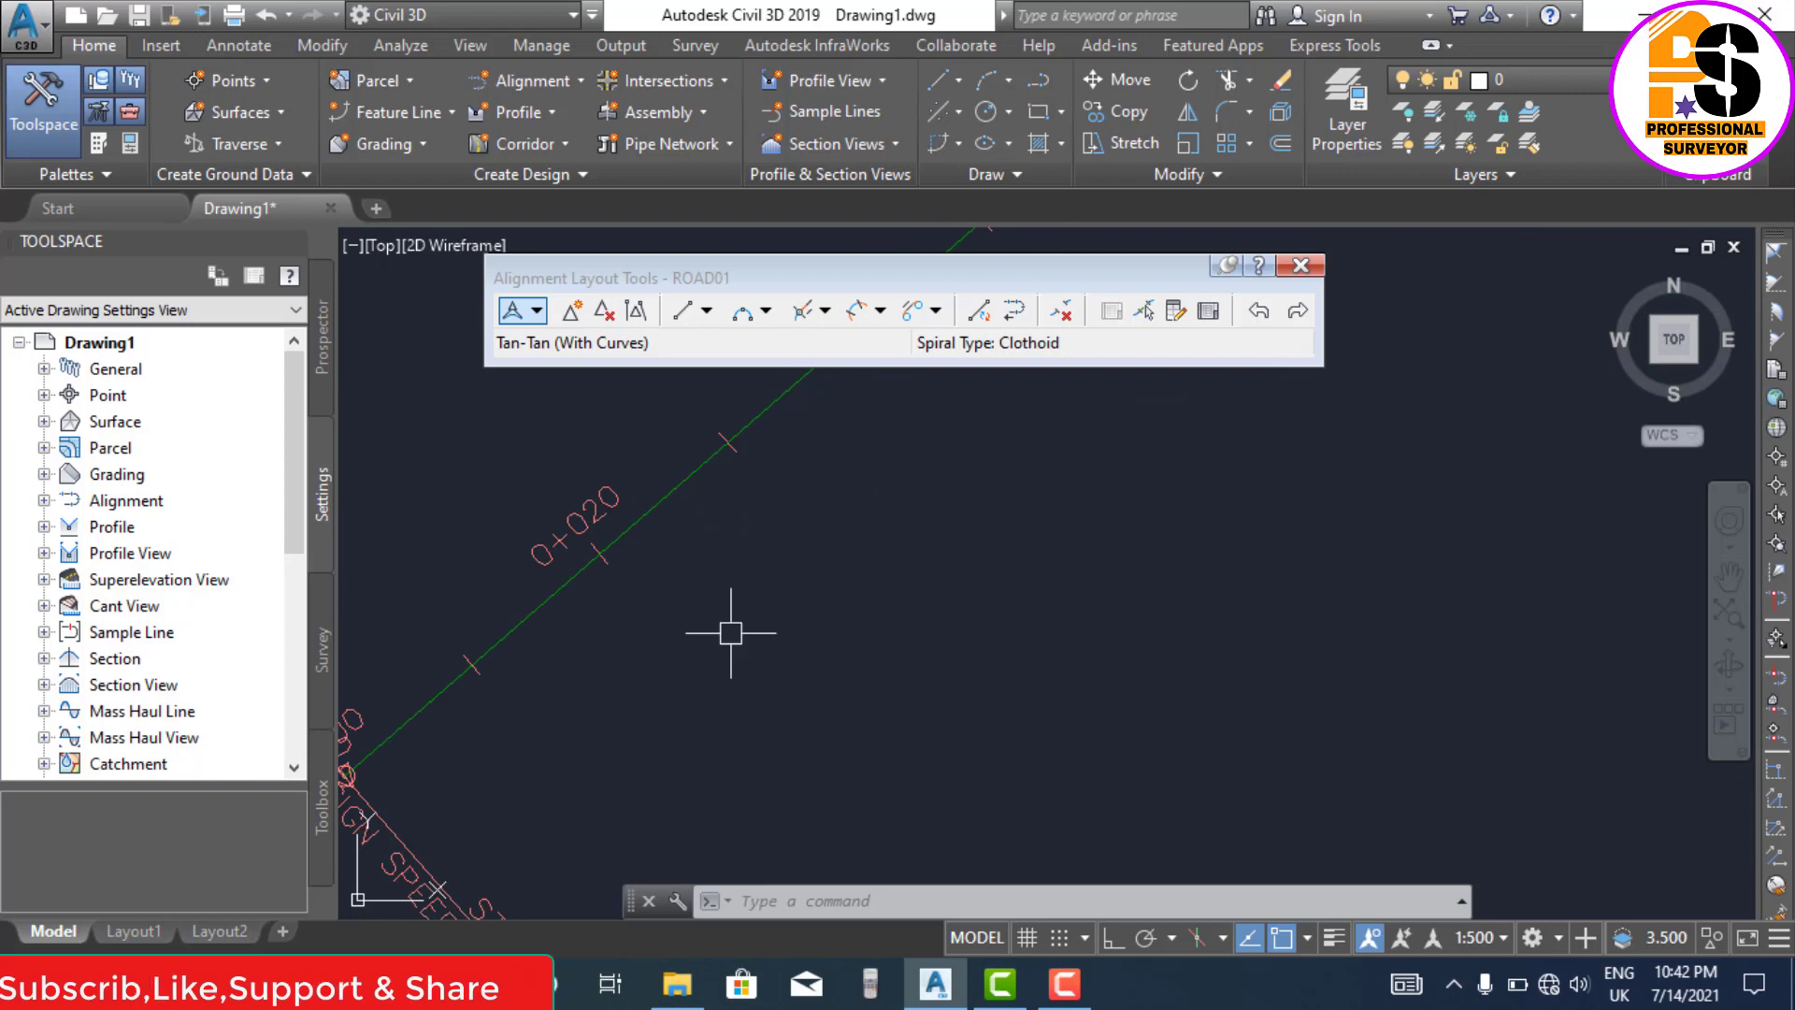
pyautogui.scroll(-3, 732, 570)
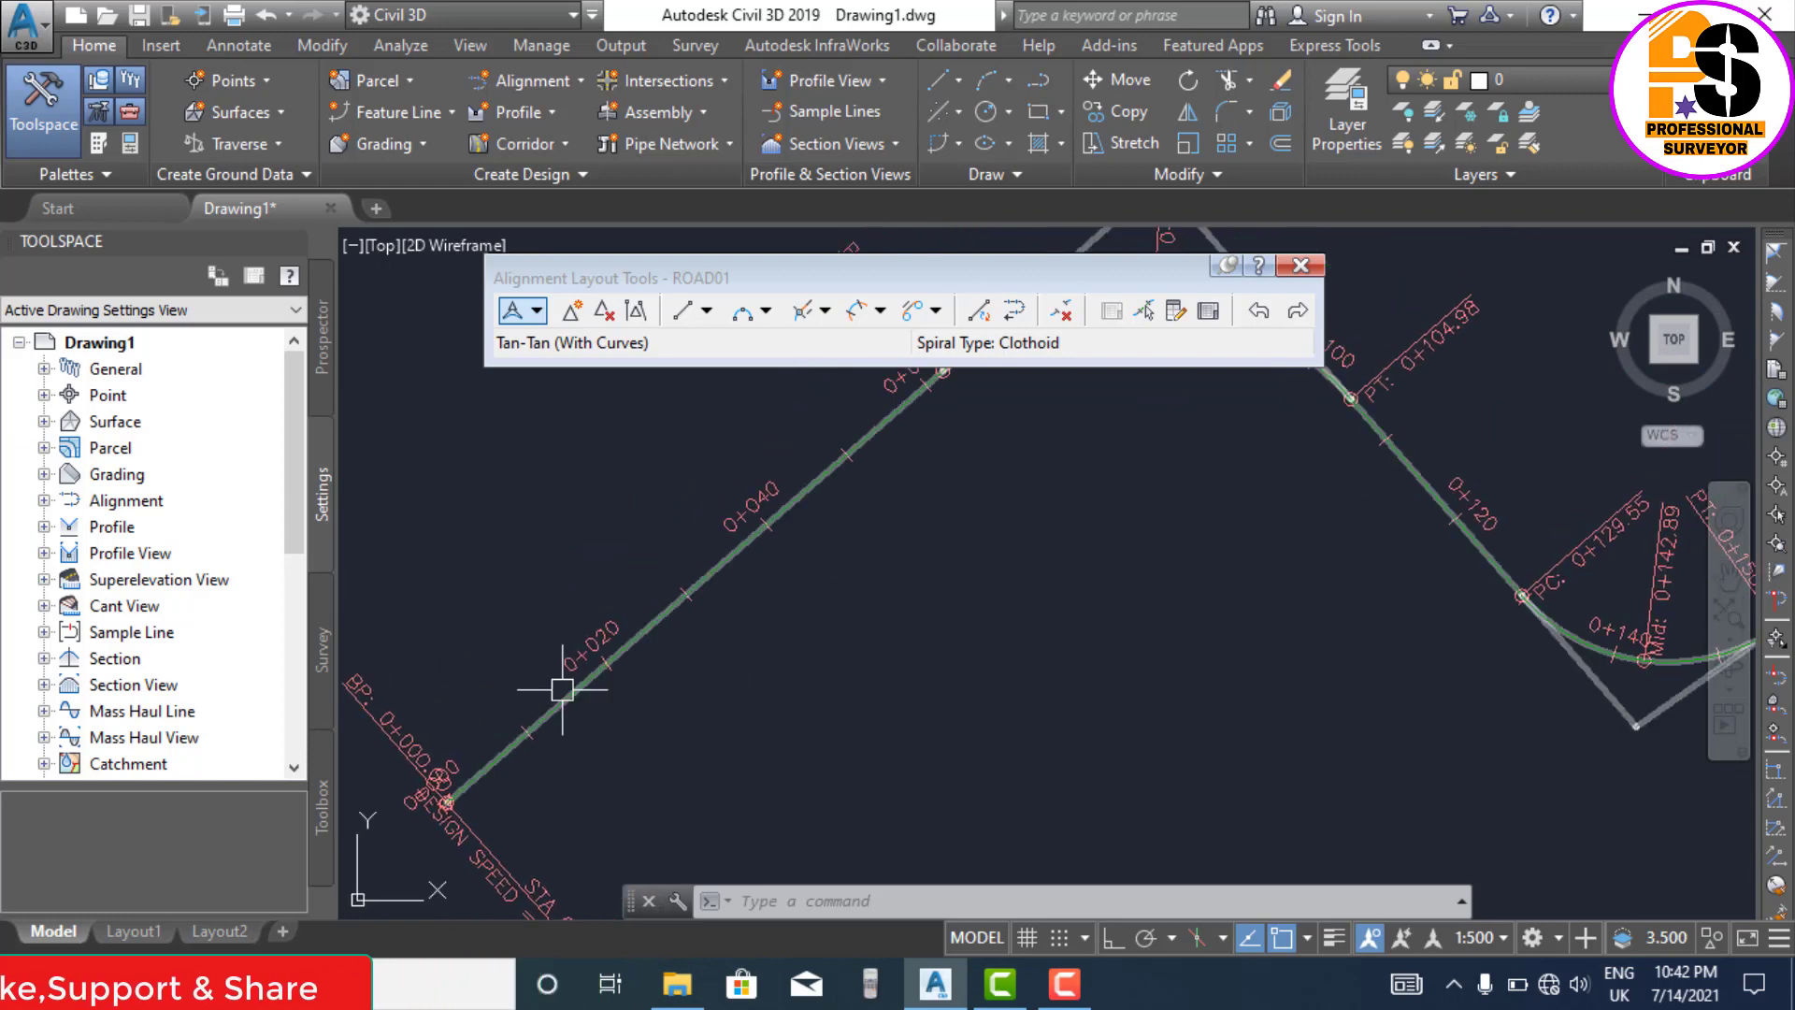
pyautogui.scroll(1, 810, 649)
pyautogui.scroll(-3, 802, 689)
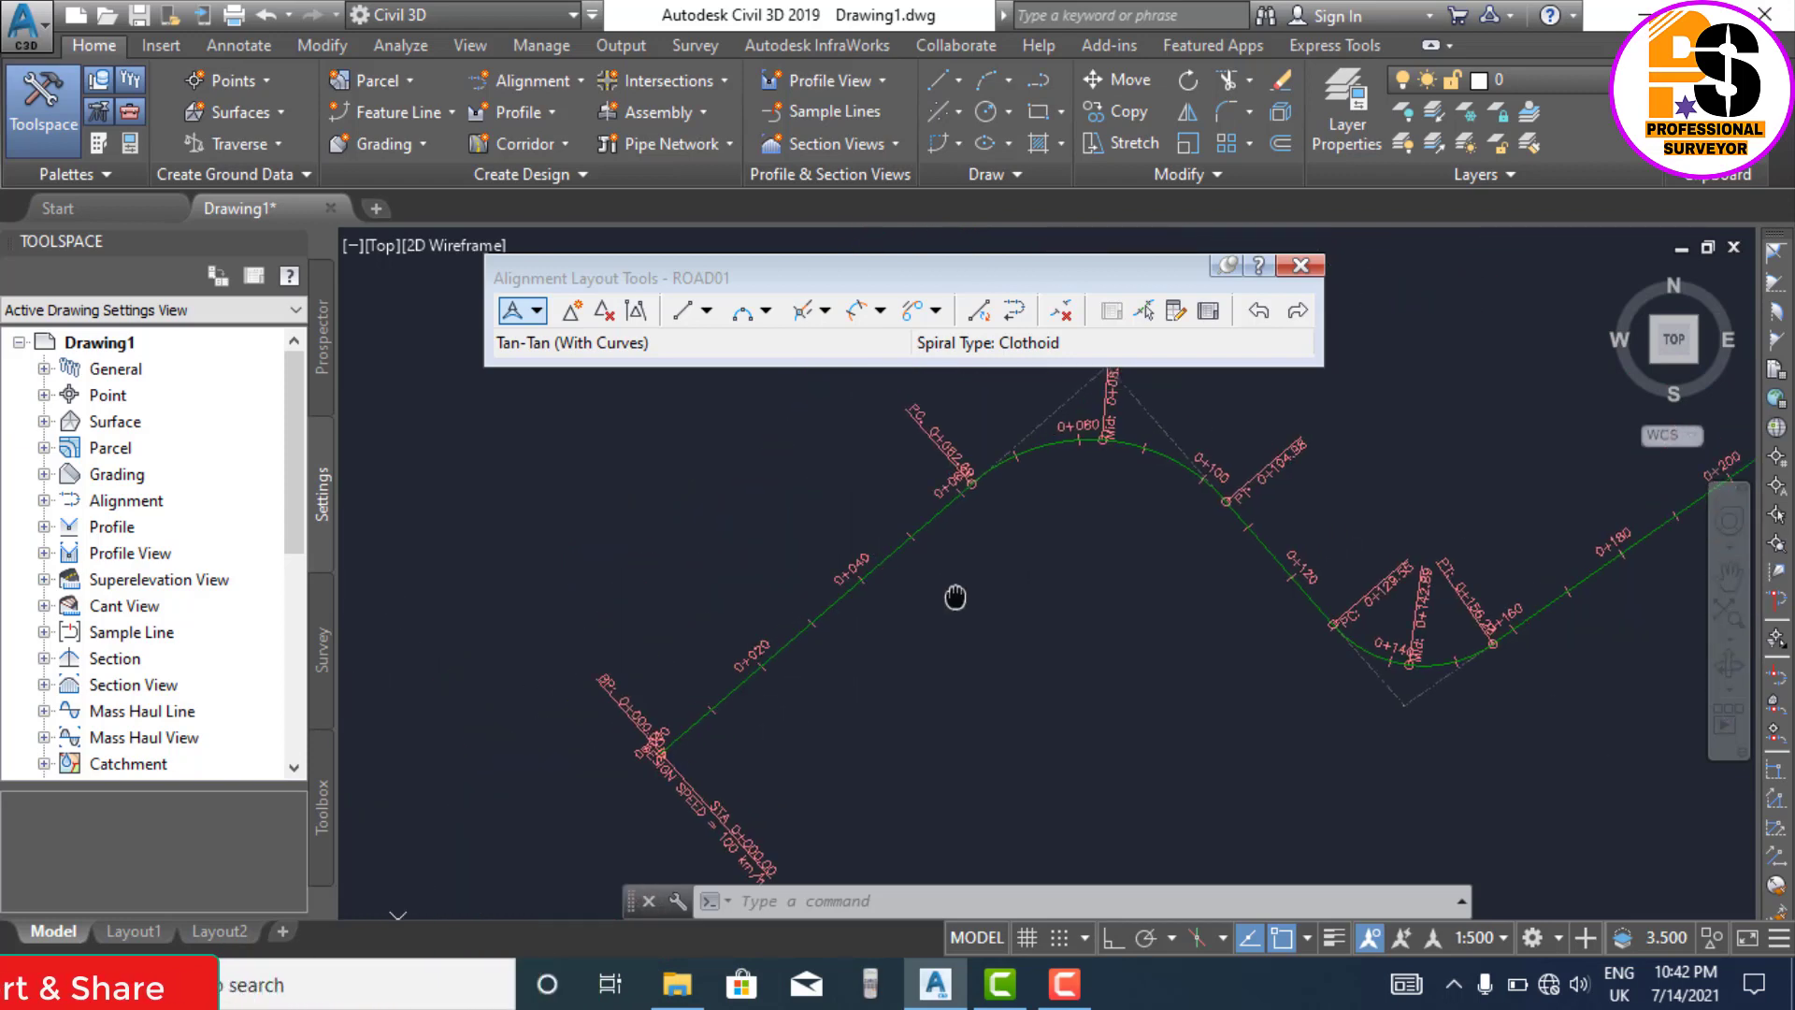
pyautogui.scroll(4, 990, 492)
pyautogui.scroll(-4, 765, 541)
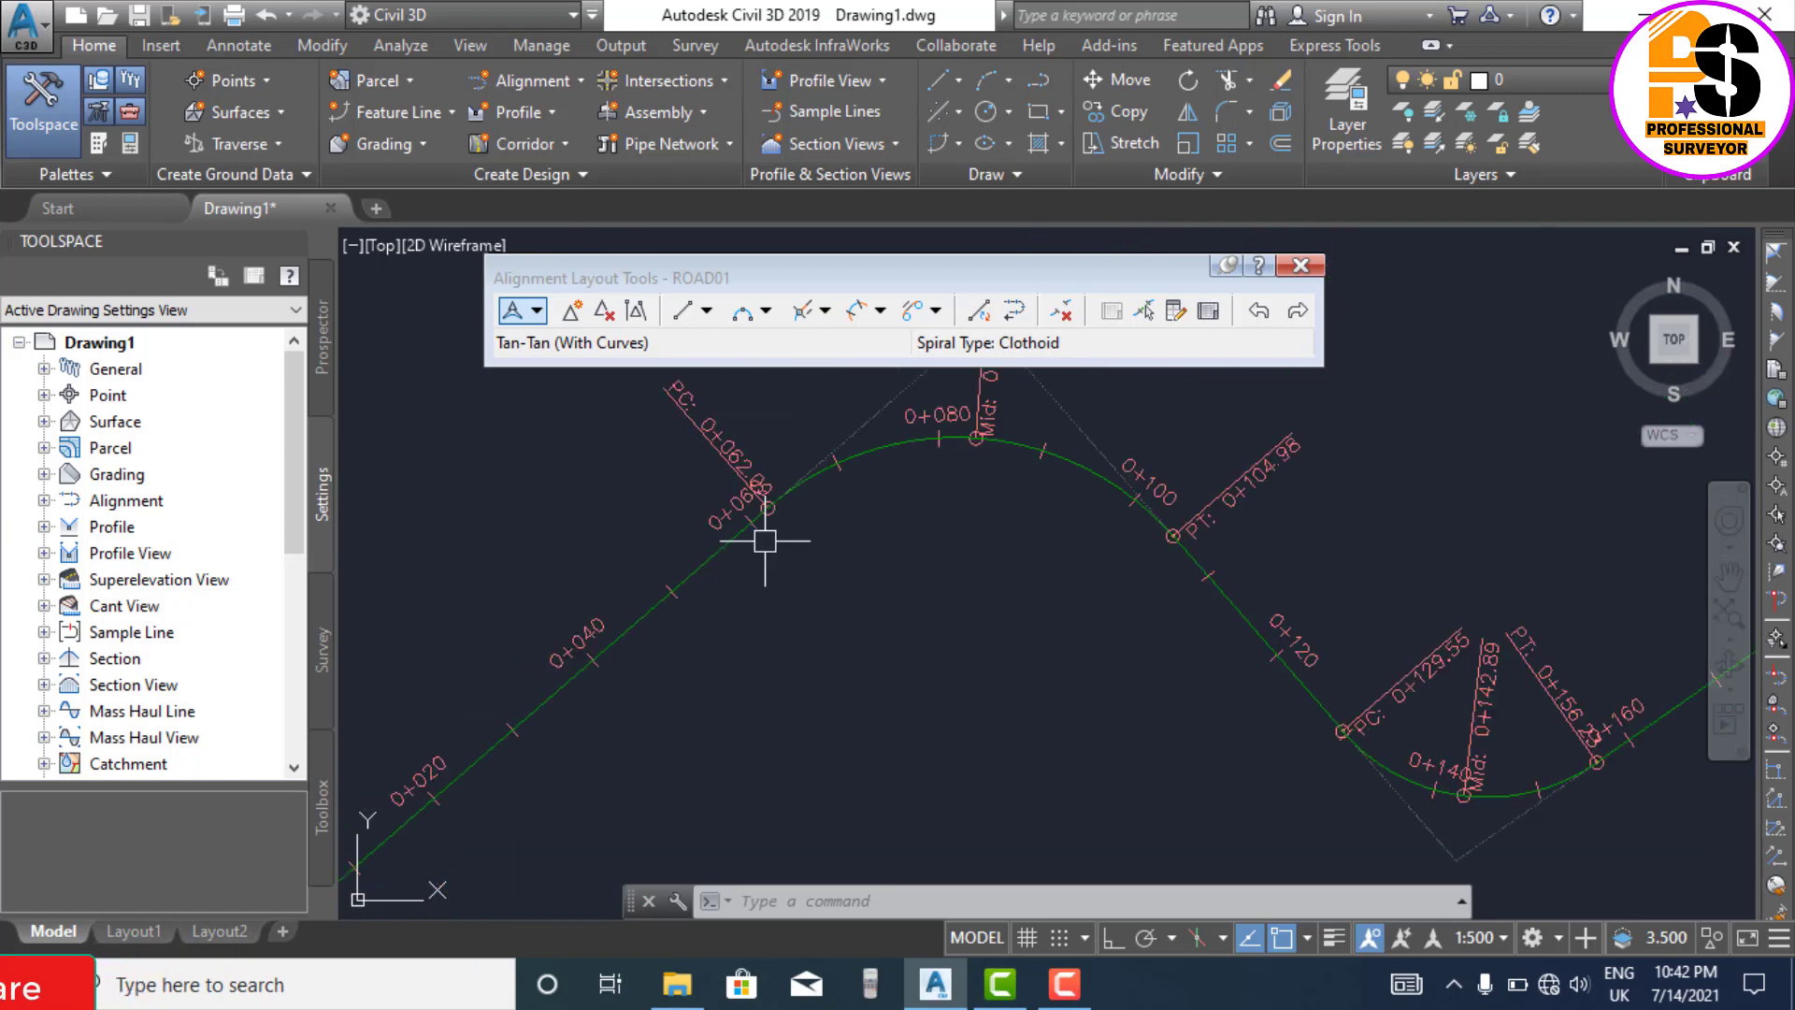
pyautogui.scroll(4, 670, 604)
pyautogui.scroll(-4, 707, 649)
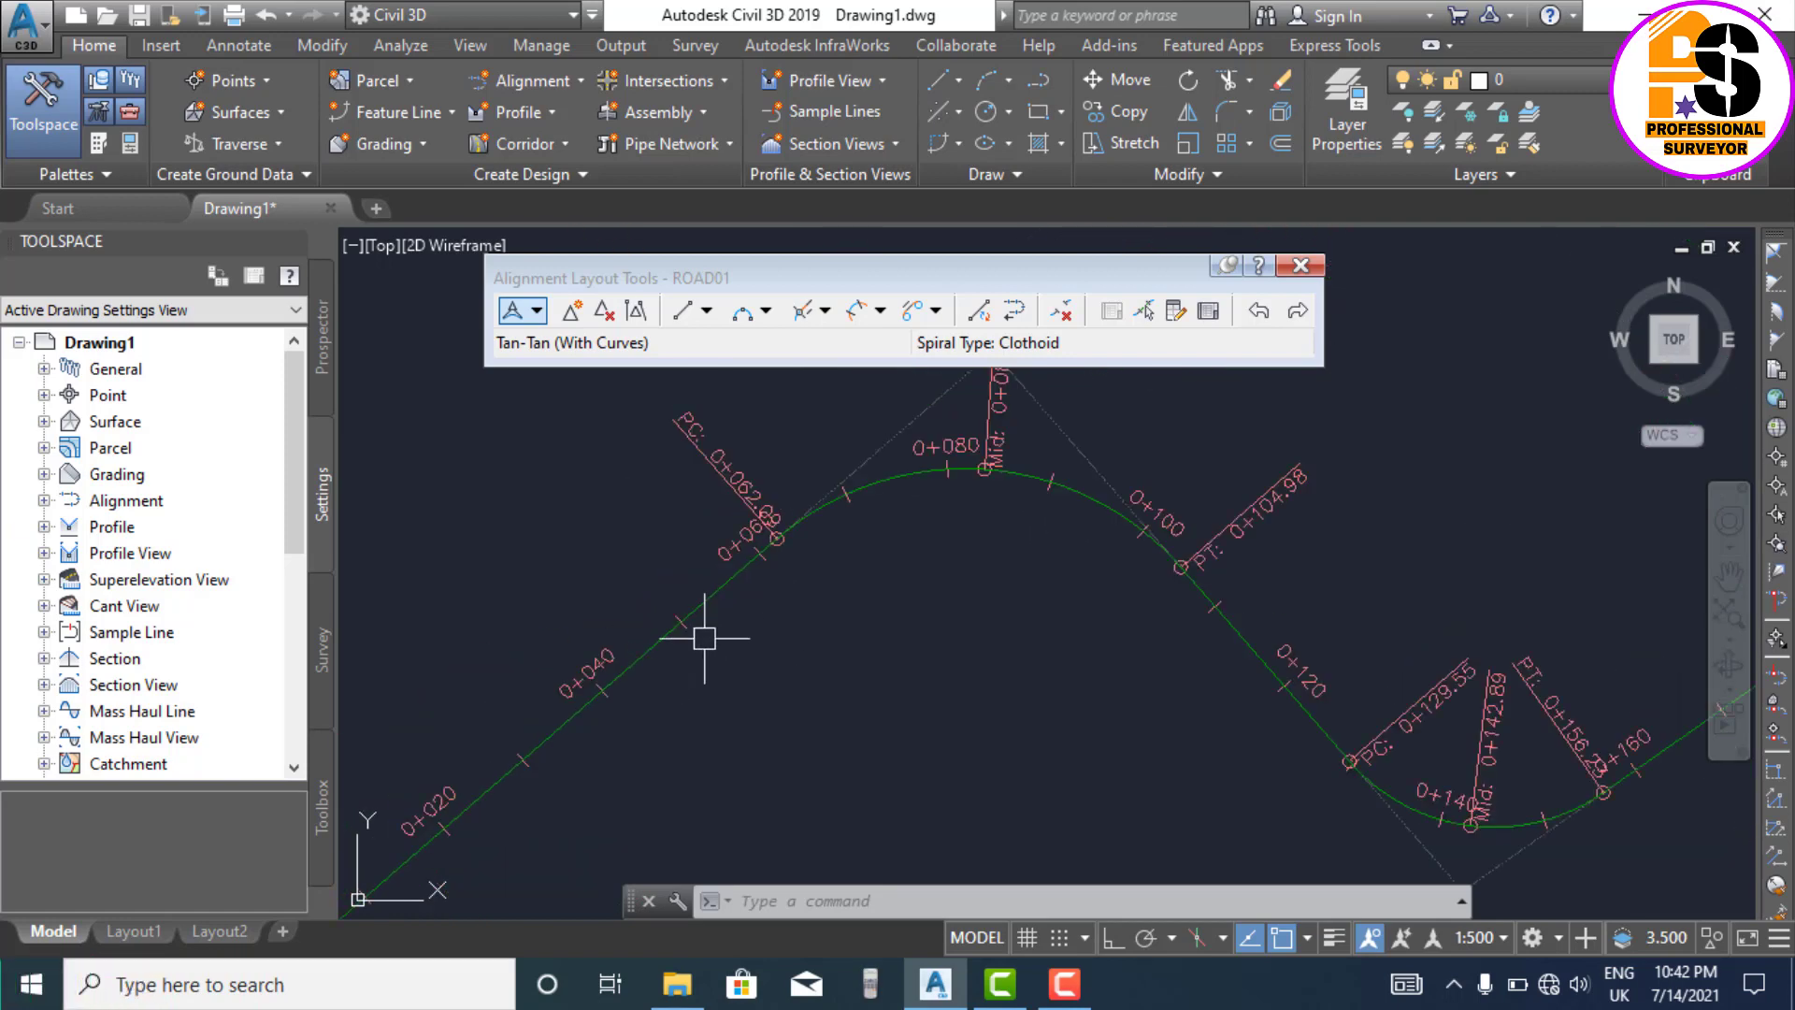
# Step: Examine the PC, Mid and PT geometry point labels on the first curve and the label groups along the alignment
pyautogui.moveTo(897, 563); pyautogui.dragTo(781, 649, button='middle')
pyautogui.scroll(2, 645, 573)
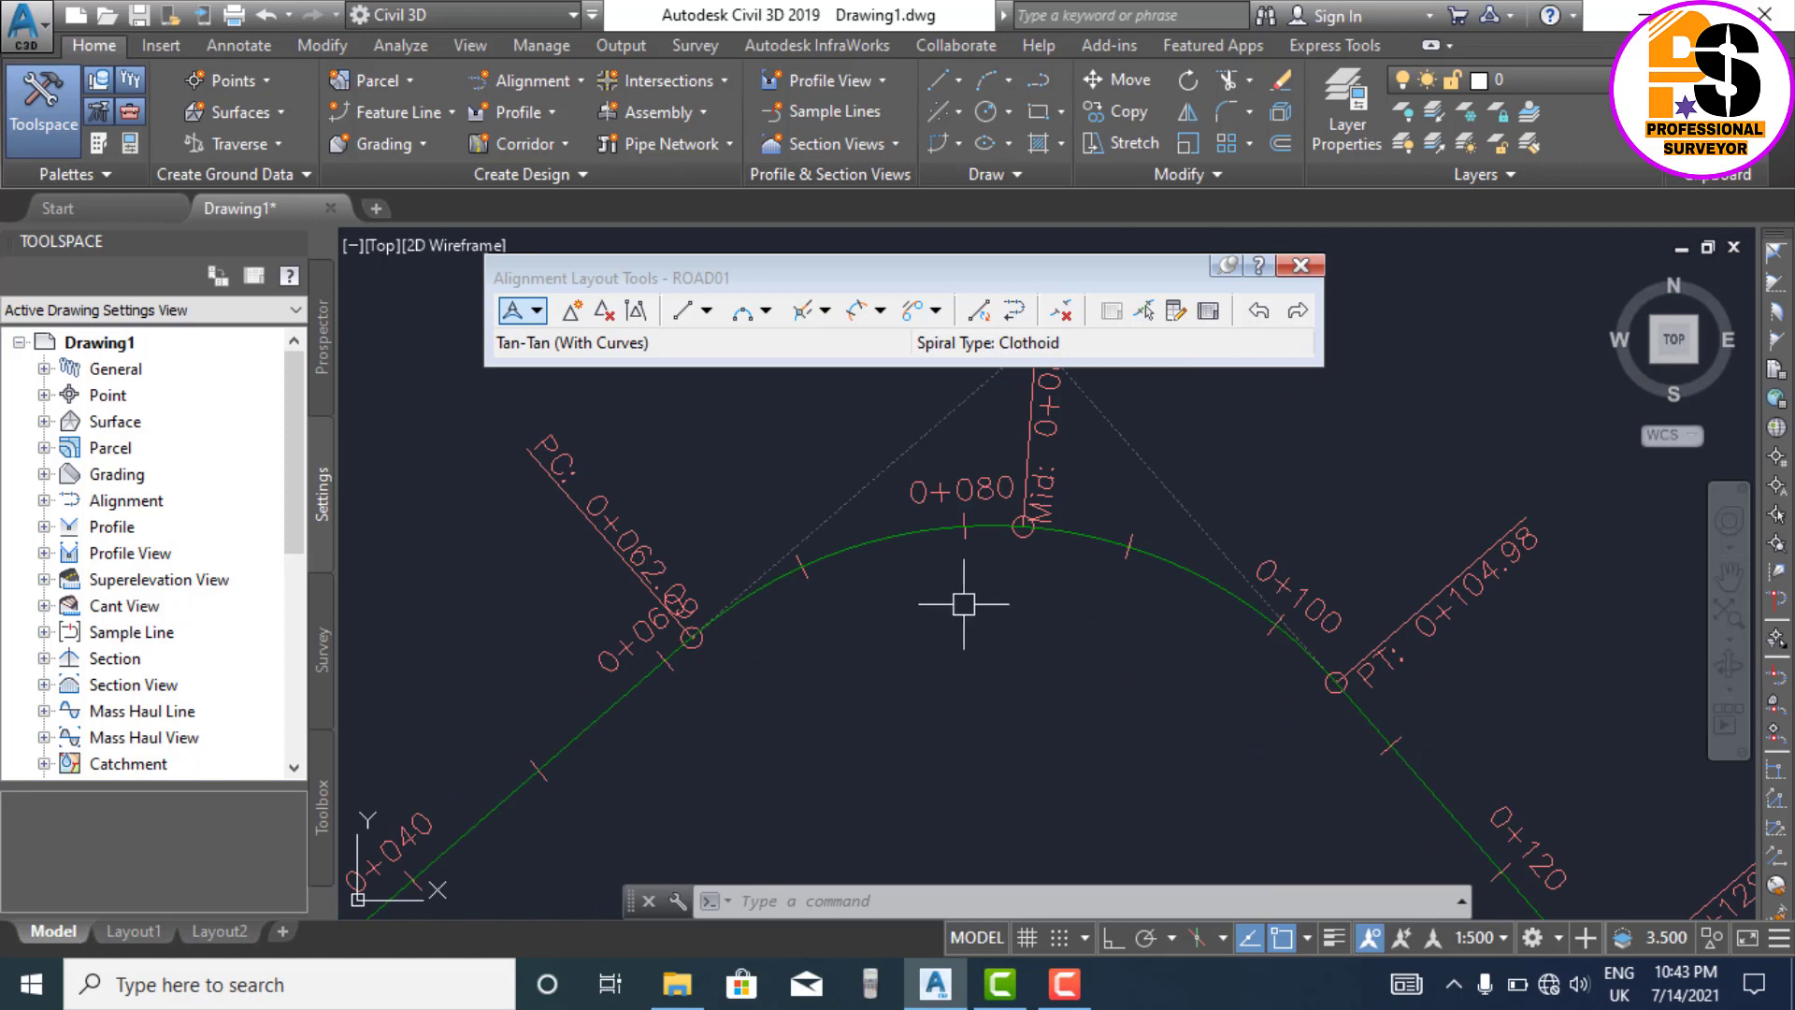
pyautogui.moveTo(964, 605)
pyautogui.mouseDown(button='middle')
pyautogui.moveTo(822, 721)
pyautogui.moveTo(701, 761)
pyautogui.mouseUp(button='middle')
pyautogui.scroll(-2, 846, 613)
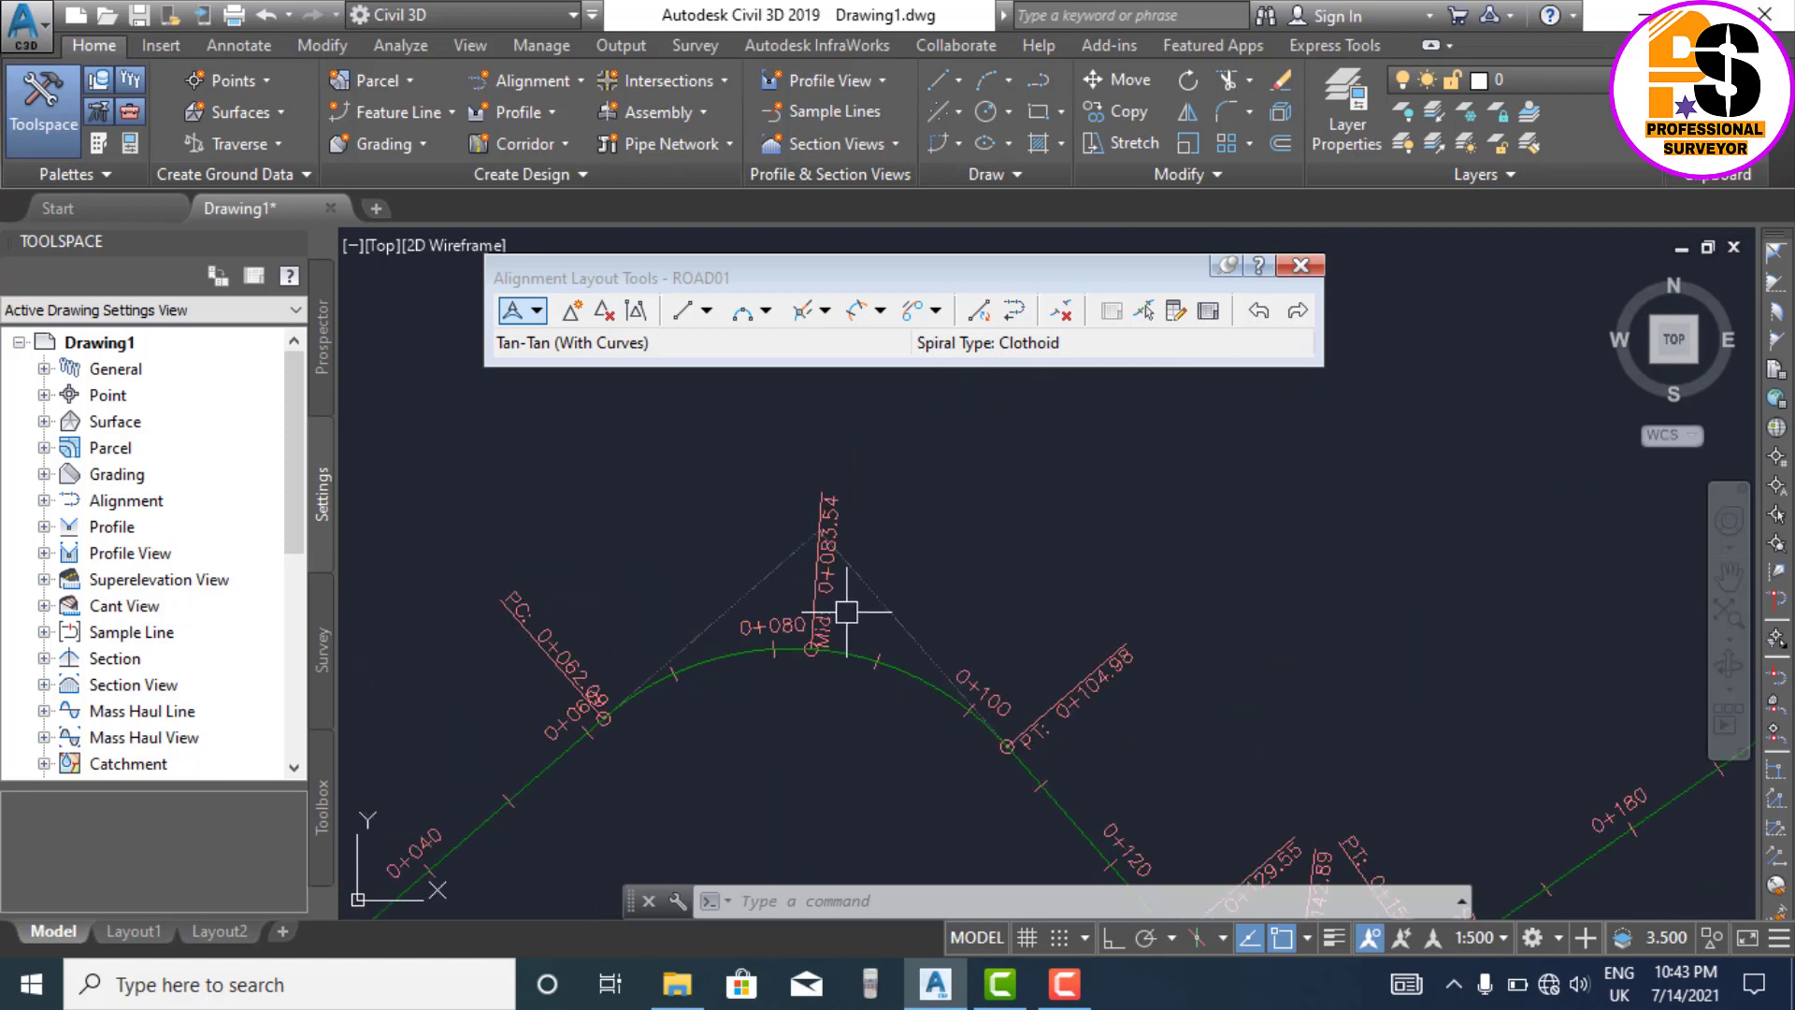
pyautogui.scroll(2, 1067, 810)
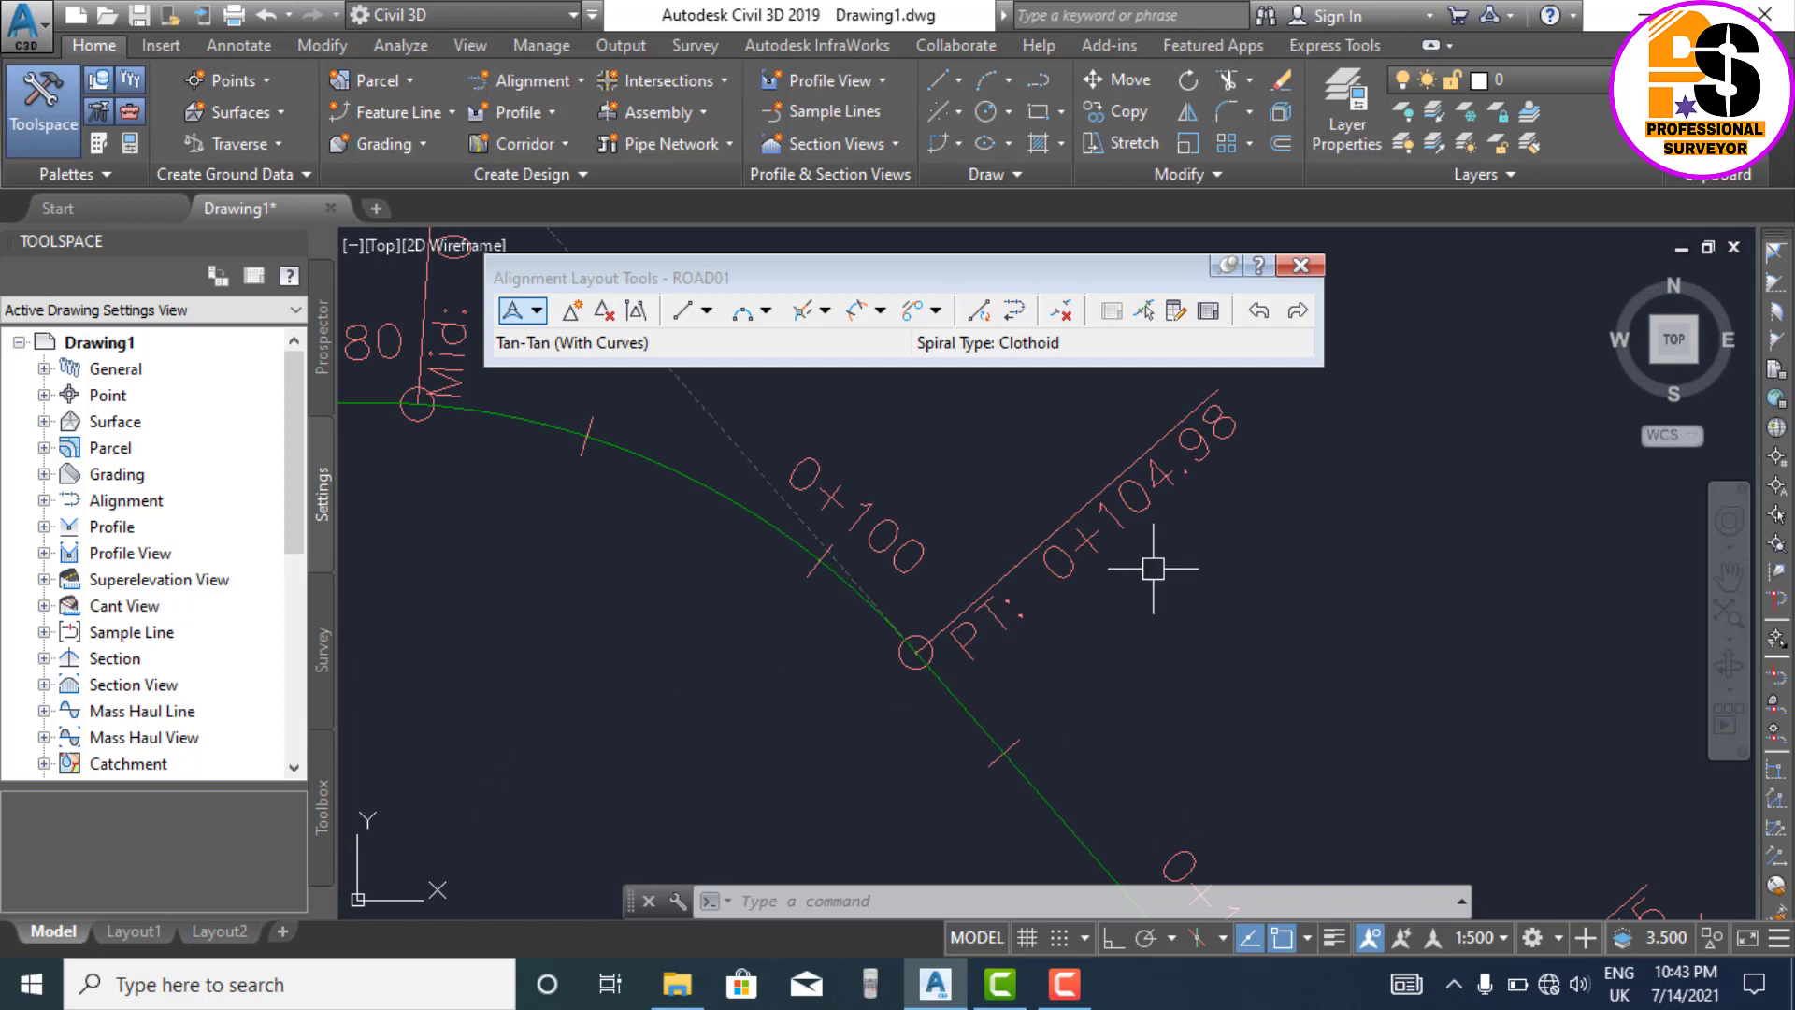
pyautogui.scroll(-5, 1154, 565)
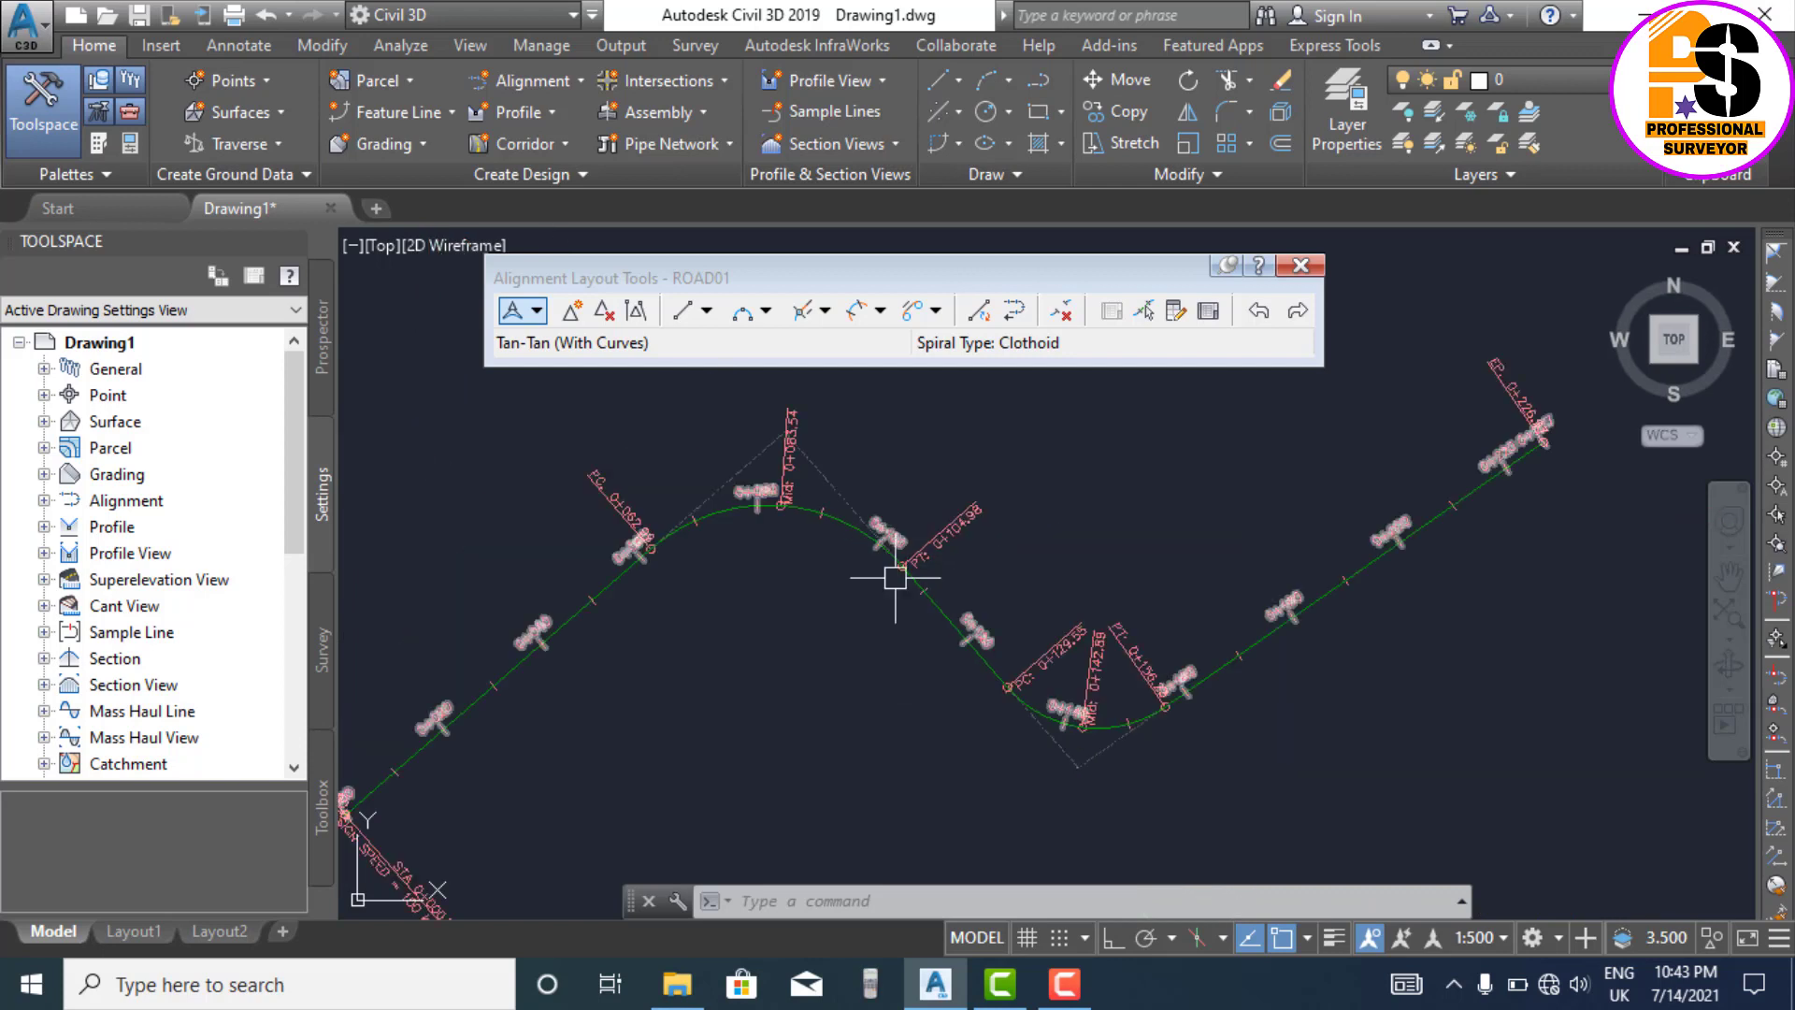
pyautogui.moveTo(1016, 671); pyautogui.dragTo(912, 562, button='middle')
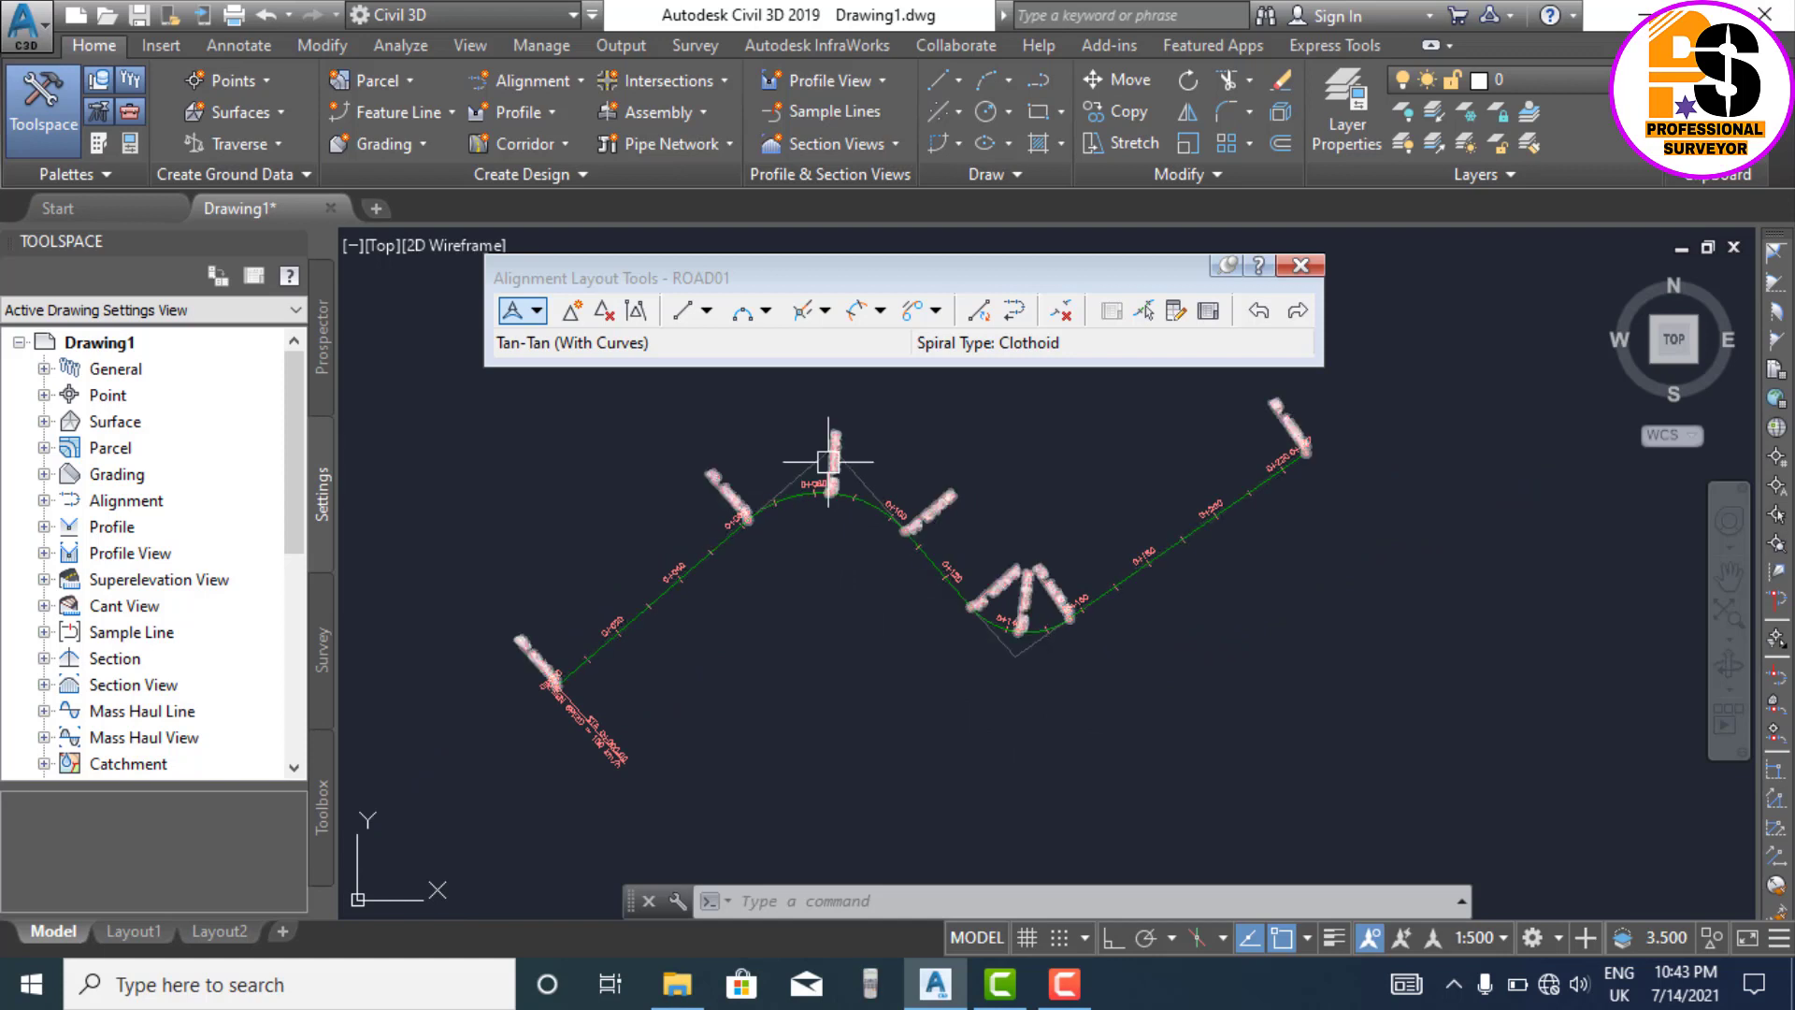
pyautogui.scroll(2, 827, 466)
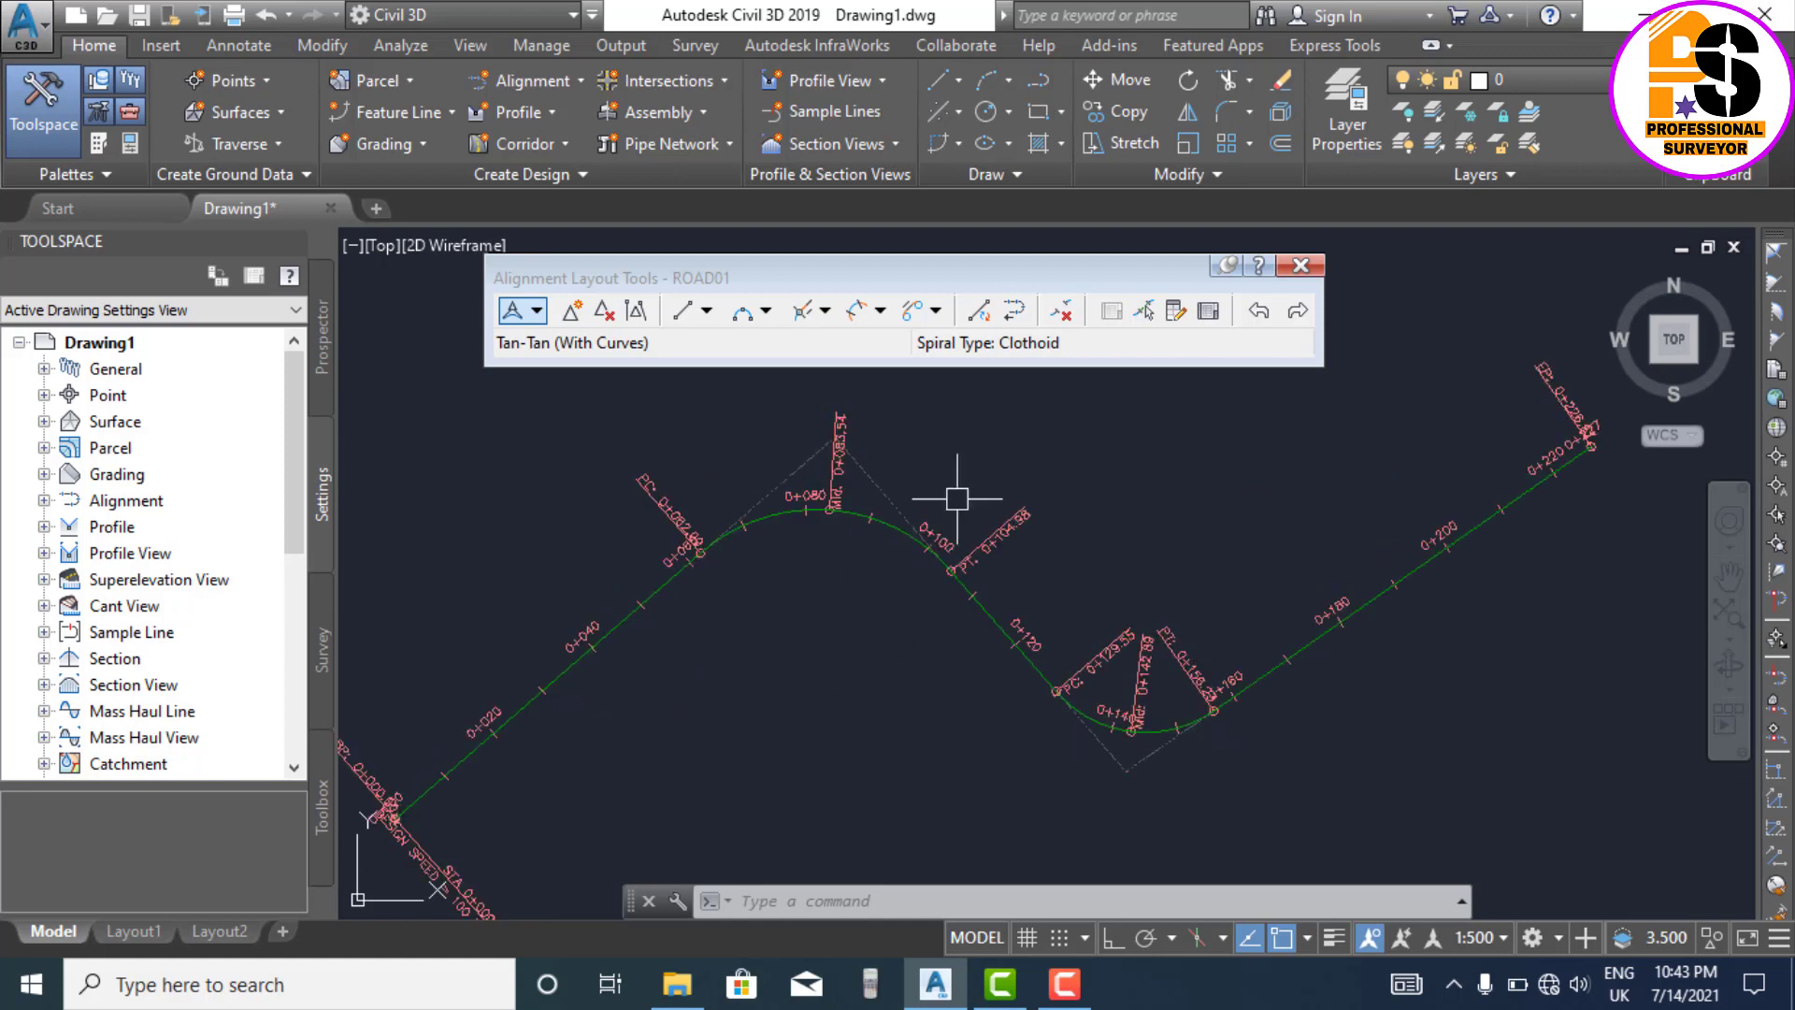
pyautogui.scroll(-2, 1007, 426)
pyautogui.scroll(1, 842, 621)
pyautogui.scroll(1, 853, 542)
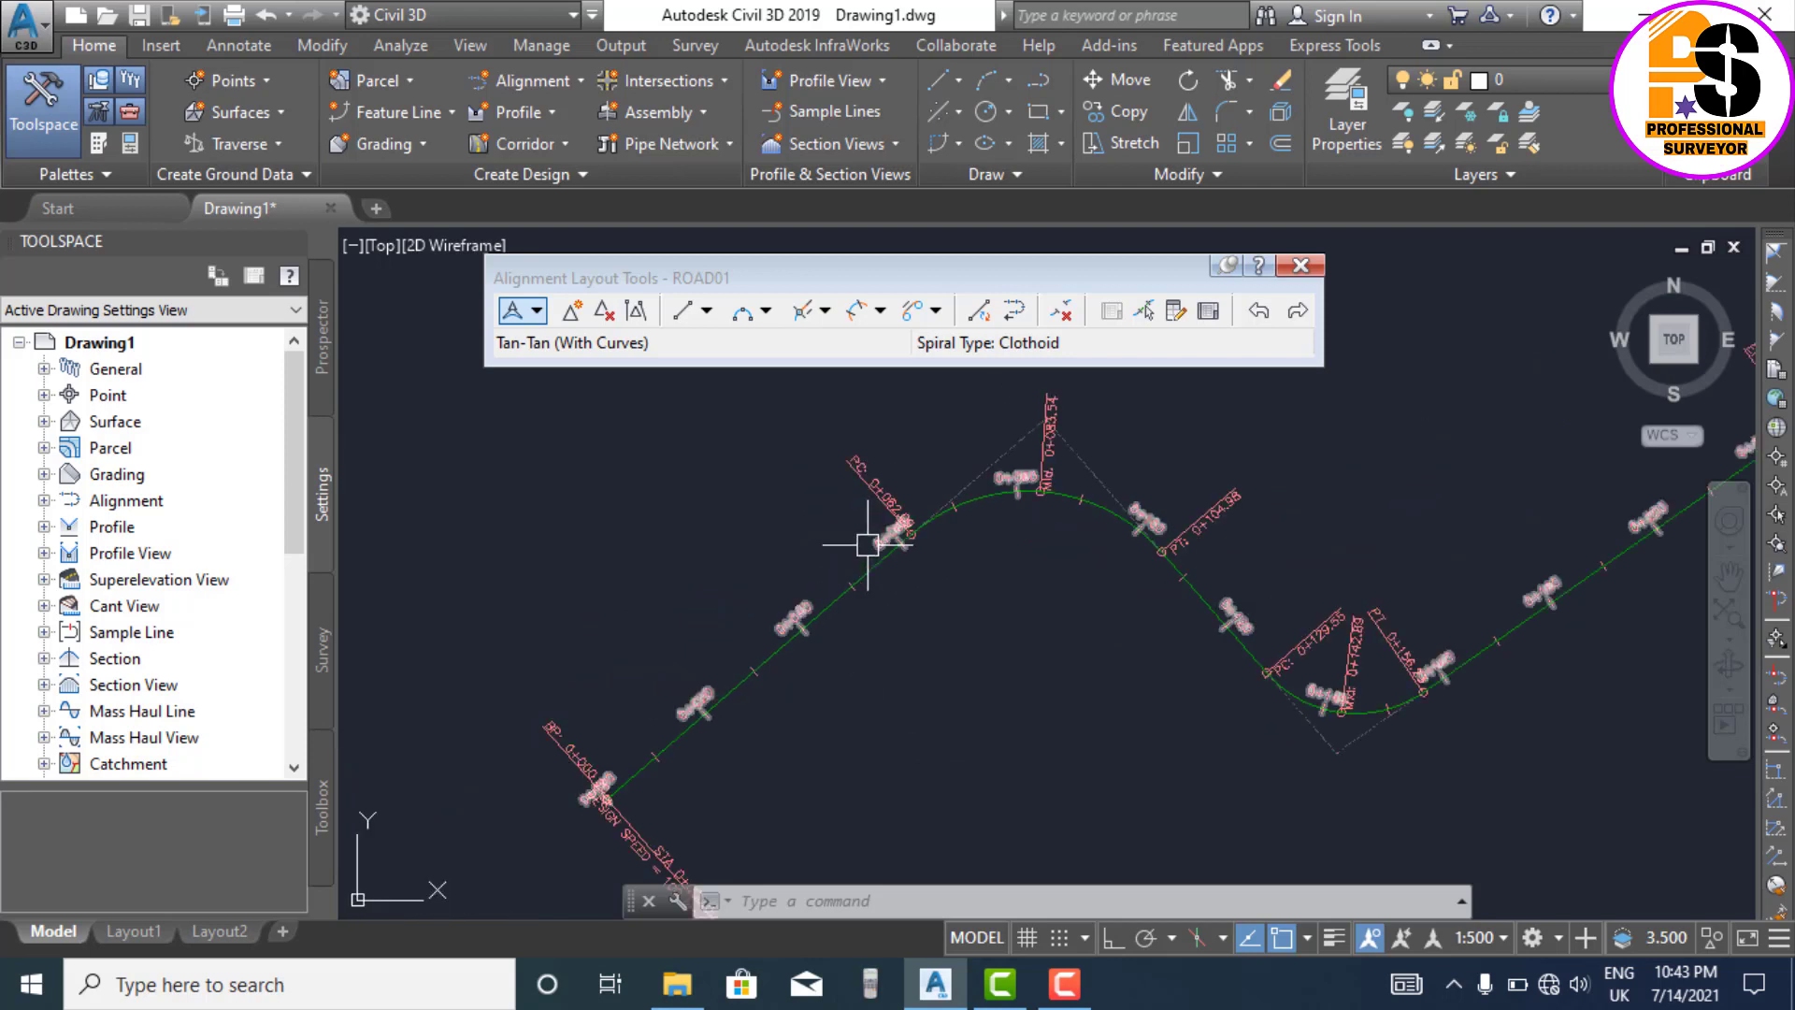
# Step: Edit ROAD01's alignment labels to set the major station increment to 40 m, and clear the label selection
pyautogui.scroll(2, 700, 717)
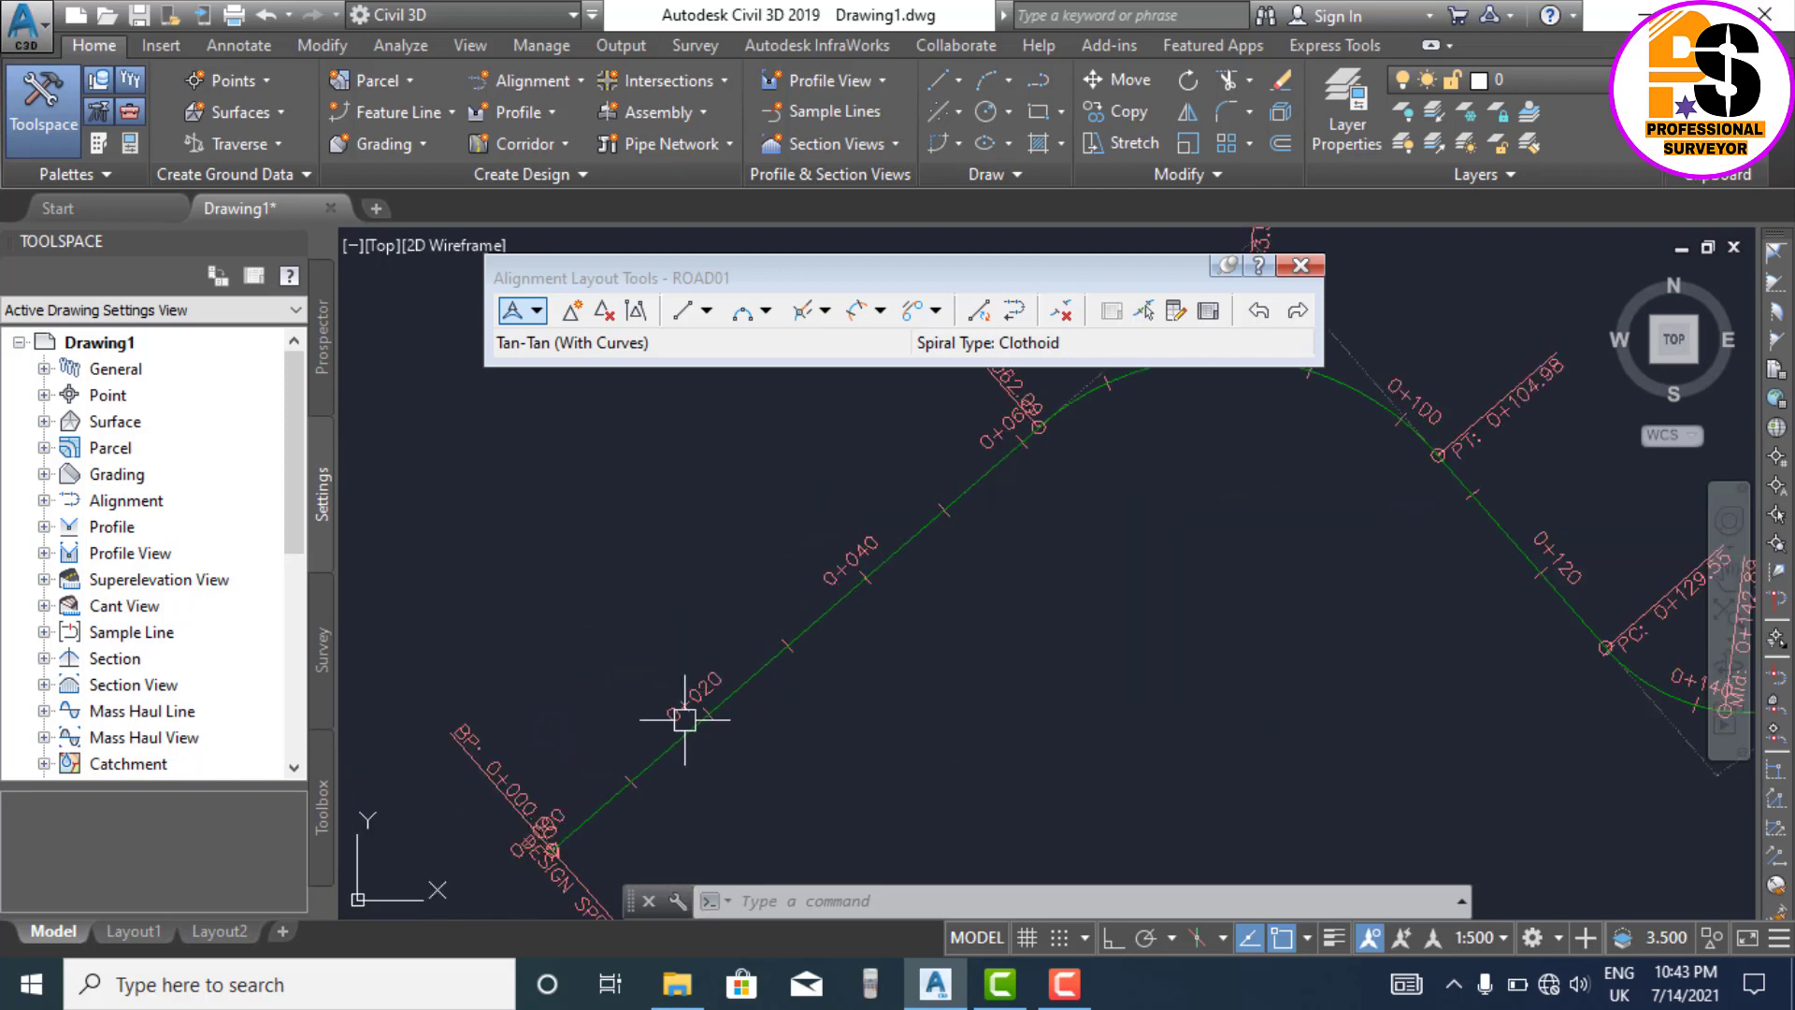
pyautogui.scroll(1, 882, 510)
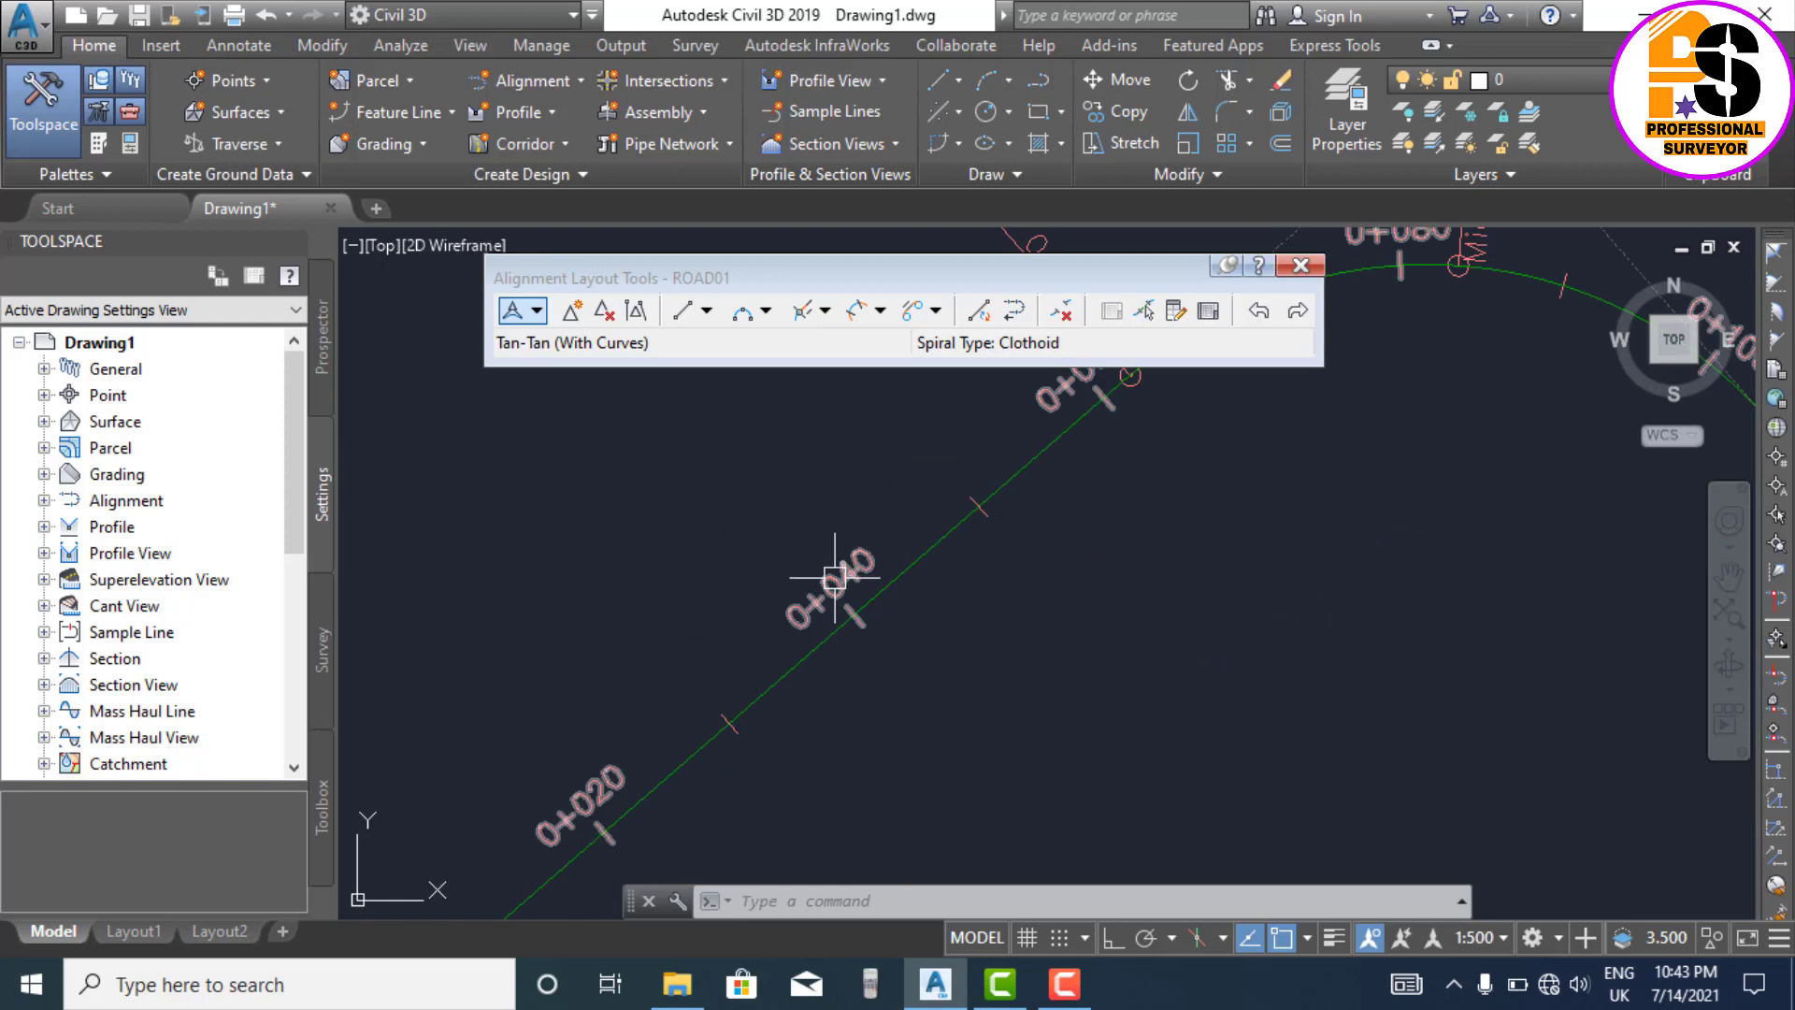
pyautogui.moveTo(835, 577)
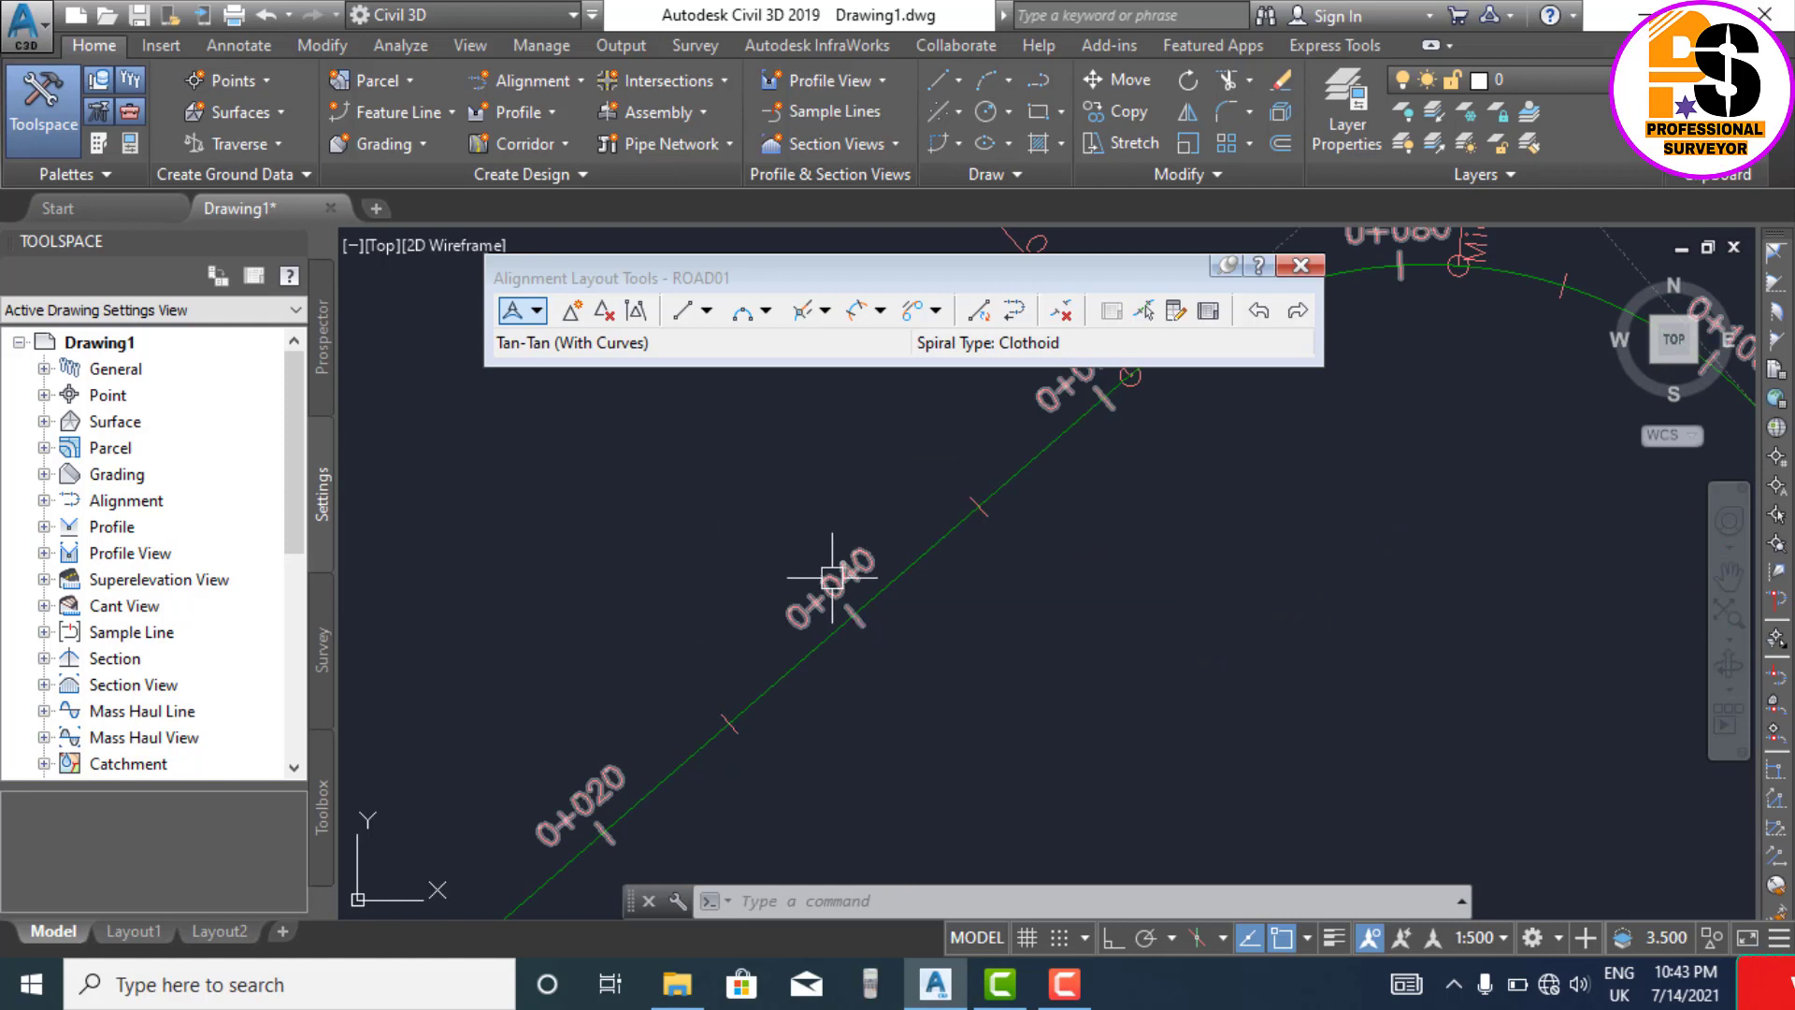
pyautogui.scroll(-1, 750, 569)
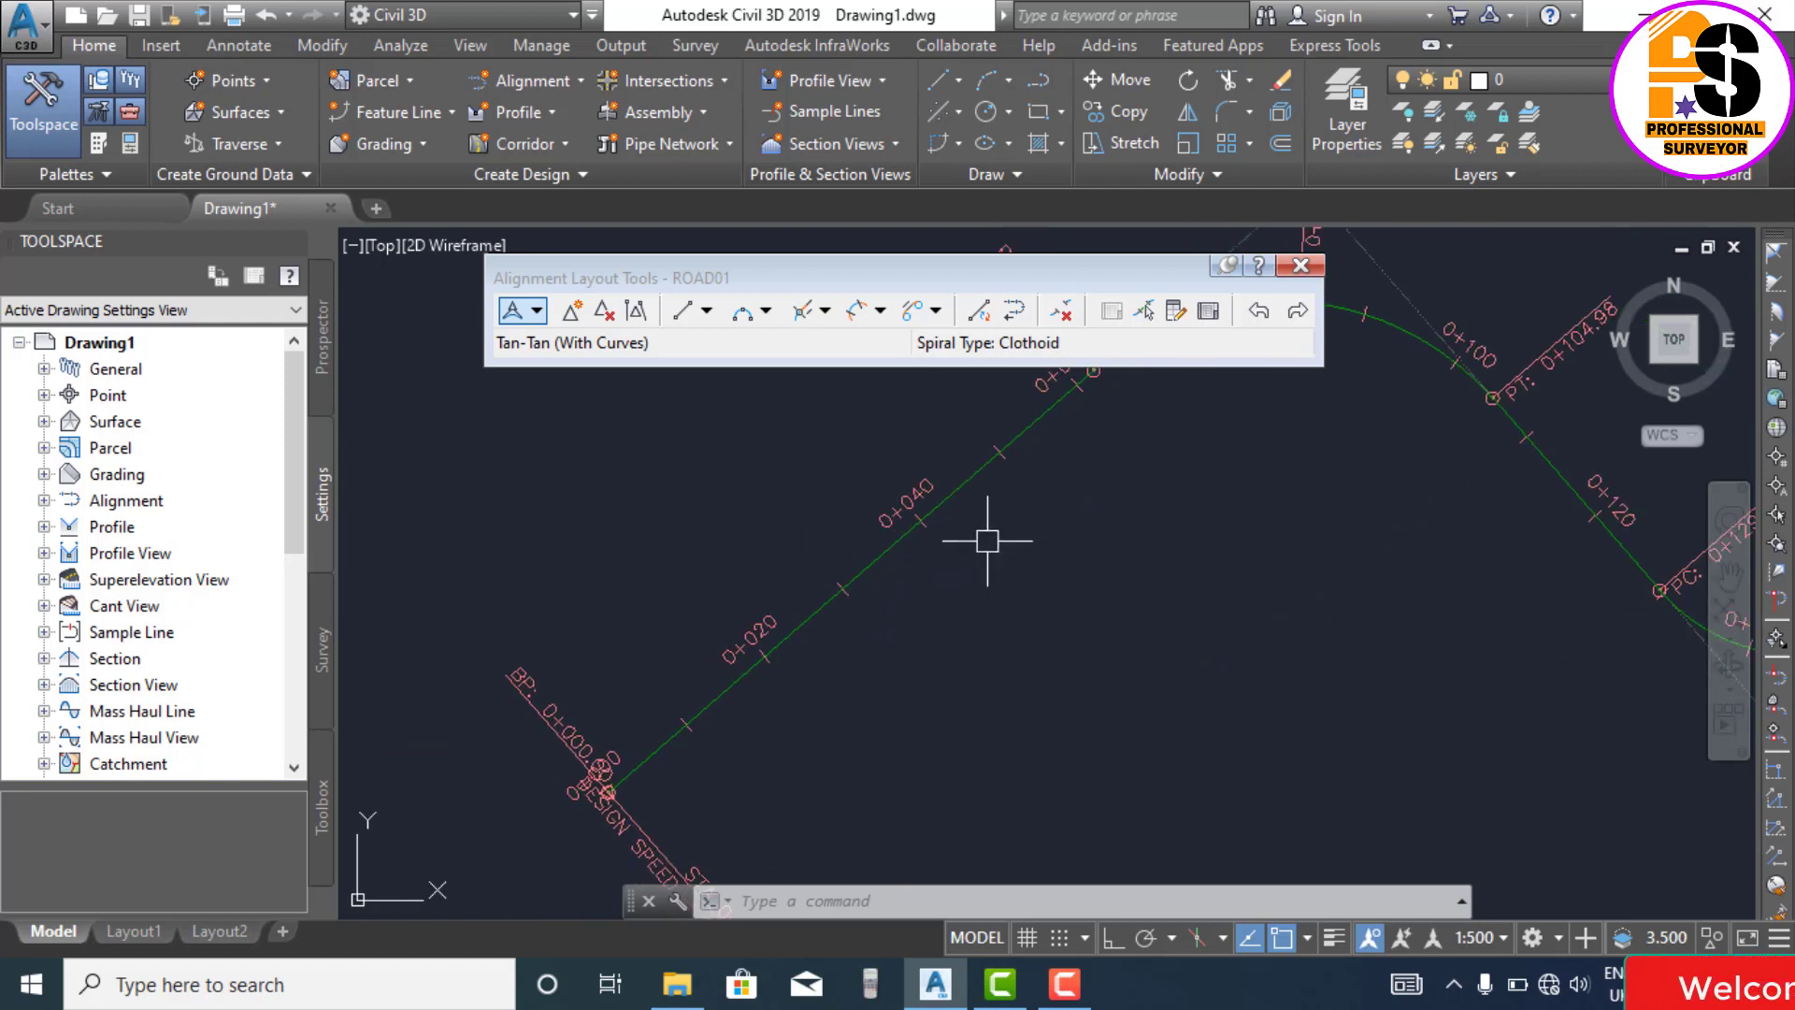
pyautogui.scroll(1, 927, 475)
pyautogui.click(910, 495)
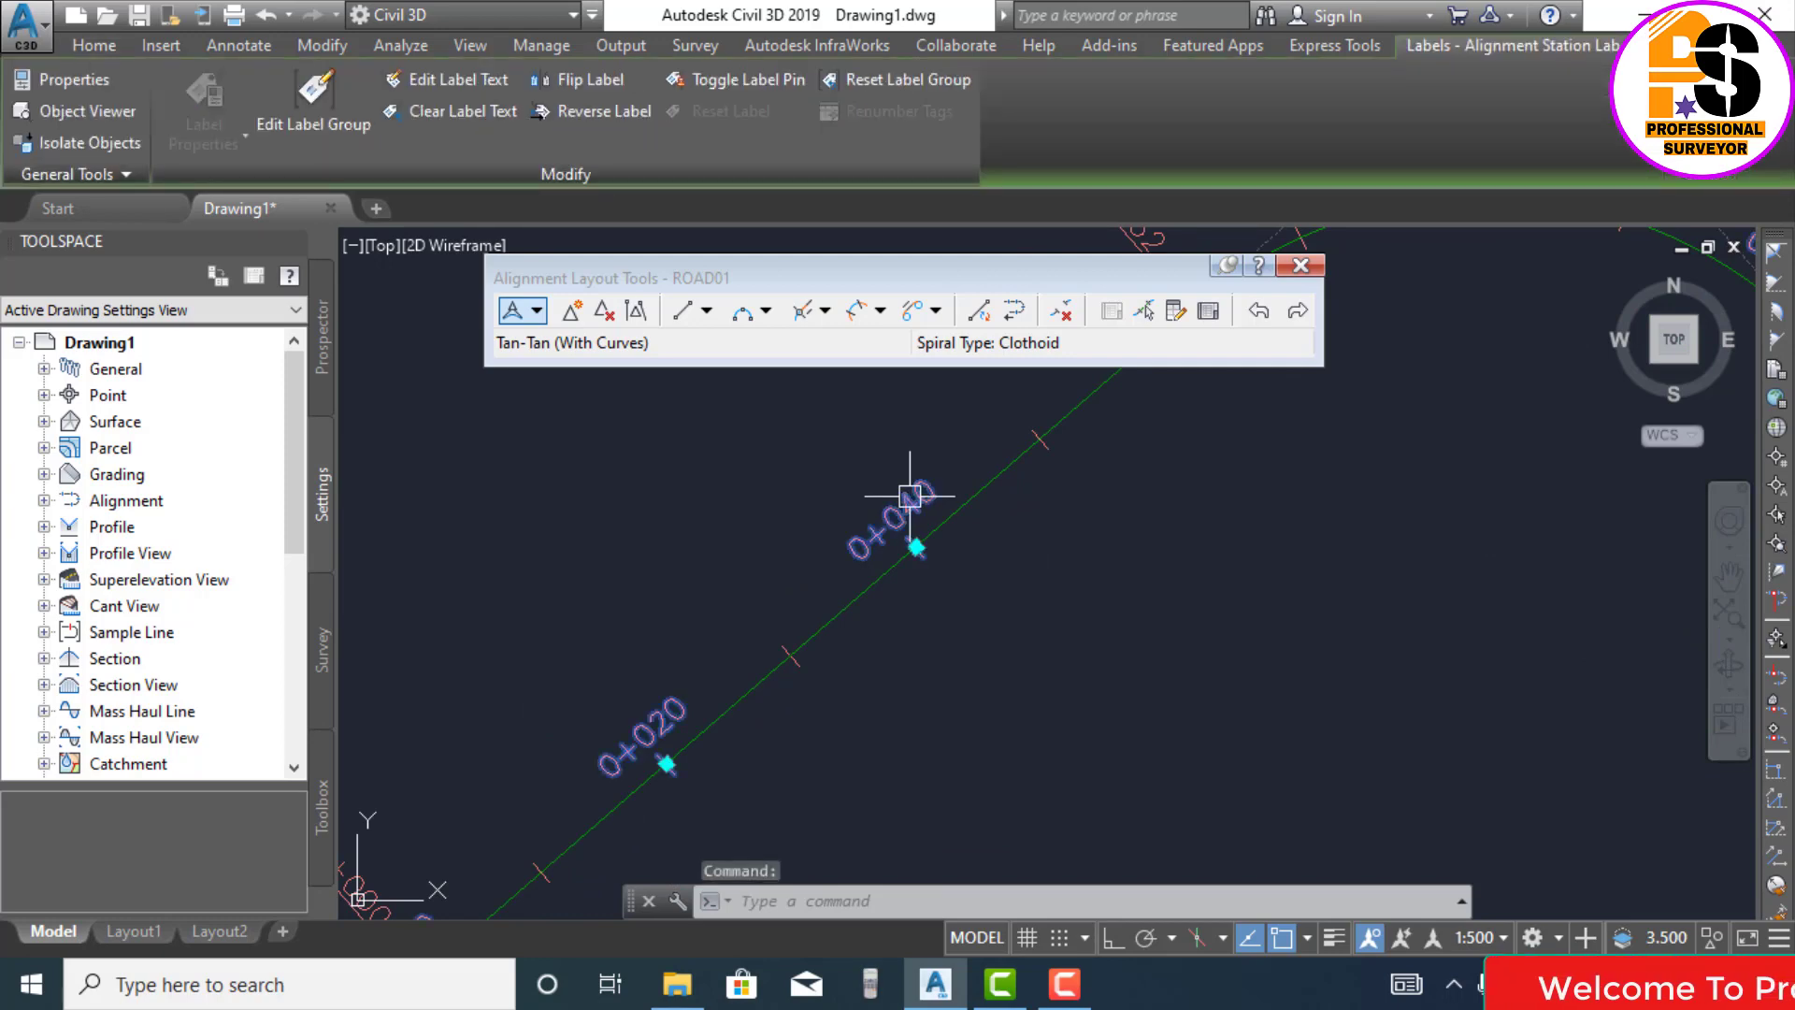
pyautogui.rightClick(910, 496)
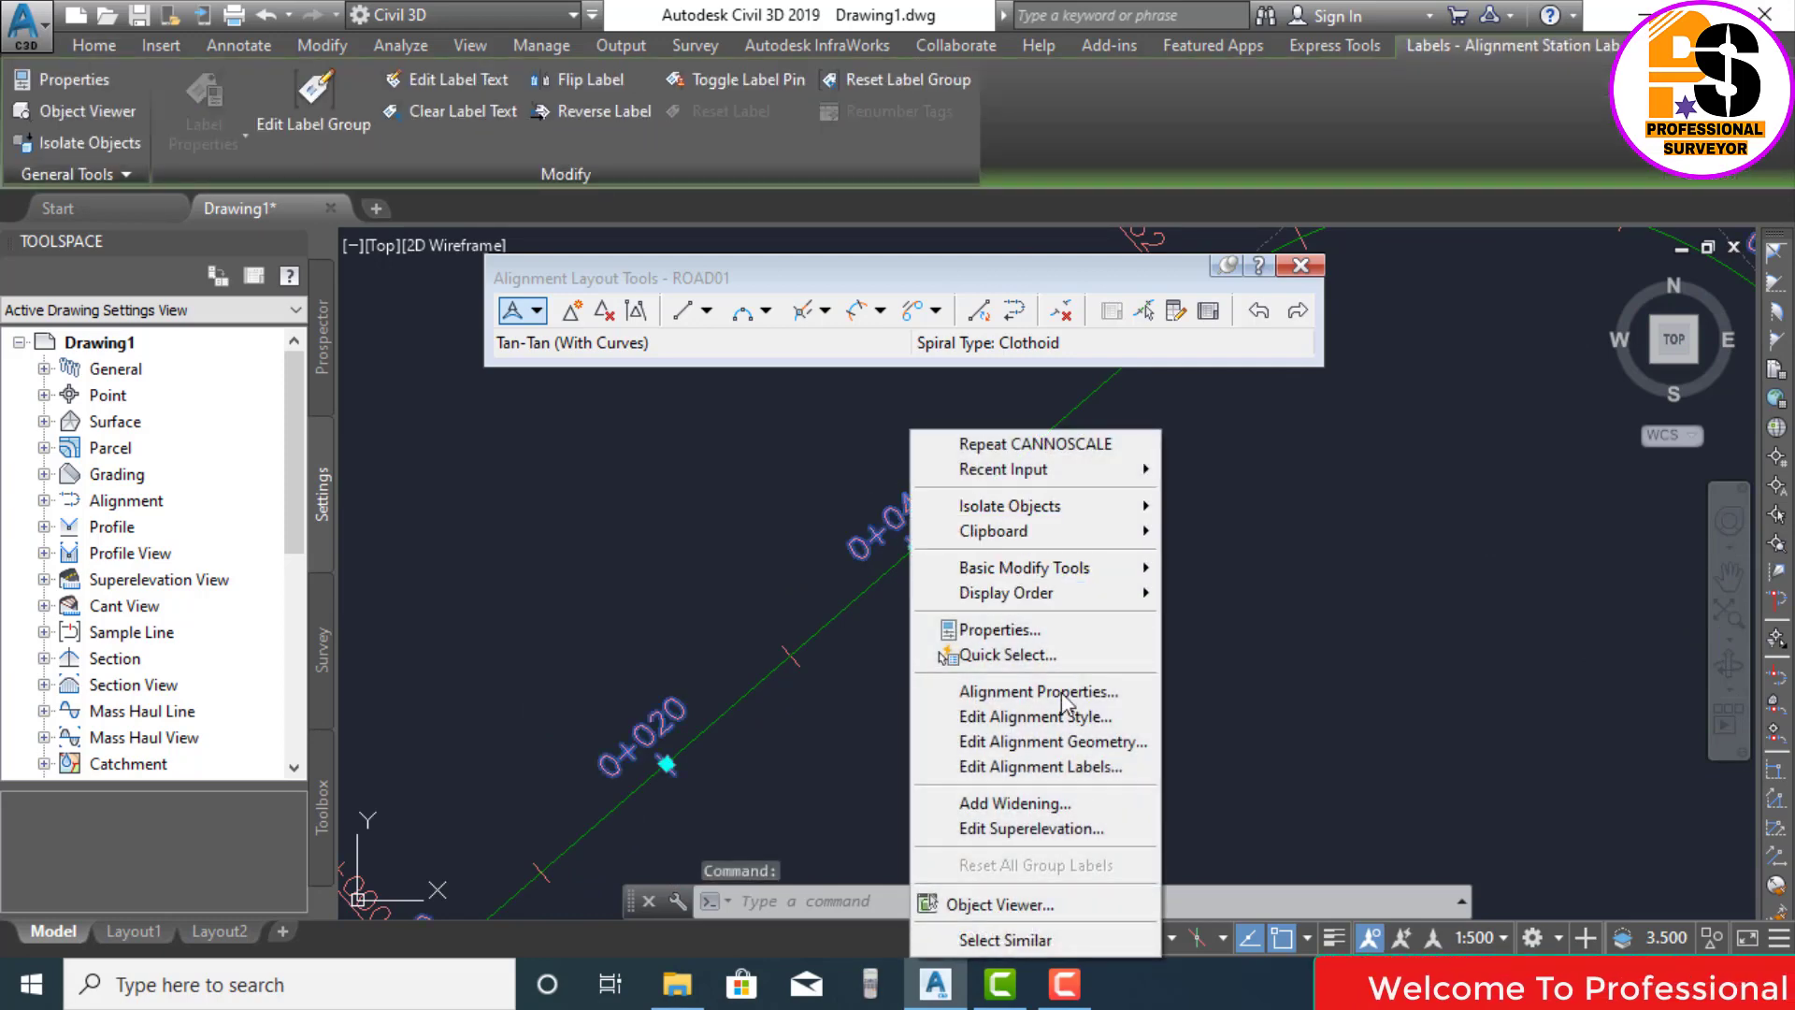
pyautogui.click(1081, 767)
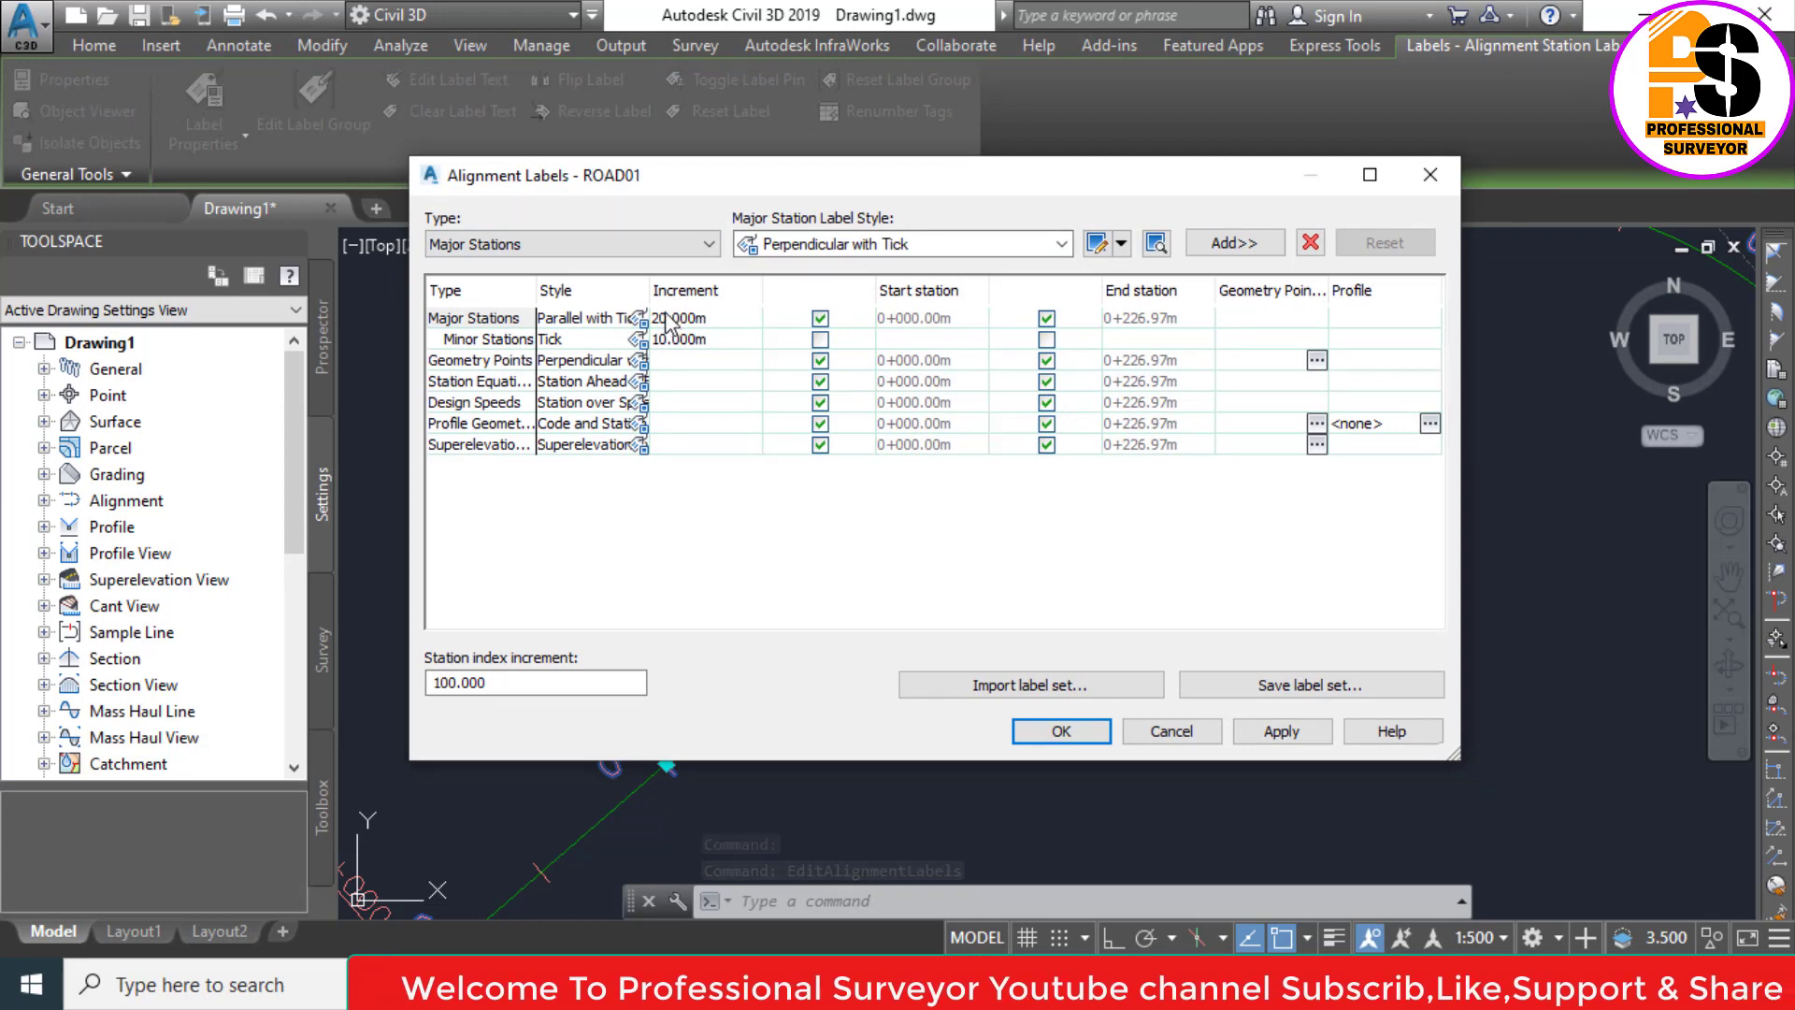
pyautogui.click(676, 320)
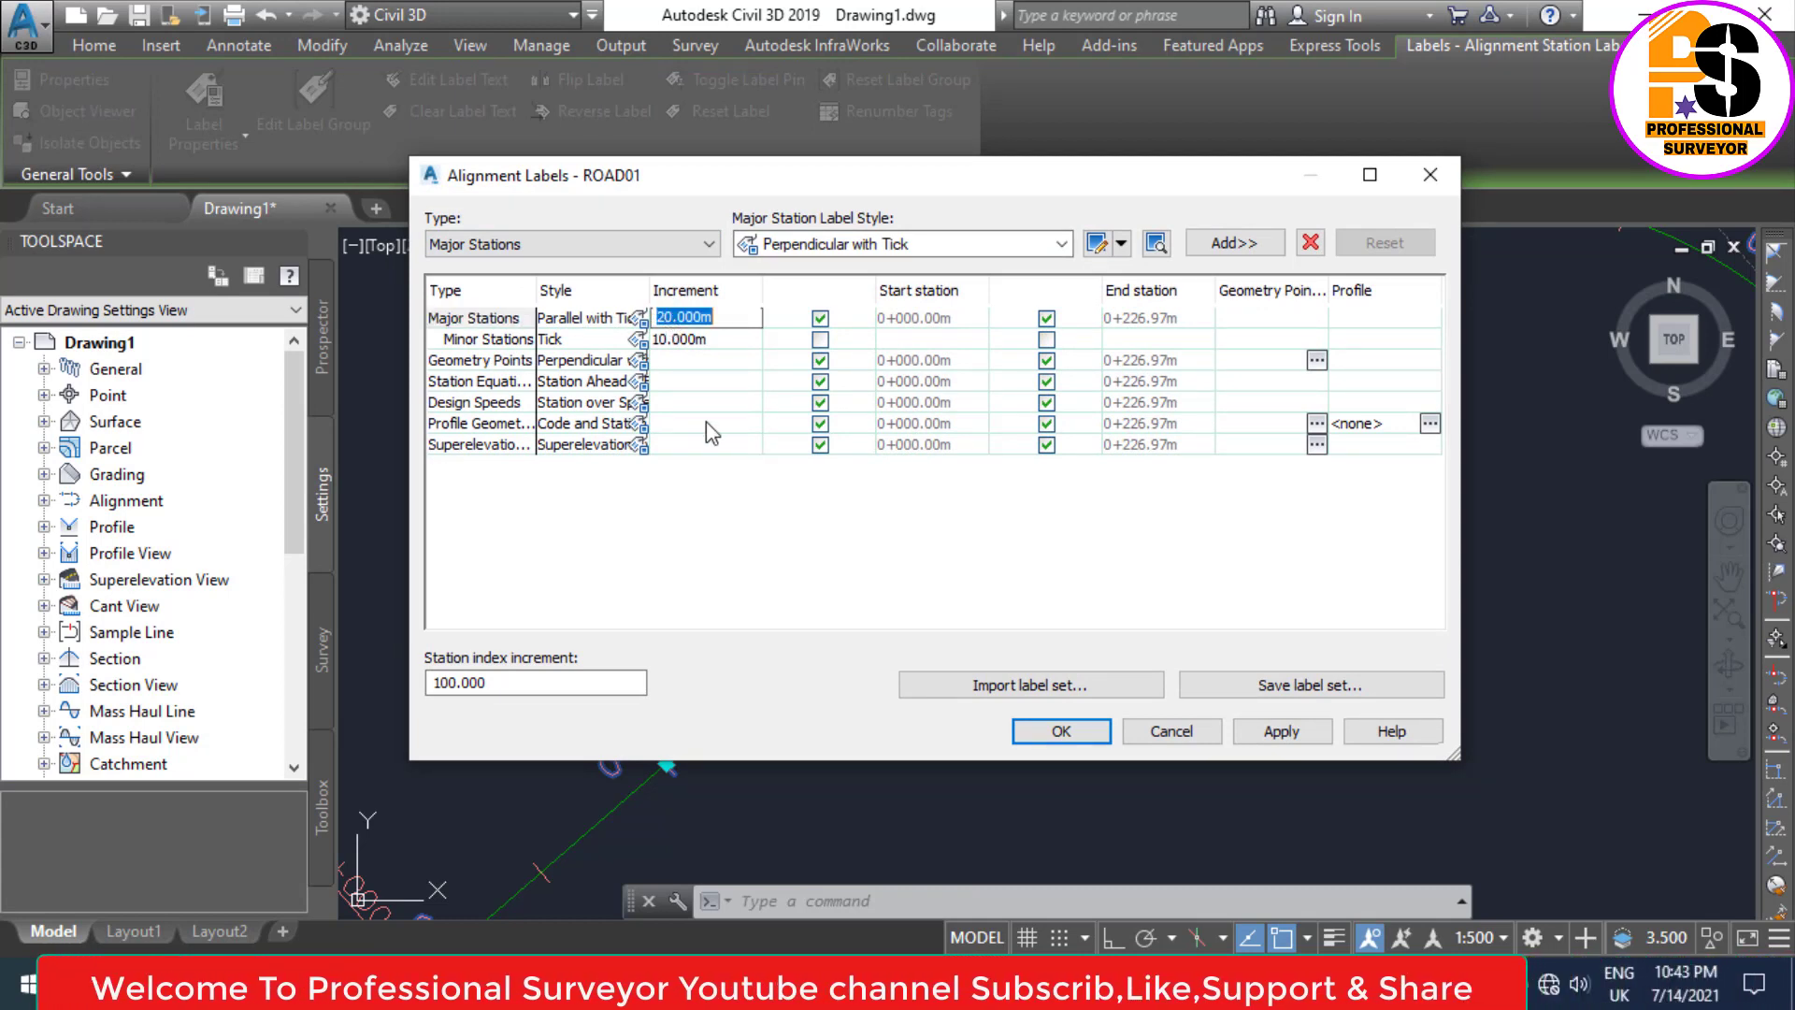
pyautogui.write('40')
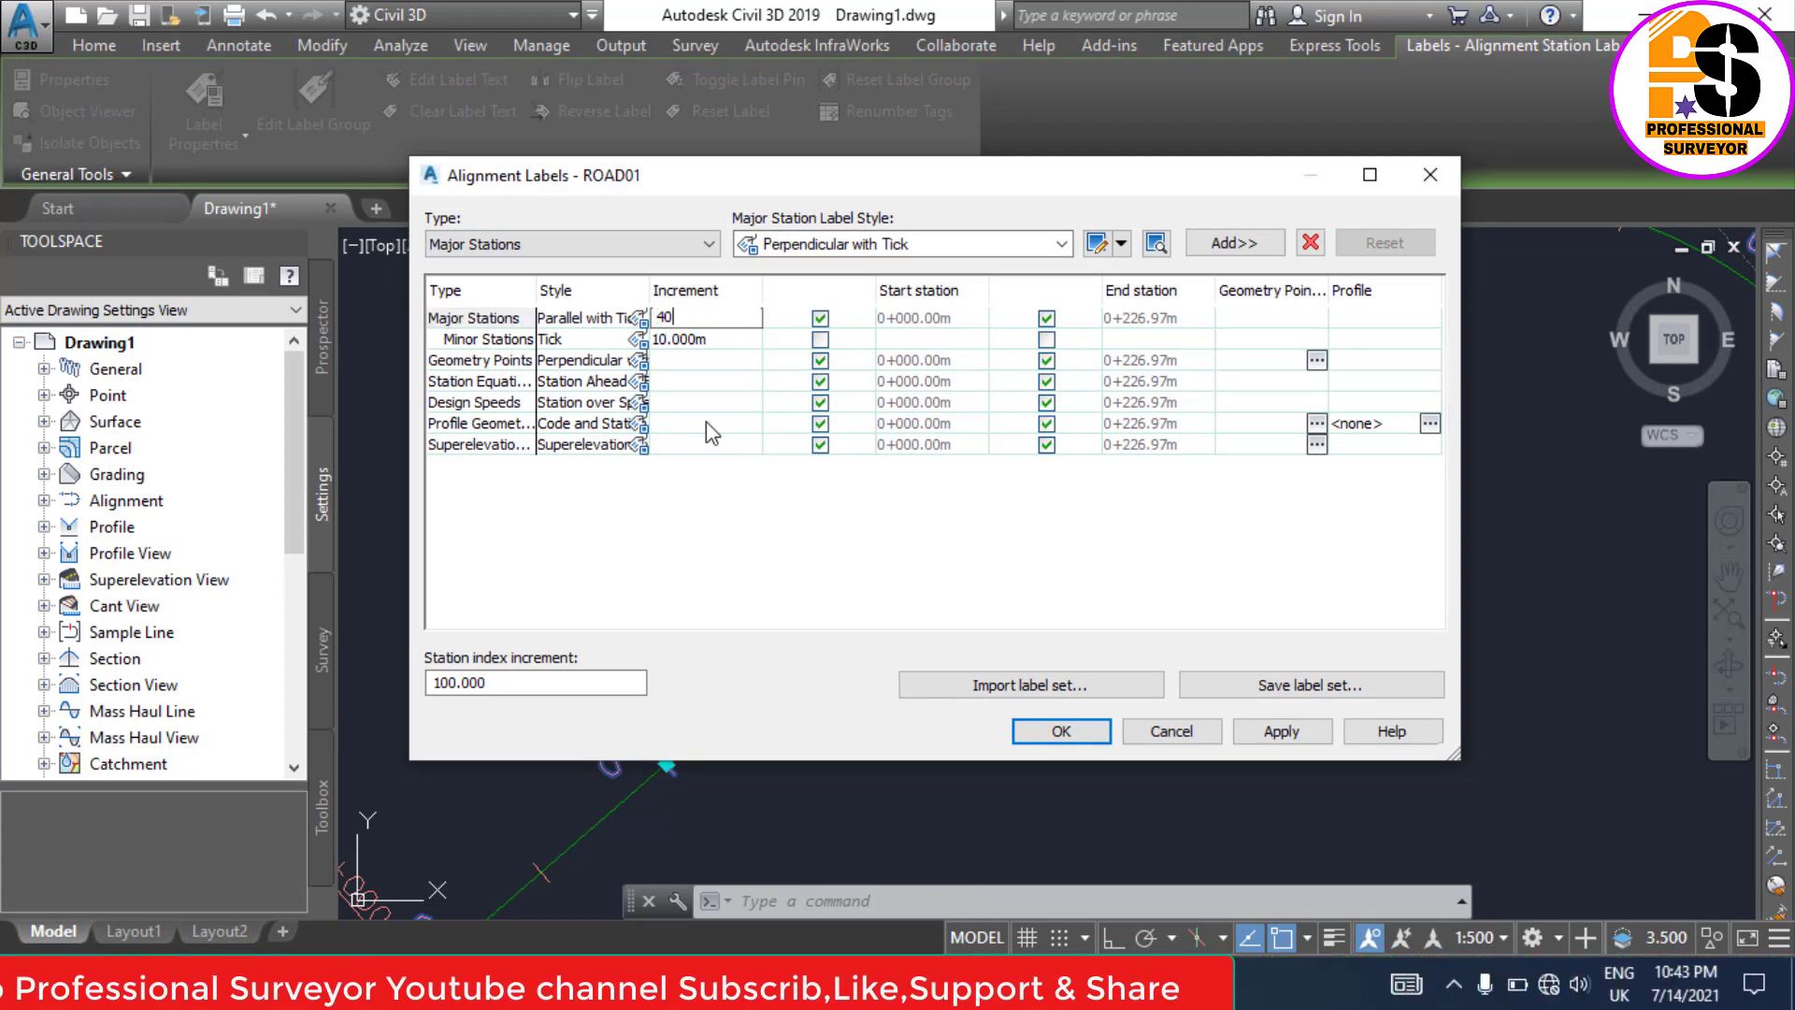
pyautogui.press('Return')
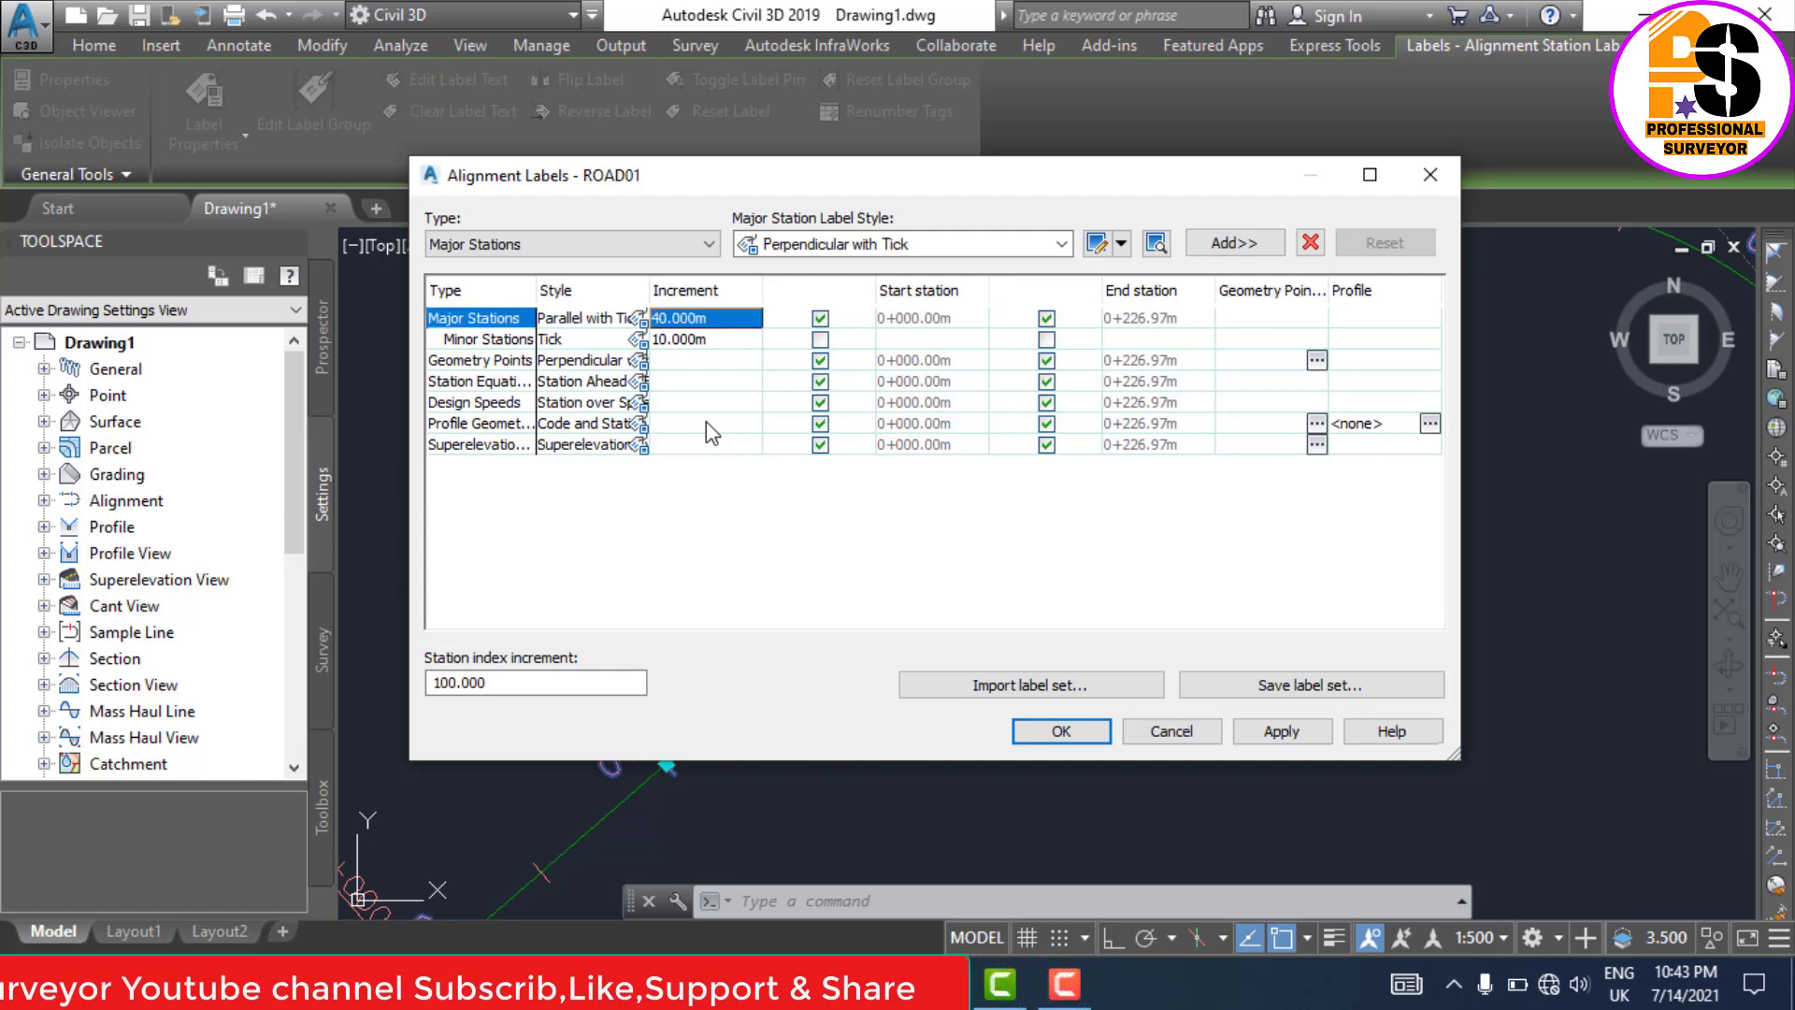
pyautogui.click(1061, 730)
pyautogui.scroll(-4, 773, 533)
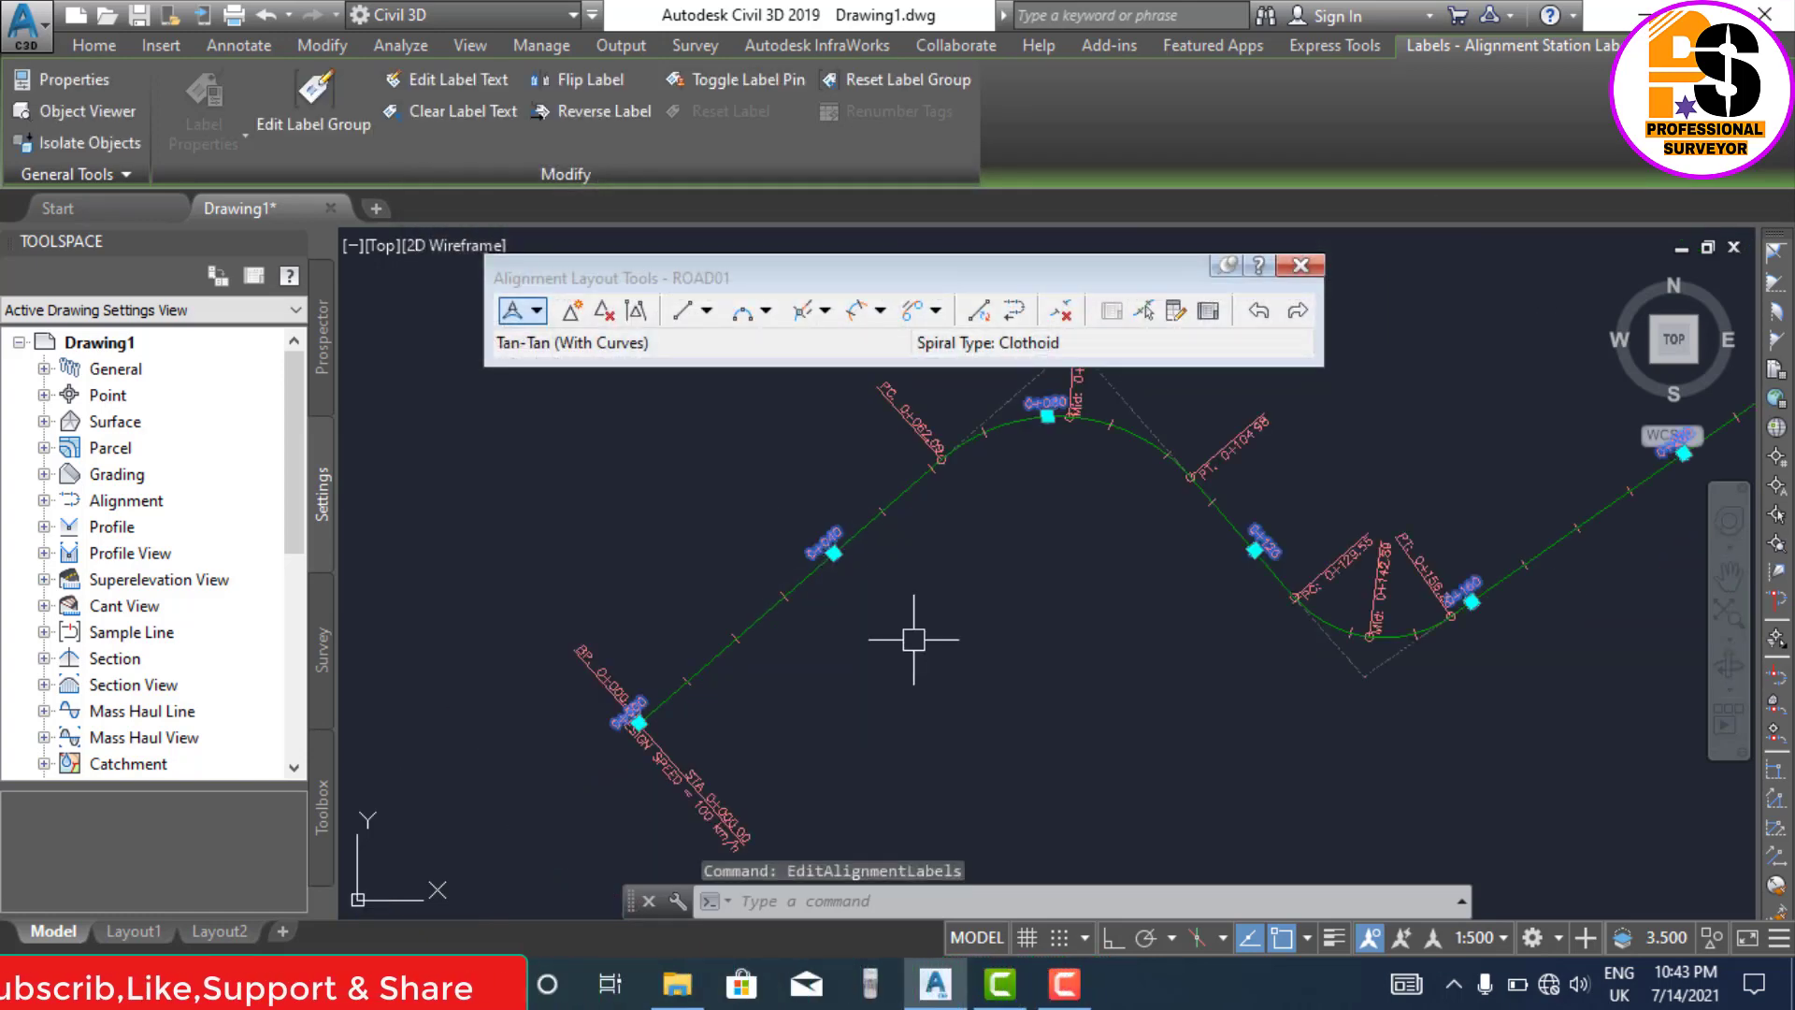
pyautogui.press('Escape')
# Step: Examine the spacing of the major station labels and minor ticks along the tangents and curves
pyautogui.scroll(2, 711, 683)
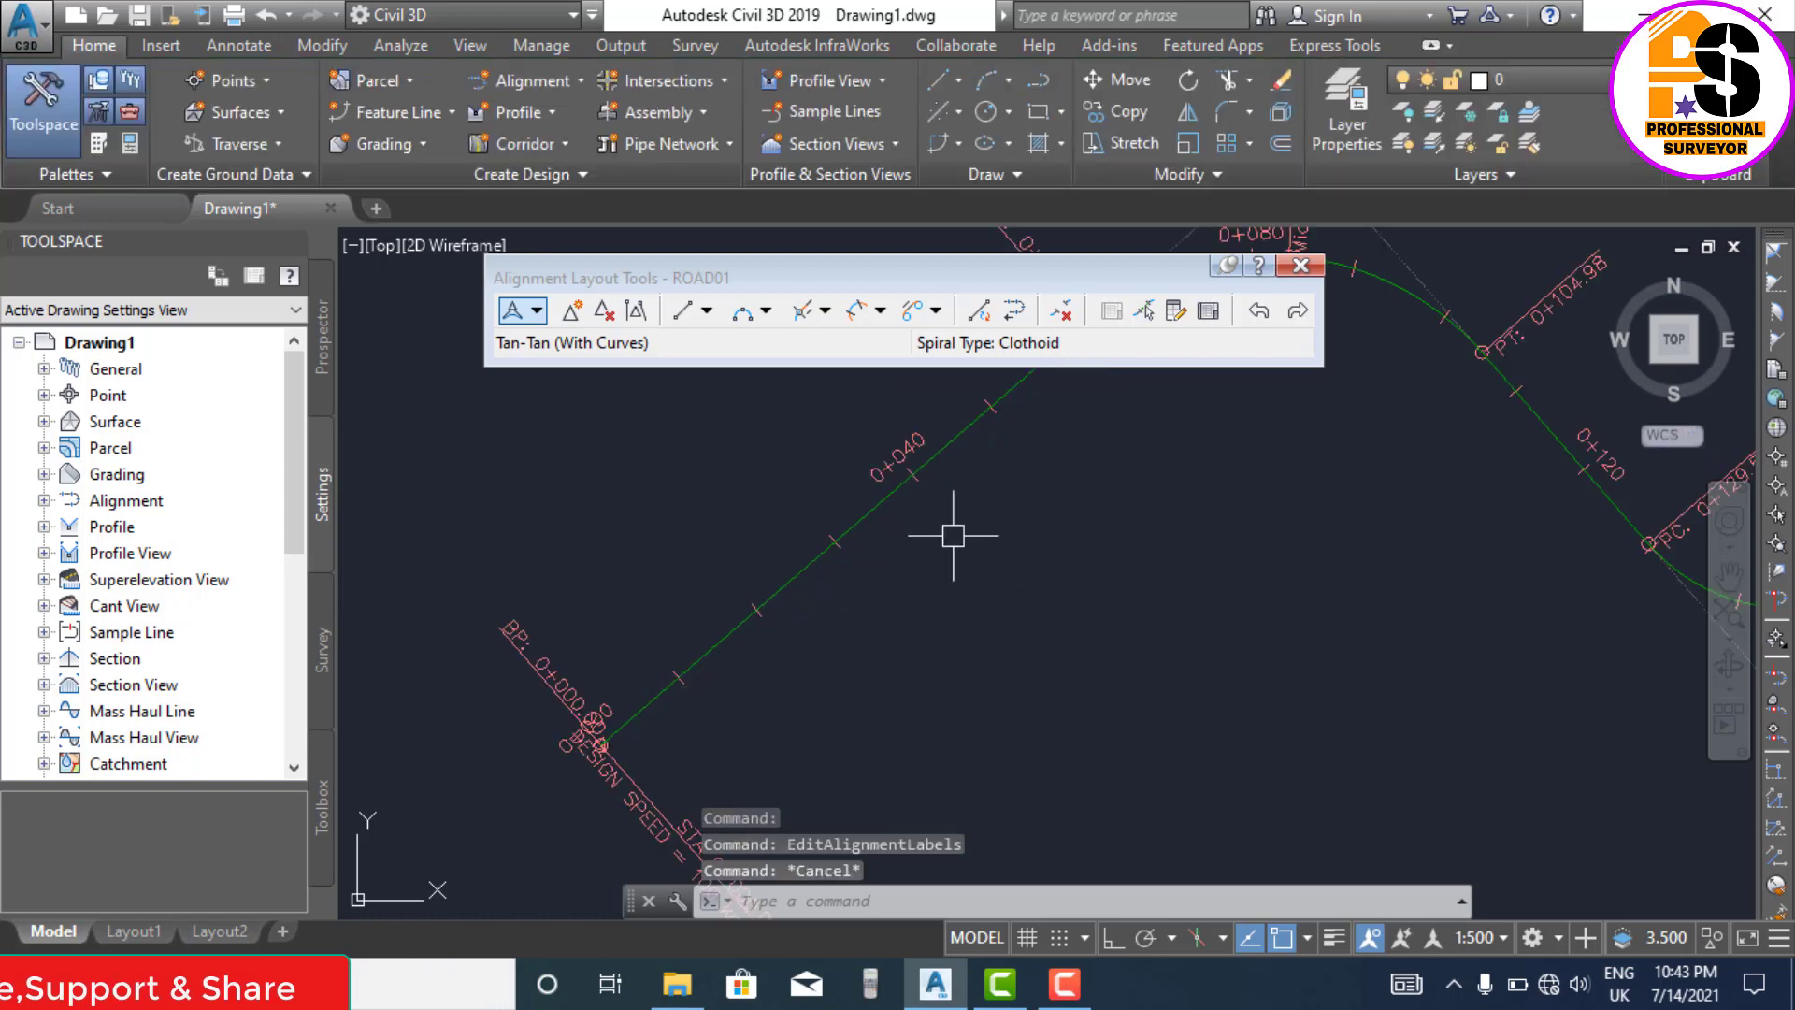
pyautogui.moveTo(953, 536); pyautogui.dragTo(790, 693, button='middle')
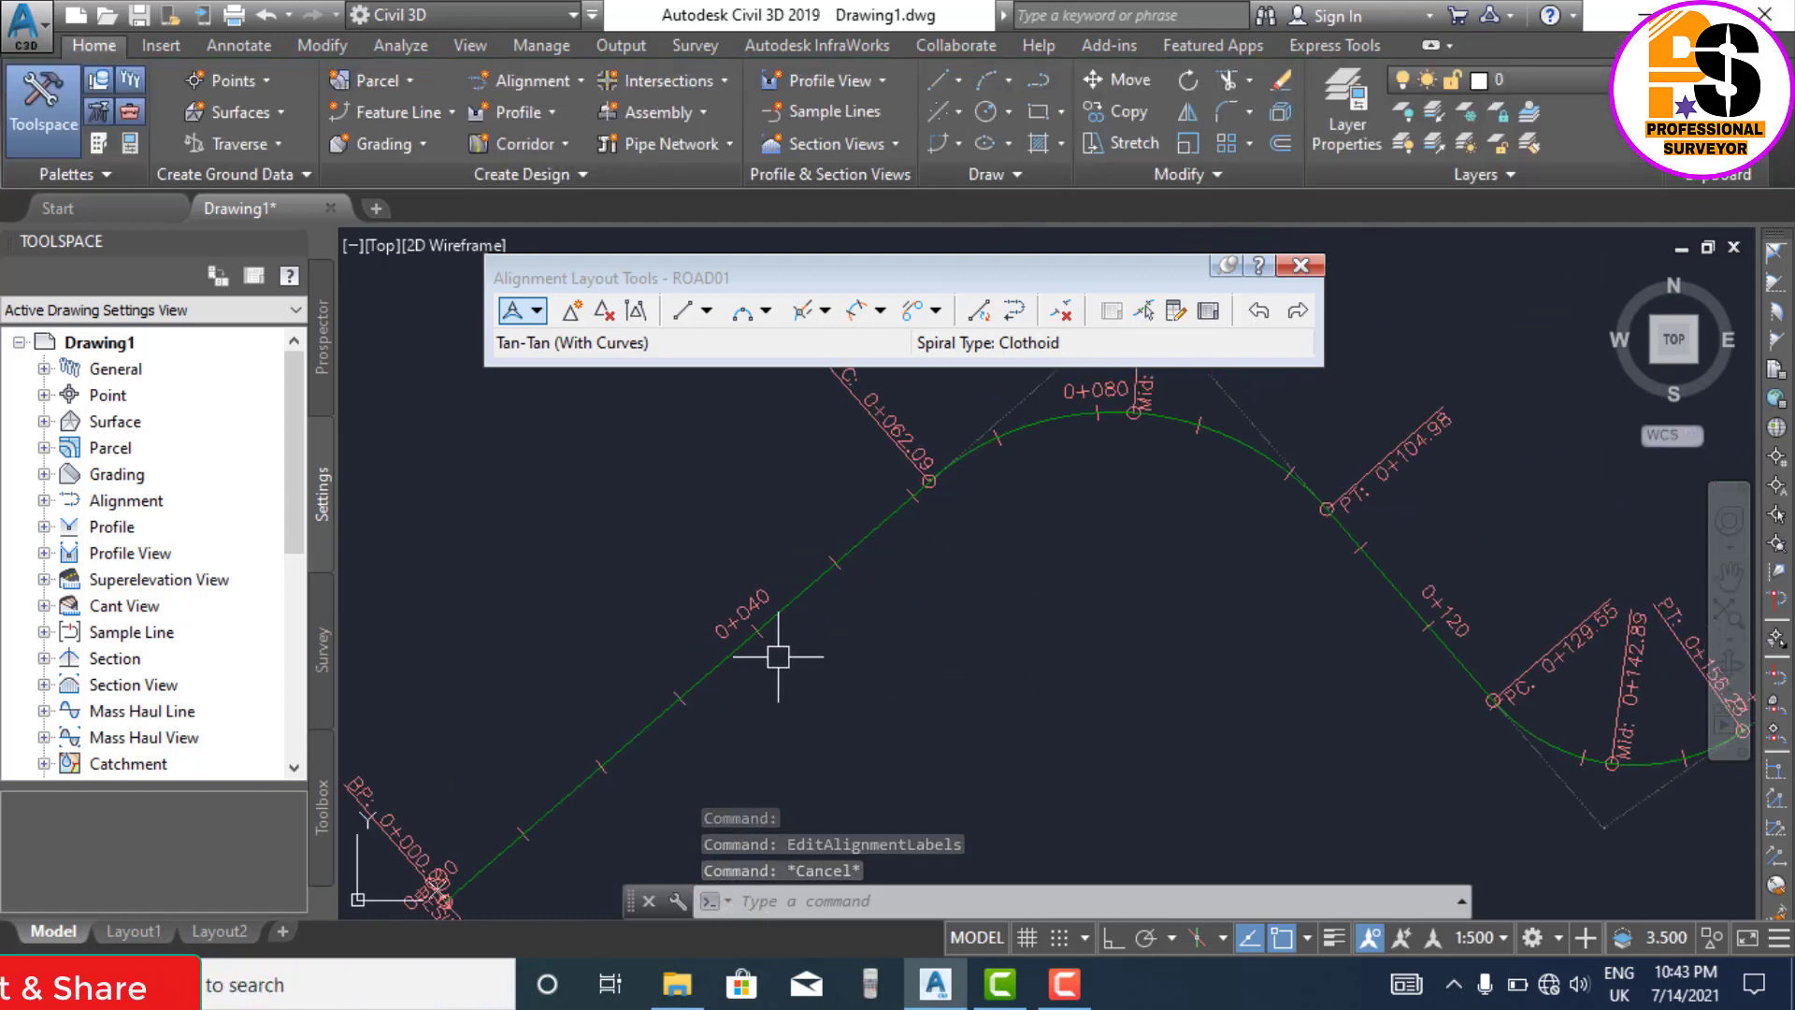
pyautogui.scroll(-2, 516, 634)
pyautogui.scroll(2, 926, 560)
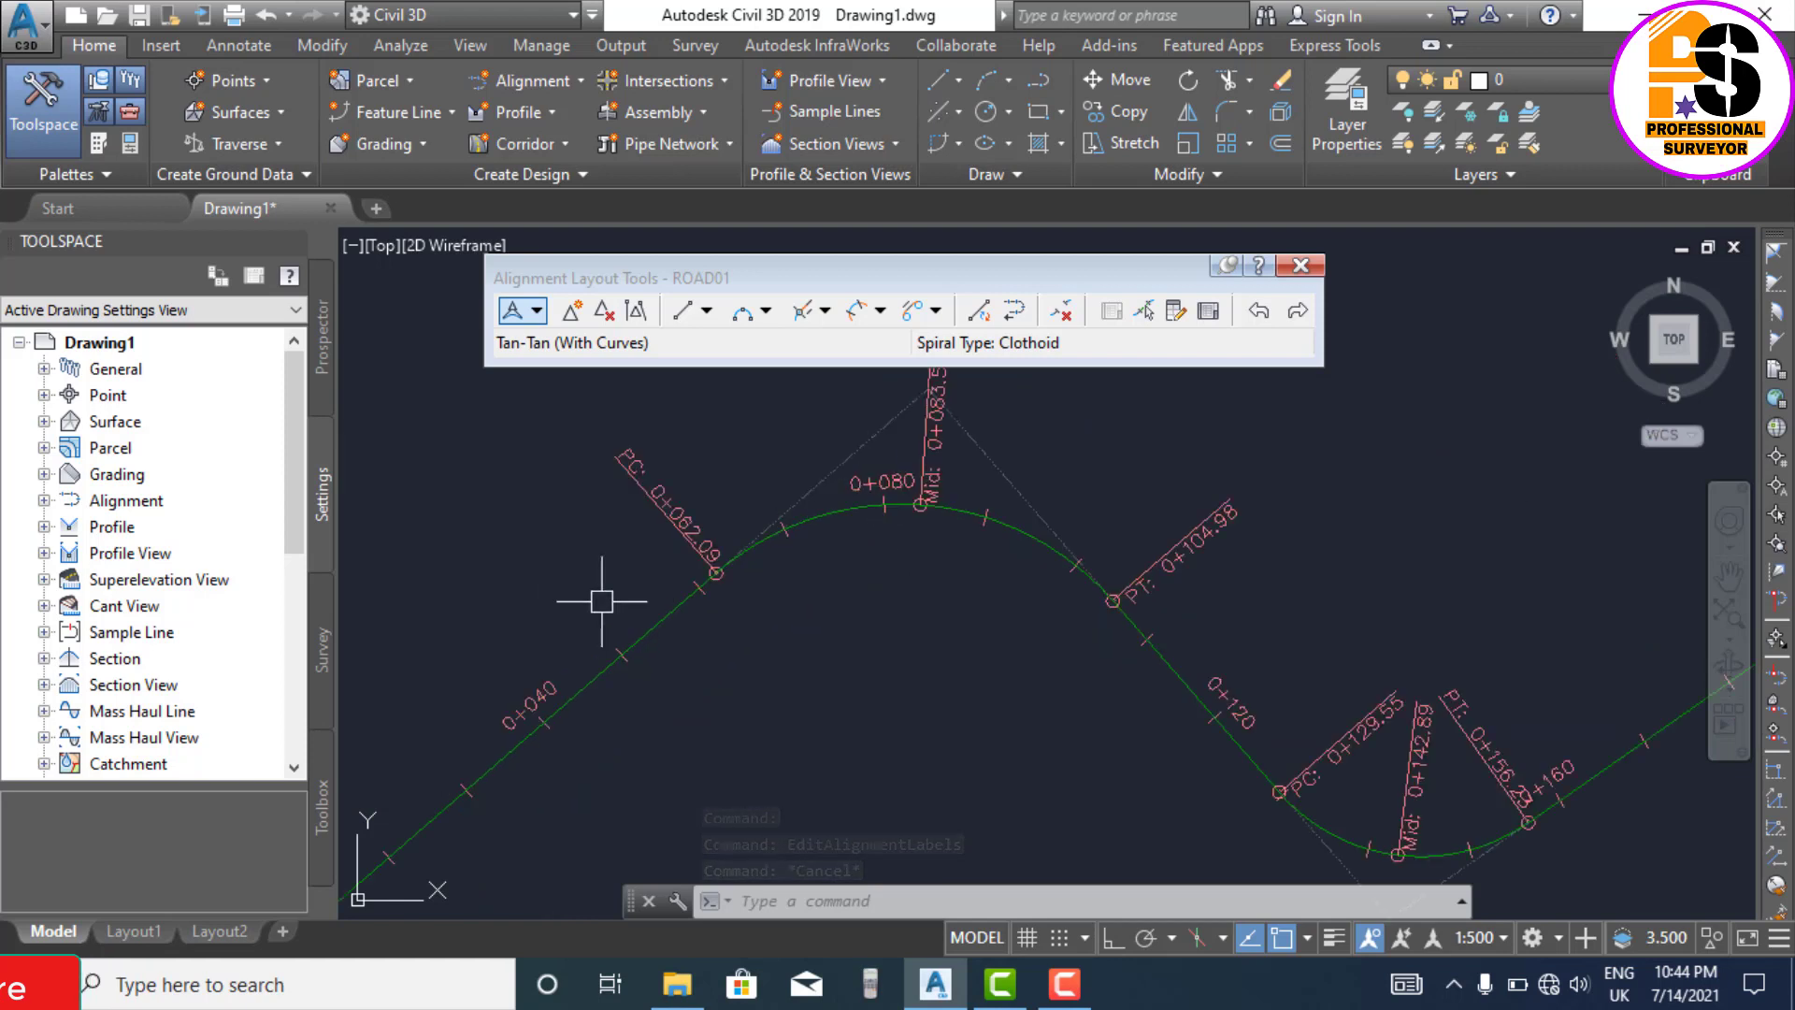
pyautogui.scroll(-1, 514, 593)
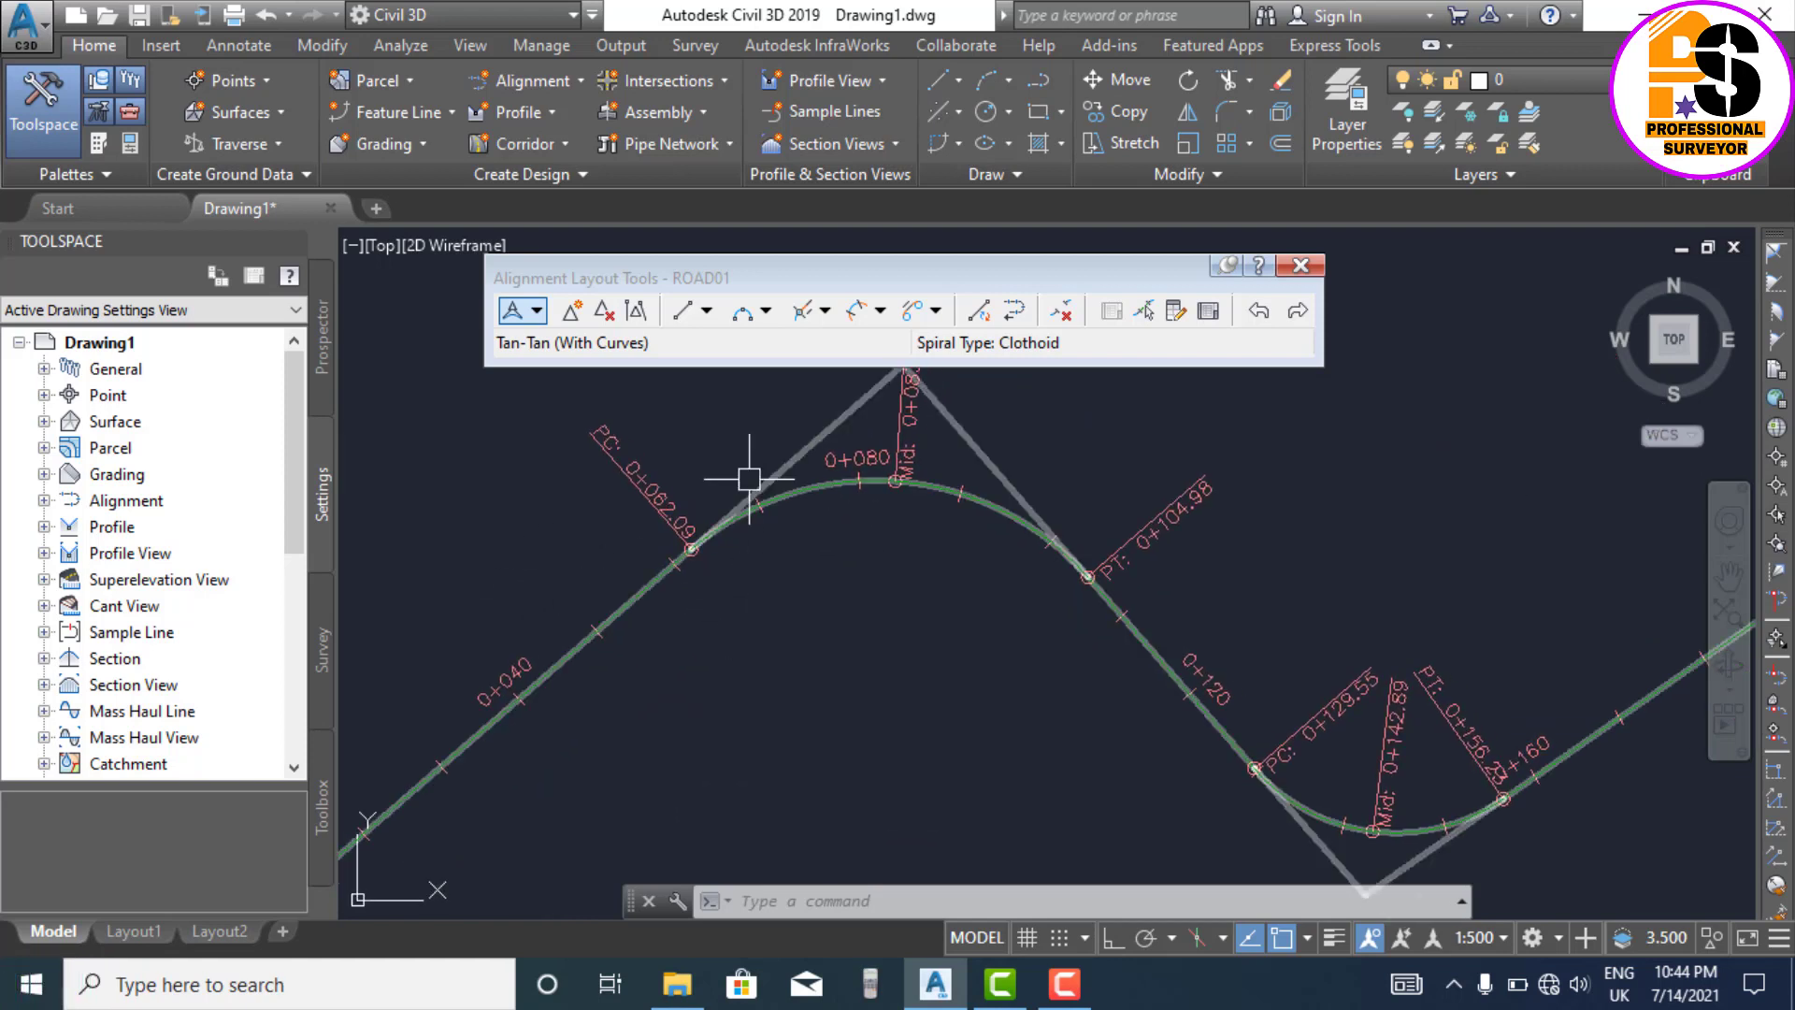
pyautogui.scroll(-2, 749, 473)
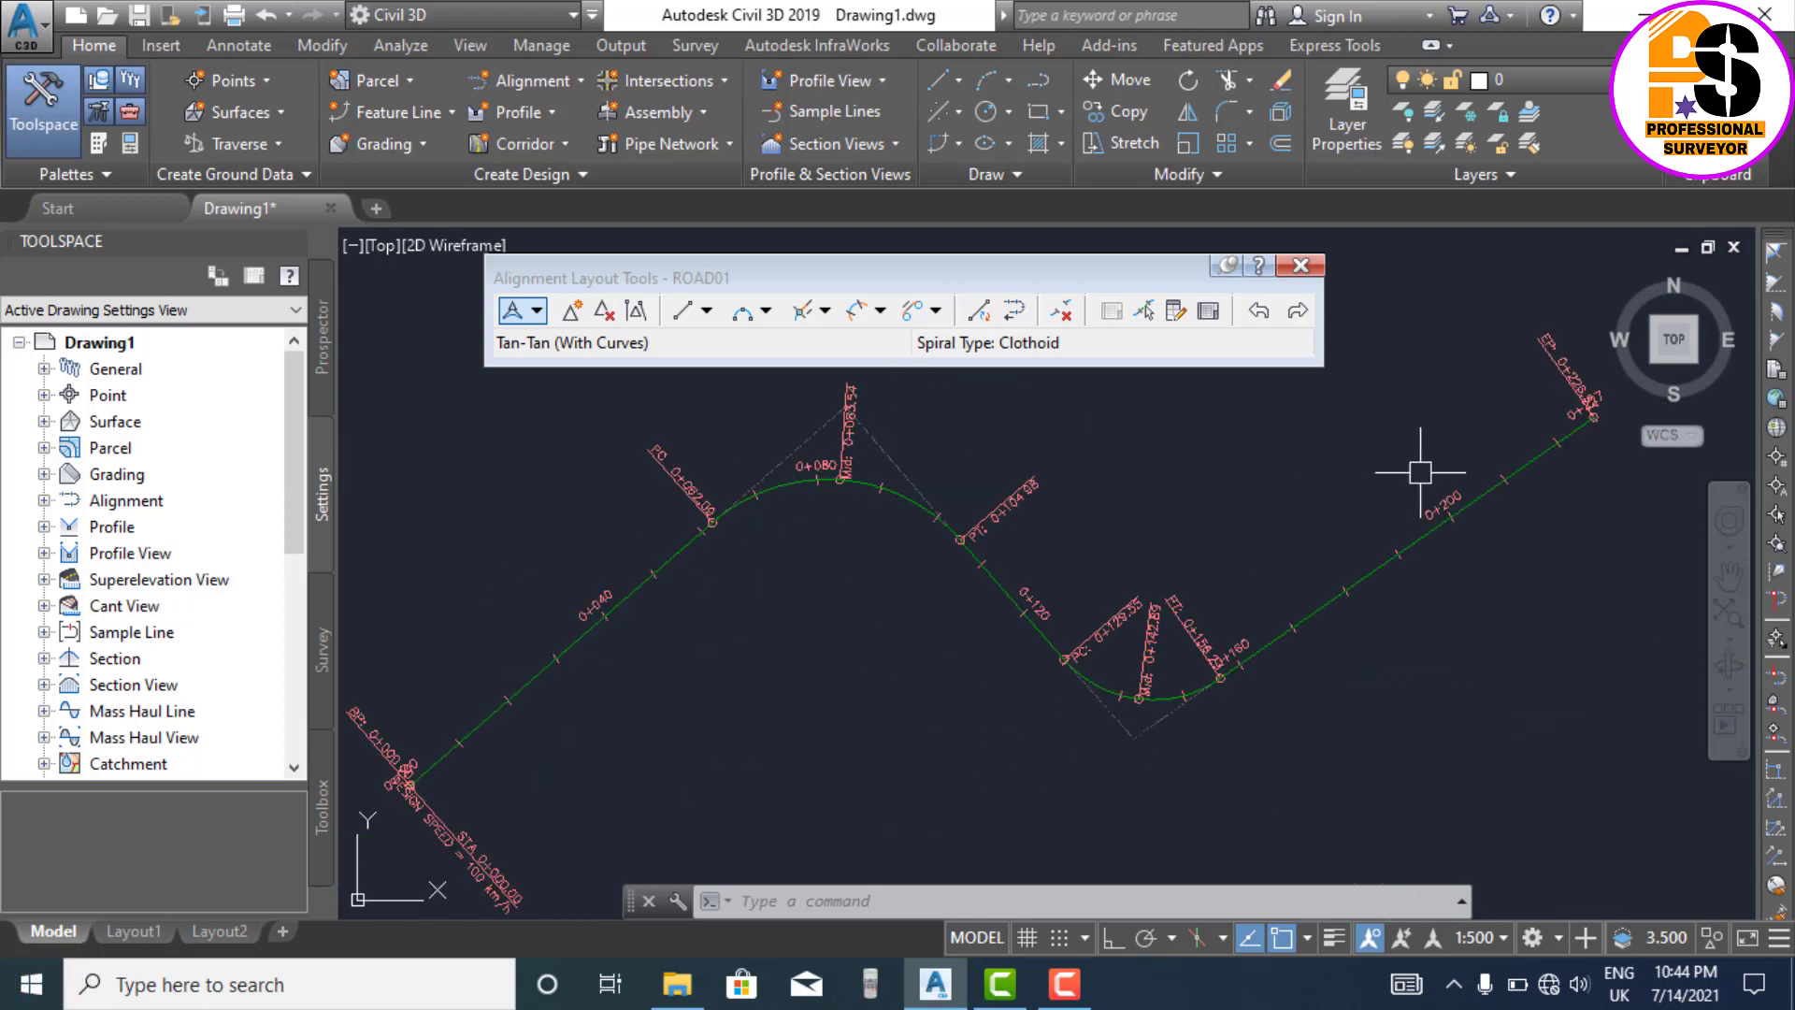
pyautogui.scroll(-2, 1017, 605)
pyautogui.scroll(4, 693, 630)
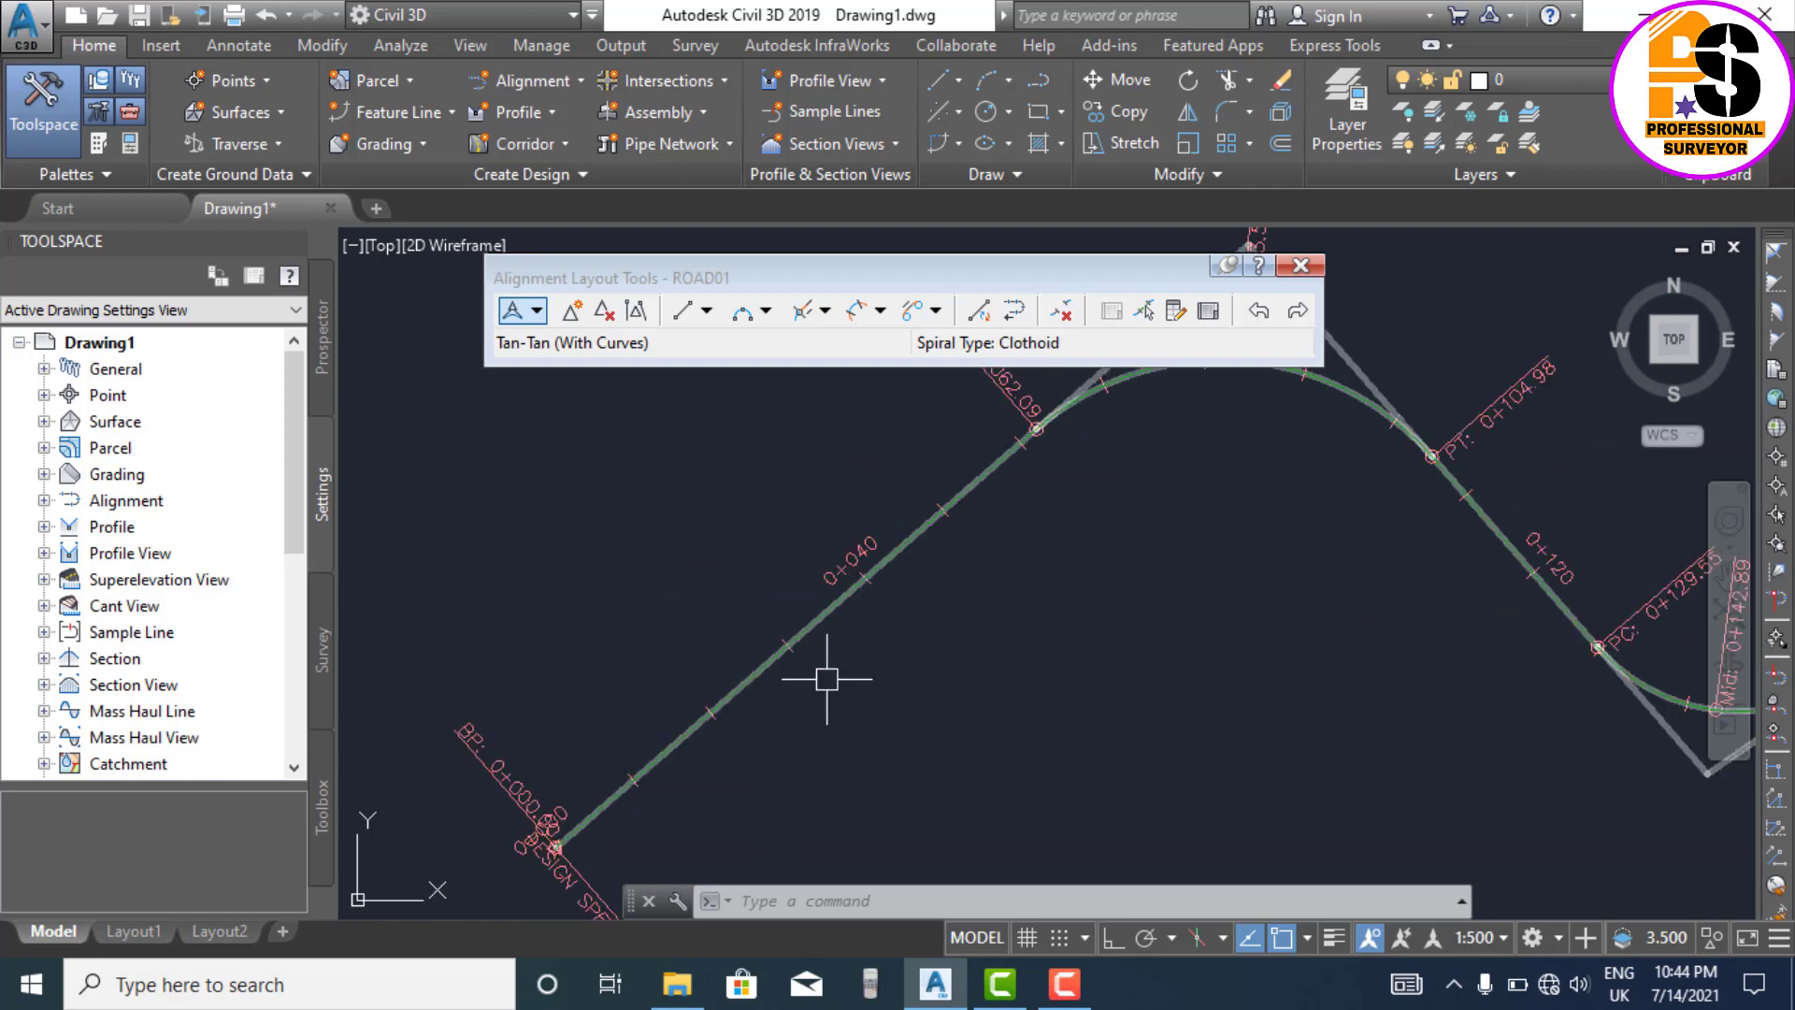
pyautogui.scroll(-1, 806, 671)
pyautogui.moveTo(948, 638); pyautogui.dragTo(828, 601, button='middle')
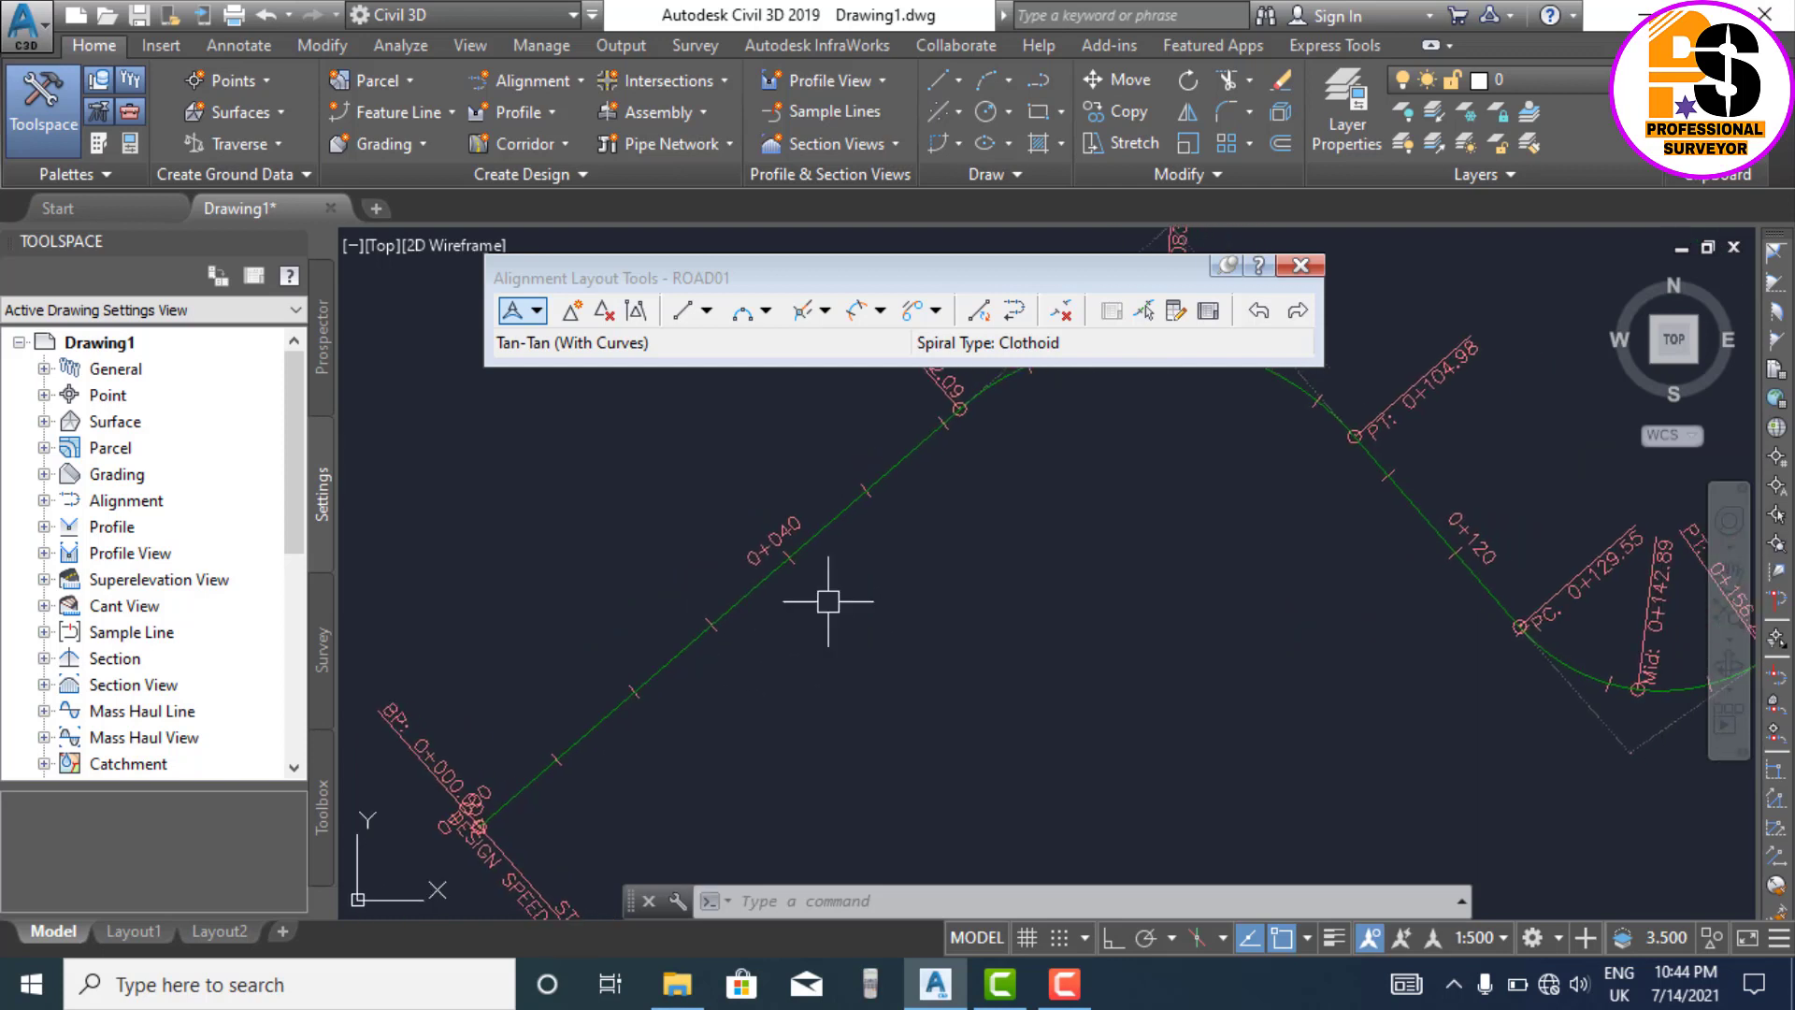
# Step: Edit ROAD01's alignment labels to set the minor station increment to 20 m, and clear the label selection
pyautogui.scroll(2, 762, 509)
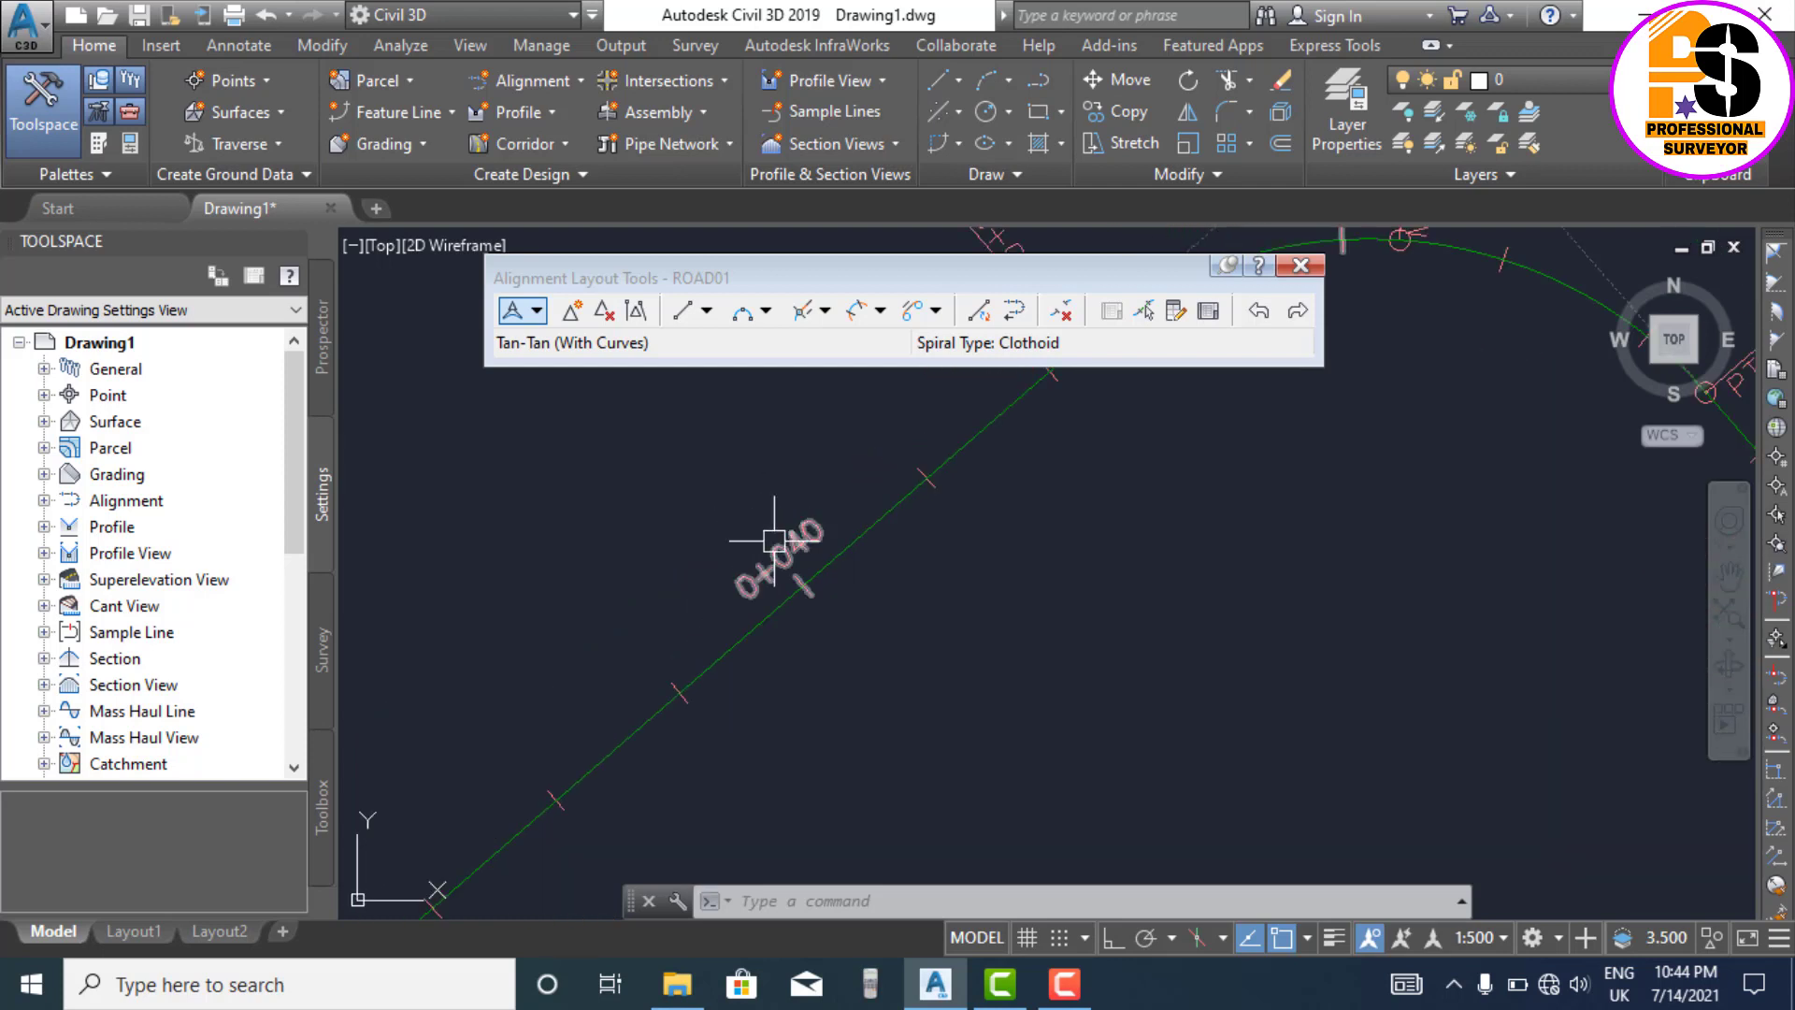
pyautogui.click(775, 541)
pyautogui.rightClick(782, 547)
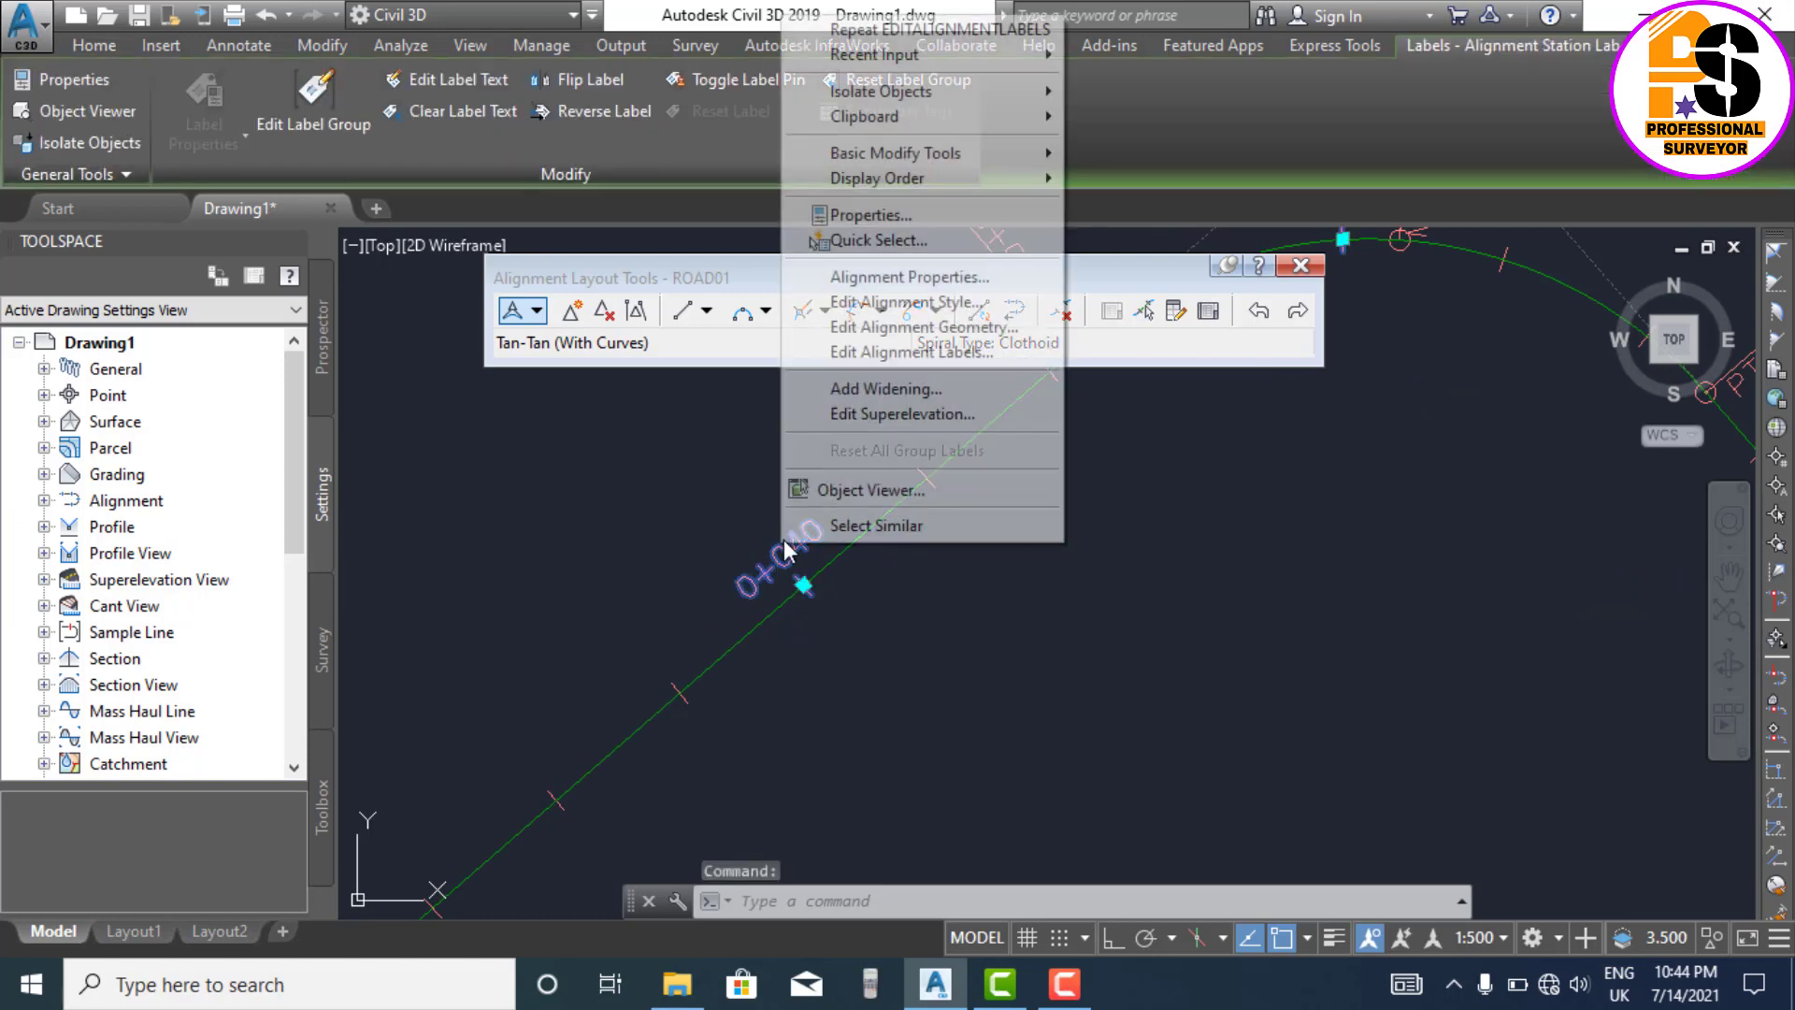
pyautogui.click(886, 356)
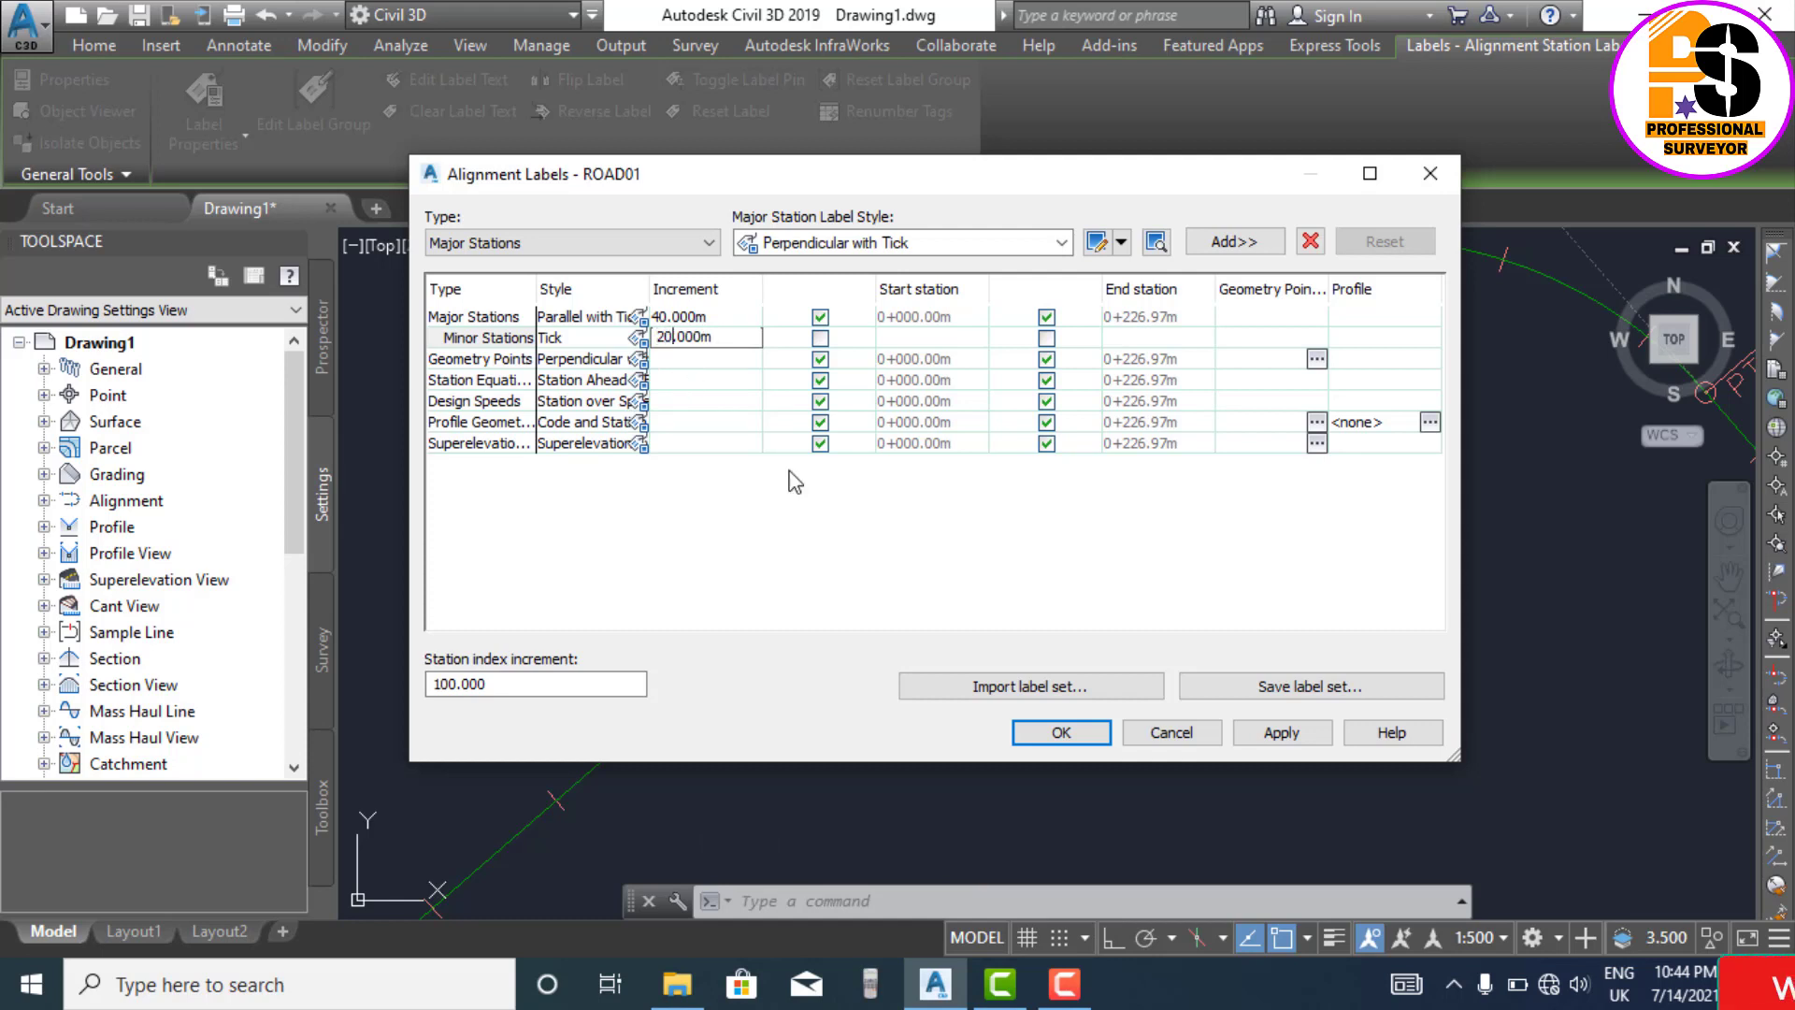
pyautogui.click(1097, 727)
pyautogui.scroll(-5, 919, 702)
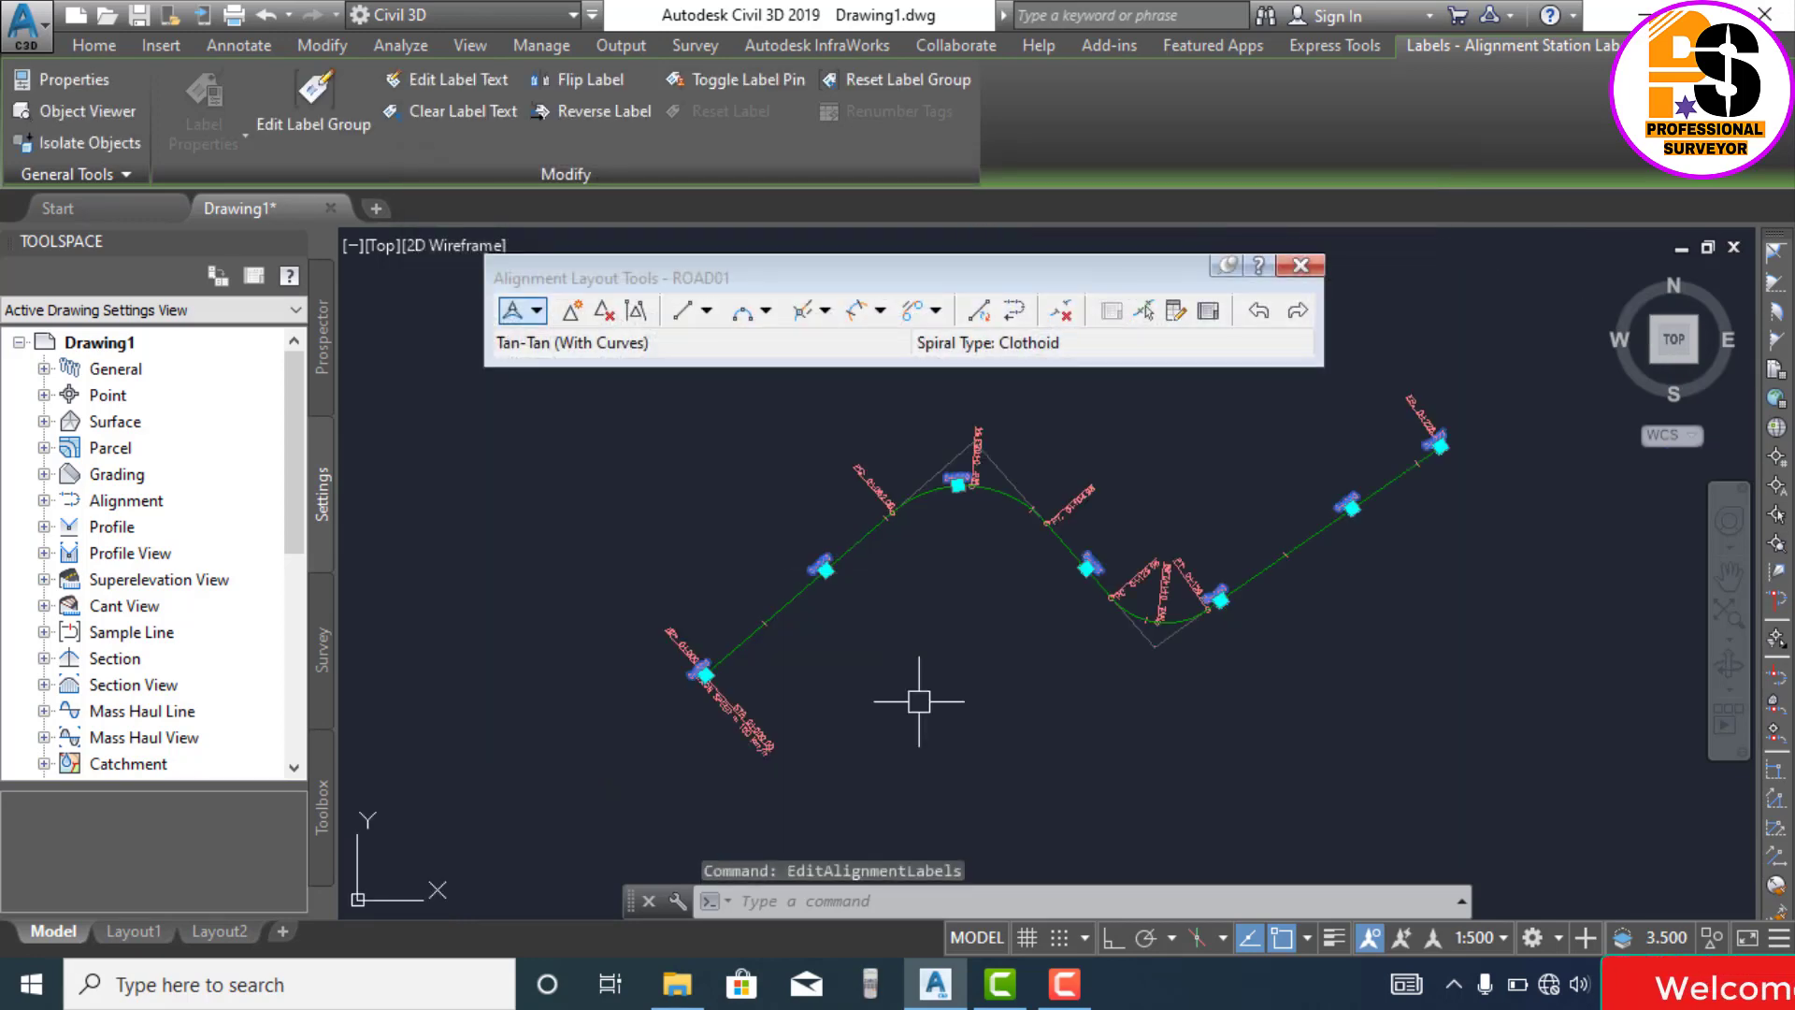
pyautogui.press('Escape')
# Step: Examine the 20 m minor ticks, major station labels and geometry point labels along the whole alignment
pyautogui.scroll(3, 789, 645)
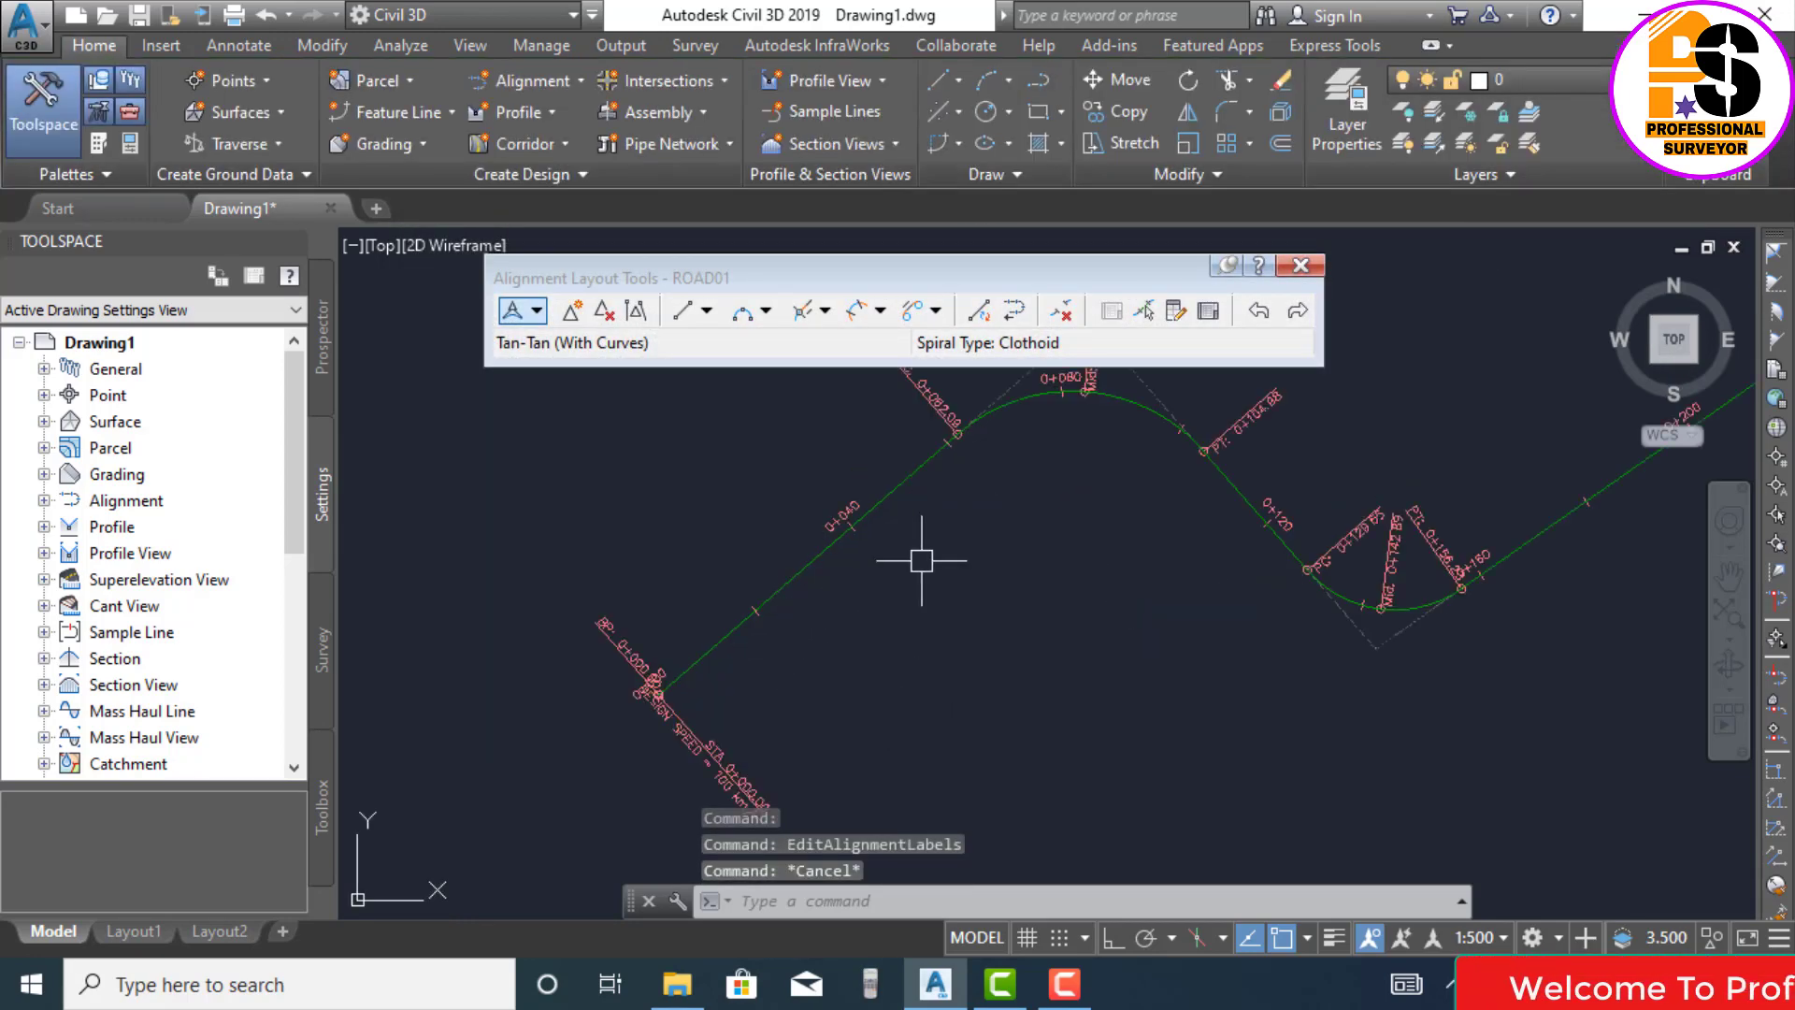
pyautogui.scroll(-3, 832, 543)
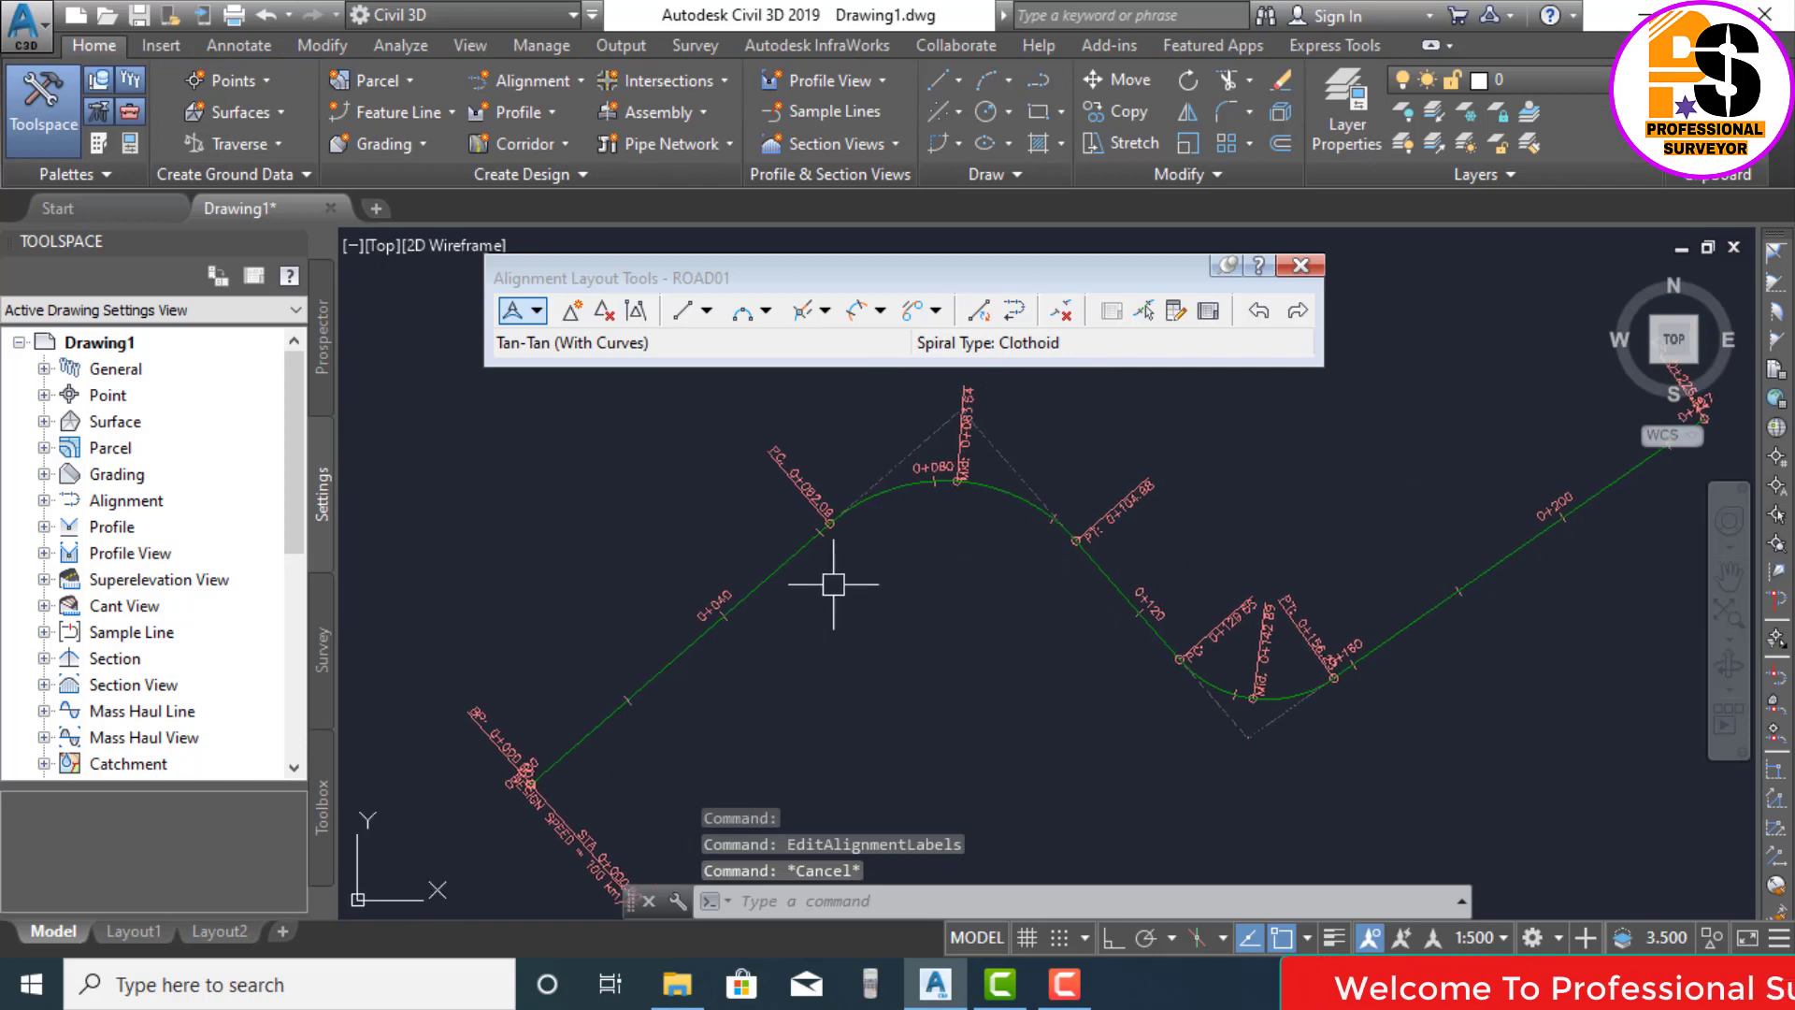
pyautogui.scroll(-2, 951, 625)
pyautogui.moveTo(951, 625); pyautogui.dragTo(867, 616, button='middle')
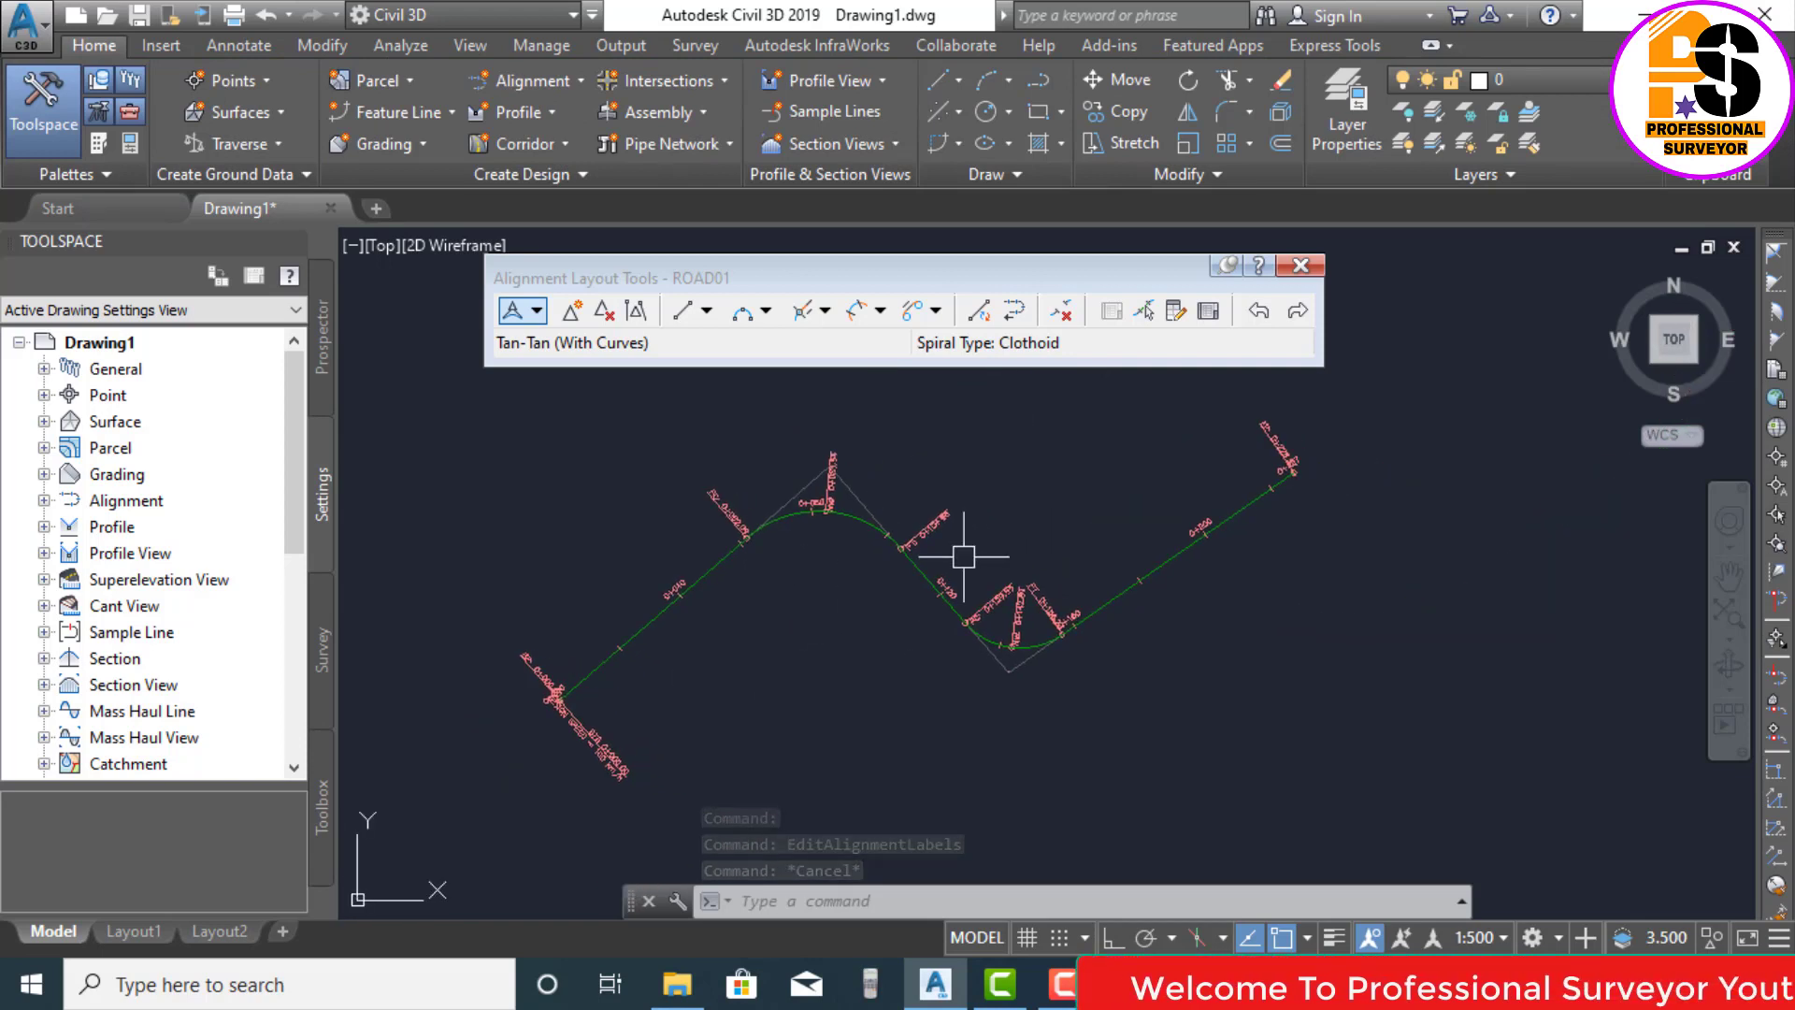
pyautogui.scroll(2, 909, 483)
pyautogui.scroll(-2, 909, 483)
pyautogui.moveTo(909, 483); pyautogui.dragTo(966, 505, button='middle')
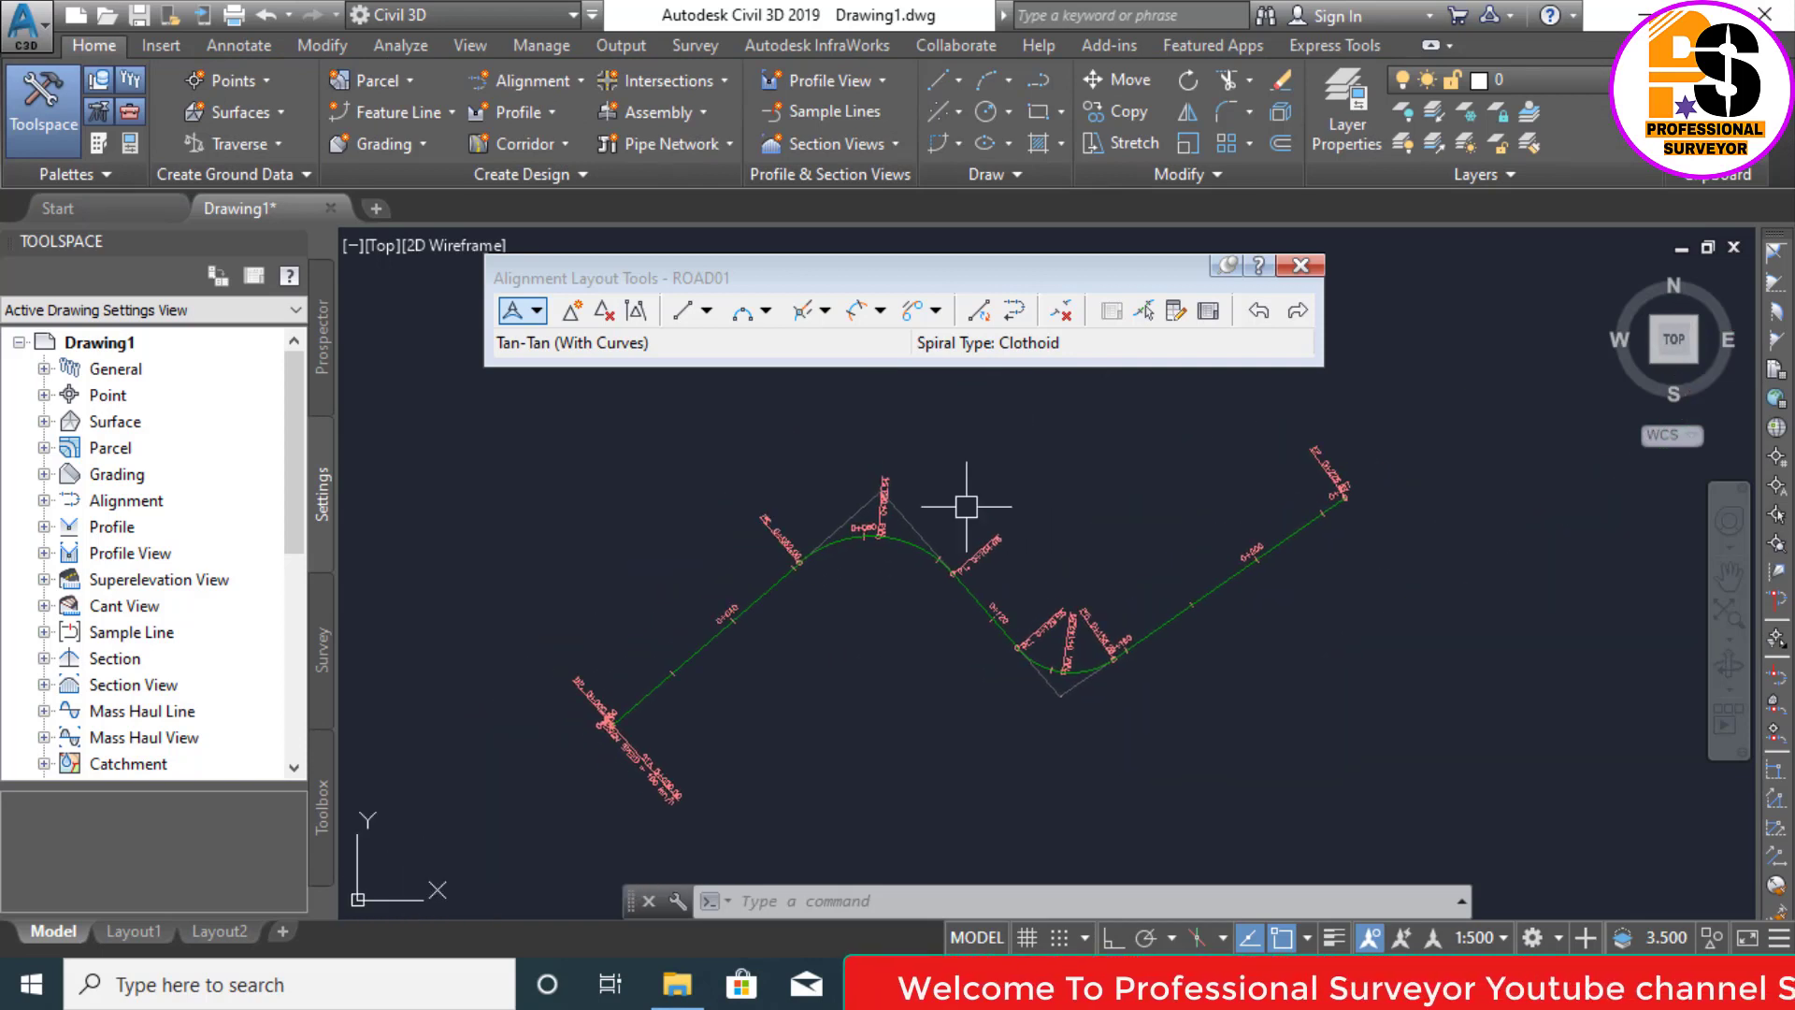
pyautogui.scroll(2, 878, 477)
pyautogui.scroll(2, 885, 578)
pyautogui.scroll(-2, 914, 684)
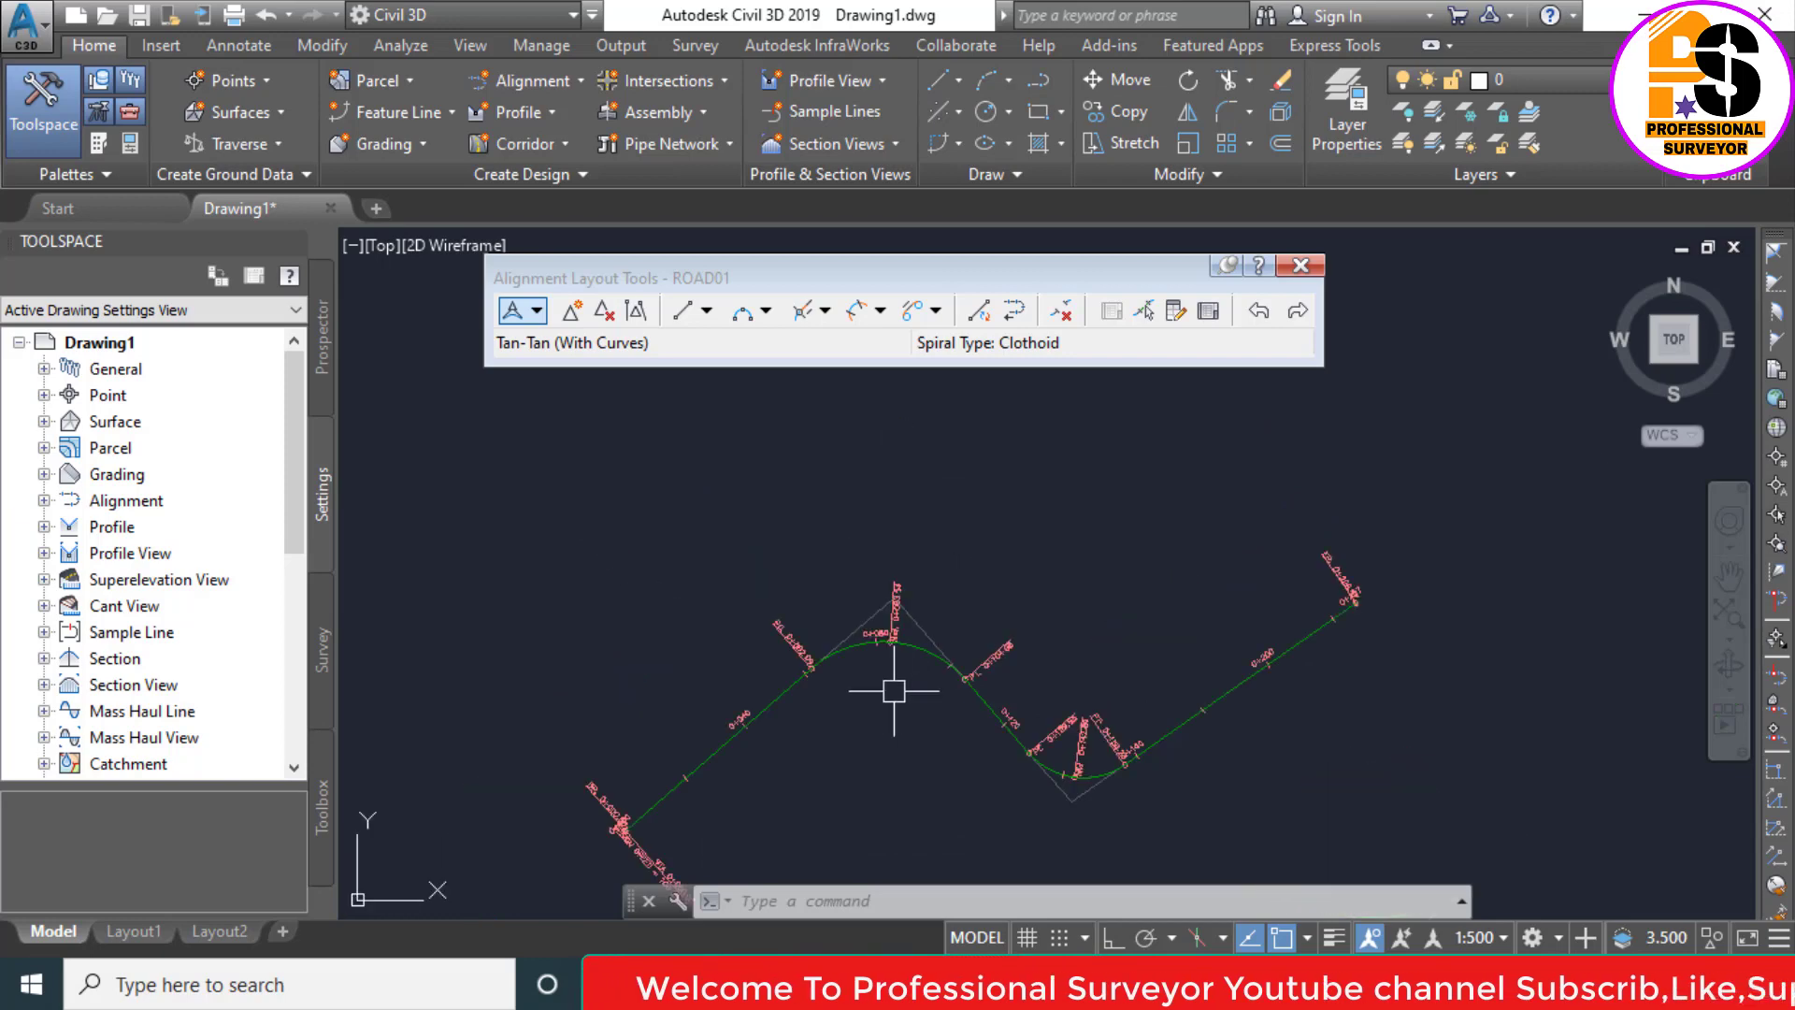
pyautogui.moveTo(914, 689)
pyautogui.mouseDown(button='middle')
pyautogui.moveTo(813, 661)
pyautogui.moveTo(772, 577)
pyautogui.mouseUp(button='middle')
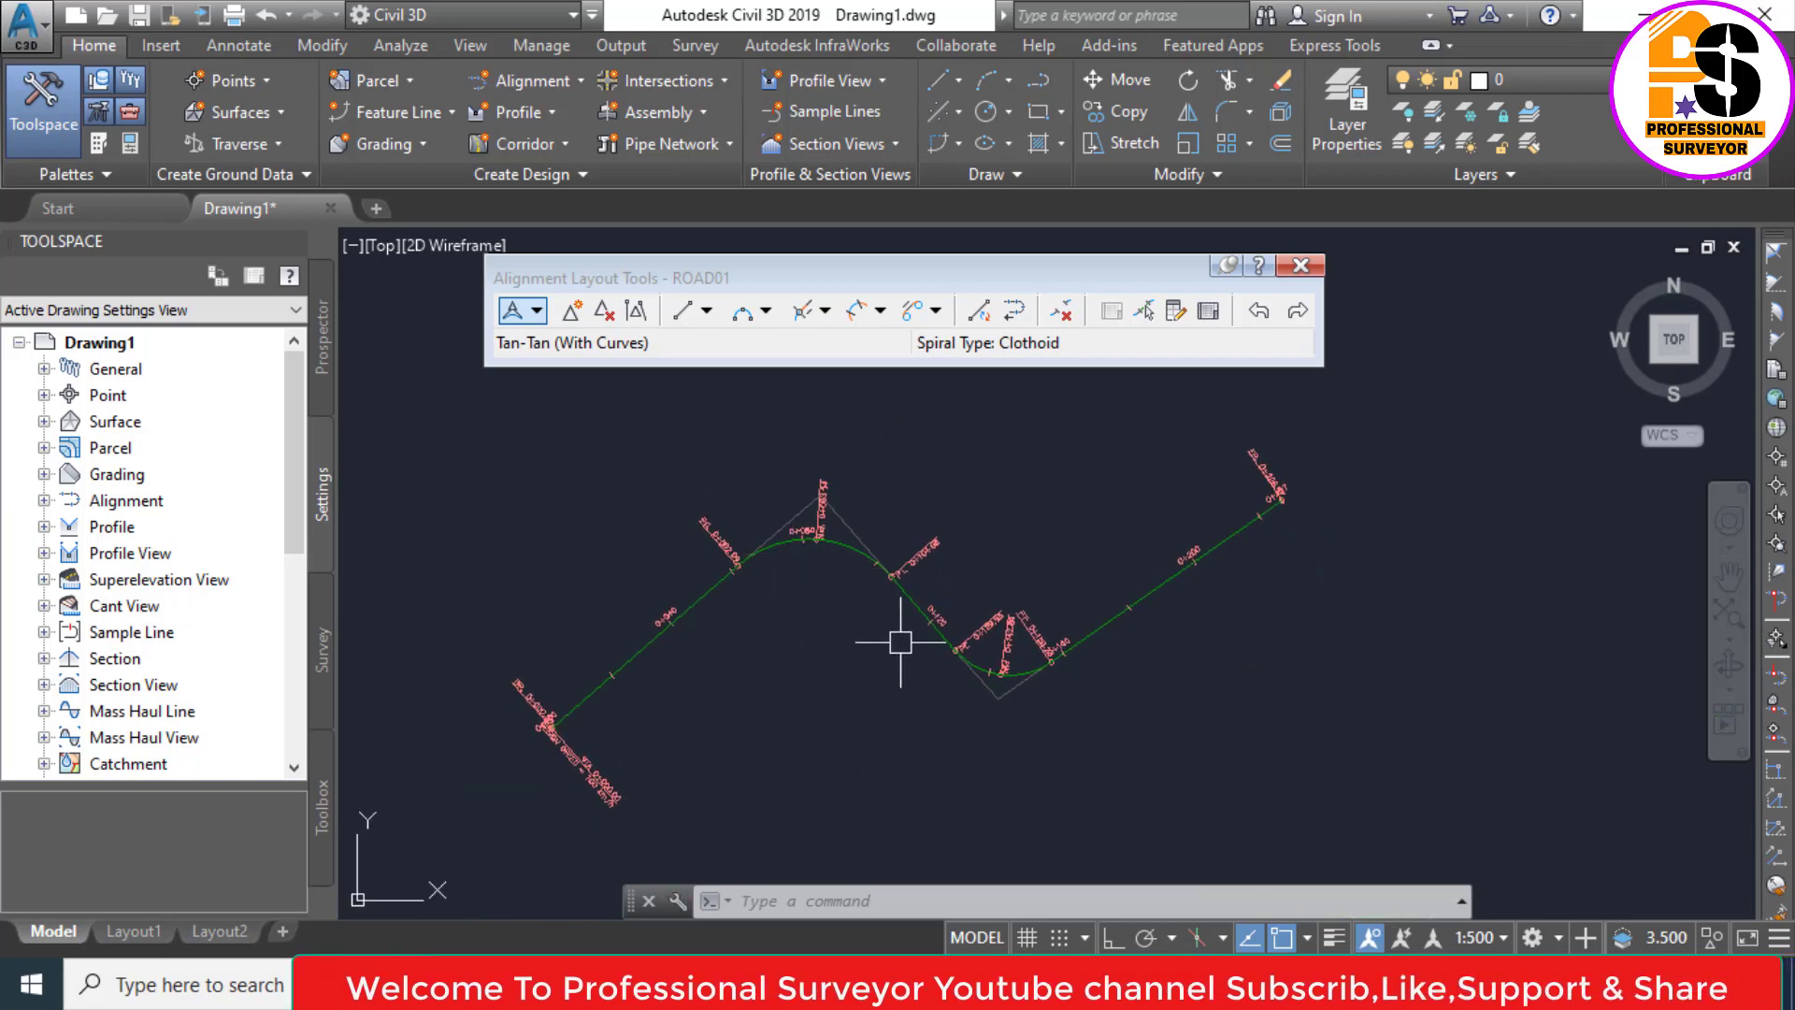
# Step: Insert a PI outside the first curve, between its existing PI and its PT, and end the Insert PI command
pyautogui.scroll(4, 835, 555)
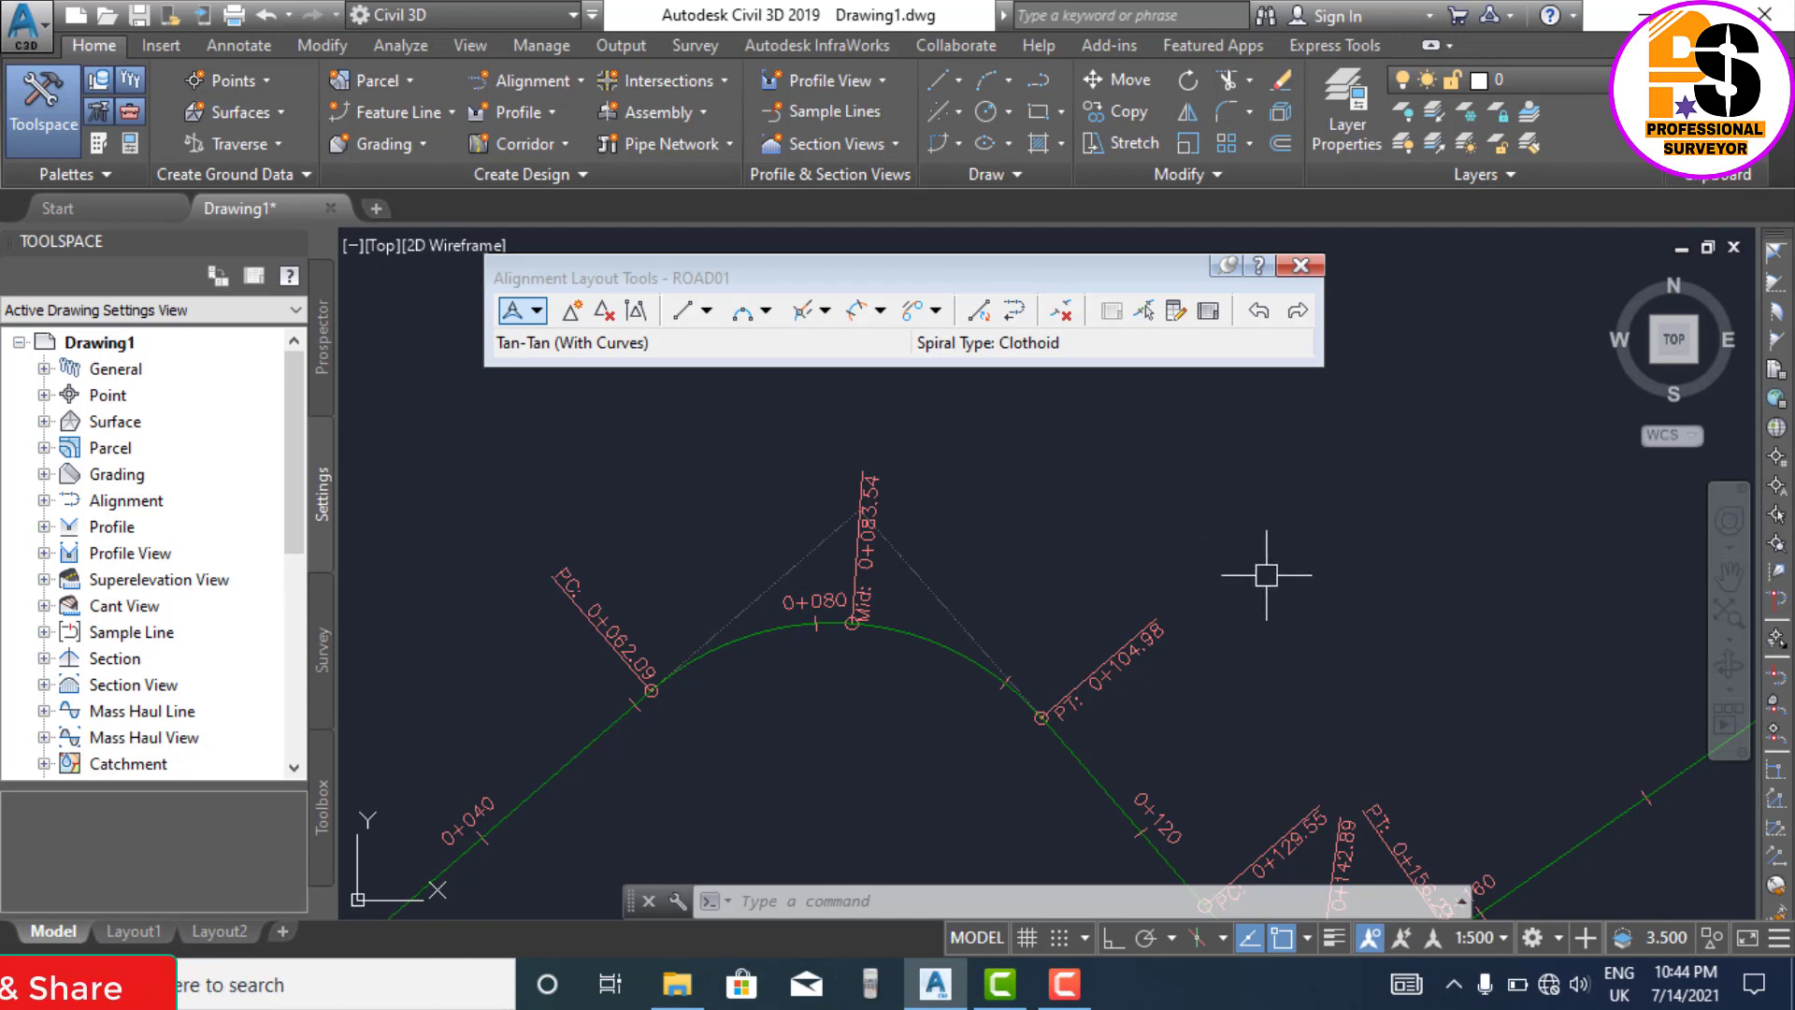
pyautogui.click(572, 314)
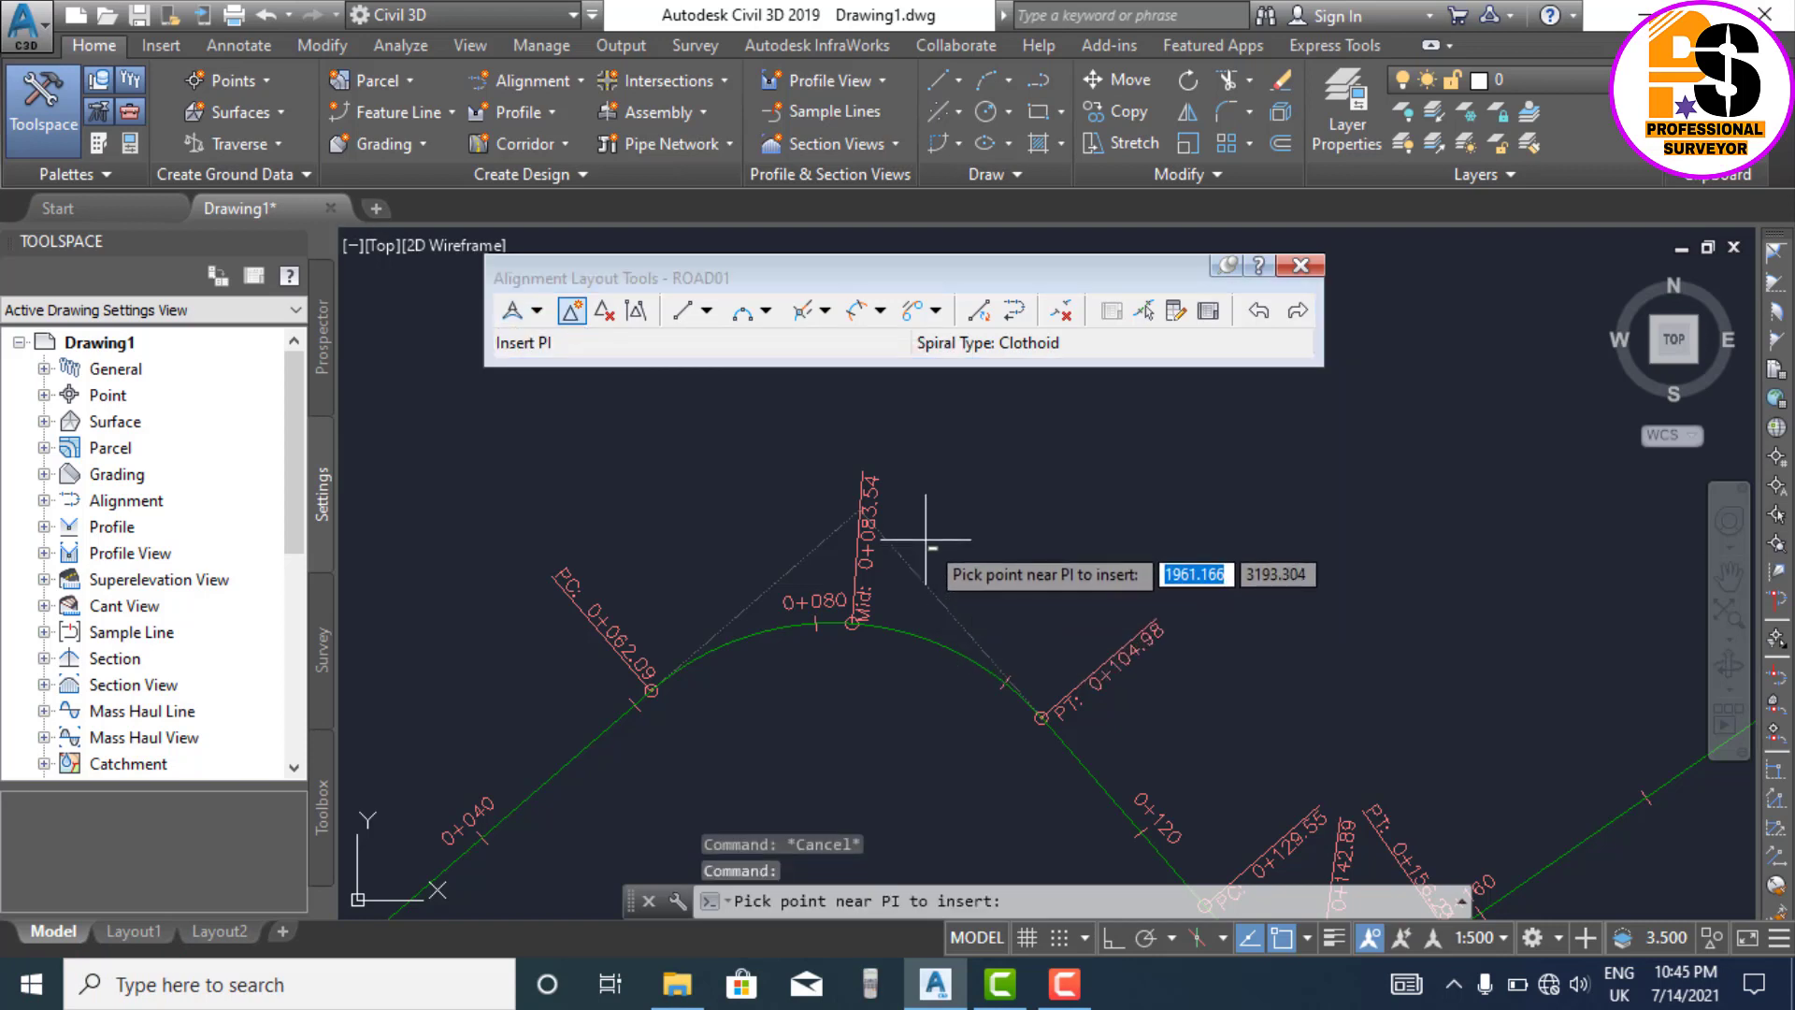
pyautogui.click(1015, 562)
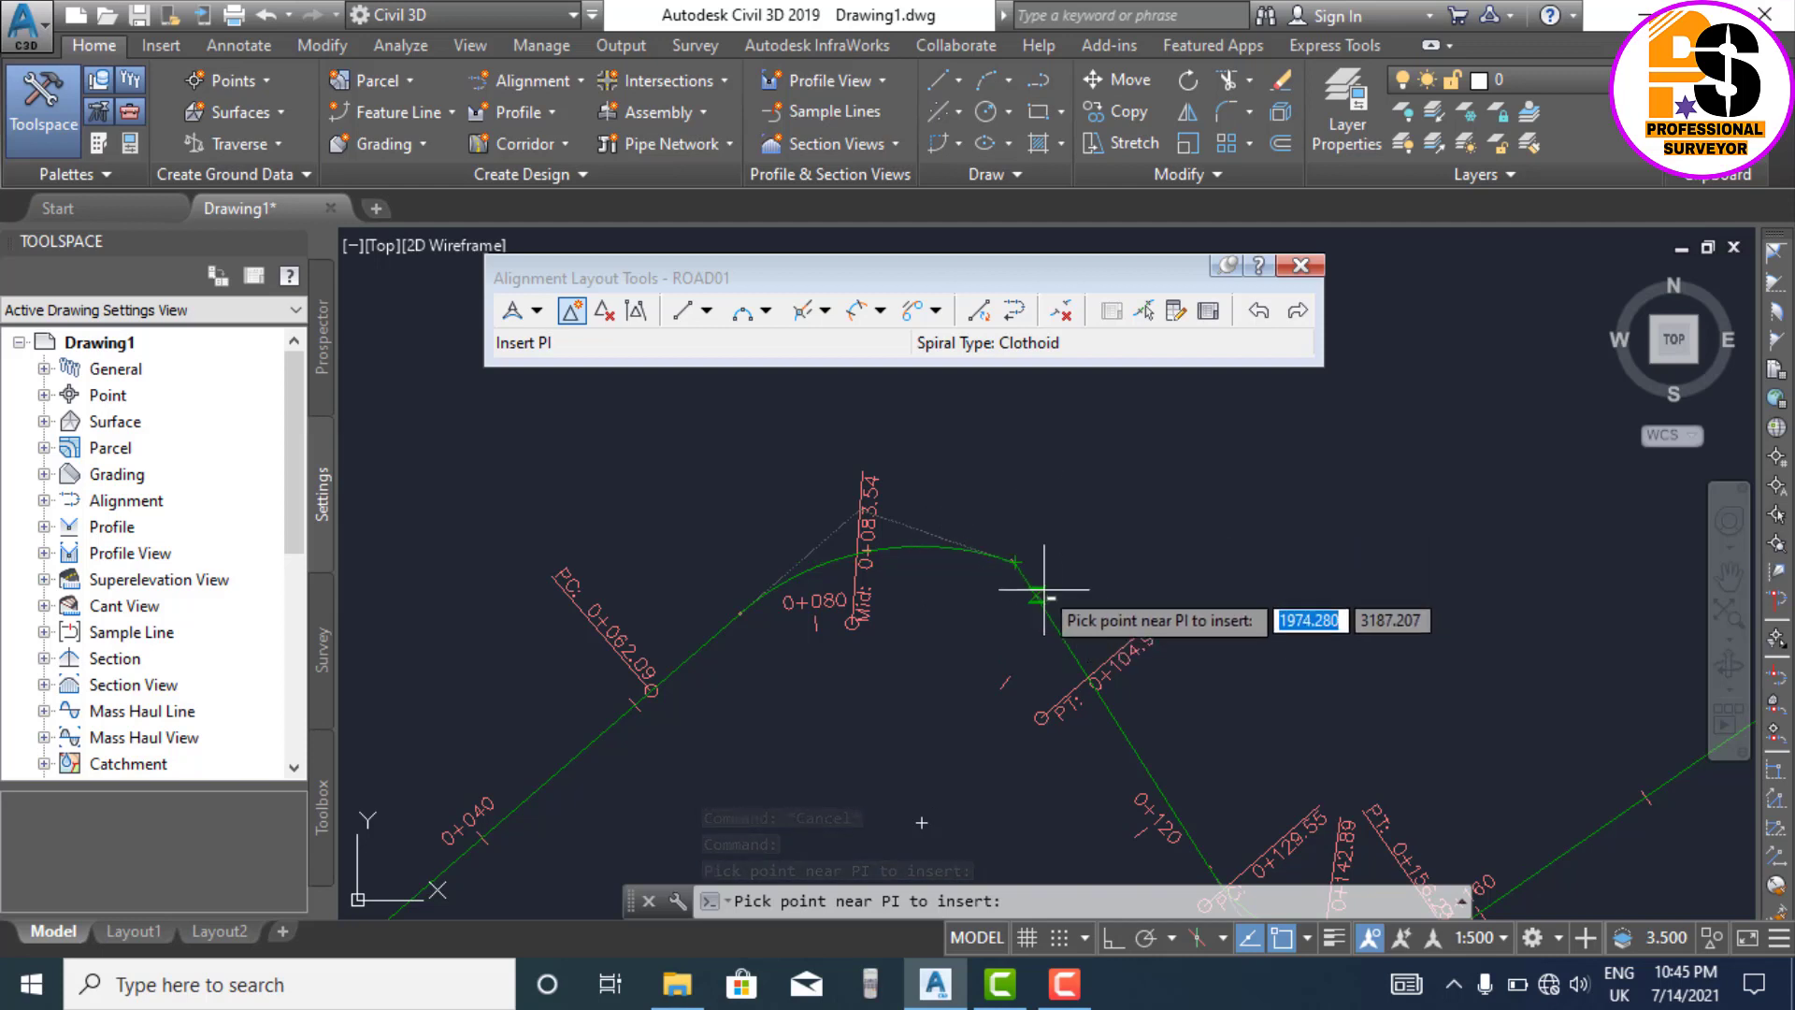
pyautogui.click(1059, 540)
pyautogui.press('Escape')
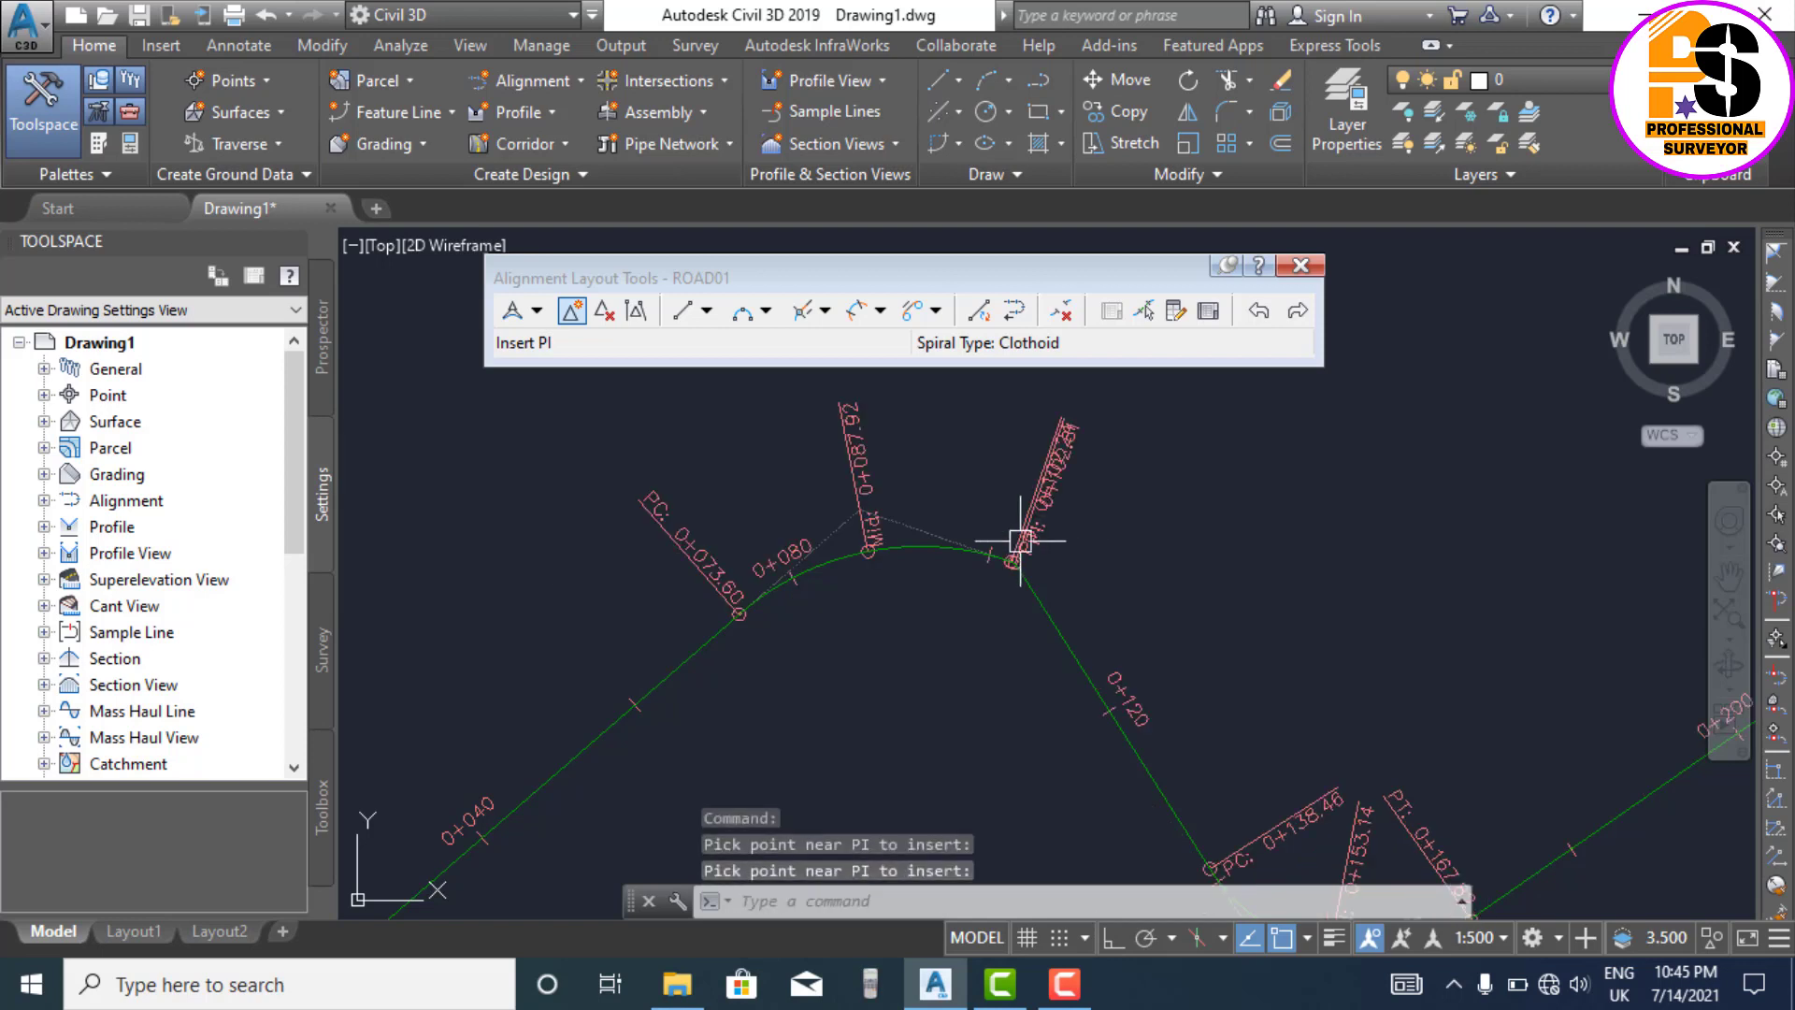
pyautogui.scroll(-2, 893, 529)
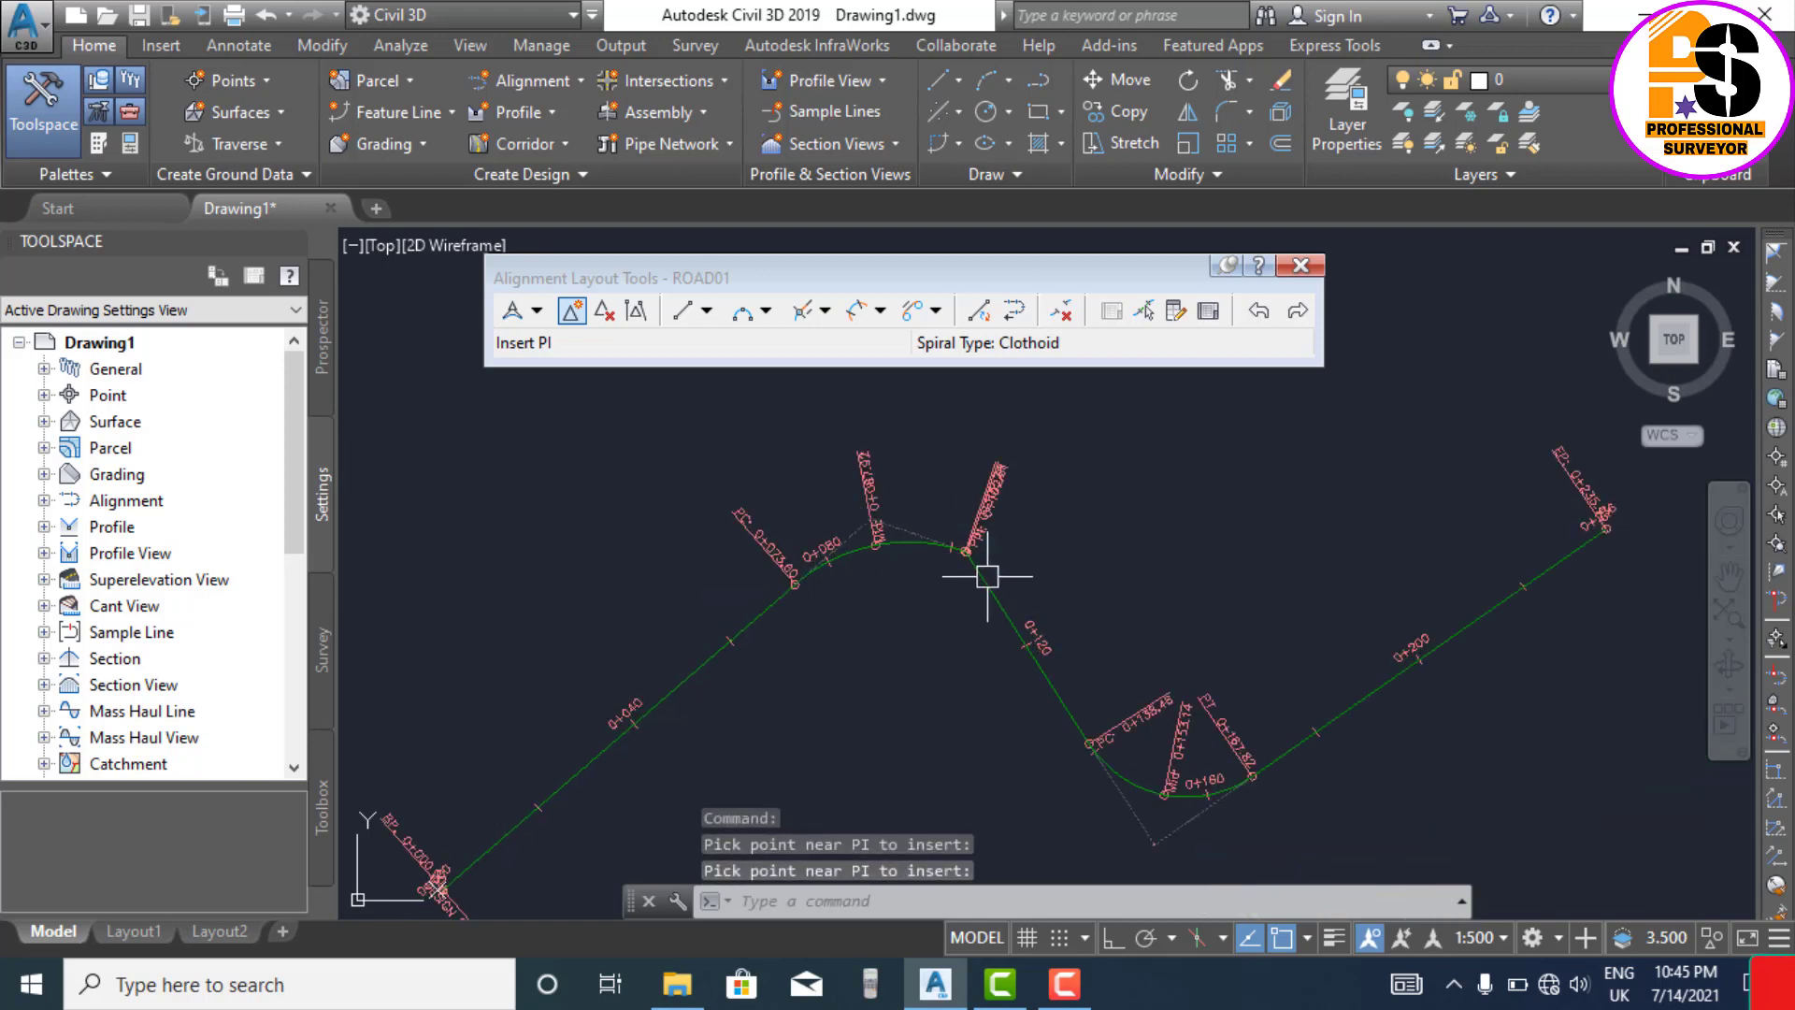
pyautogui.scroll(2, 1037, 634)
pyautogui.scroll(-1, 901, 653)
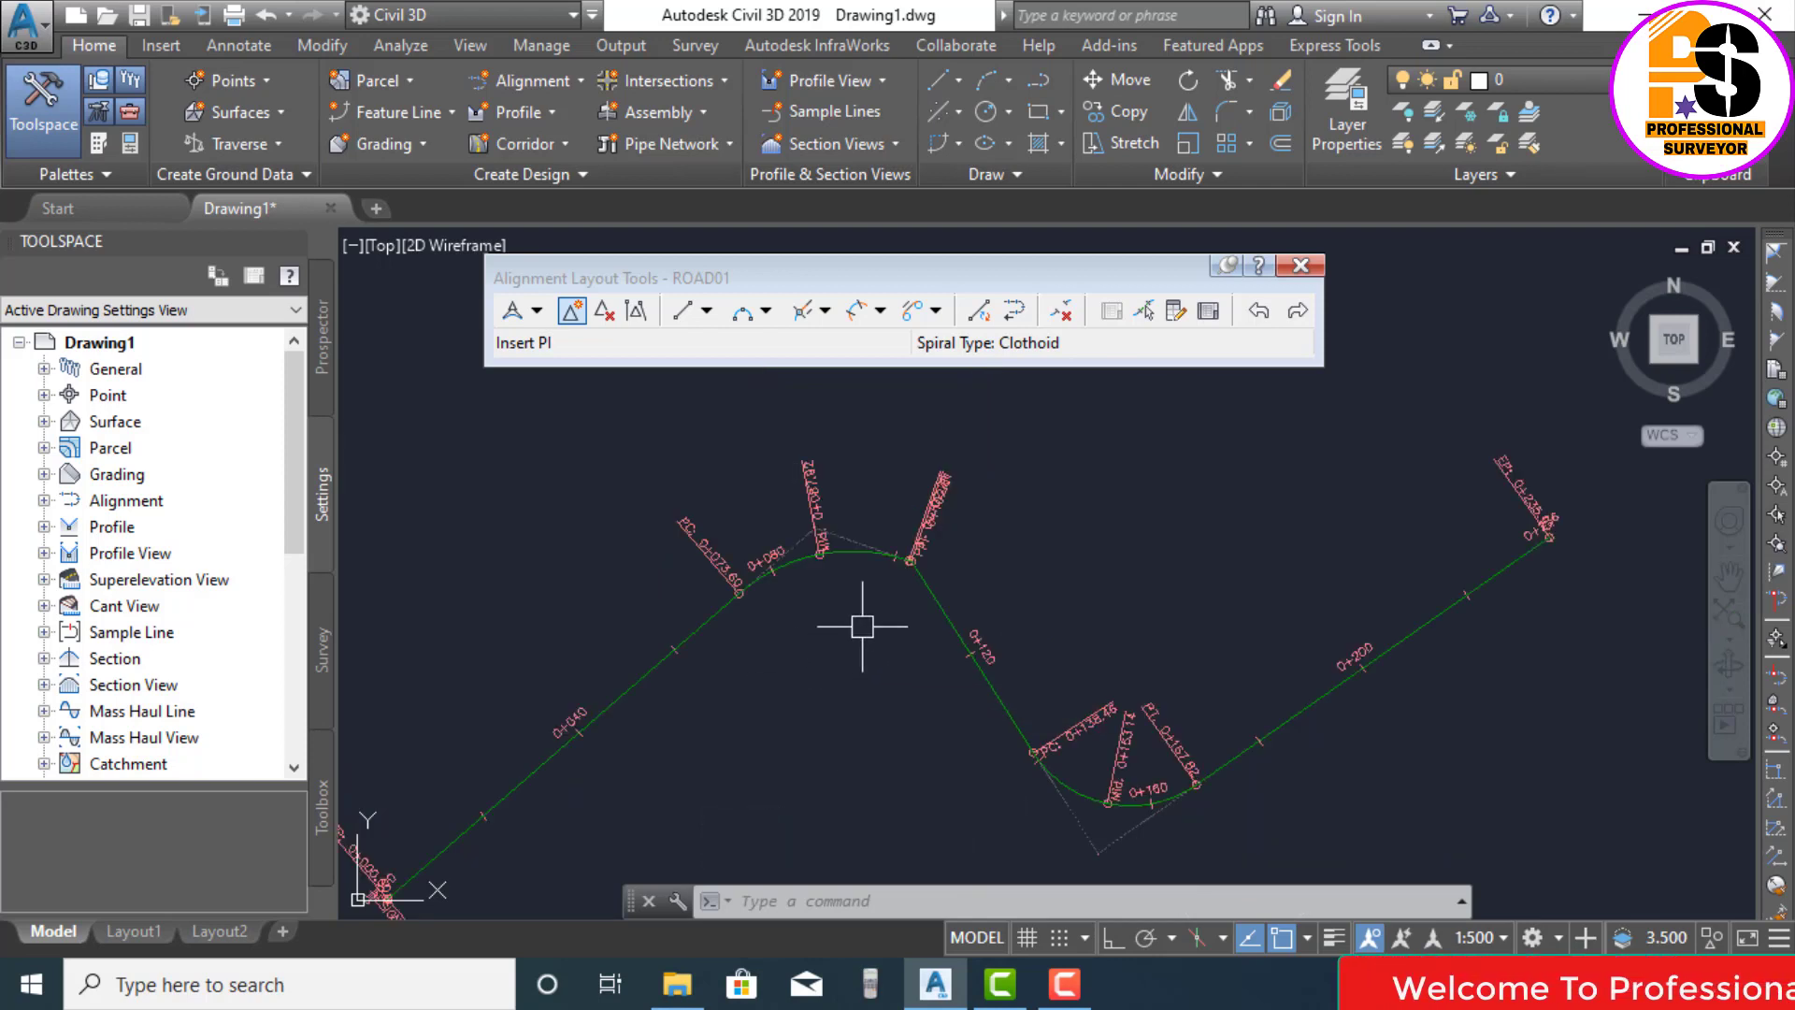
# Step: Delete the added PI at the end of the first curve and end the Delete PI command
pyautogui.scroll(4, 931, 542)
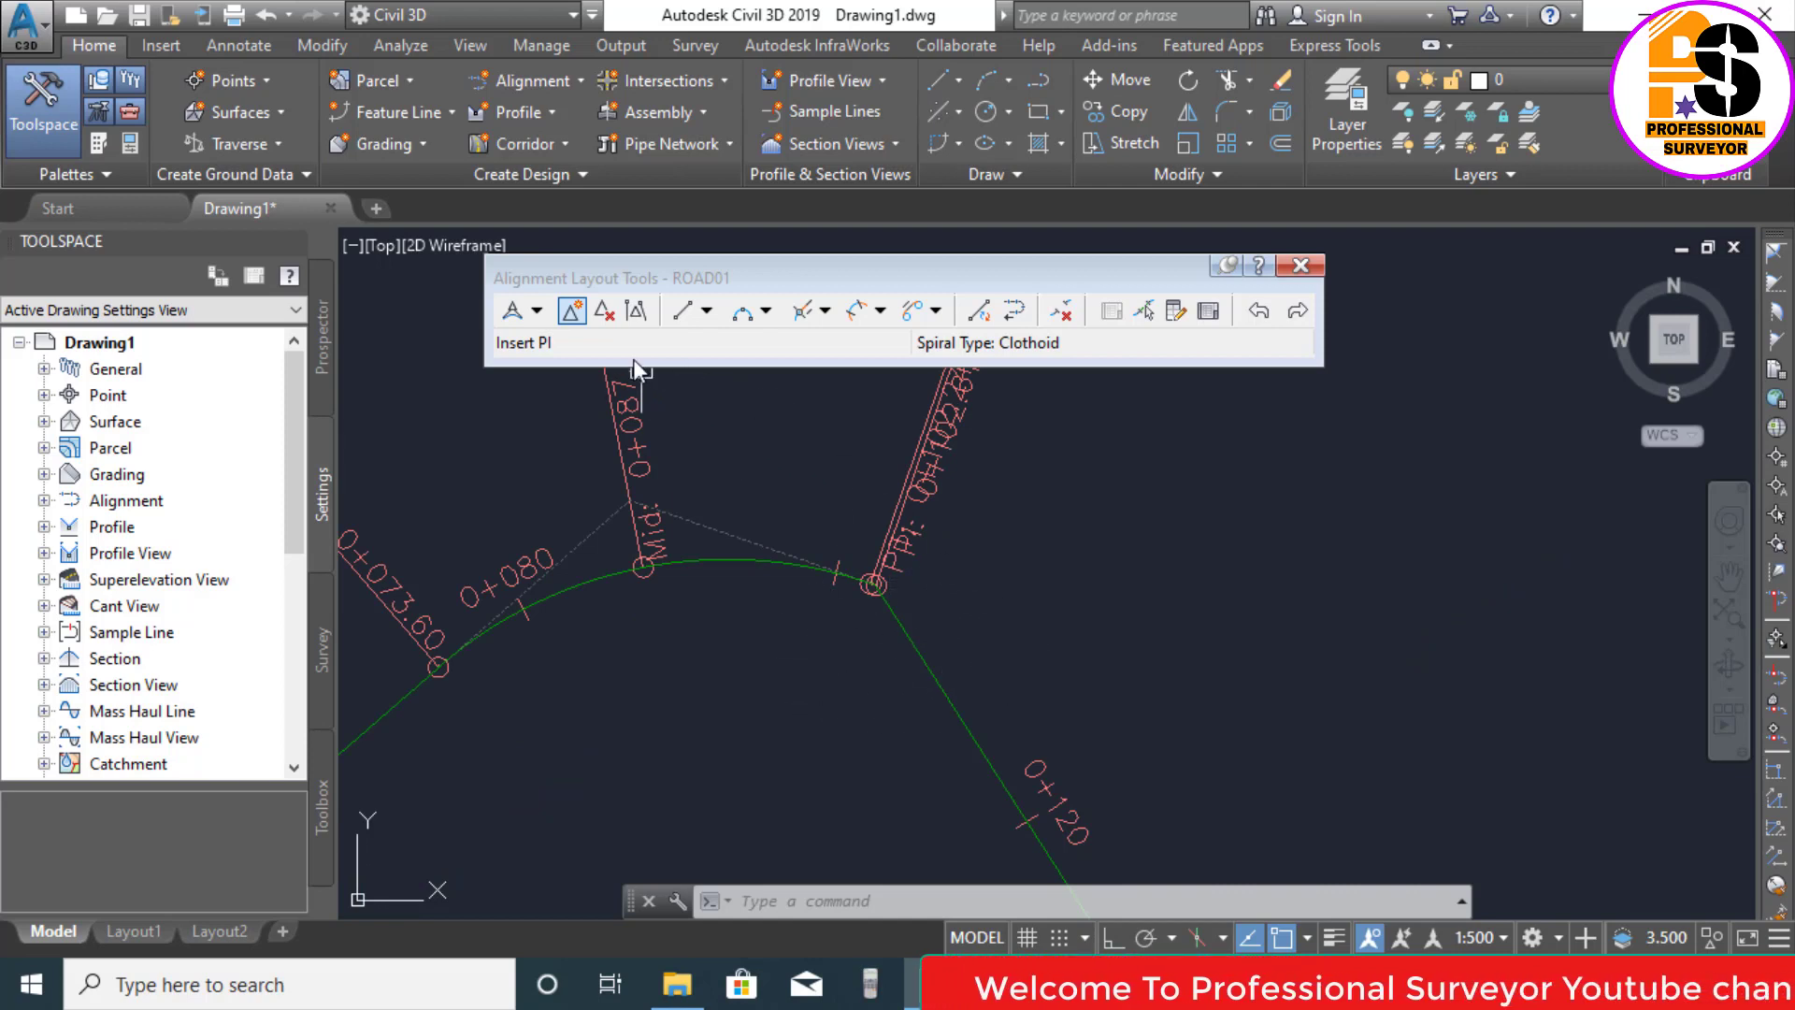
pyautogui.click(606, 314)
pyautogui.scroll(5, 873, 585)
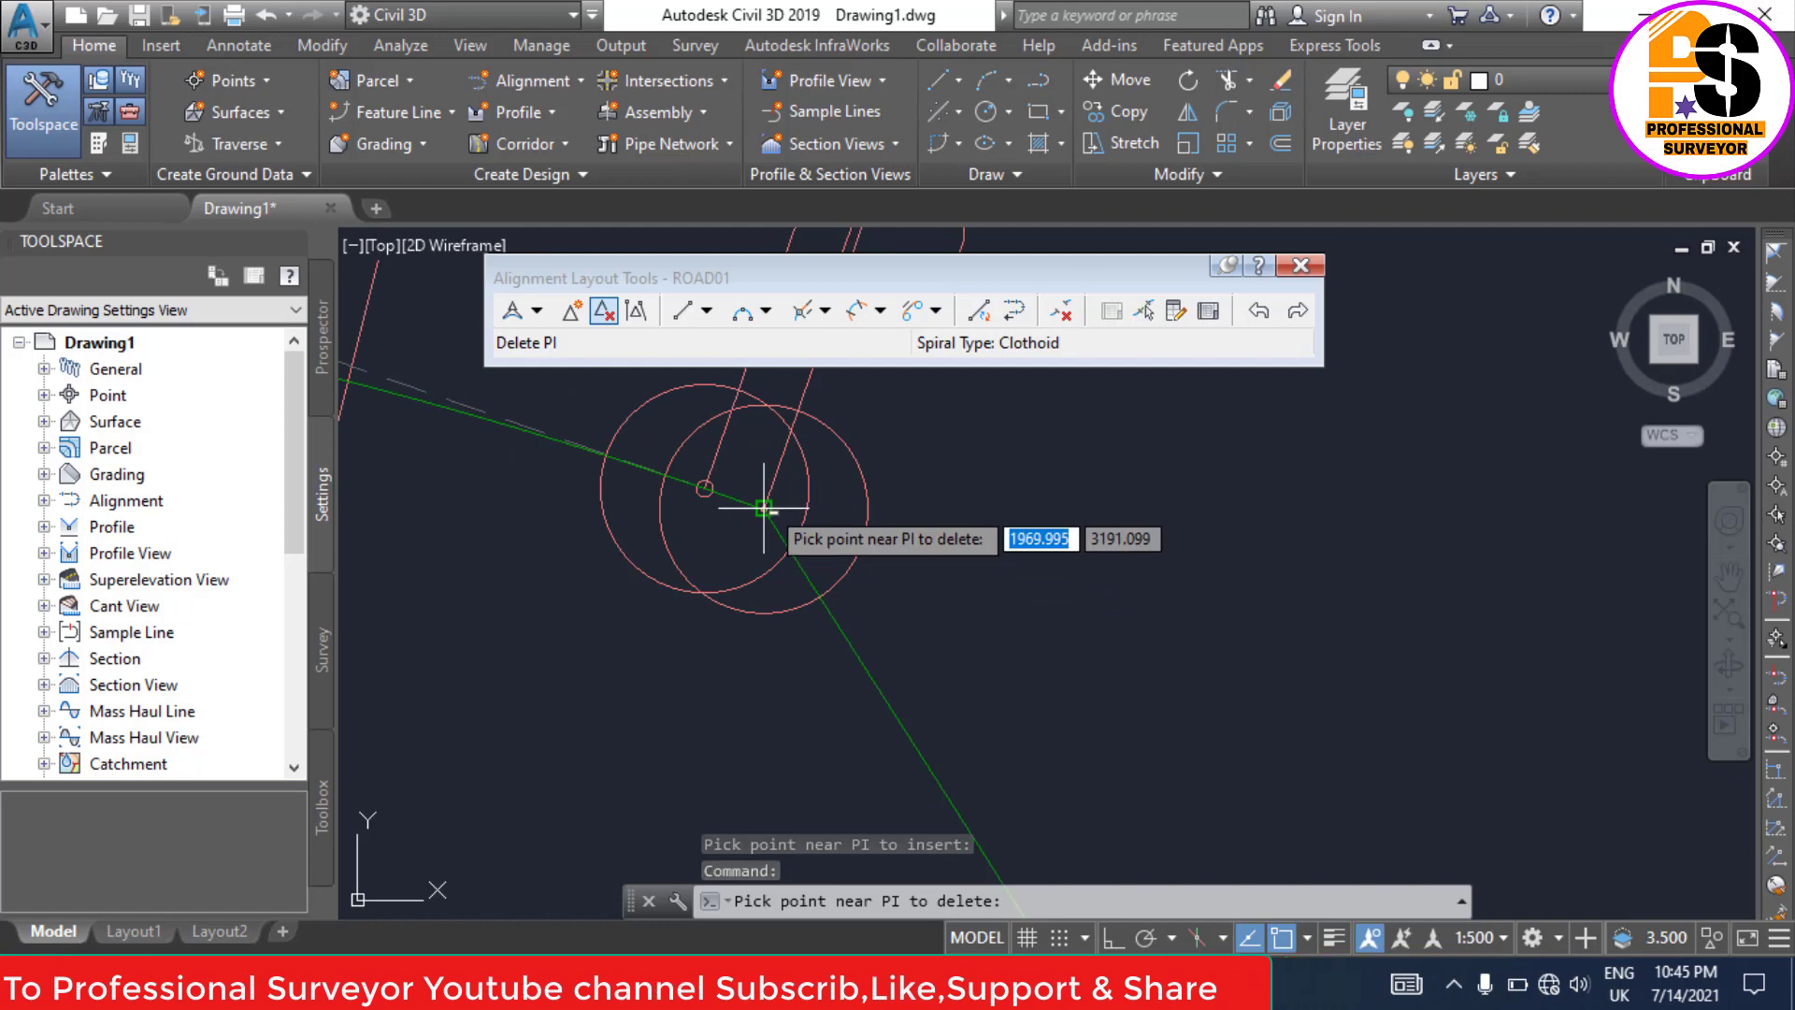
pyautogui.click(766, 504)
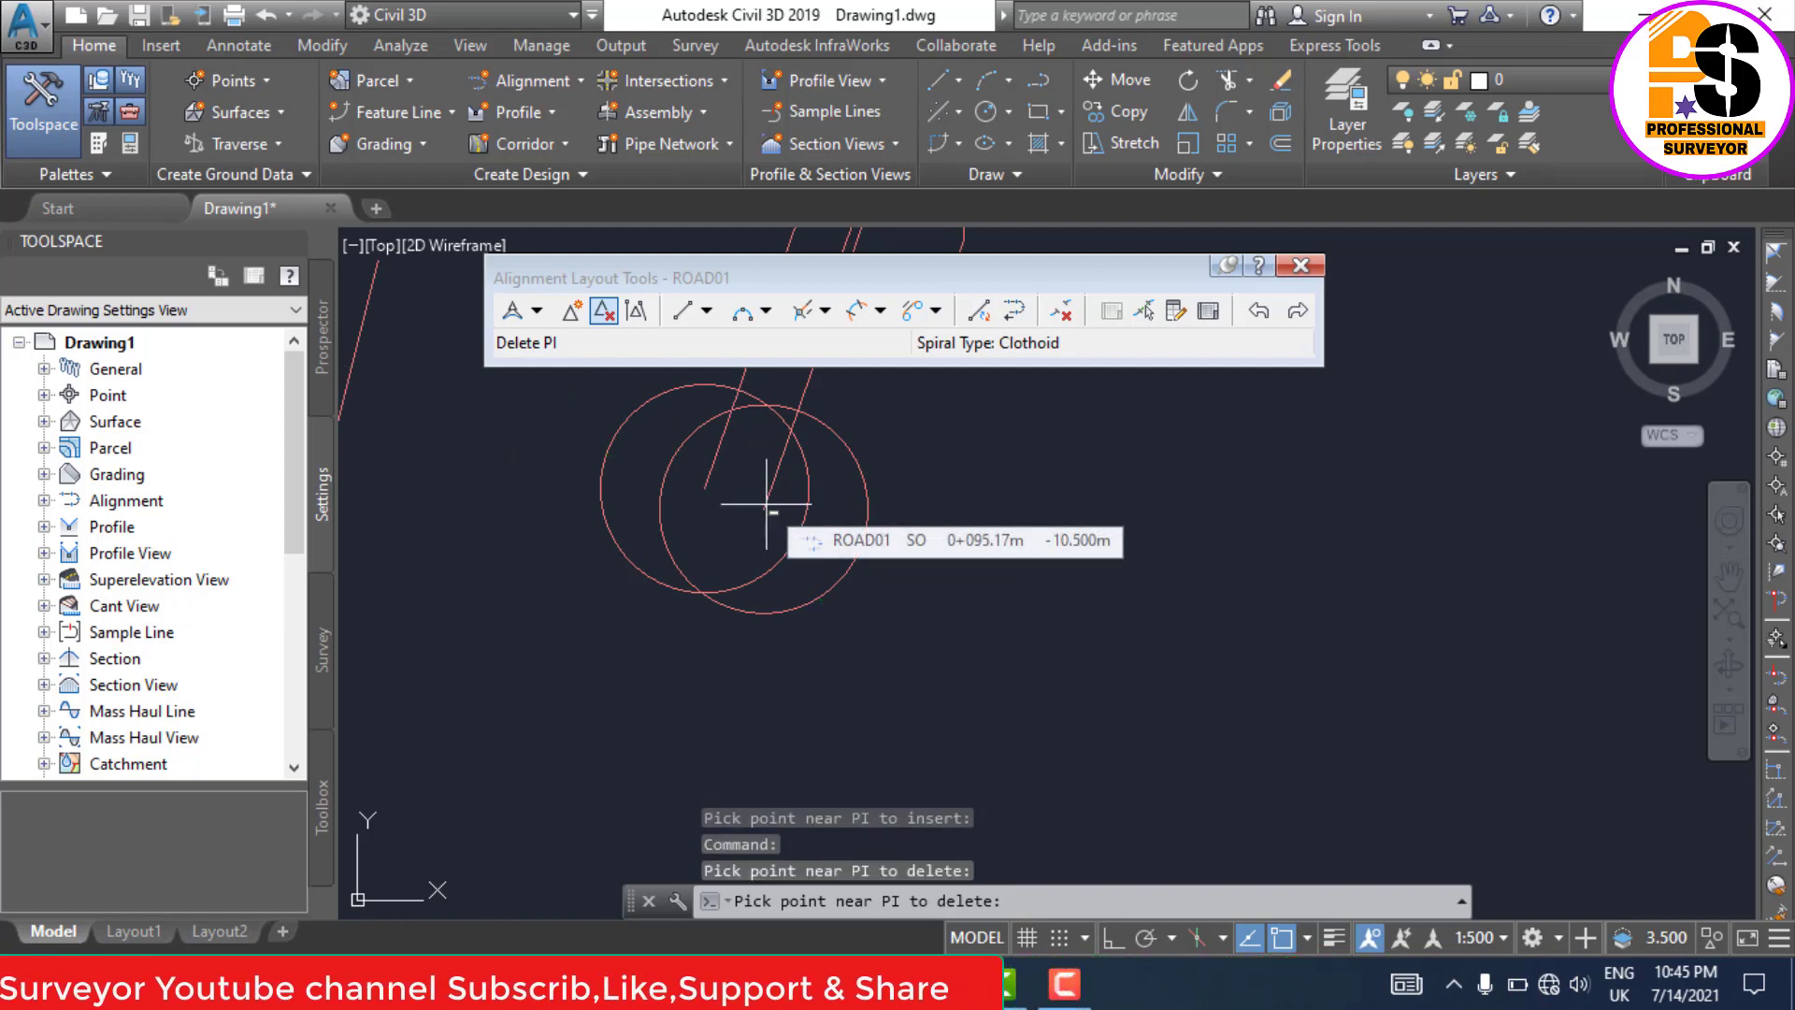
pyautogui.click(767, 505)
pyautogui.press('Return')
pyautogui.scroll(-5, 926, 528)
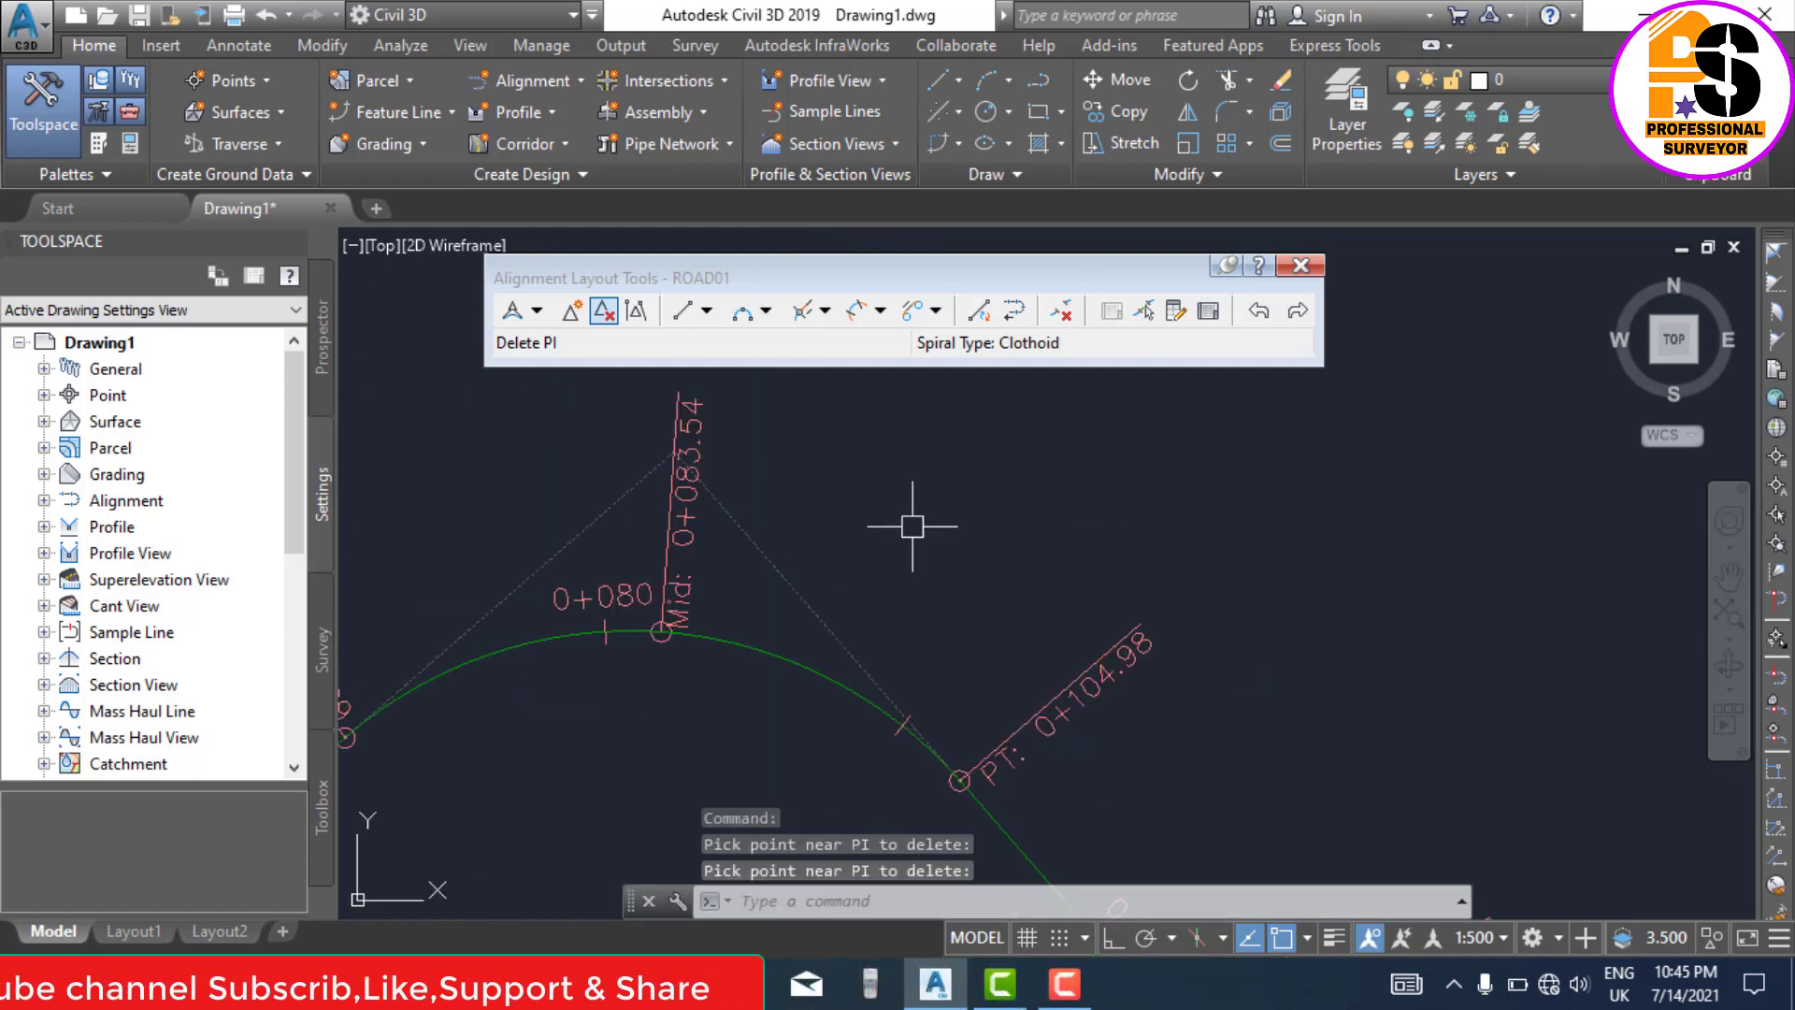
pyautogui.scroll(-2, 839, 510)
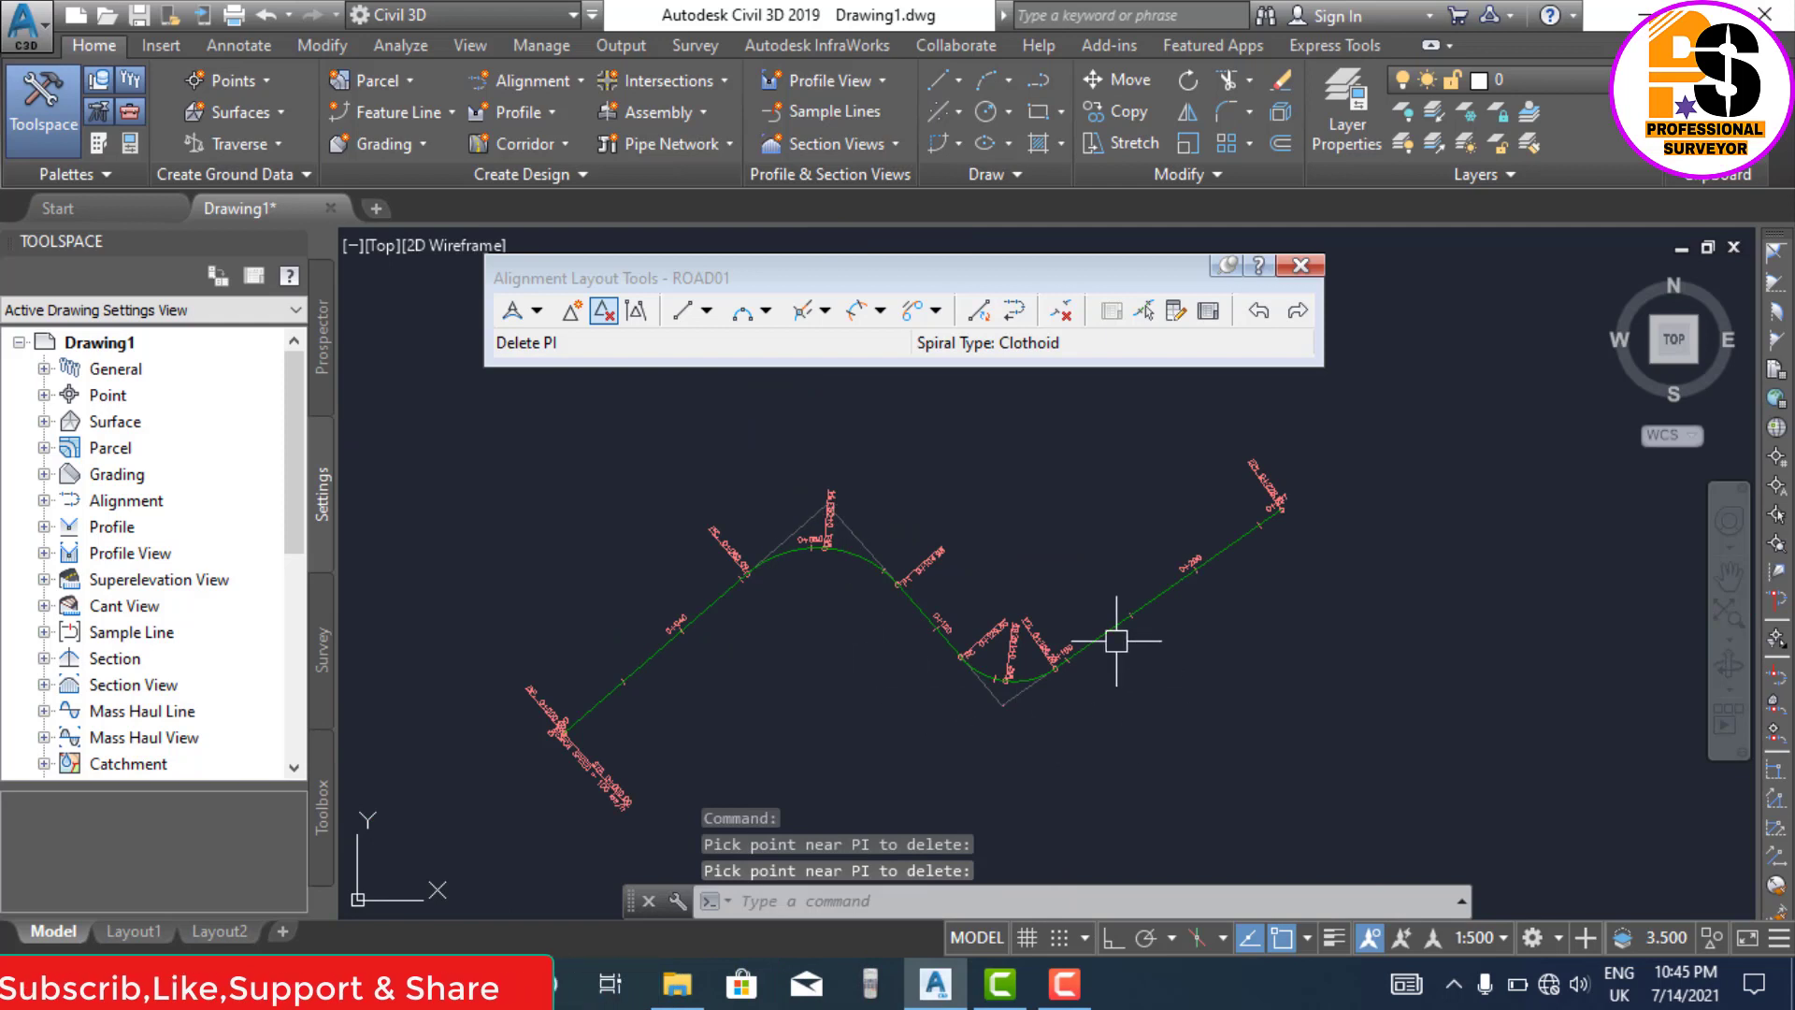
pyautogui.scroll(2, 1111, 625)
pyautogui.scroll(-2, 986, 561)
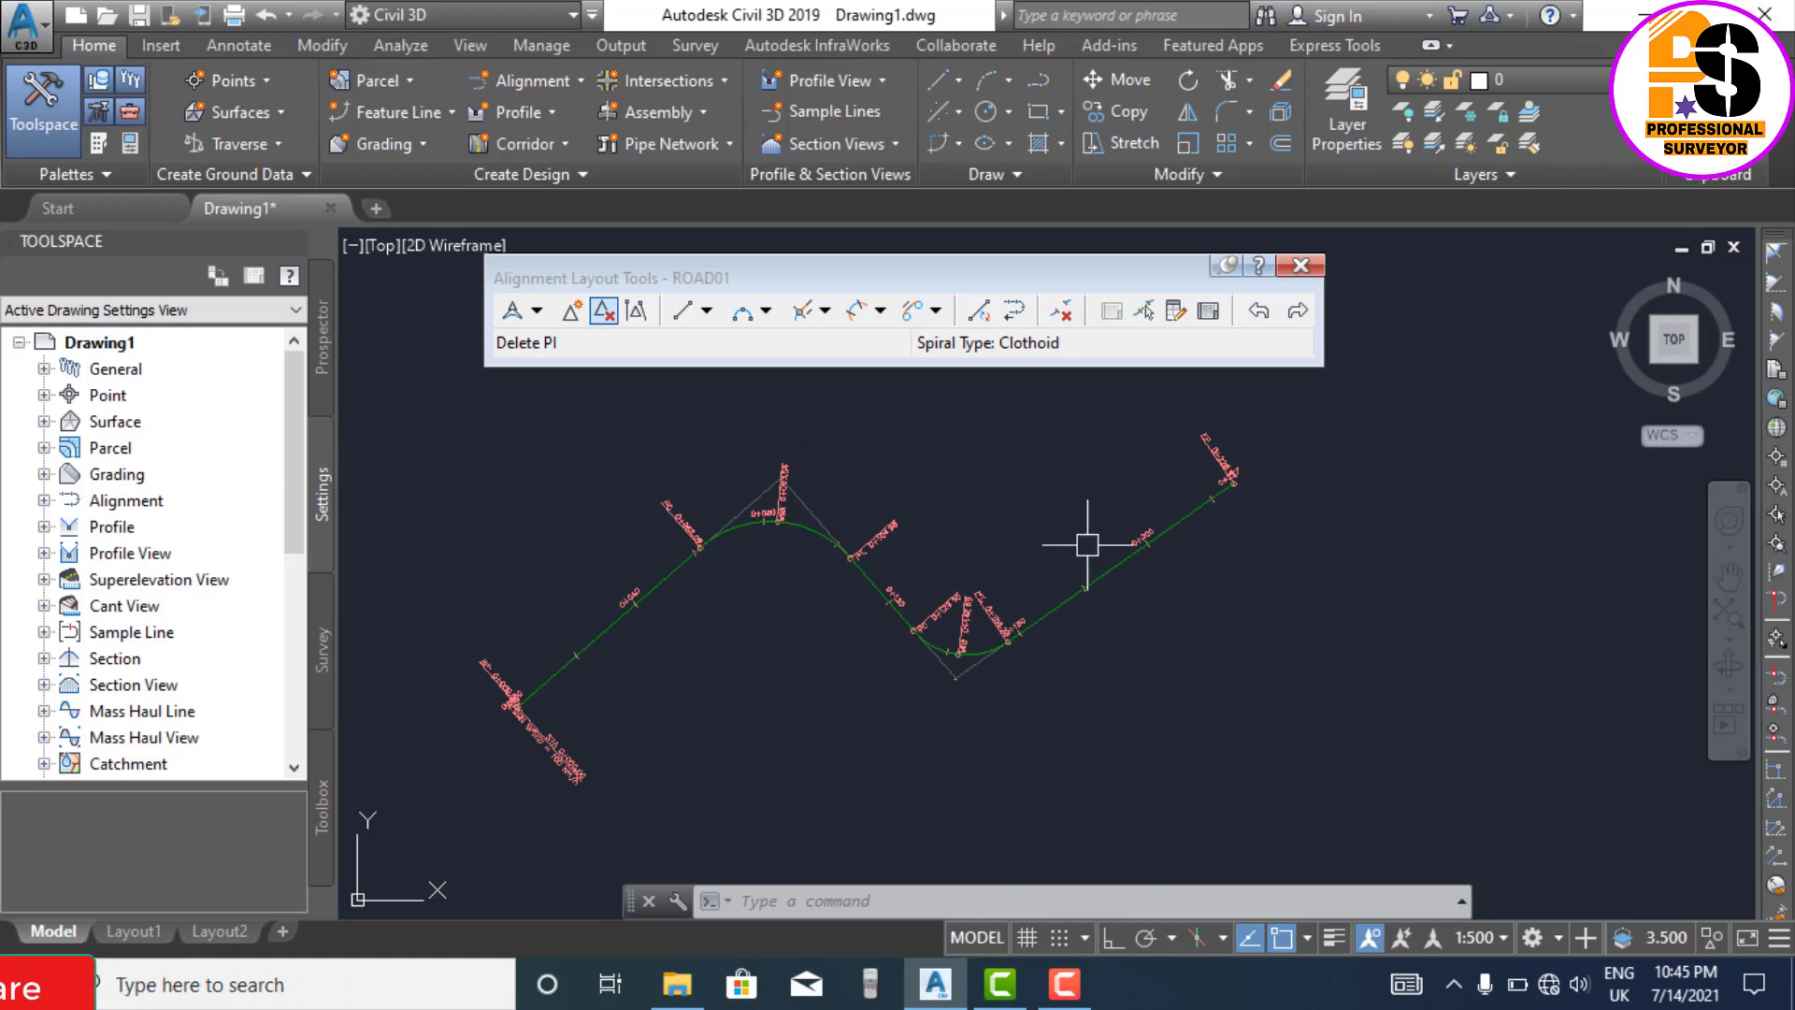
pyautogui.scroll(2, 794, 620)
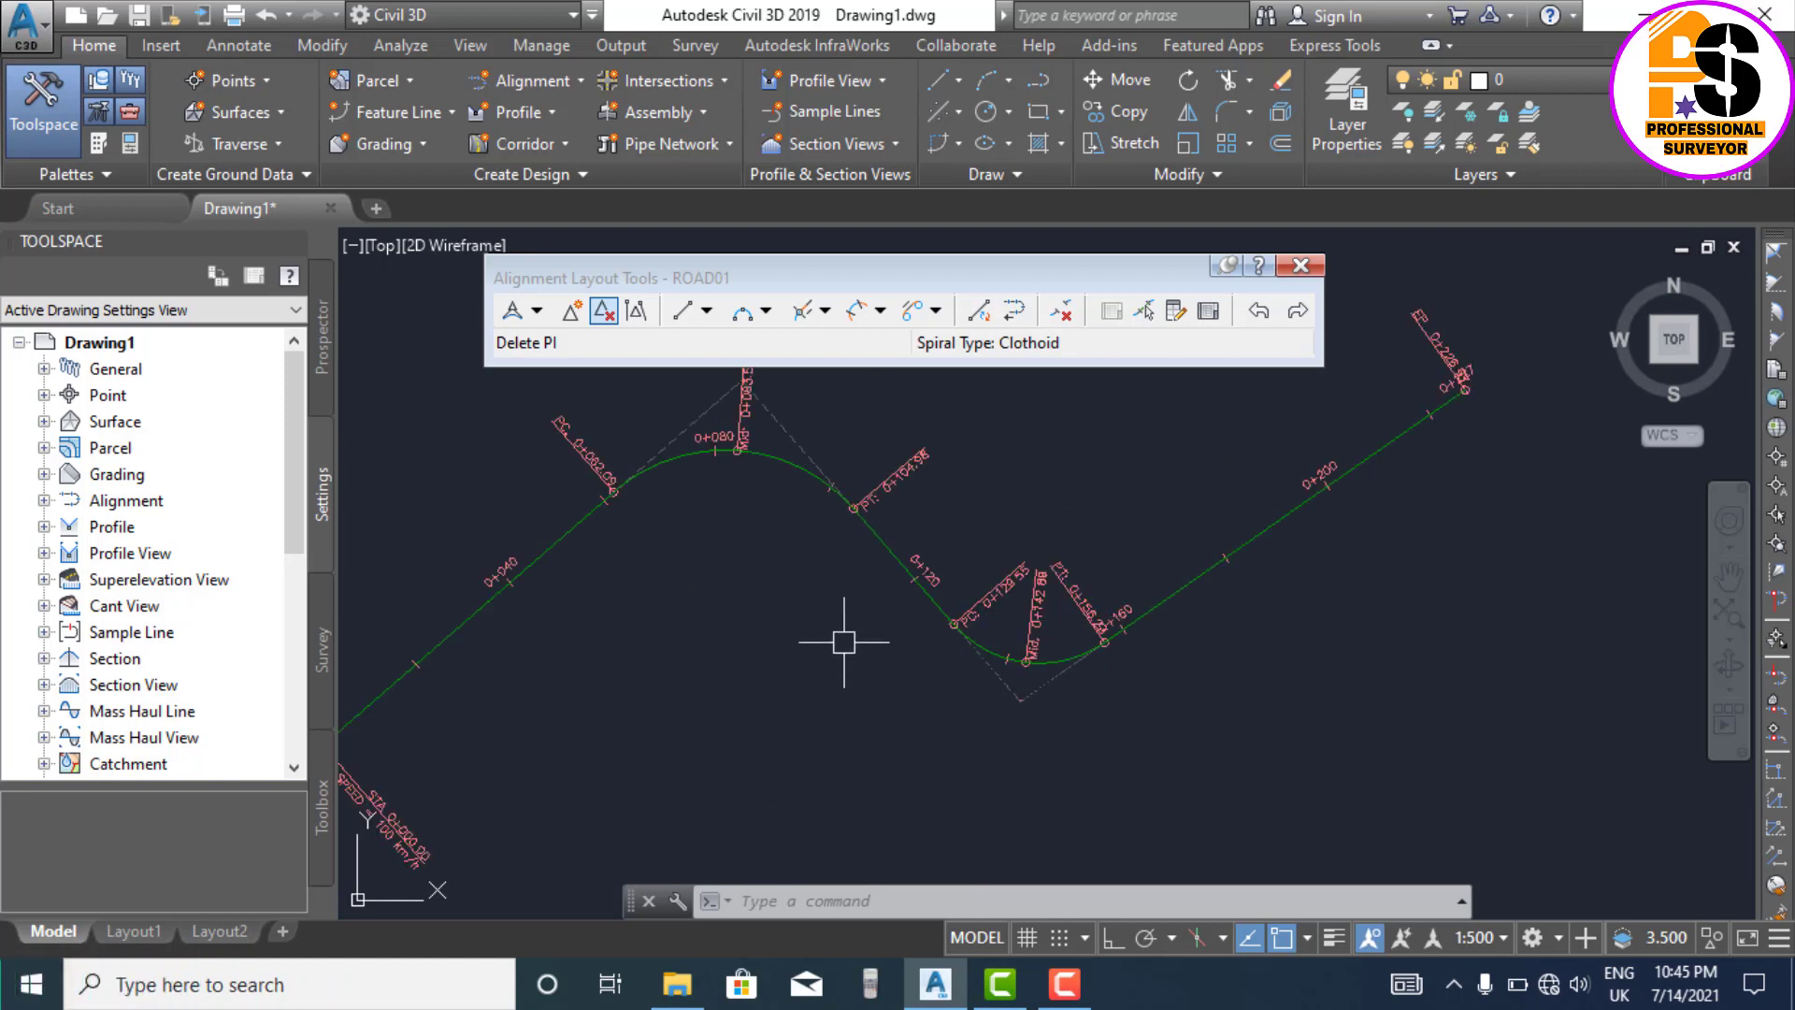
pyautogui.scroll(-2, 826, 726)
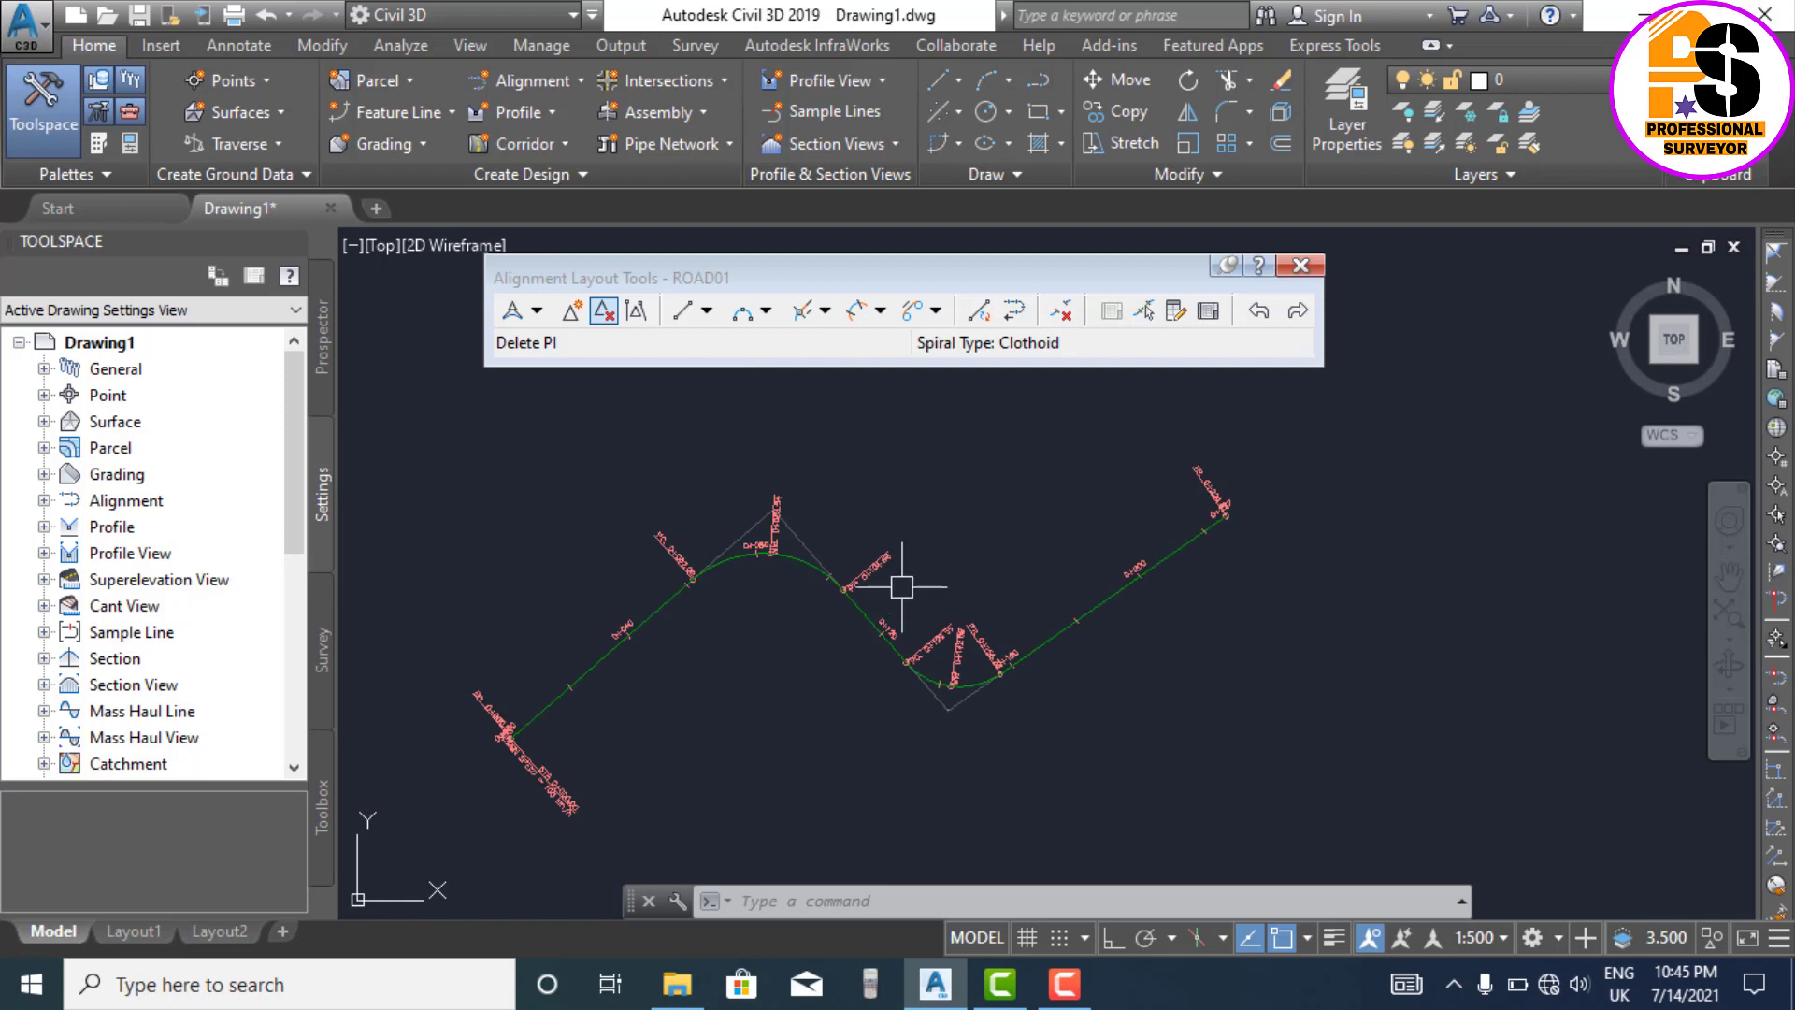
pyautogui.scroll(2, 908, 552)
pyautogui.scroll(-2, 746, 484)
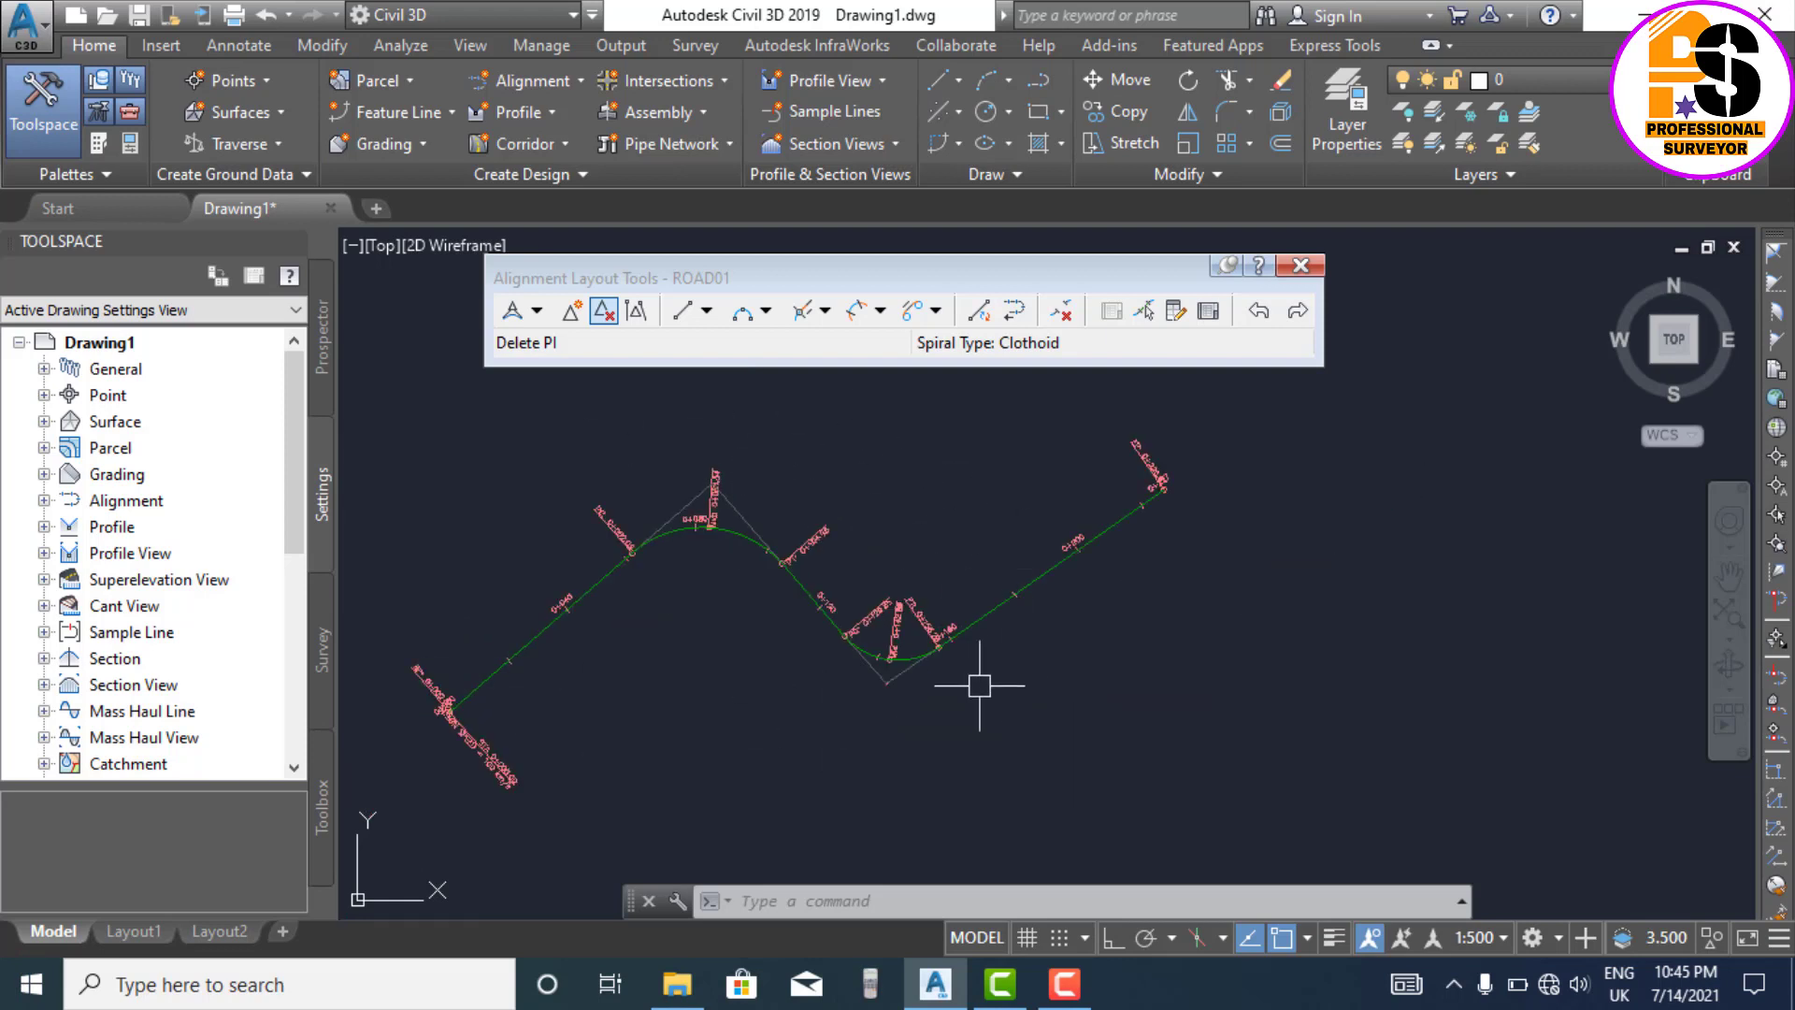
# Step: Erase the whole ROAD01 alignment from the drawing
pyautogui.click(970, 620)
pyautogui.rightClick(971, 622)
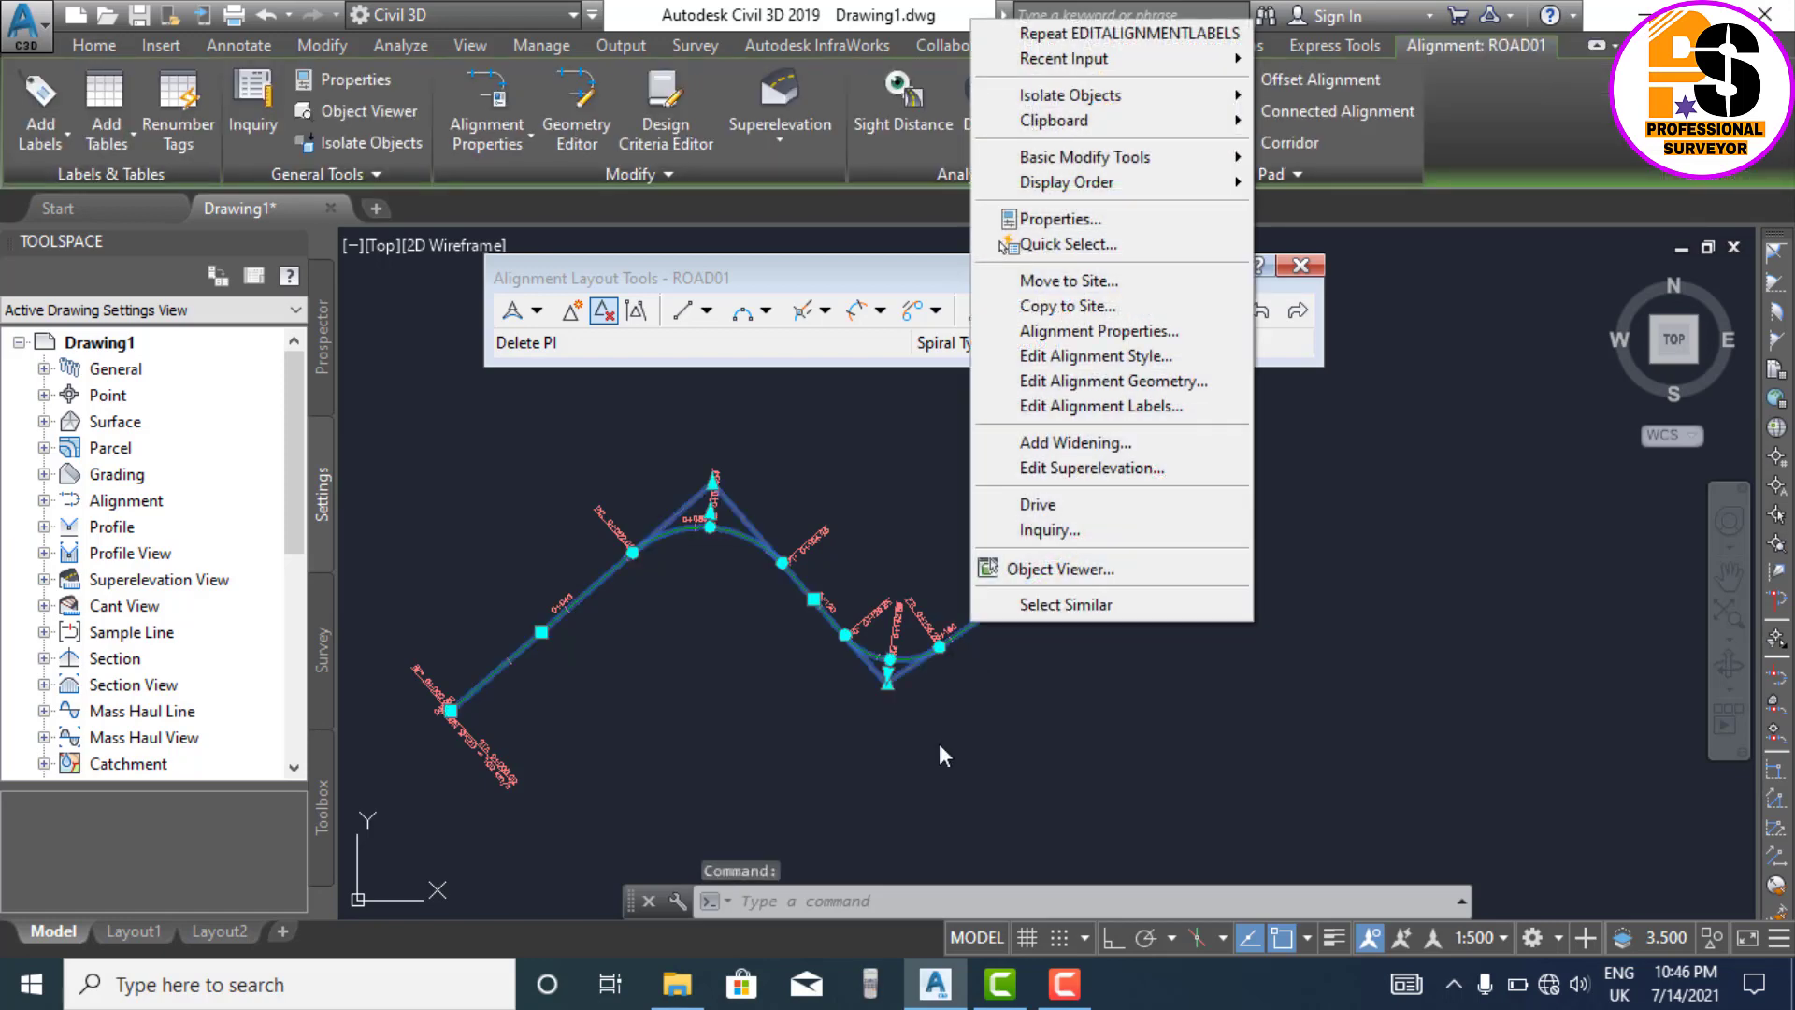
pyautogui.press('Escape')
pyautogui.write('e')
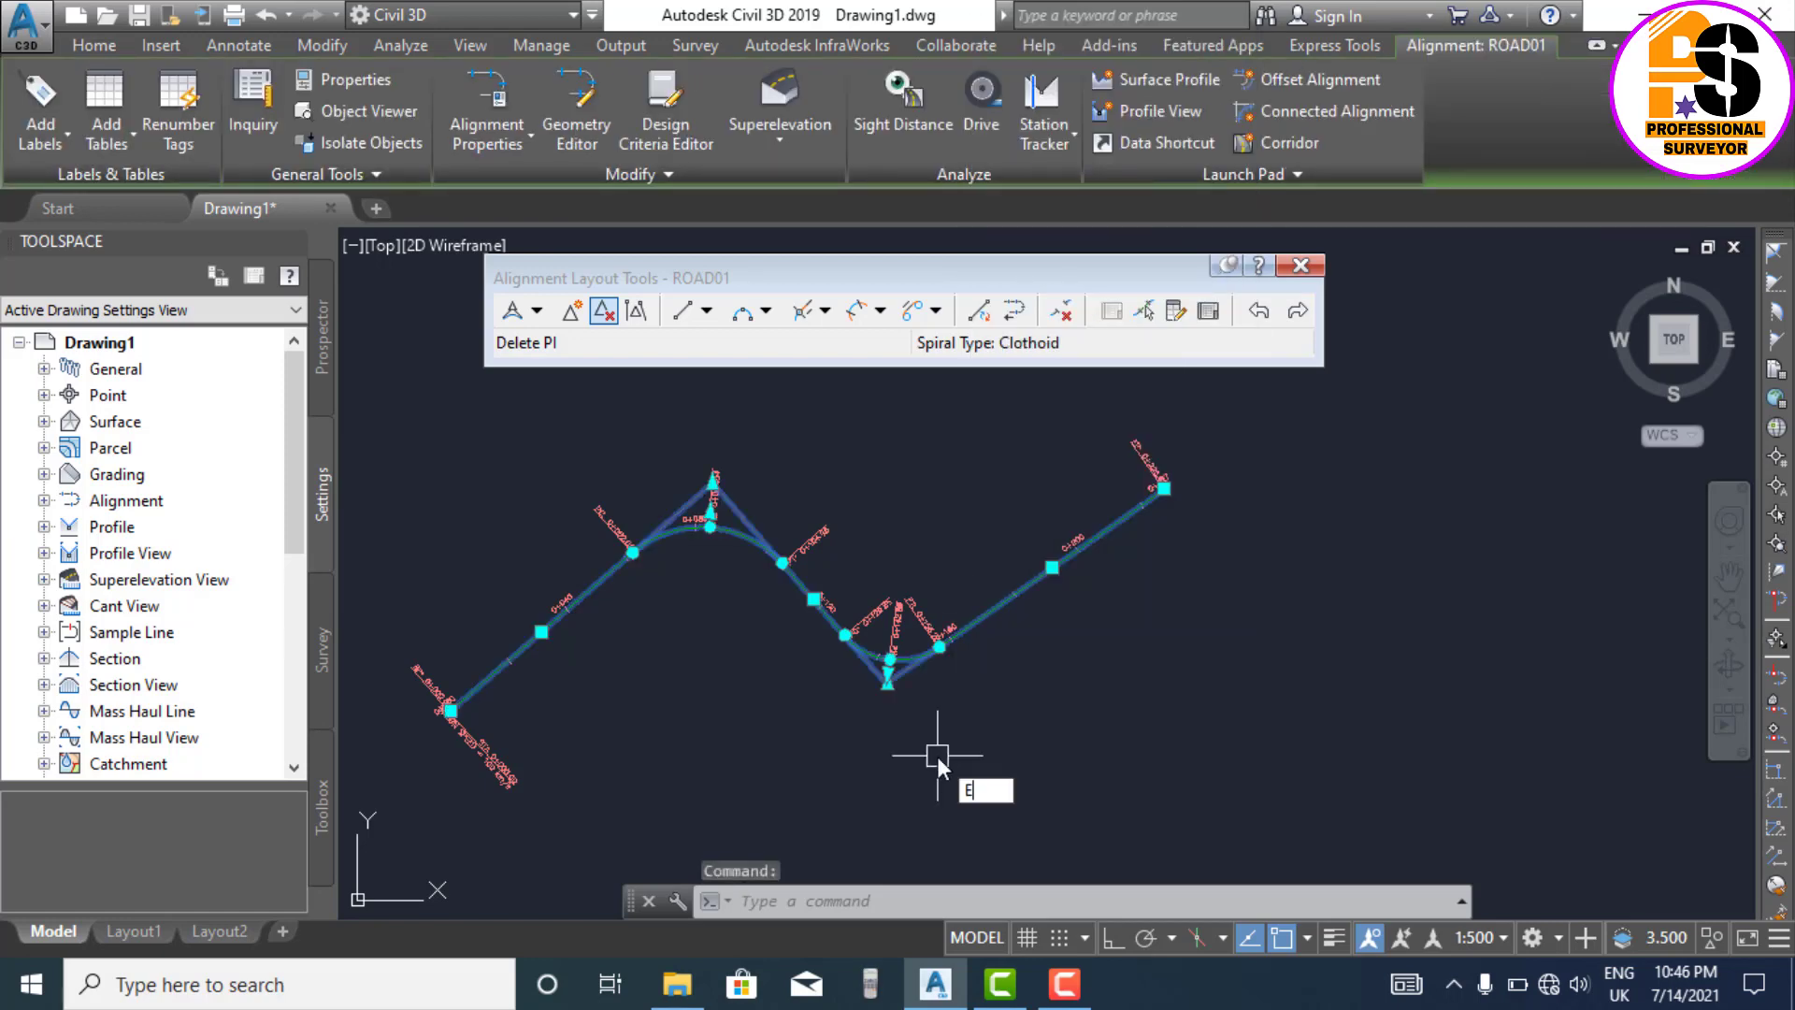
pyautogui.press('Return')
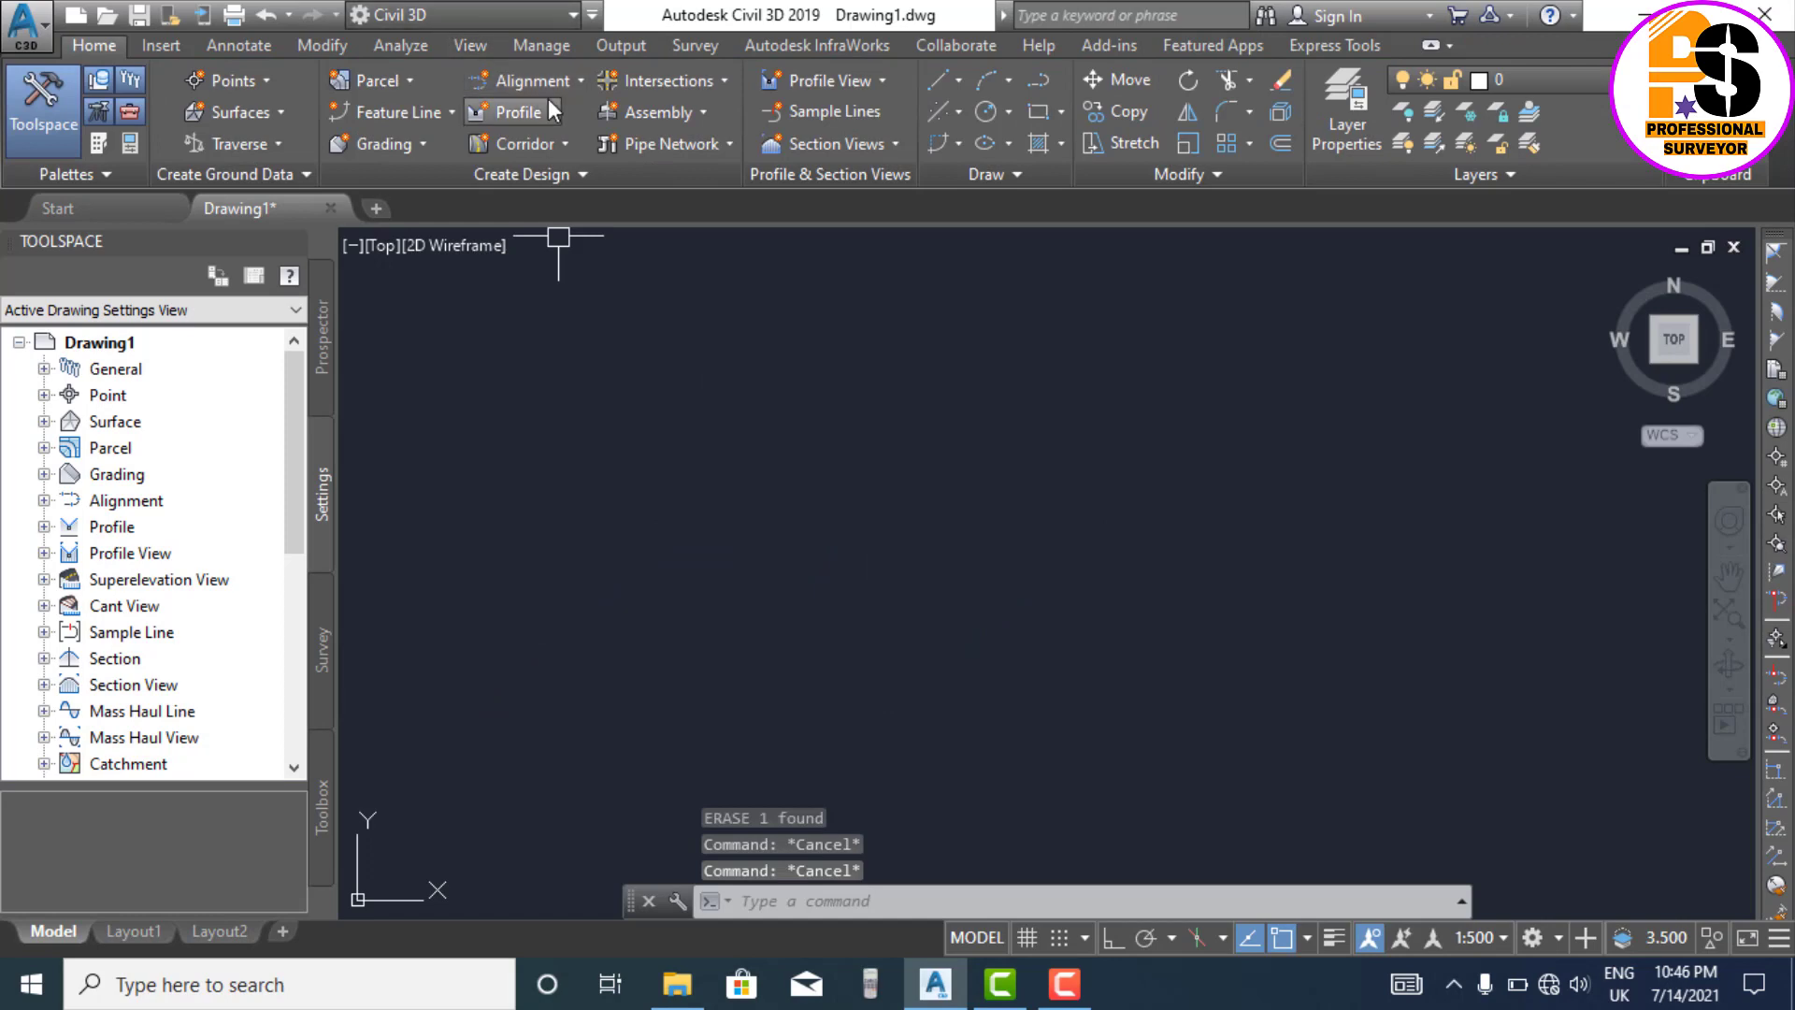
# Step: Create a new centerline alignment layout named ROAD01 starting at station 0+000.00, with the Proposed style and the All Labels set
pyautogui.click(547, 86)
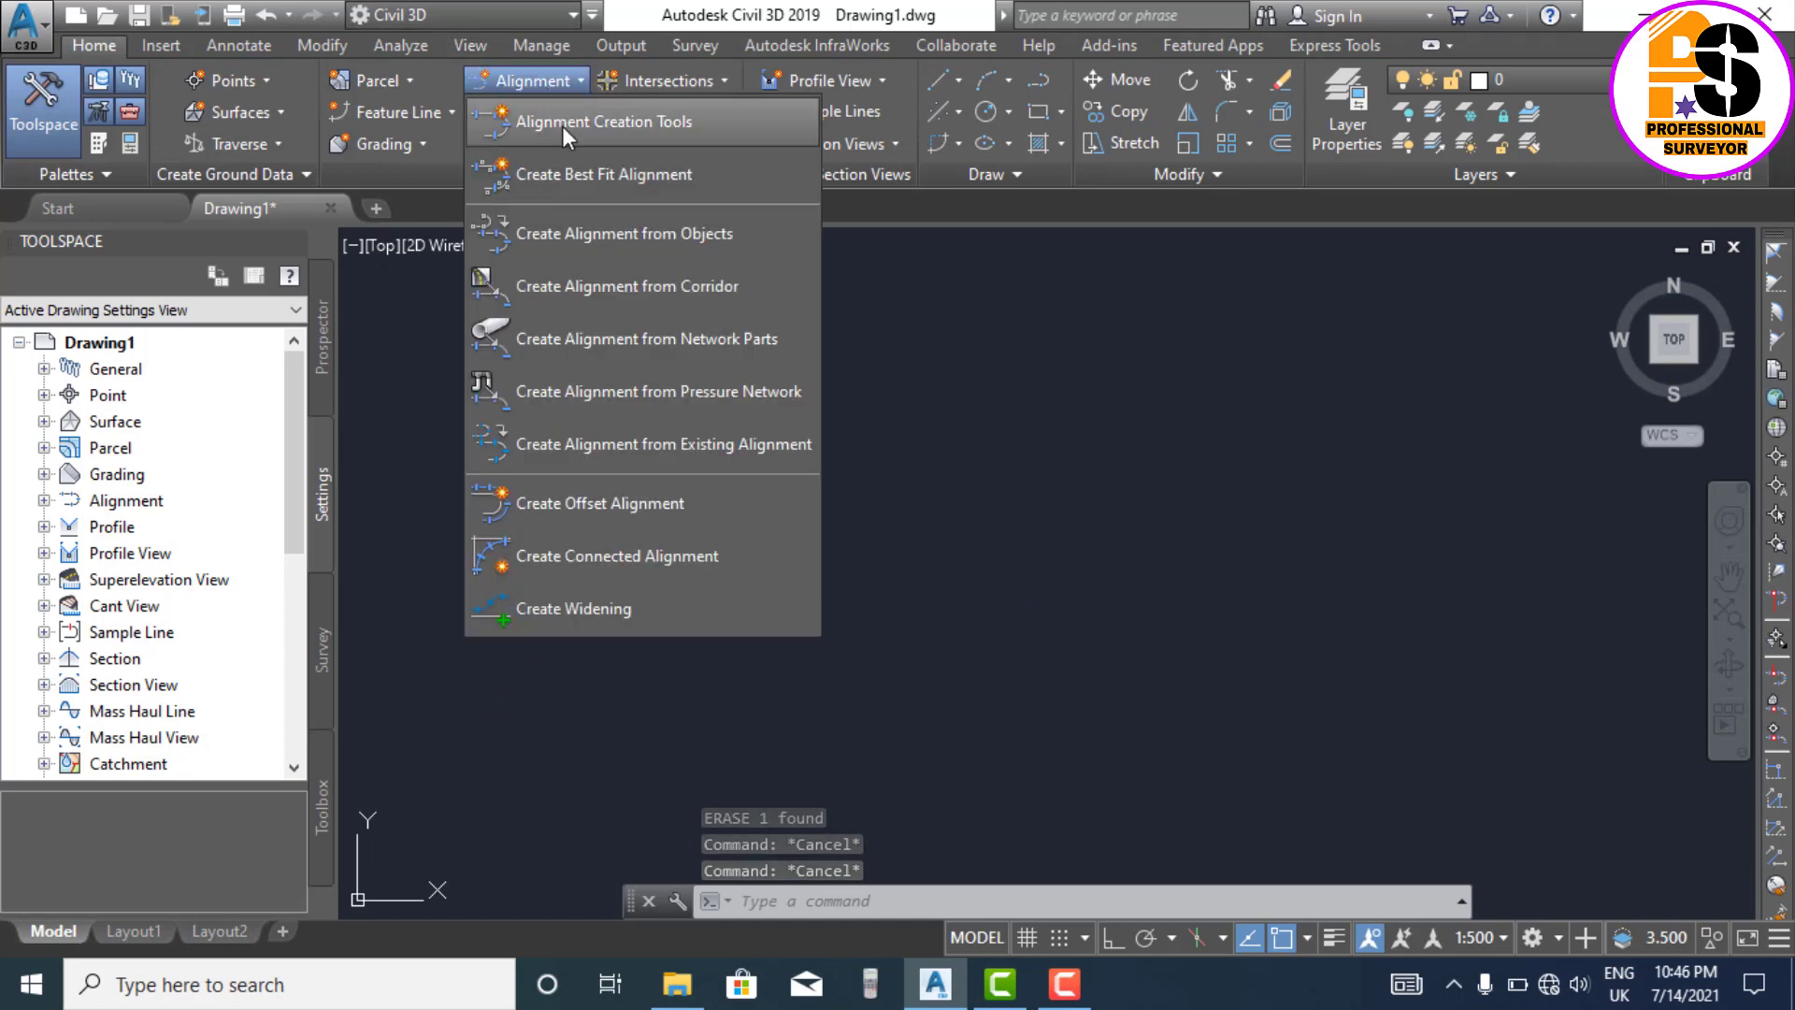
pyautogui.click(563, 127)
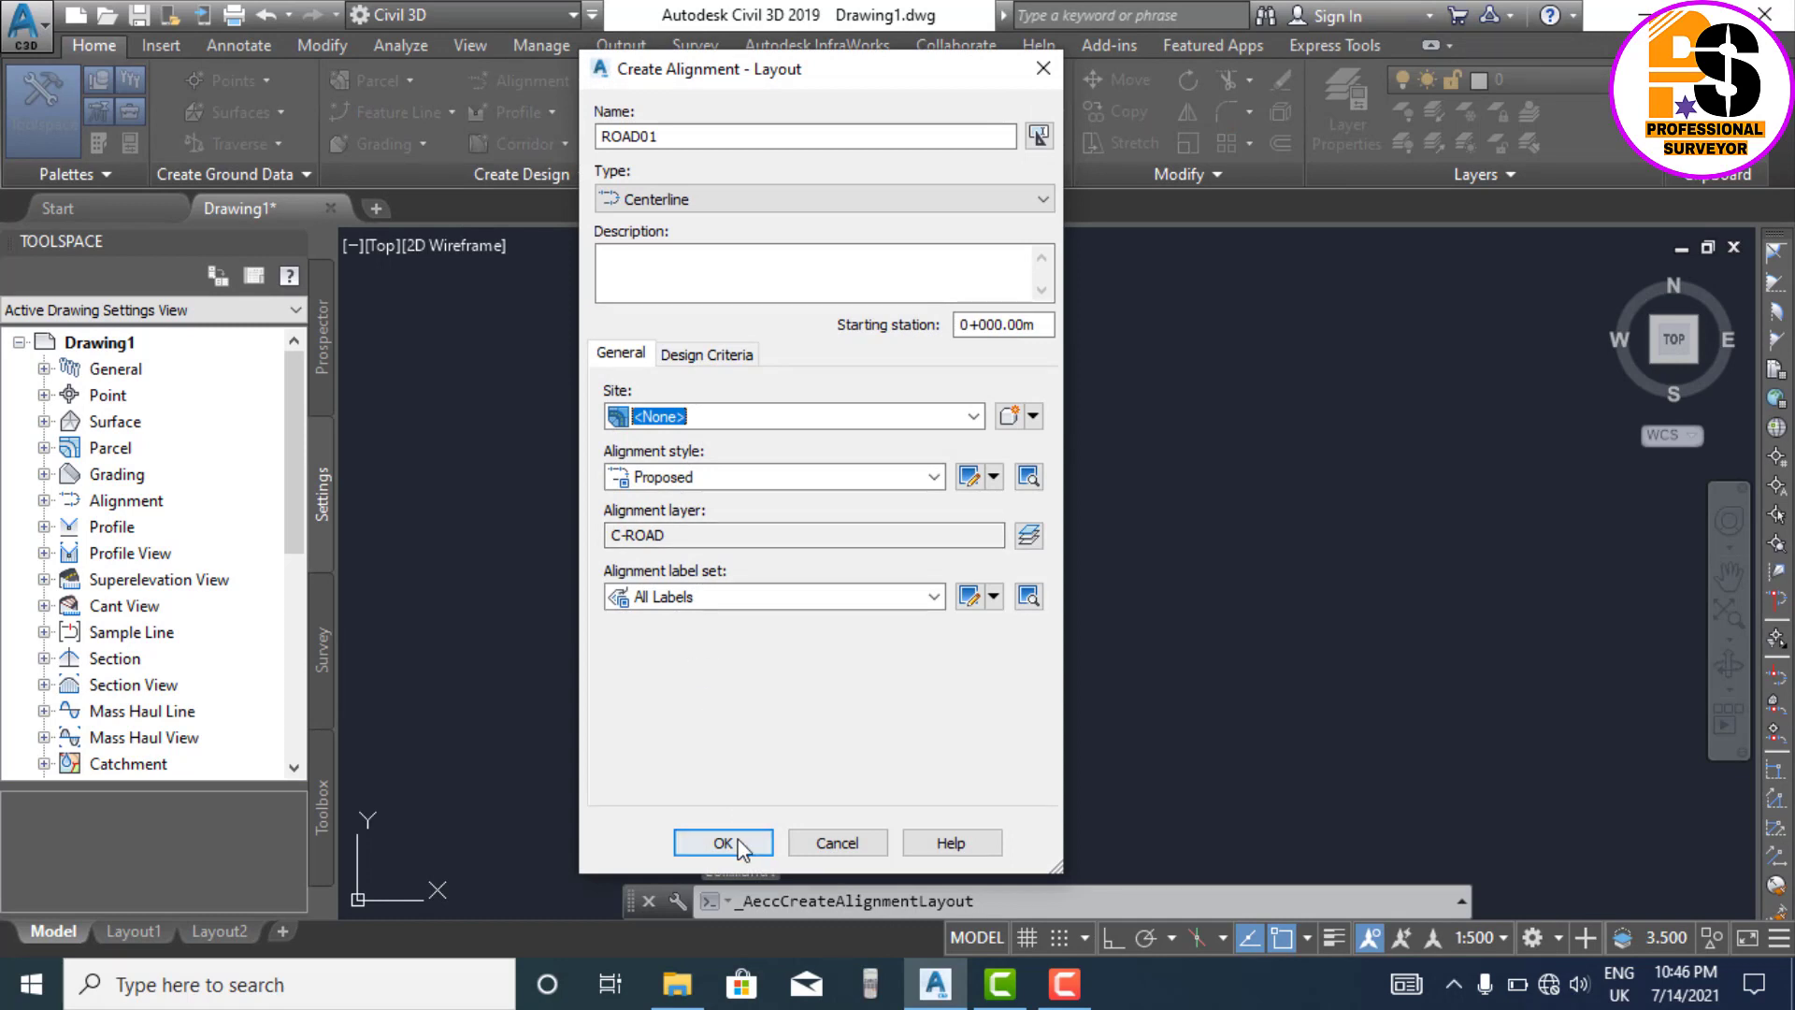
pyautogui.click(739, 842)
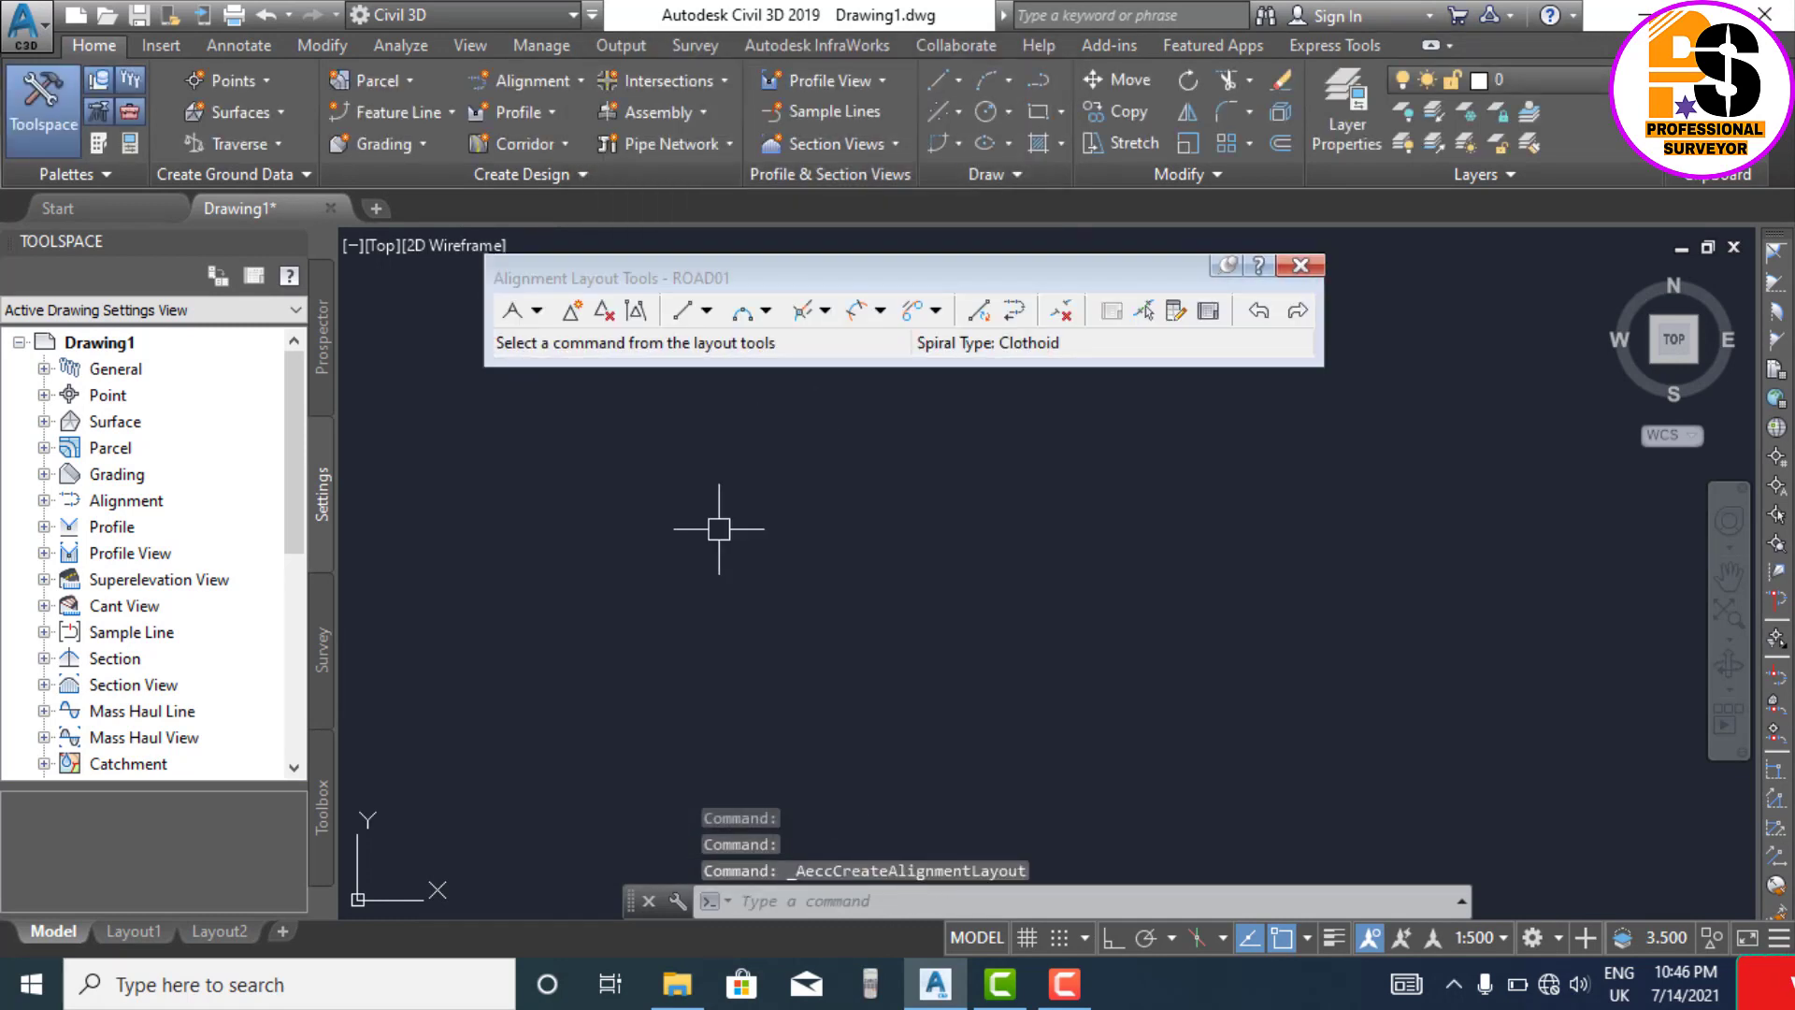
# Step: Draw ROAD01 with two tangents without curves, about 95 m rising to a PI and about 85 m descending from it
pyautogui.click(538, 312)
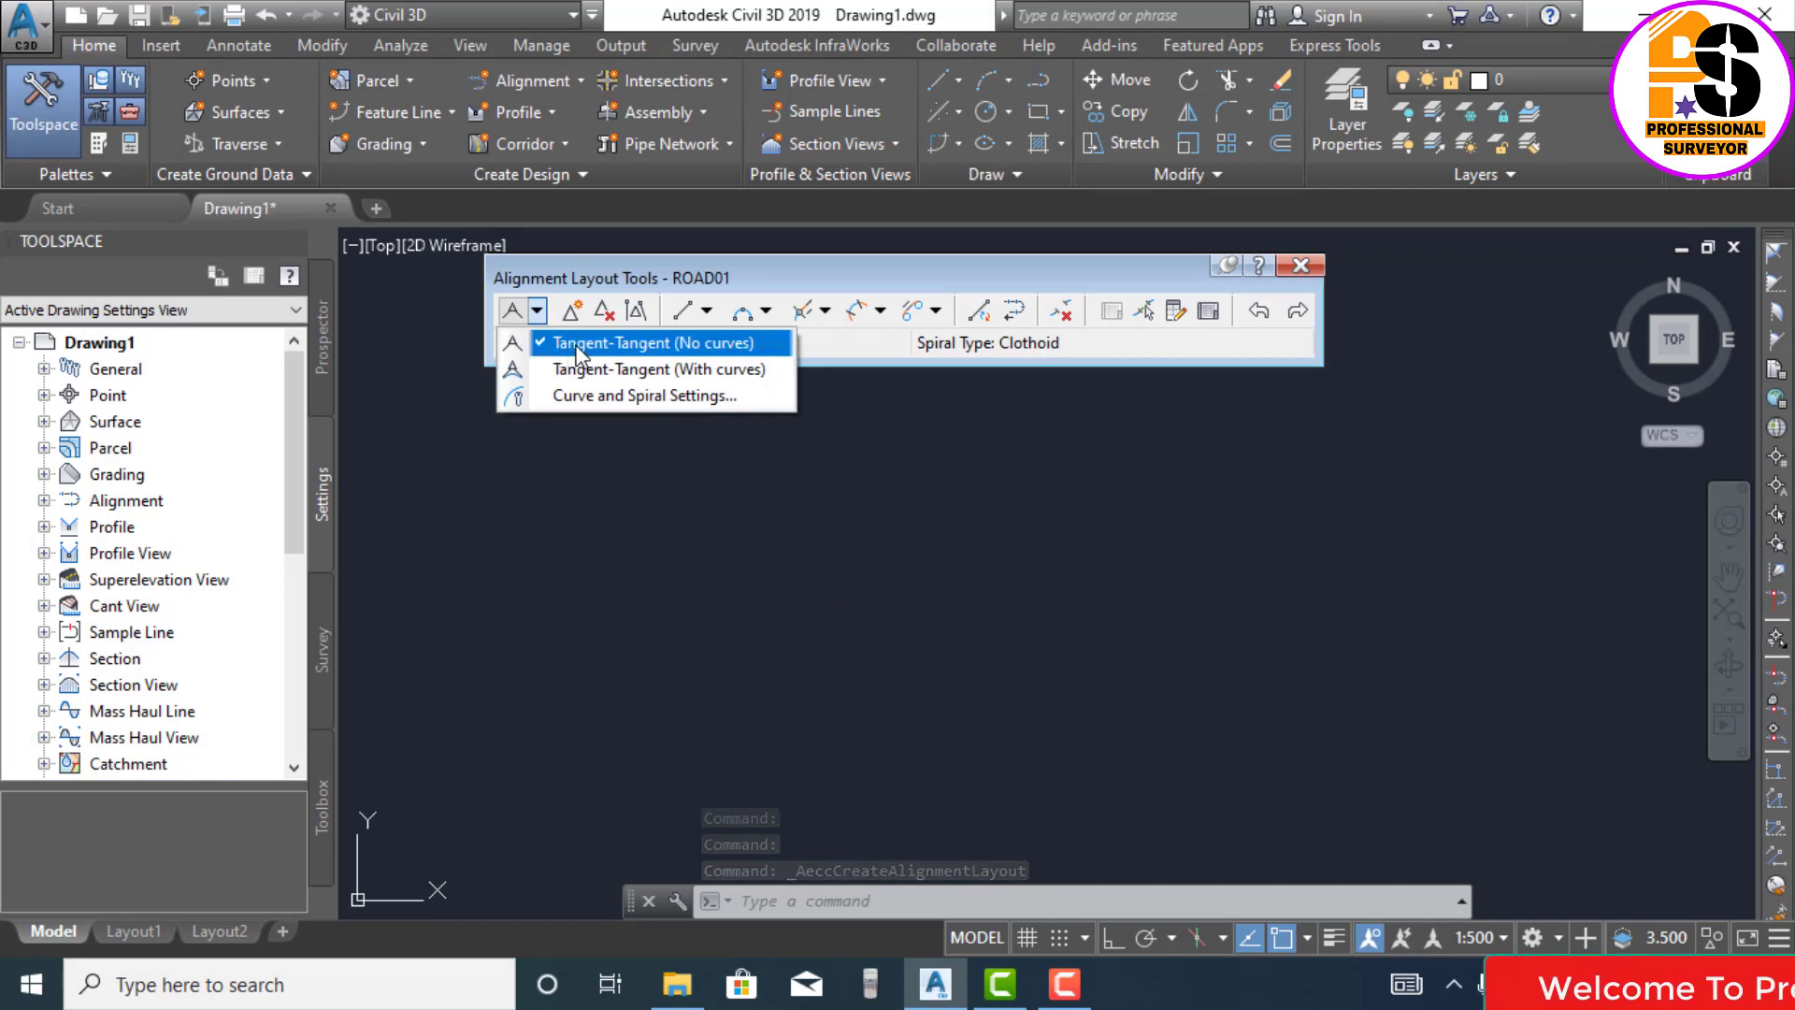
pyautogui.click(580, 345)
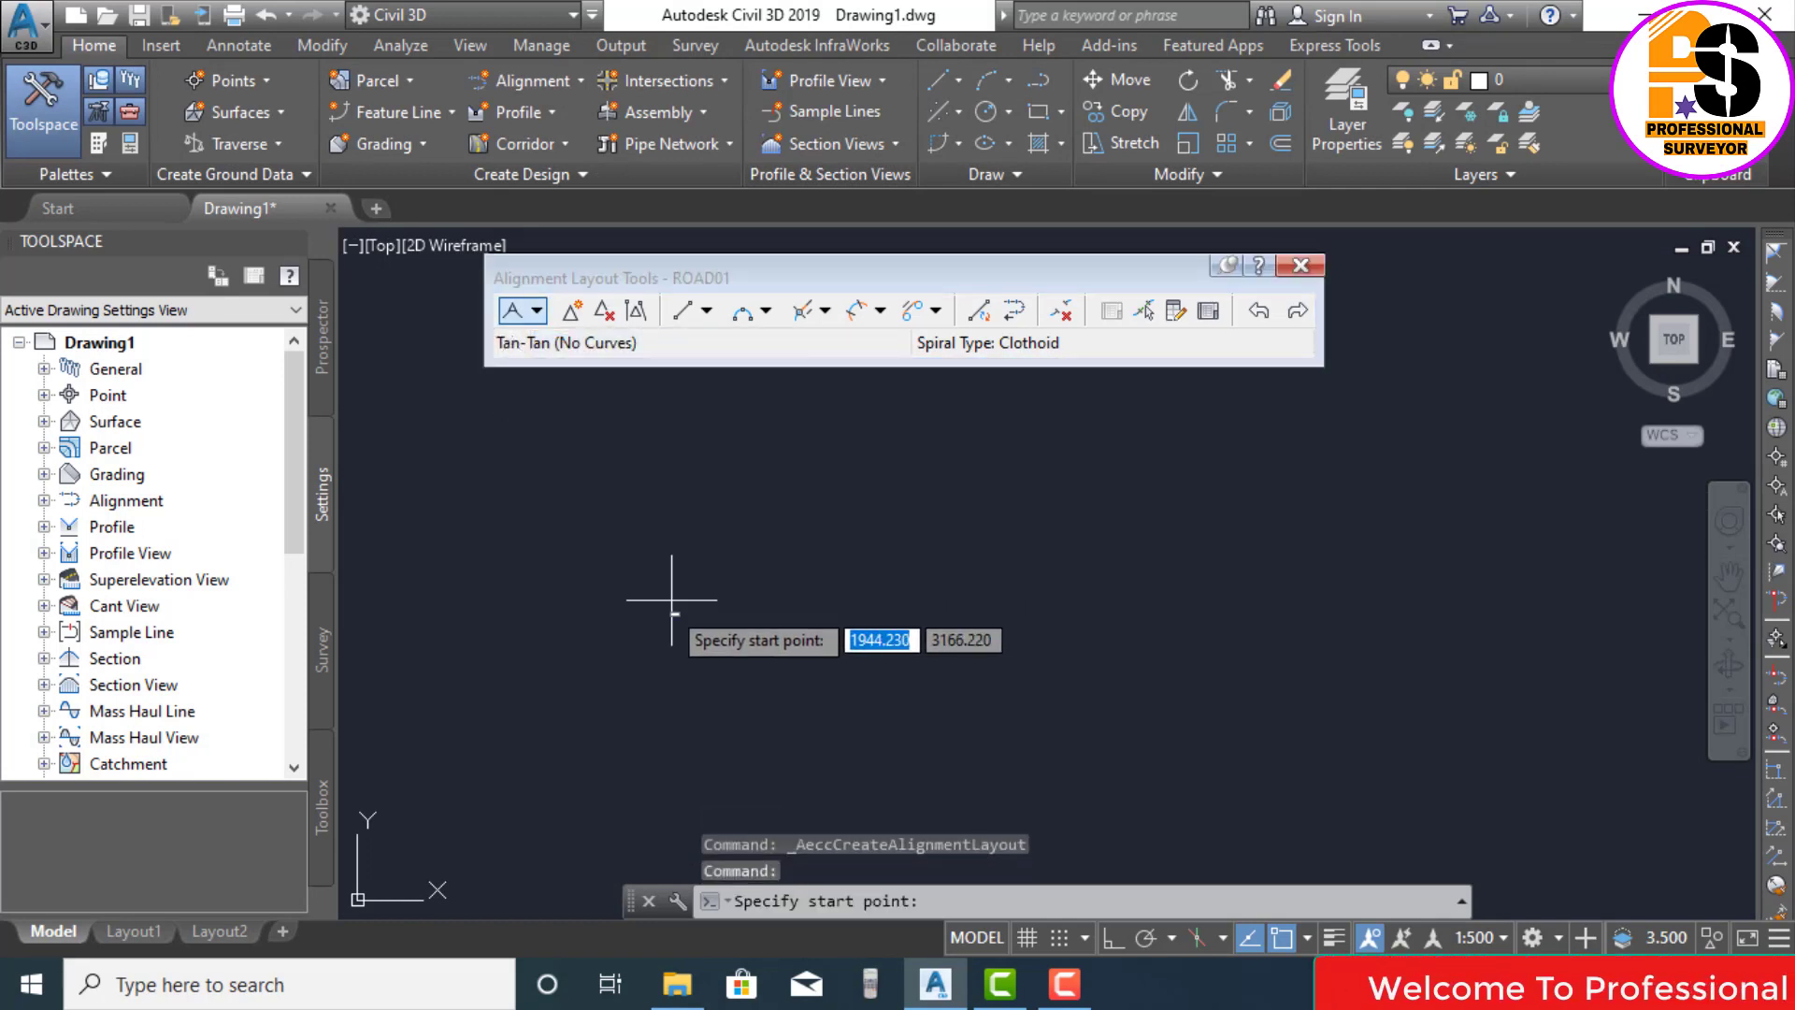
pyautogui.click(608, 646)
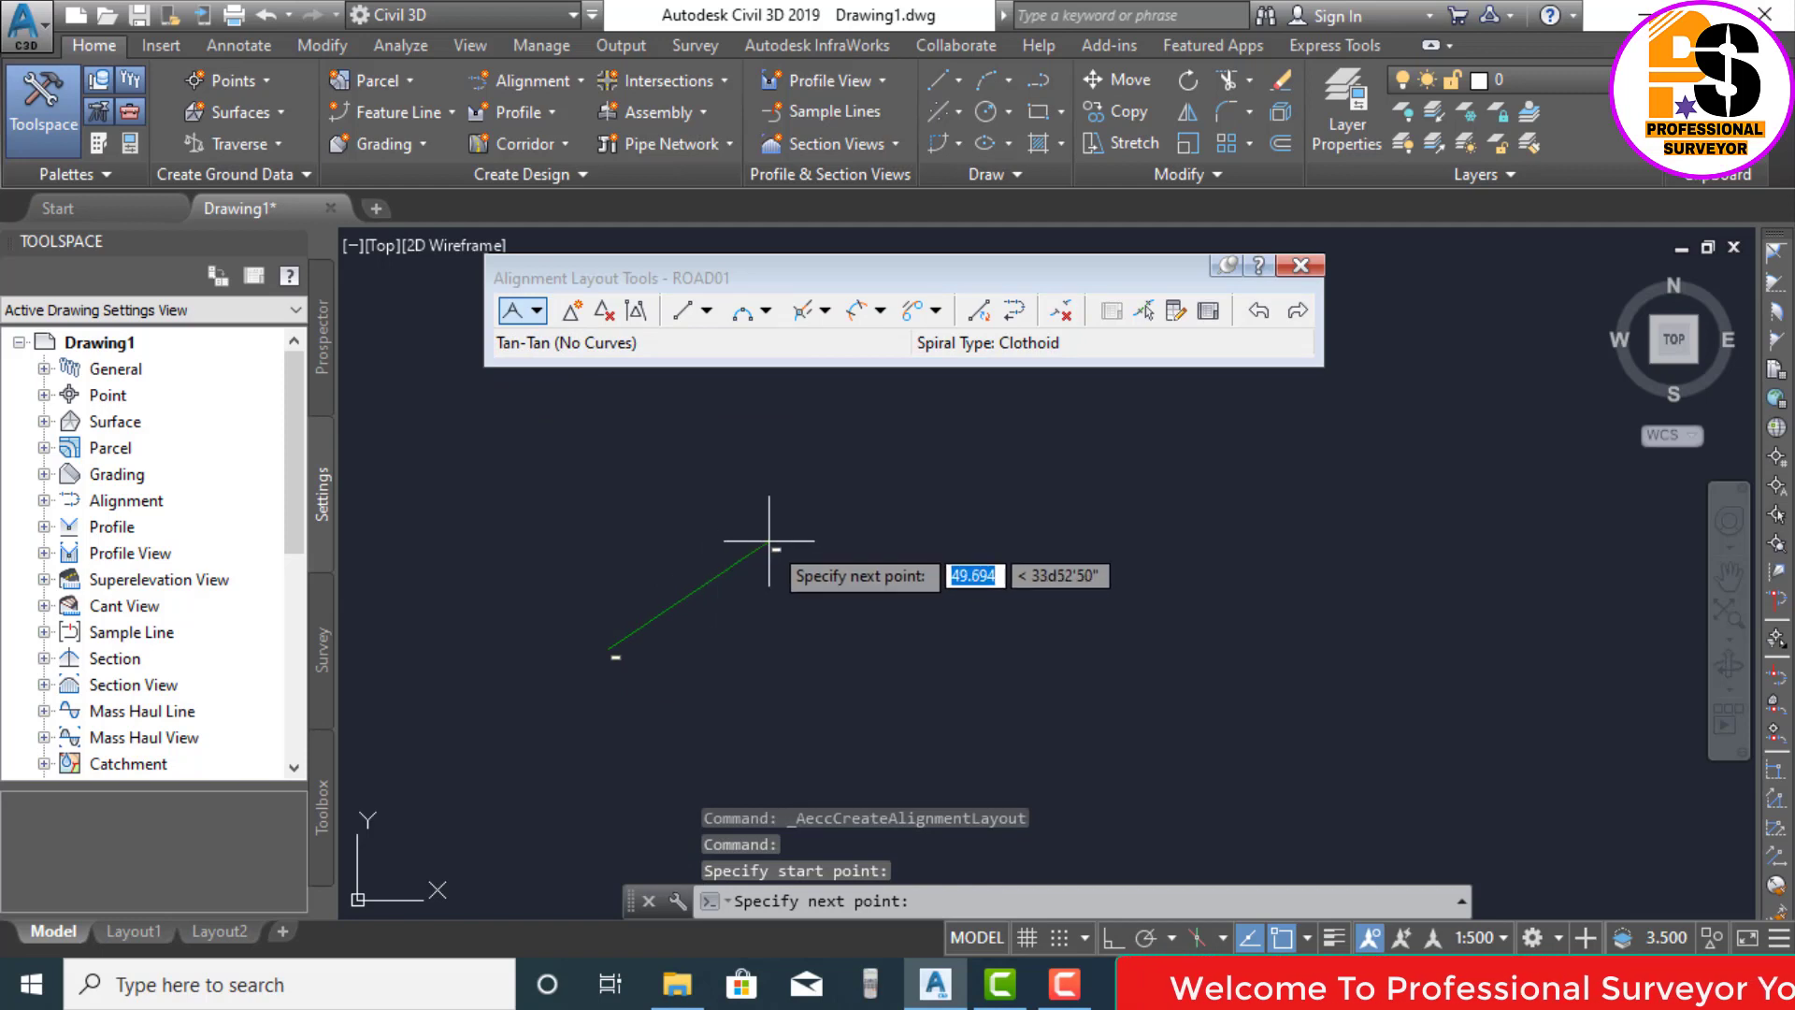
pyautogui.click(931, 469)
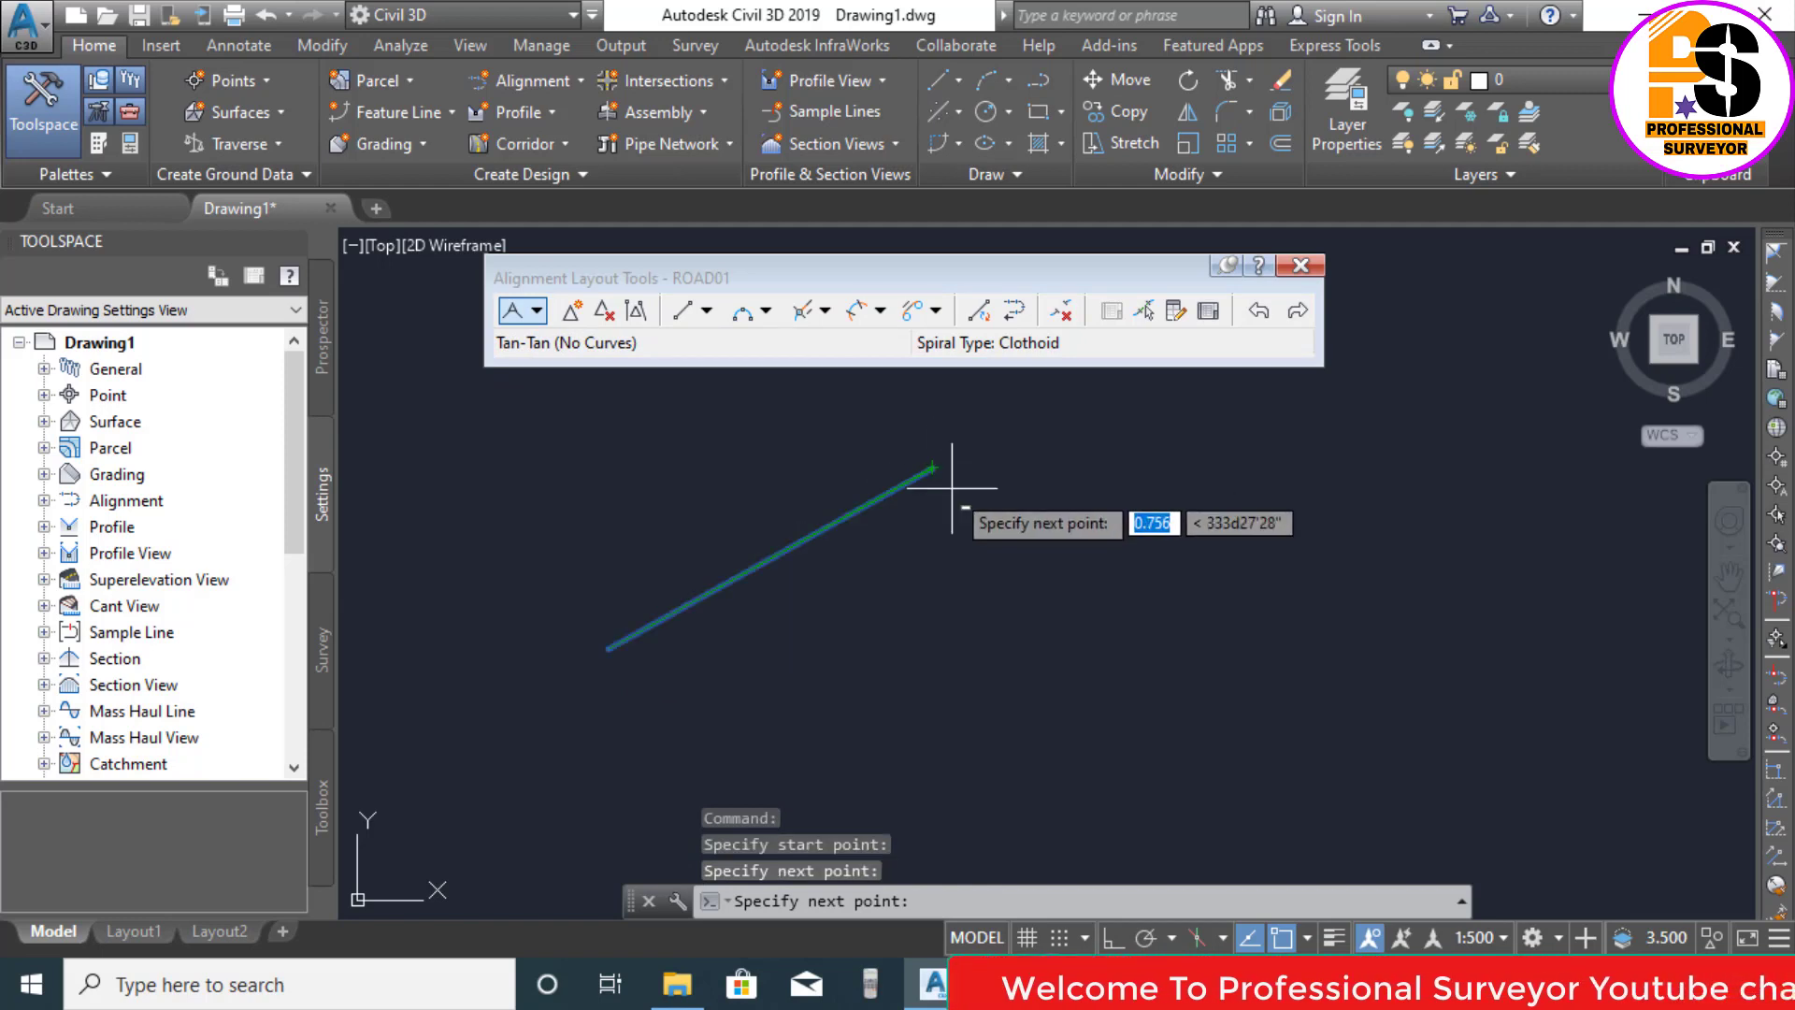
pyautogui.click(1125, 711)
pyautogui.press('Return')
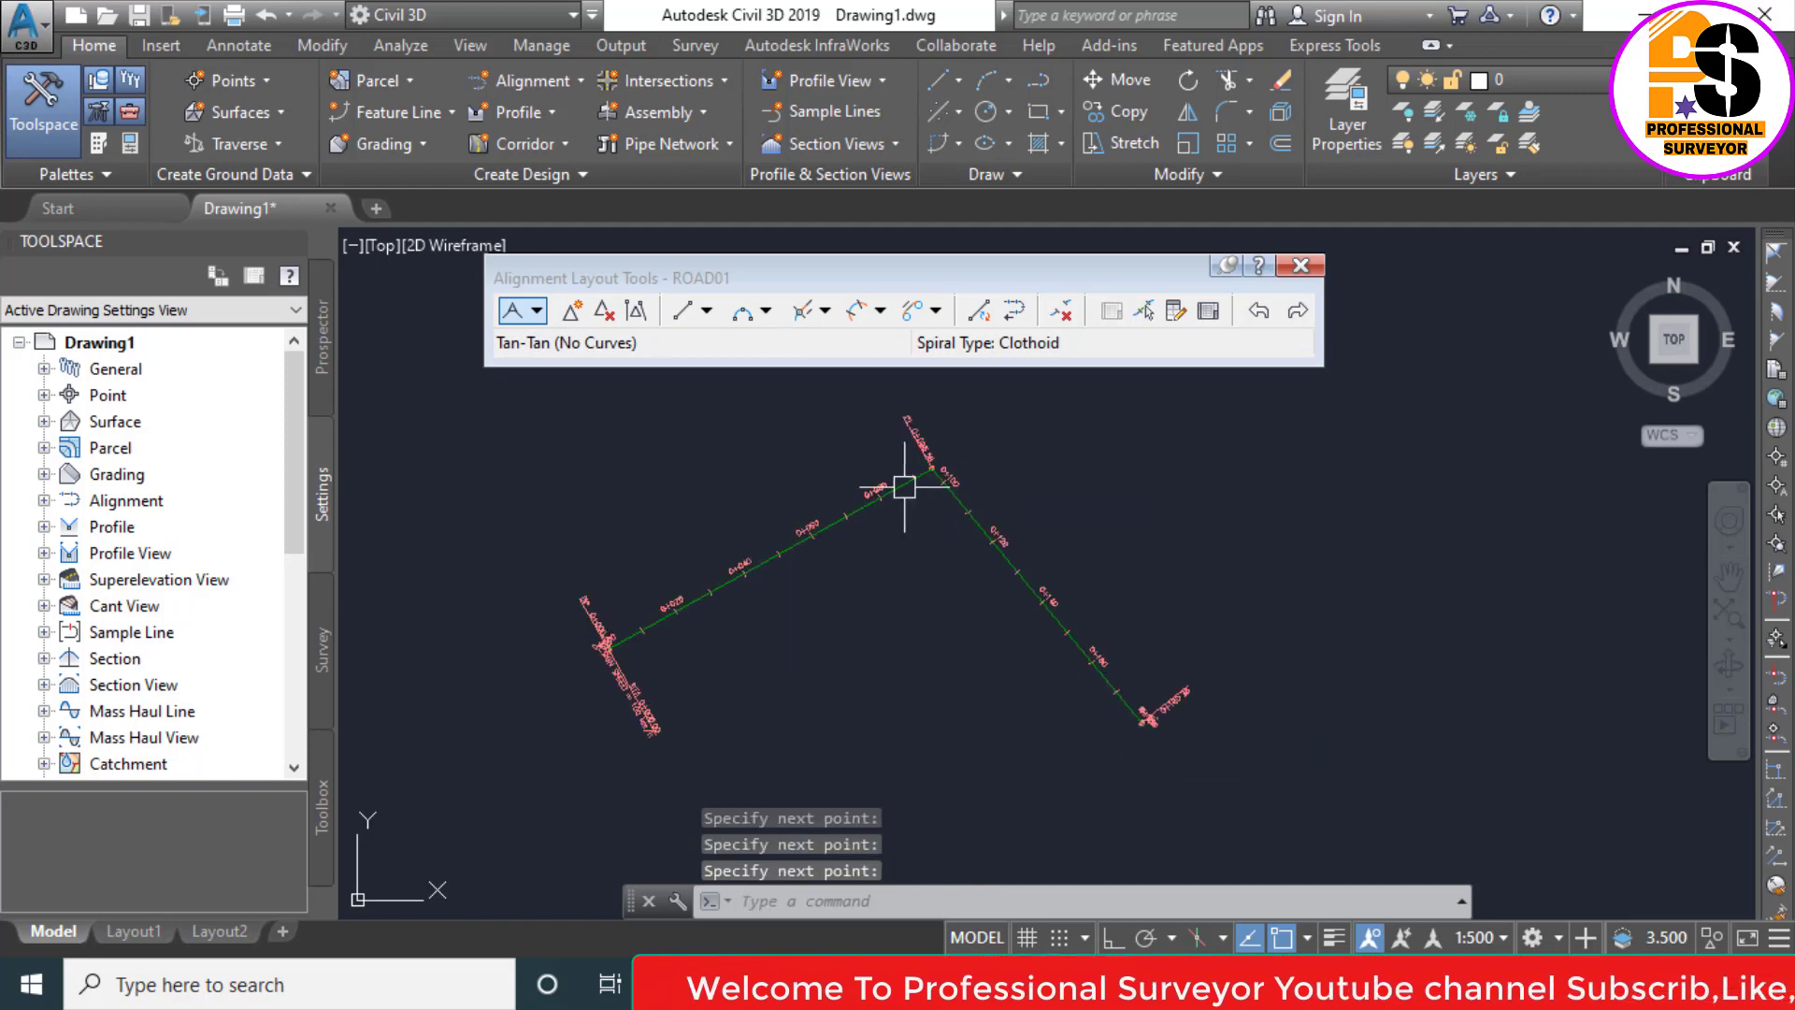
# Step: Add a free curve fillet of radius 50 m between the two ROAD01 tangents, using the Lessthan180 solution angle, and end the command
pyautogui.scroll(4, 914, 489)
pyautogui.scroll(-3, 621, 641)
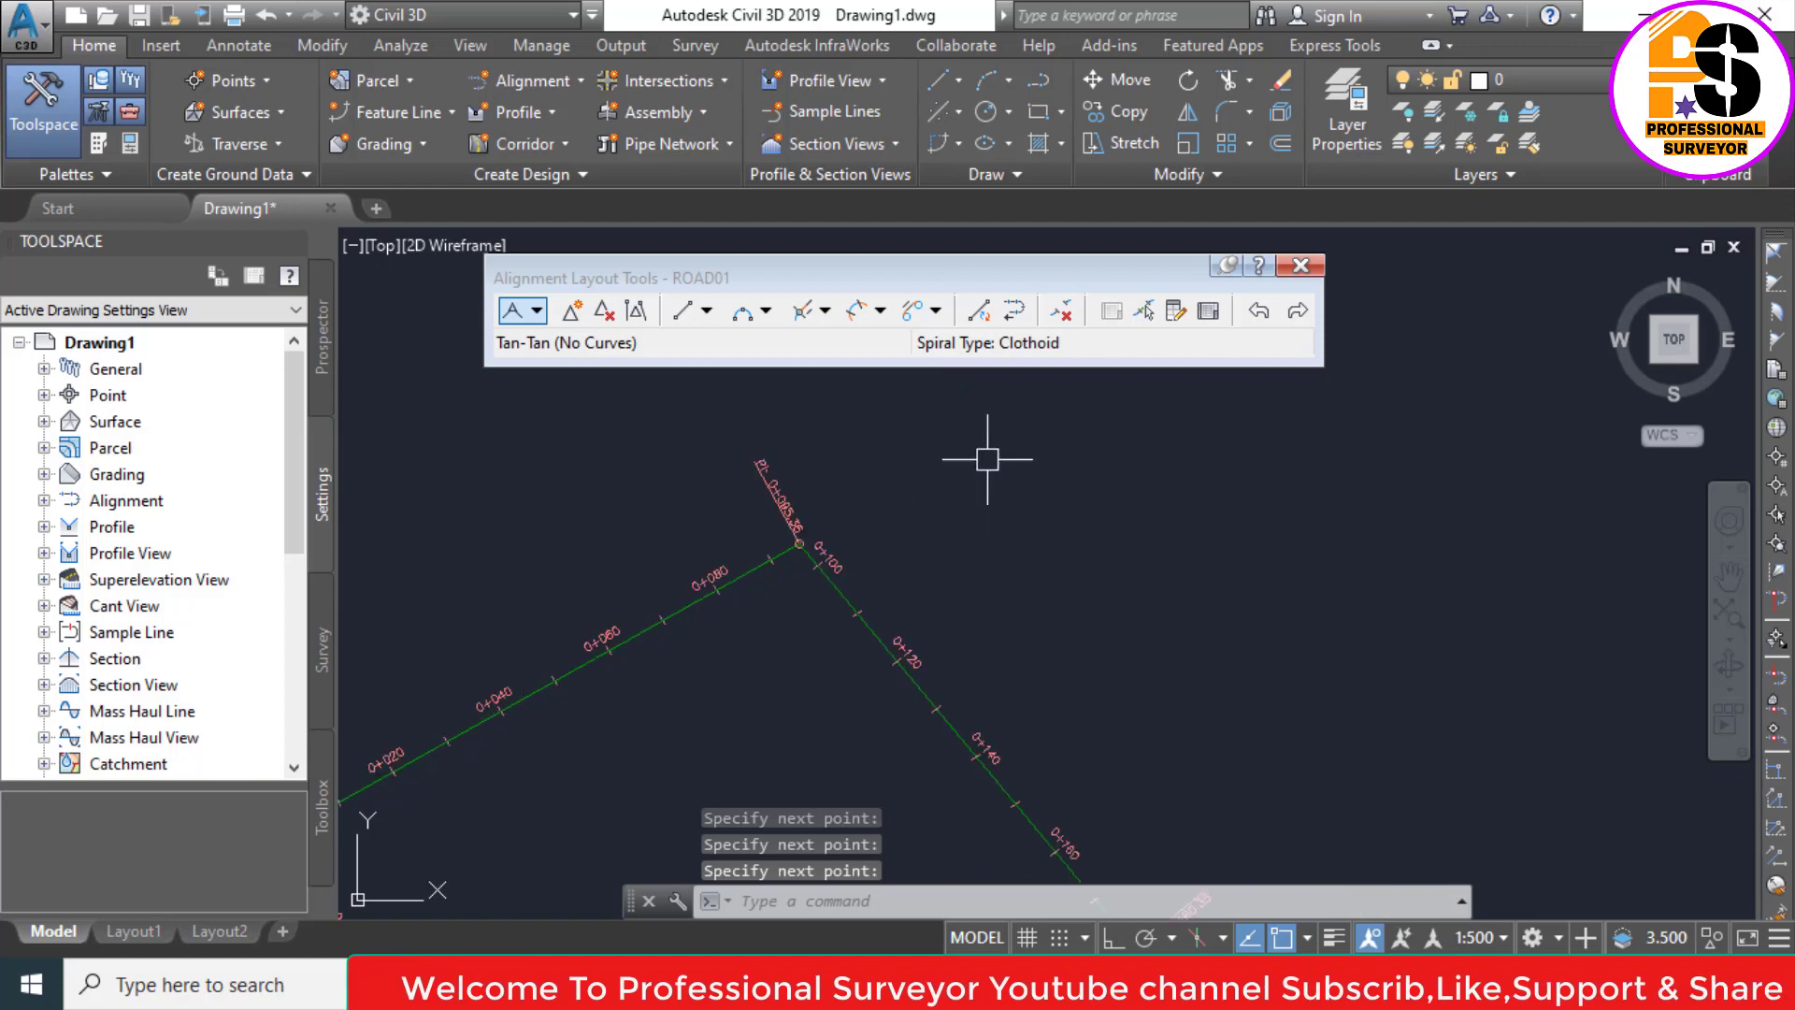
pyautogui.scroll(-1, 922, 502)
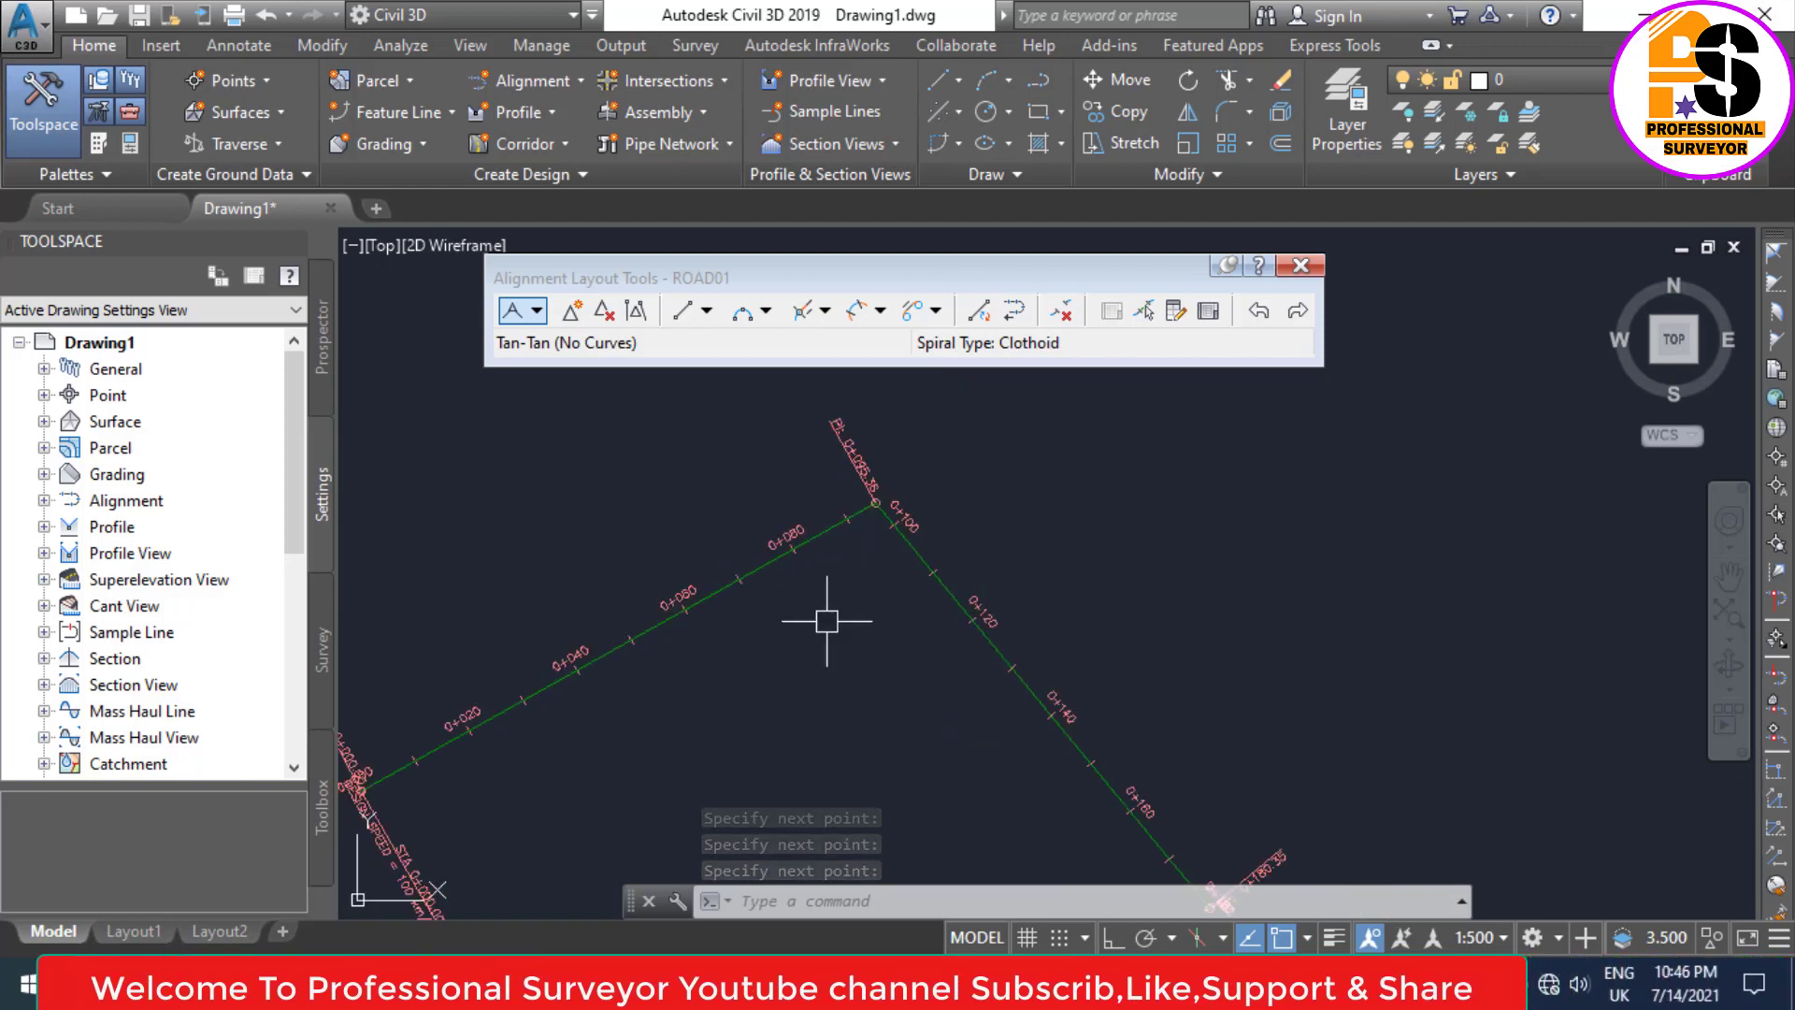
pyautogui.scroll(-2, 934, 542)
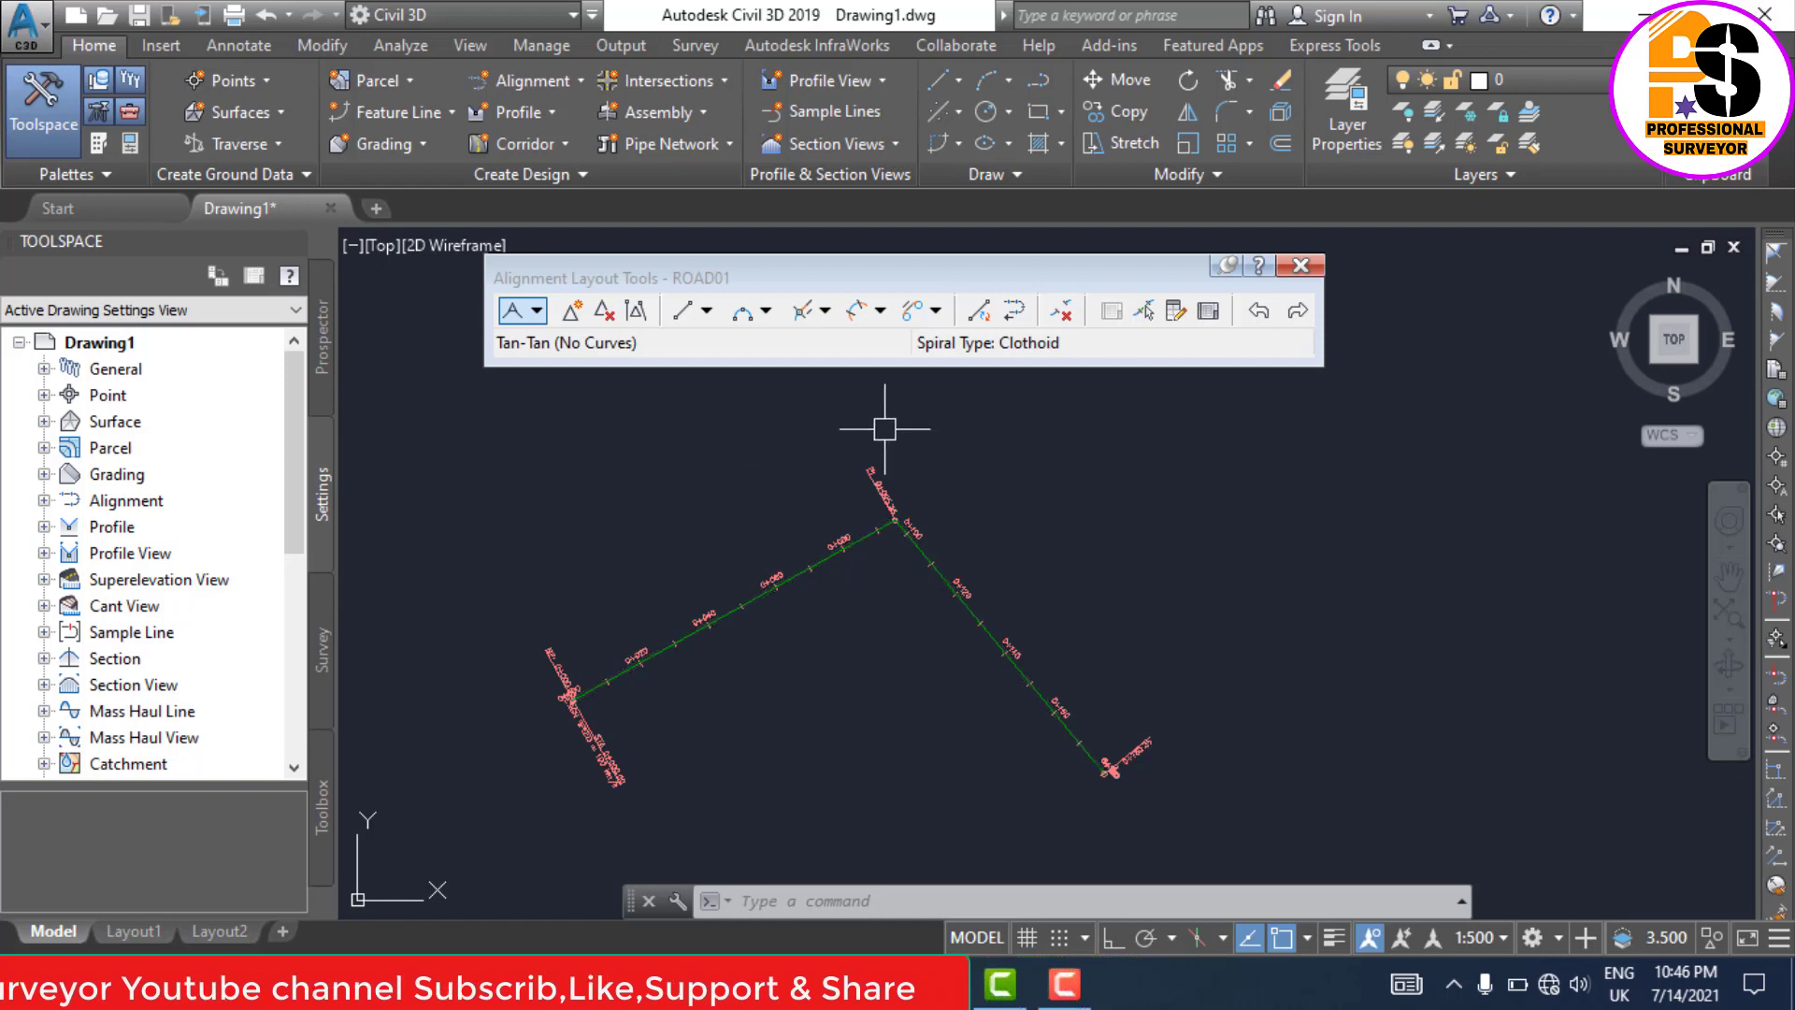
pyautogui.scroll(2, 874, 421)
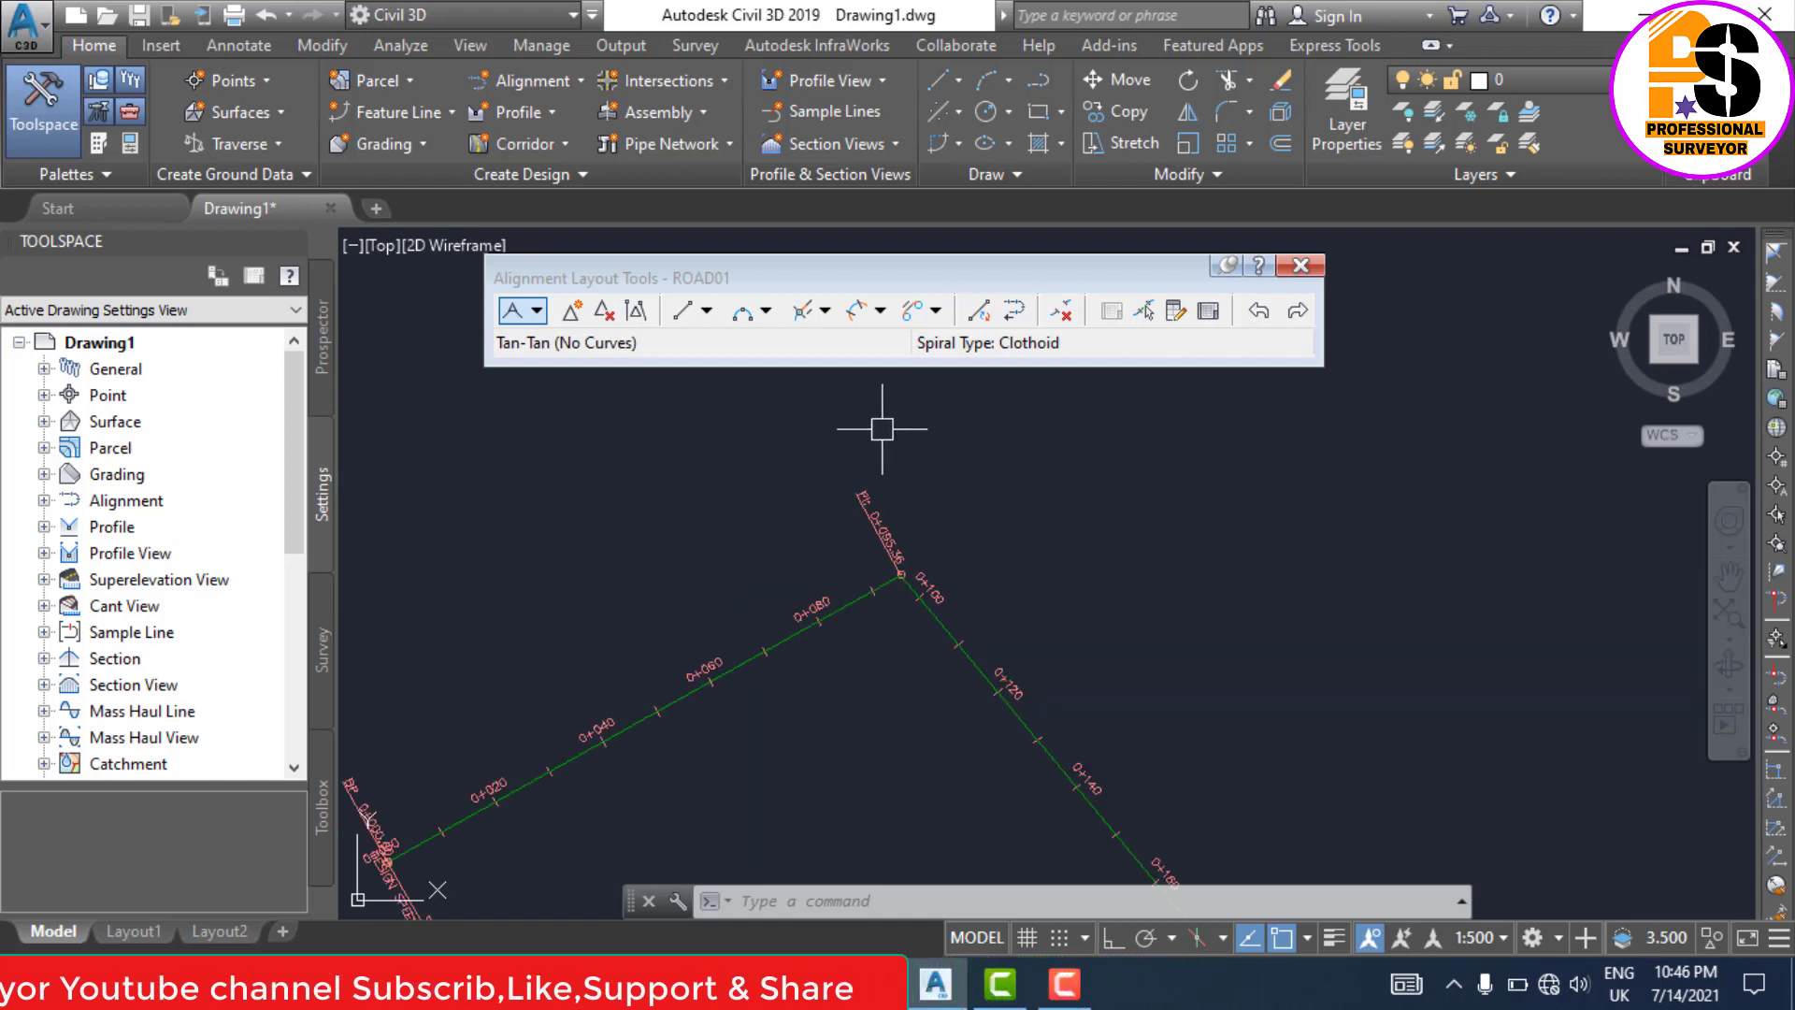
pyautogui.click(769, 314)
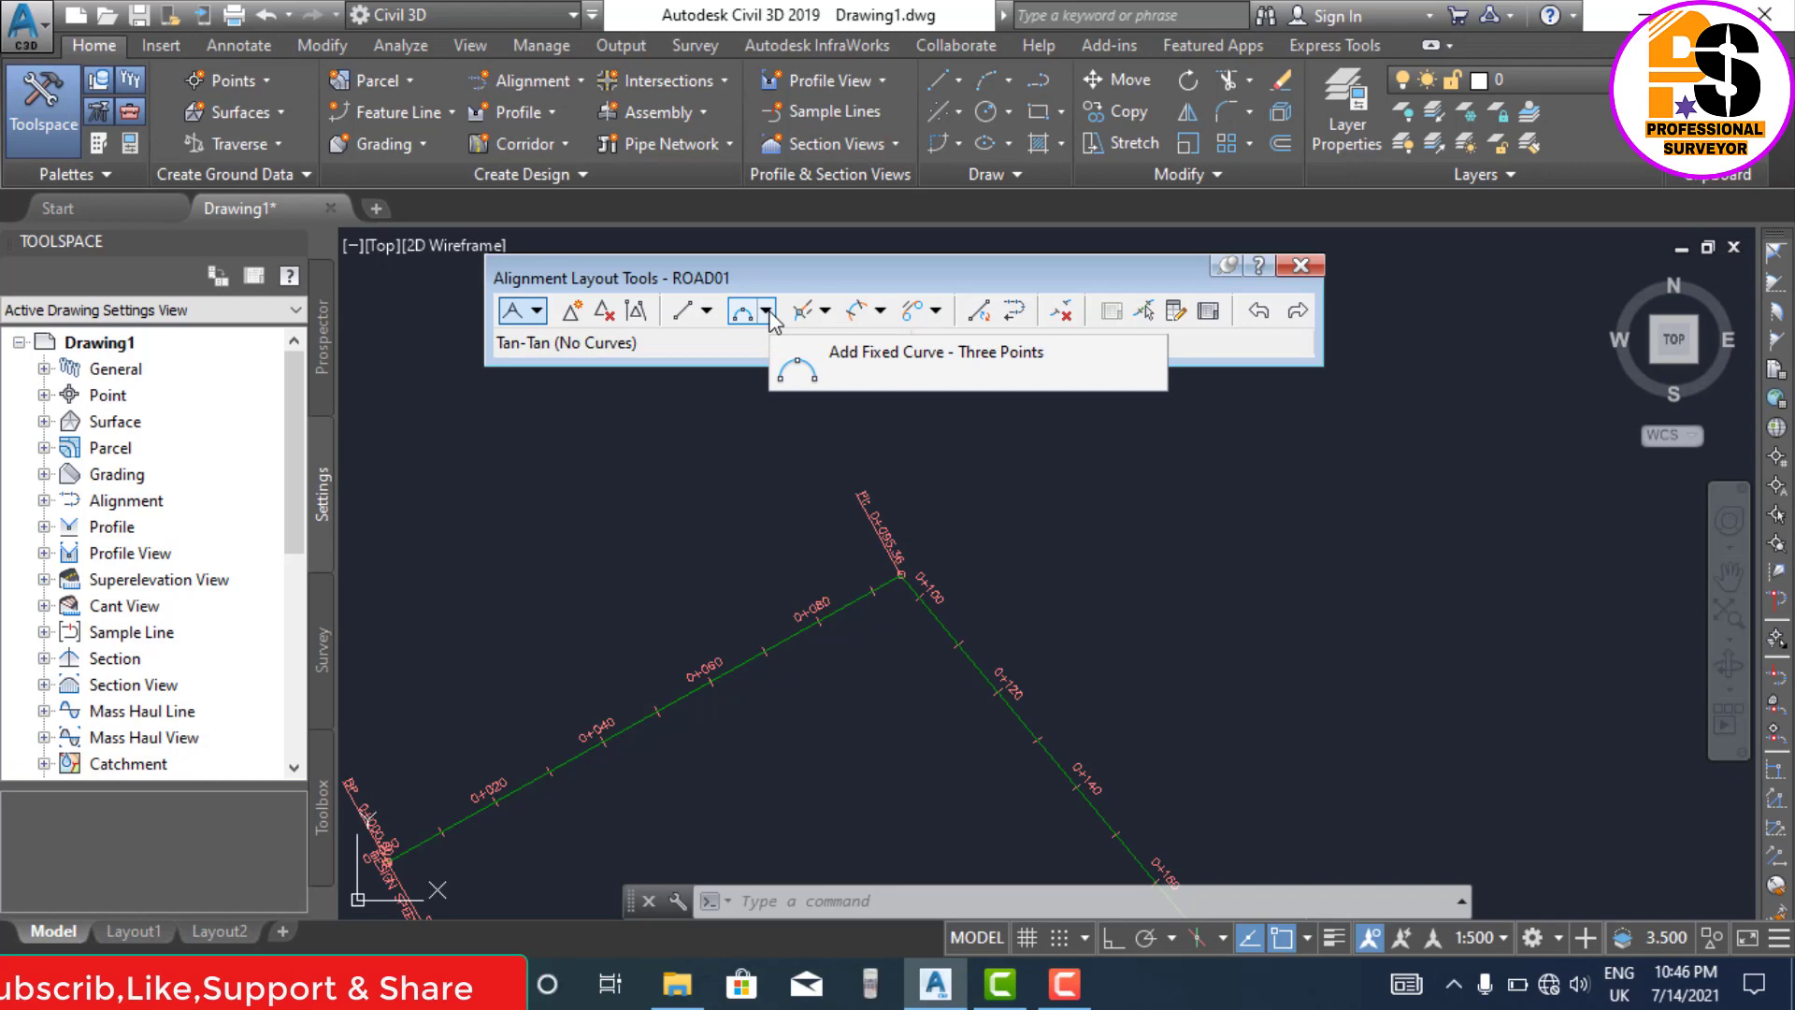
pyautogui.click(768, 313)
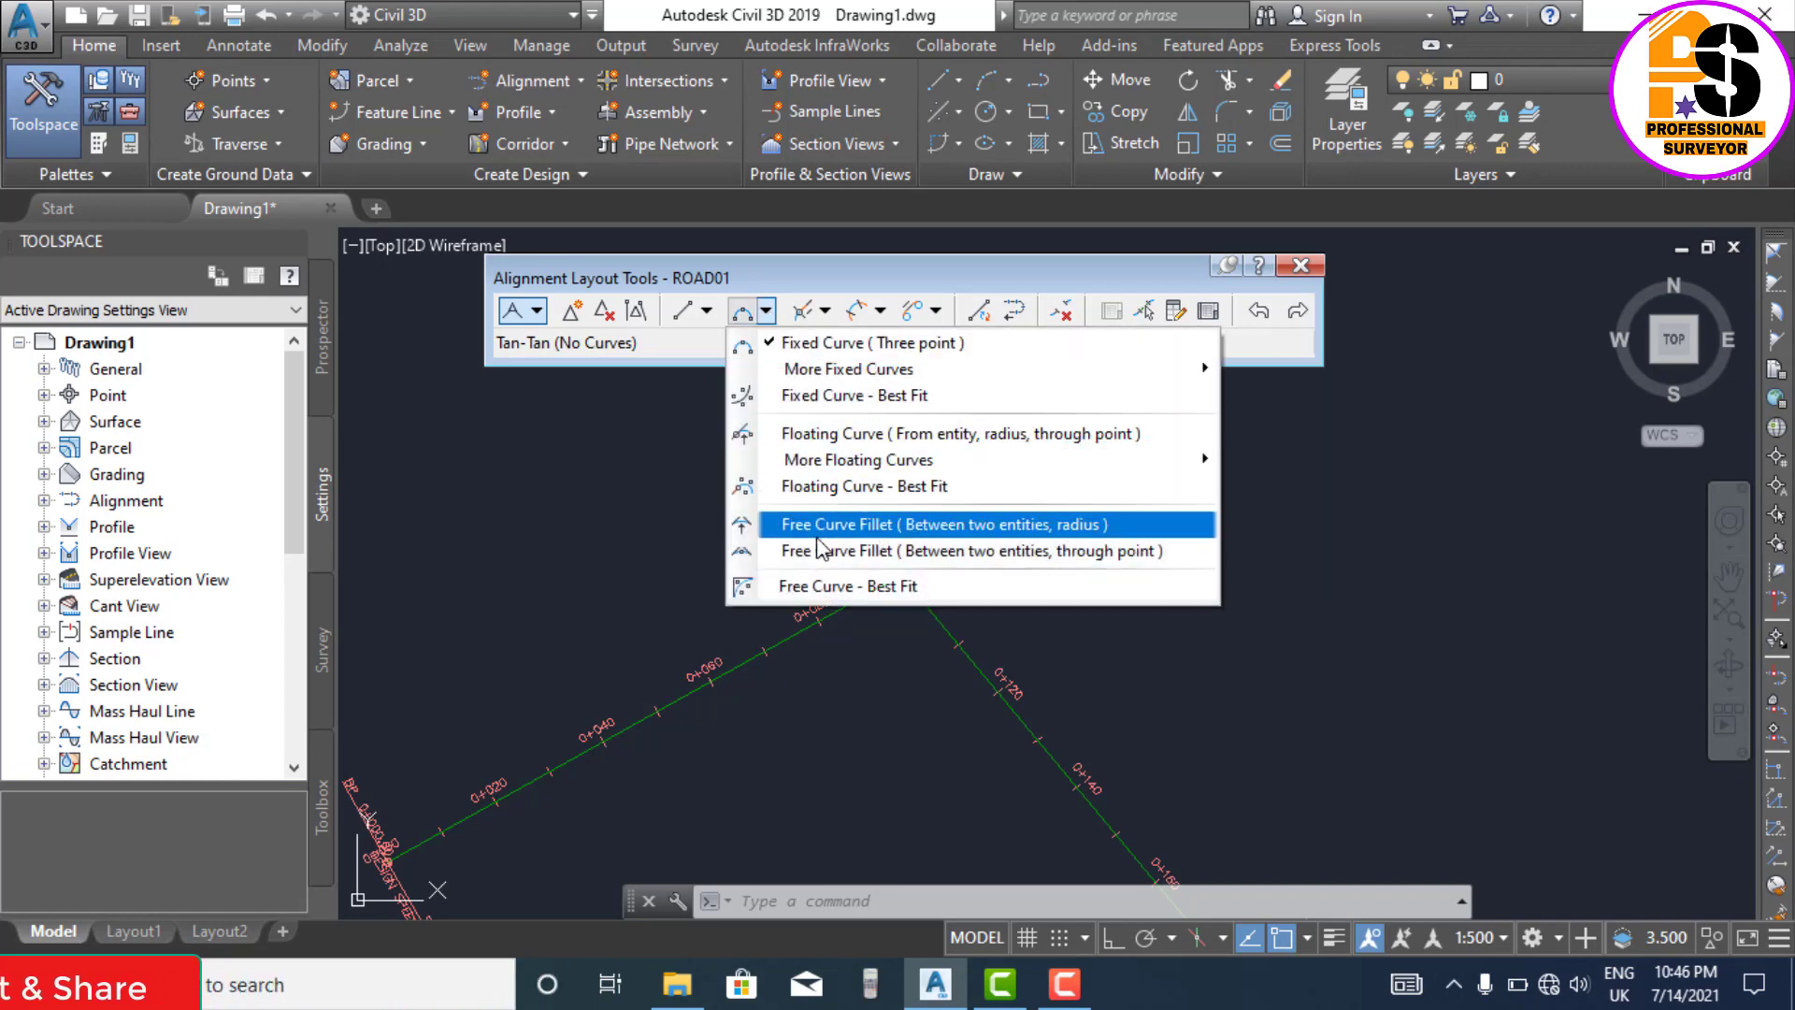
pyautogui.click(845, 530)
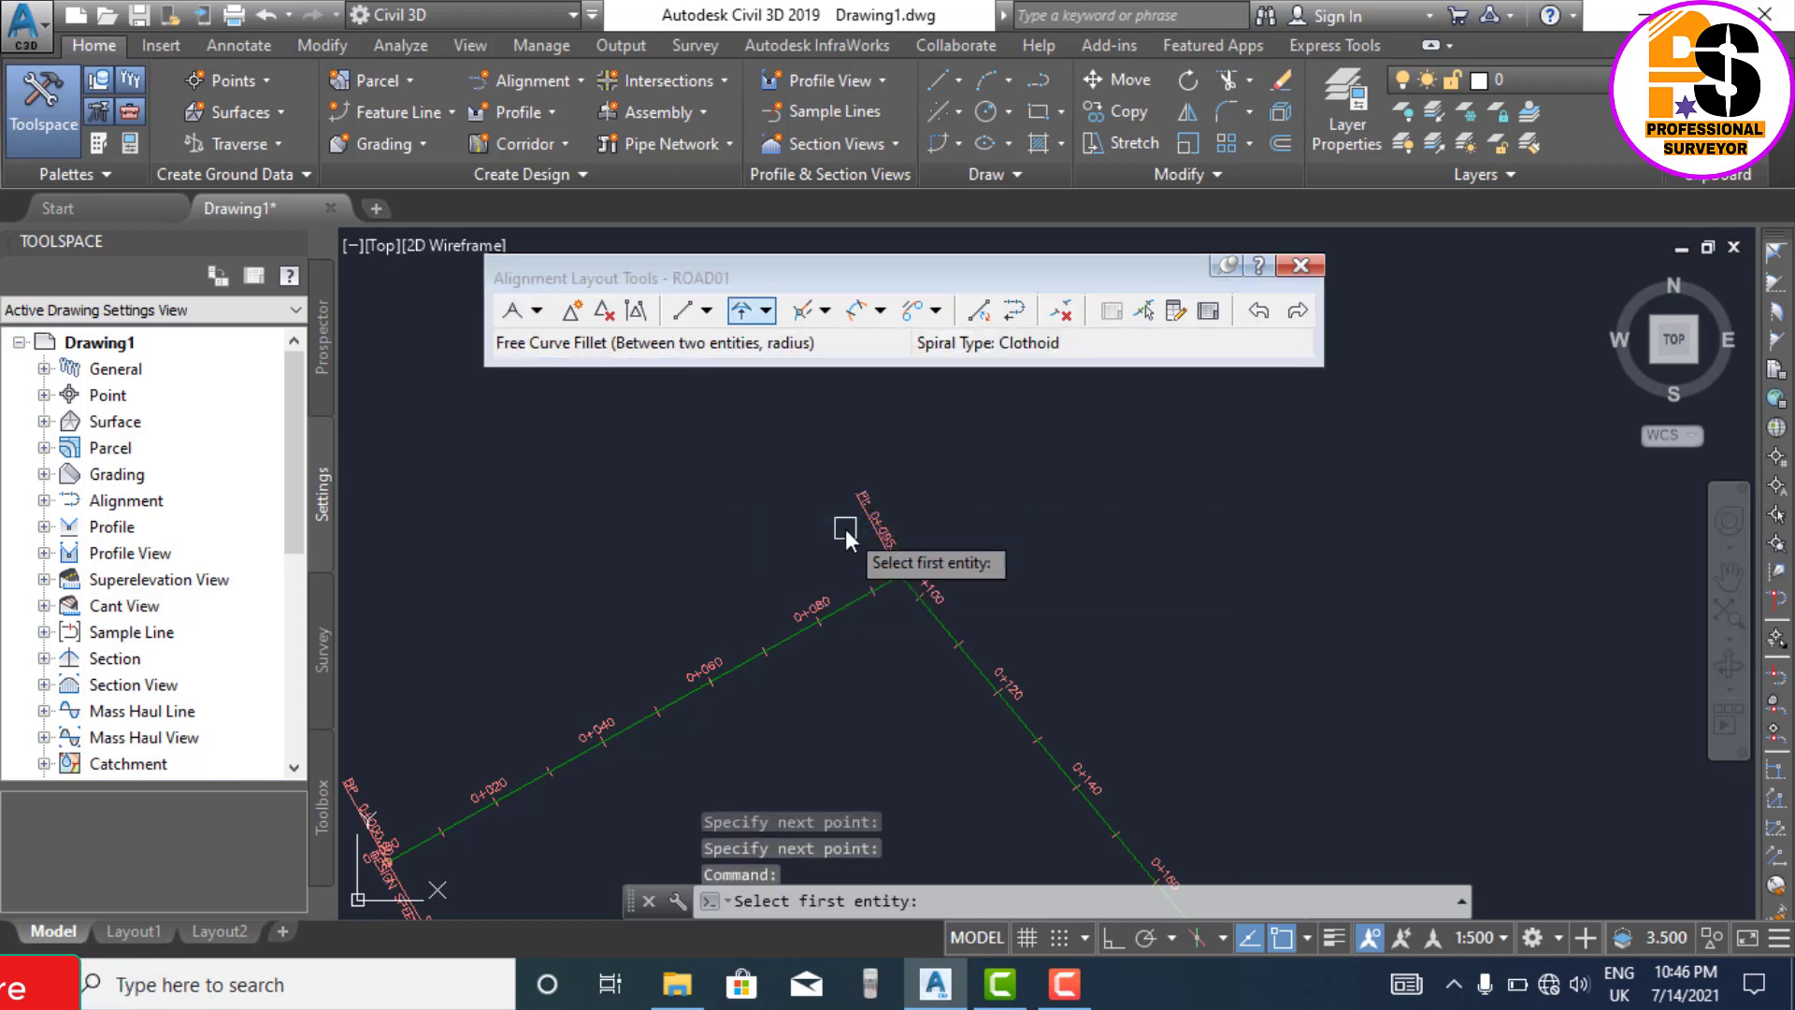
pyautogui.scroll(-2, 945, 494)
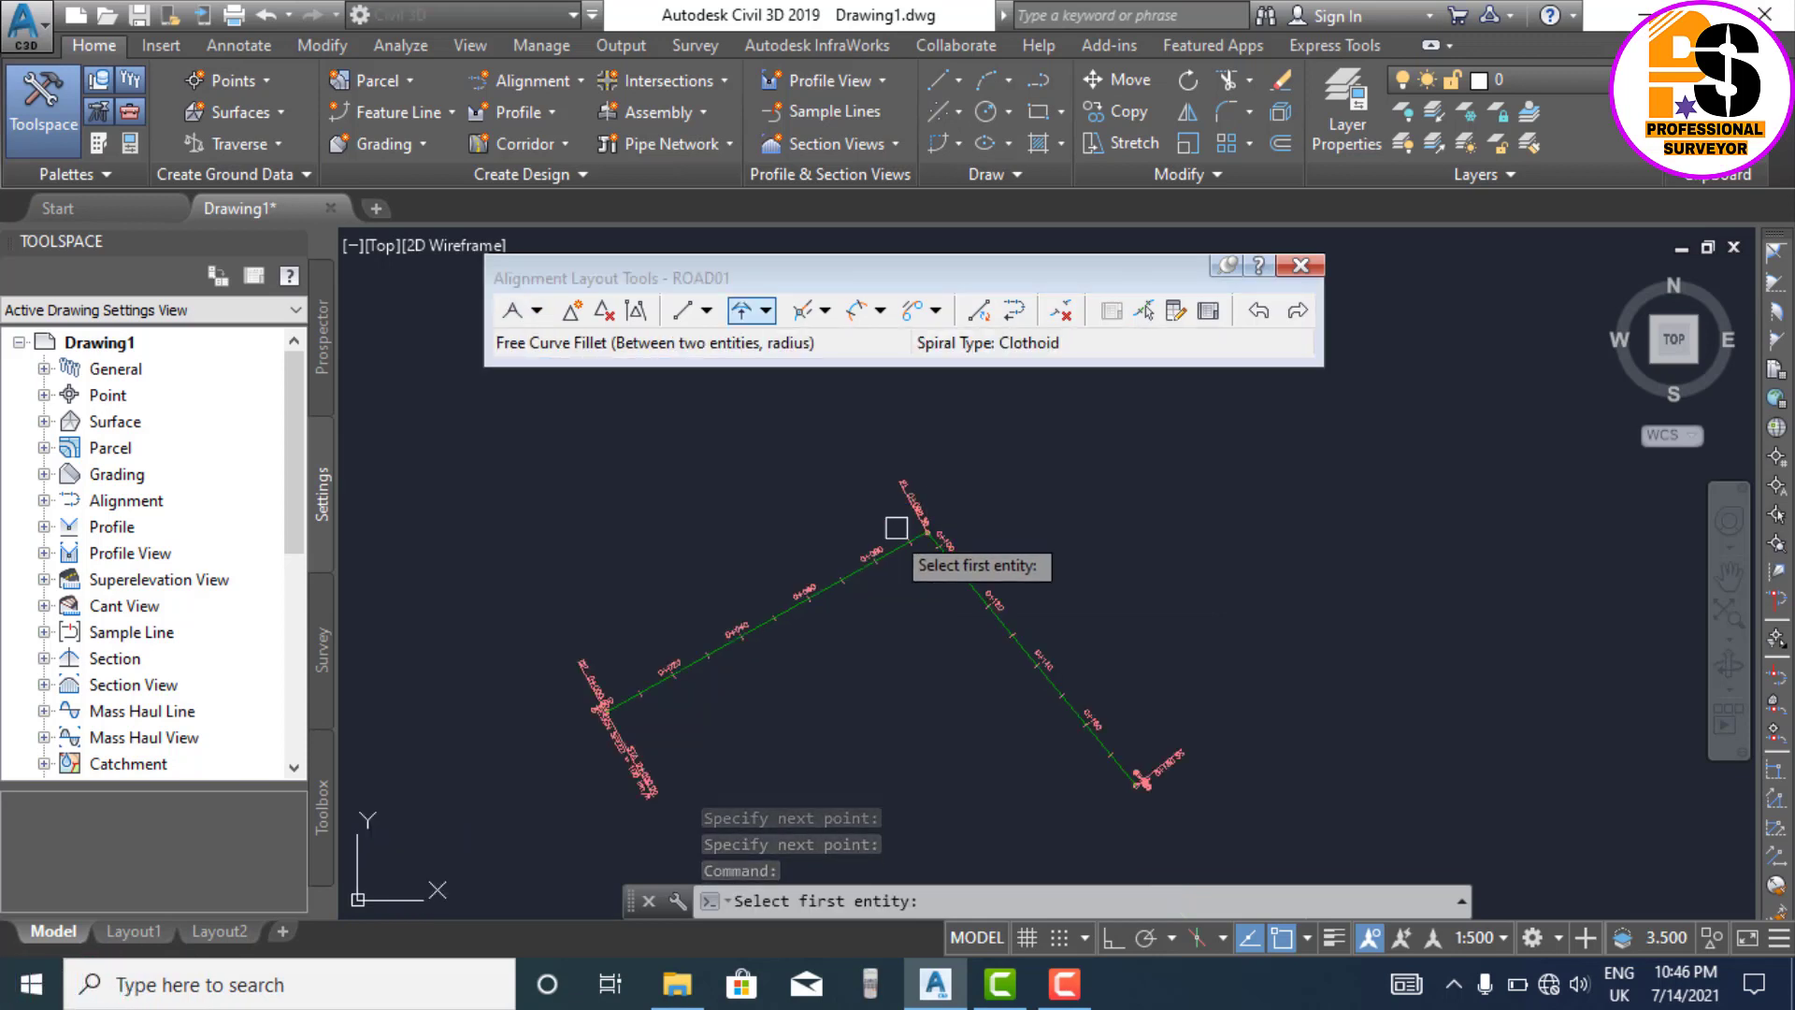
pyautogui.scroll(3, 940, 500)
pyautogui.click(920, 568)
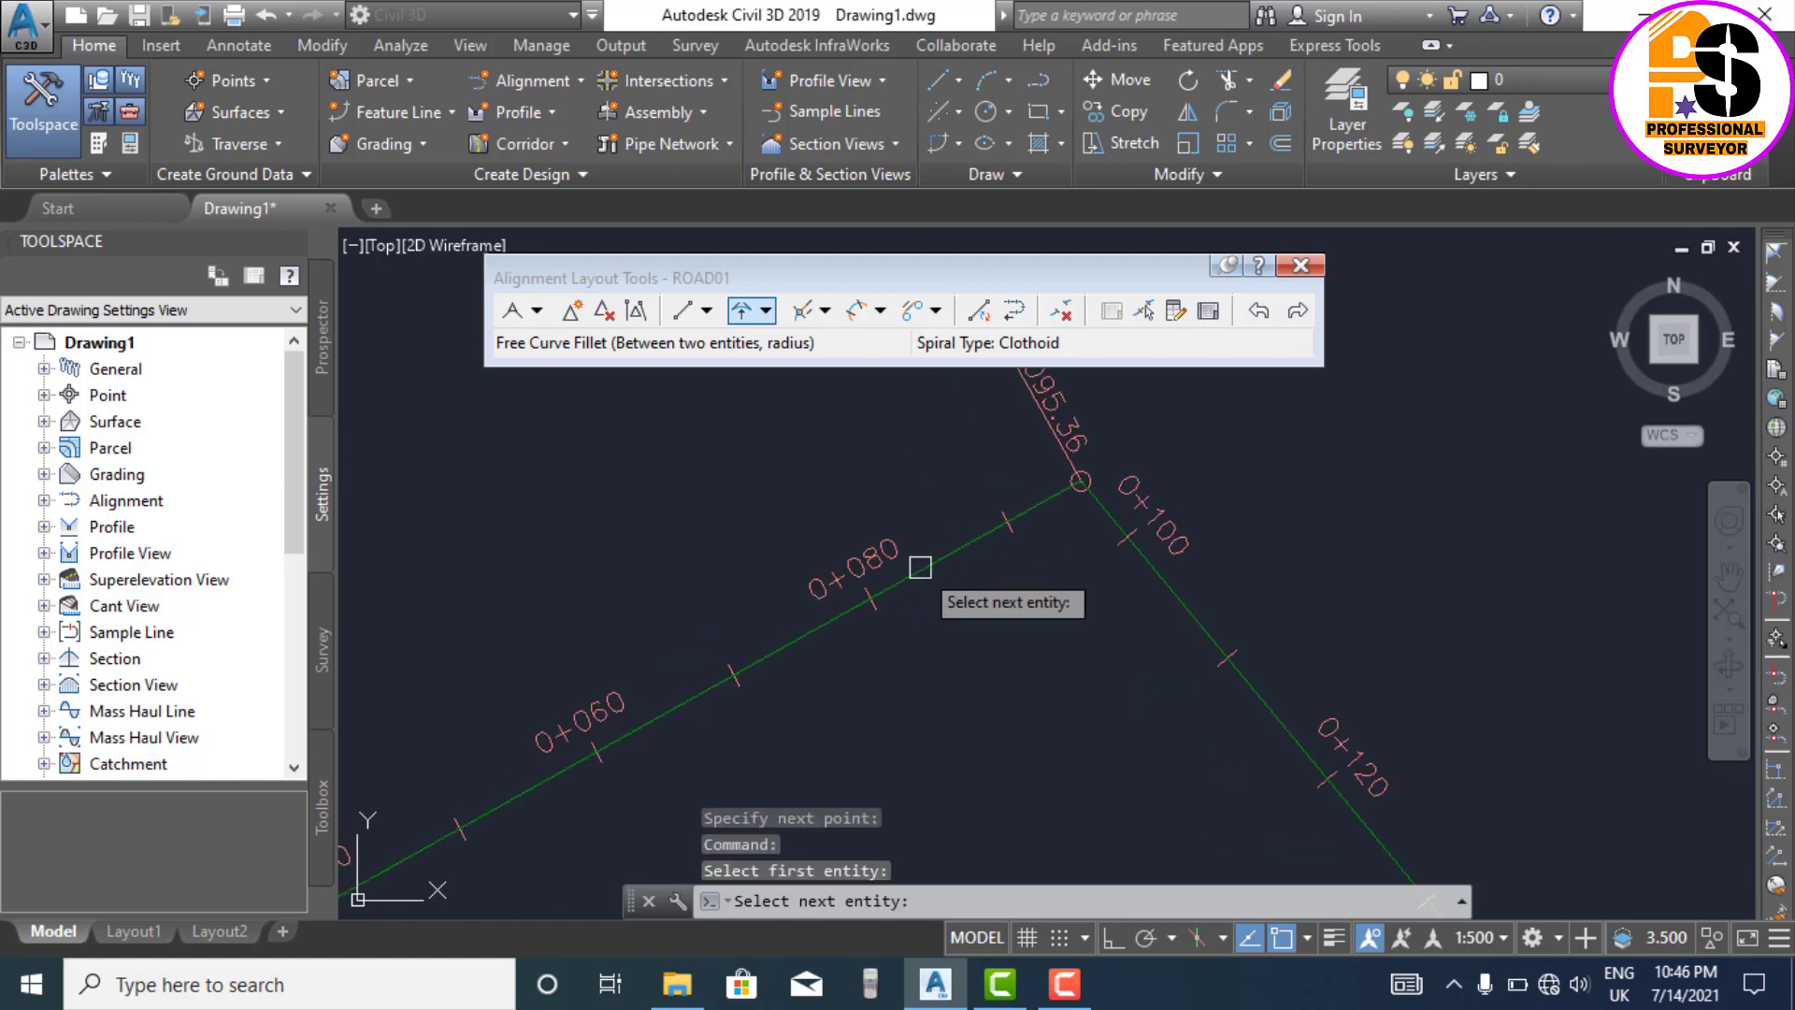
pyautogui.scroll(-2, 886, 517)
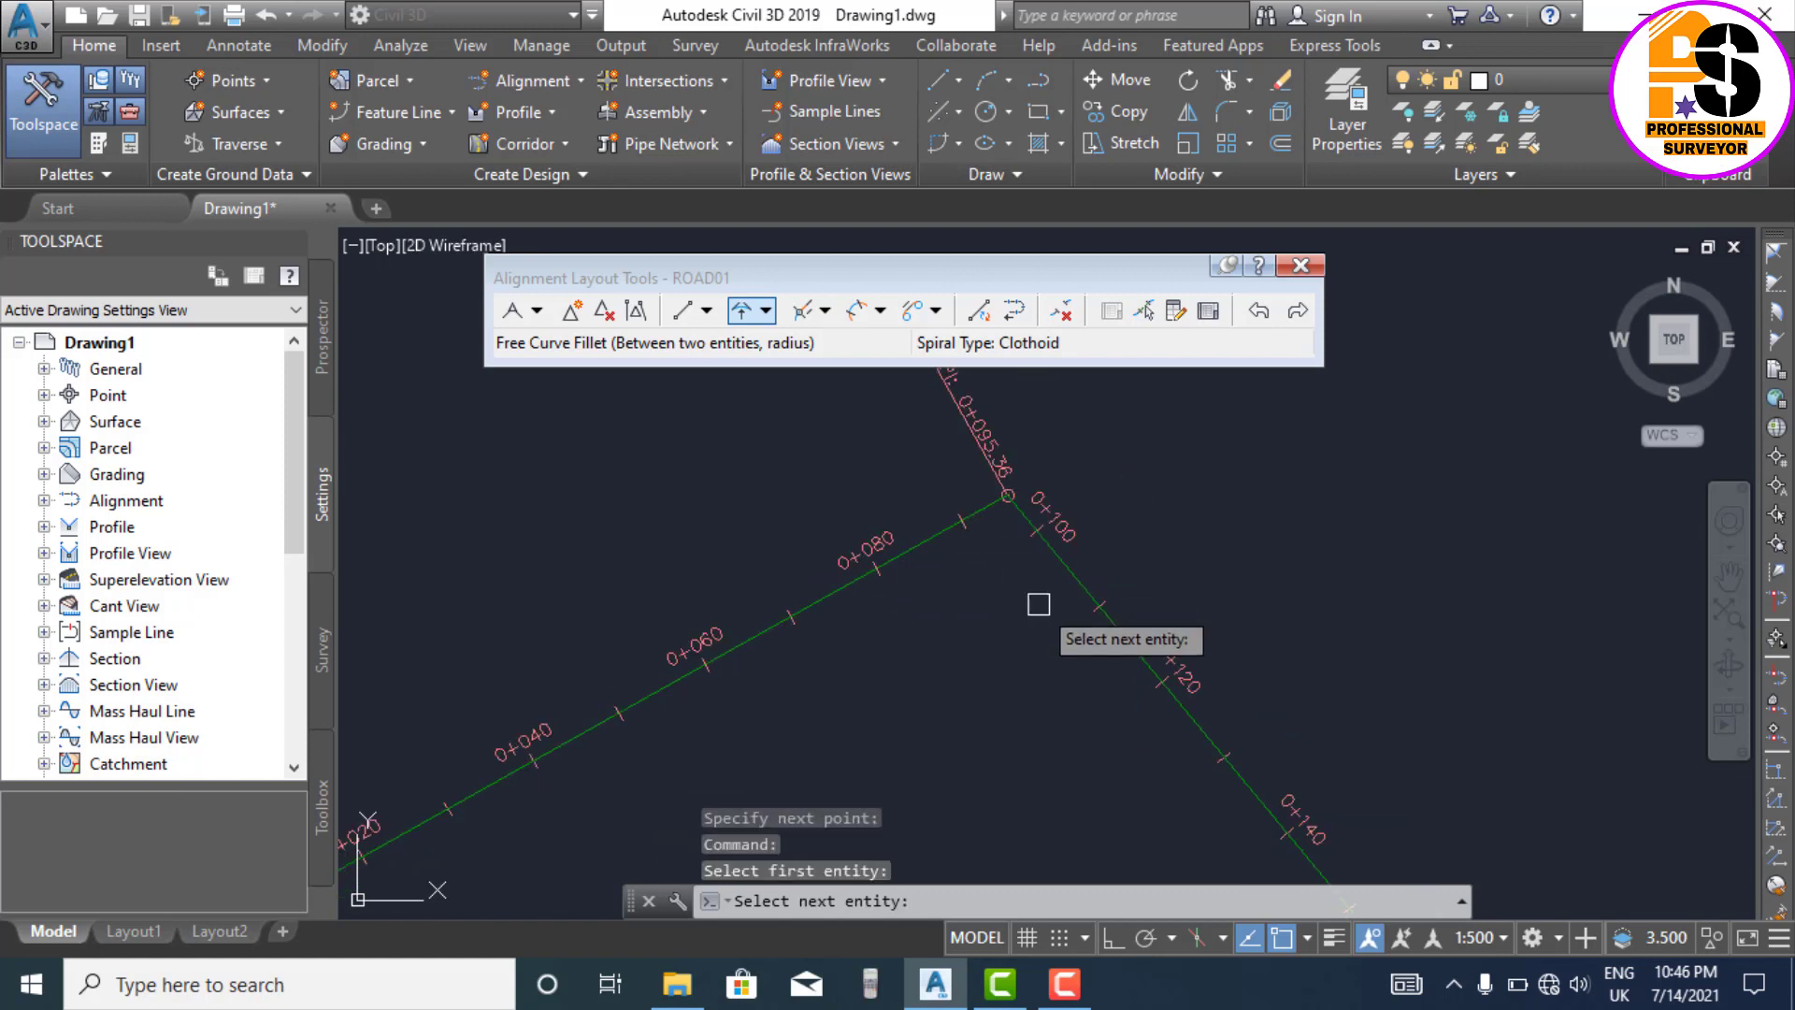
pyautogui.click(1081, 576)
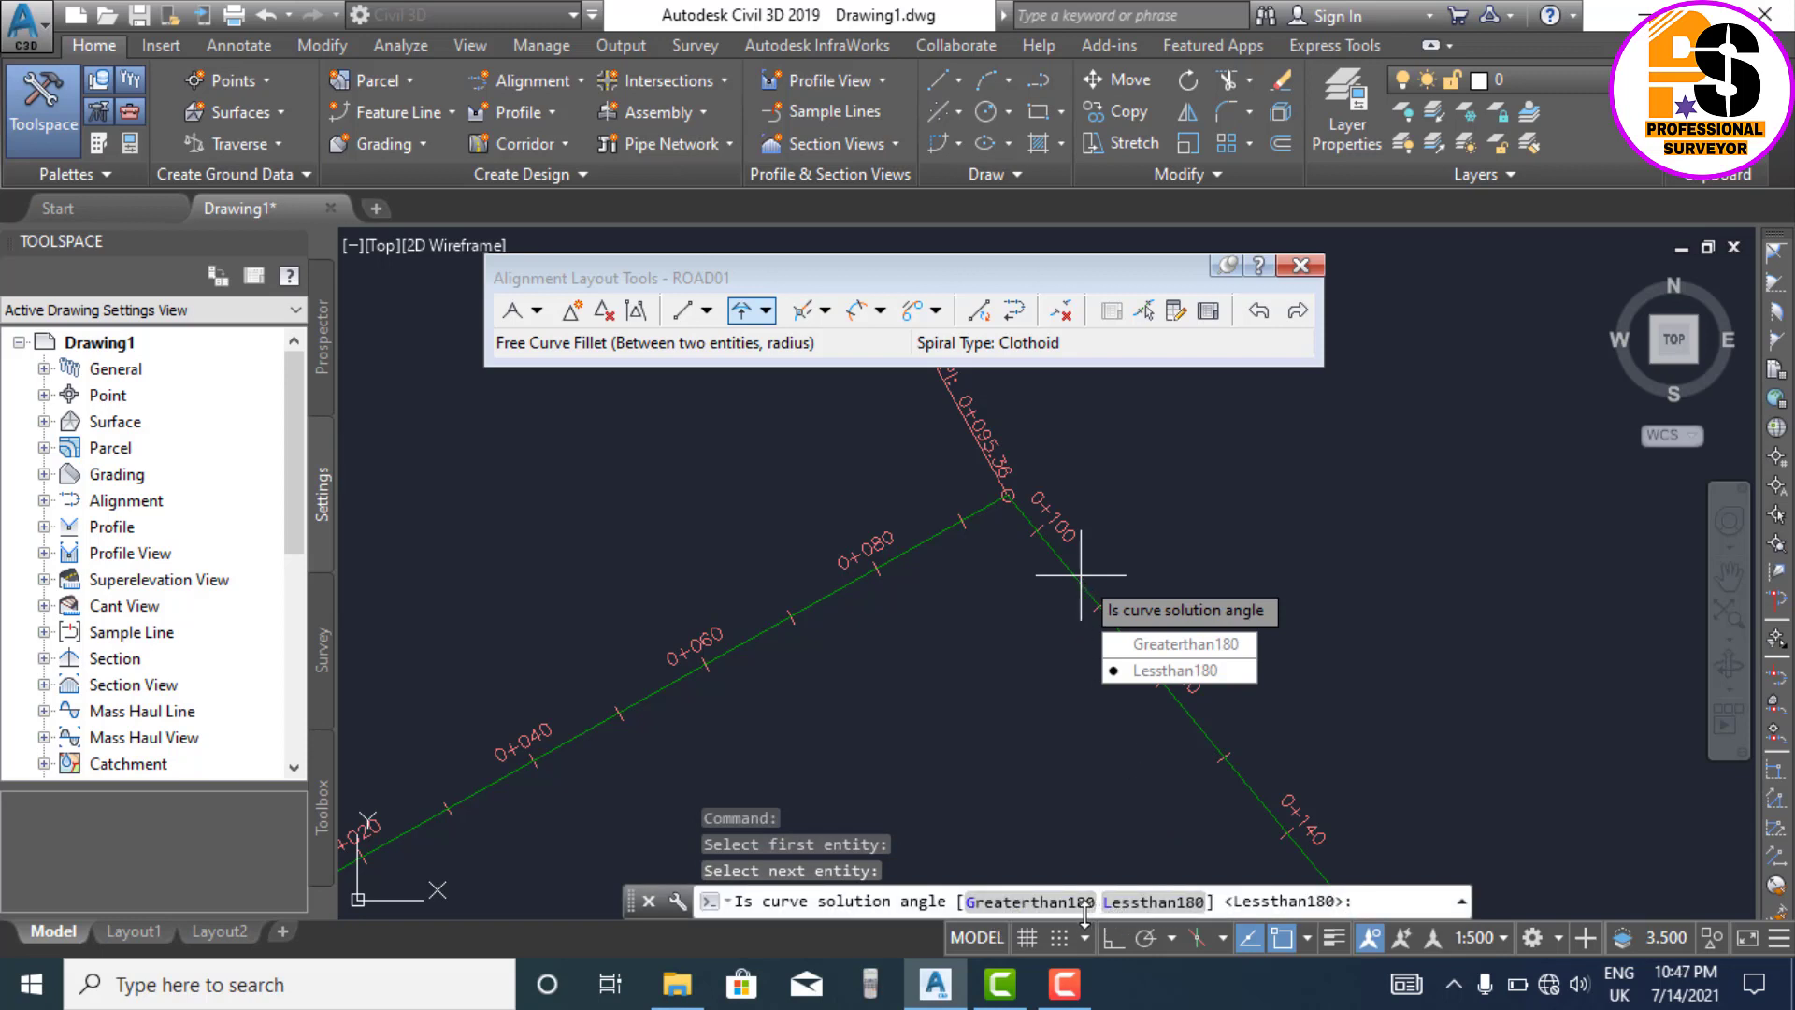
pyautogui.click(1188, 903)
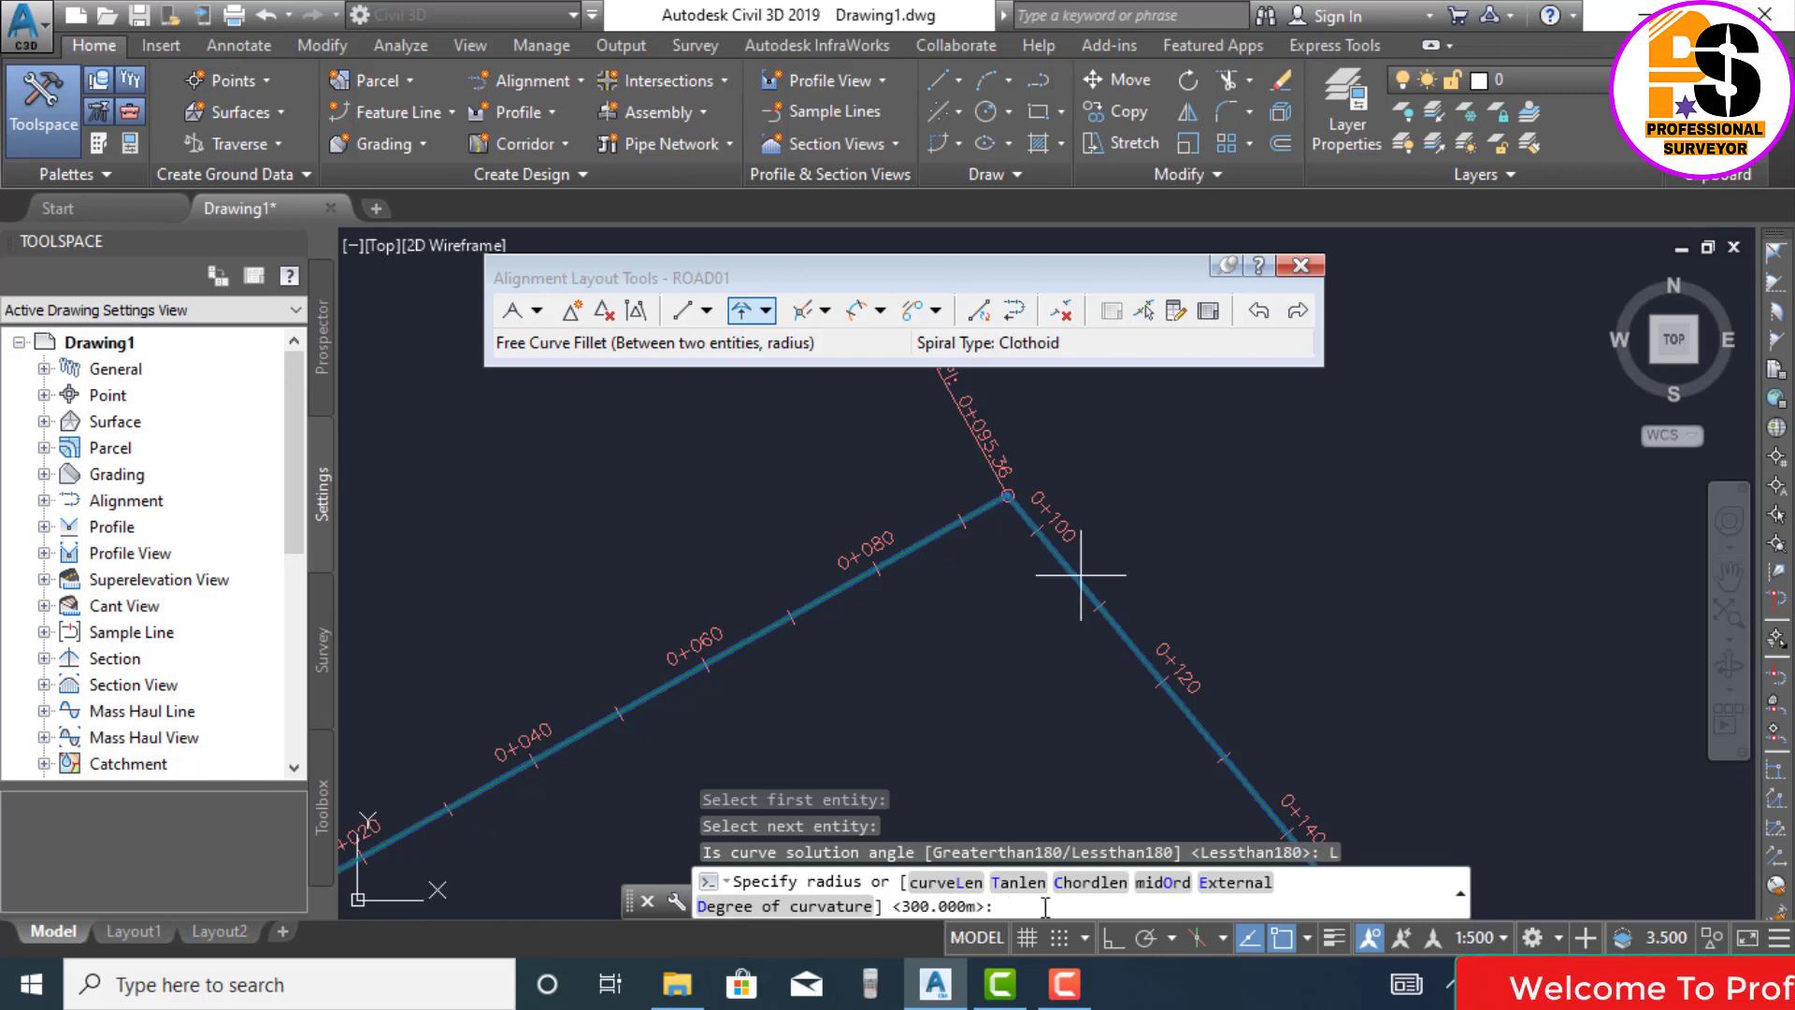
pyautogui.write('5')
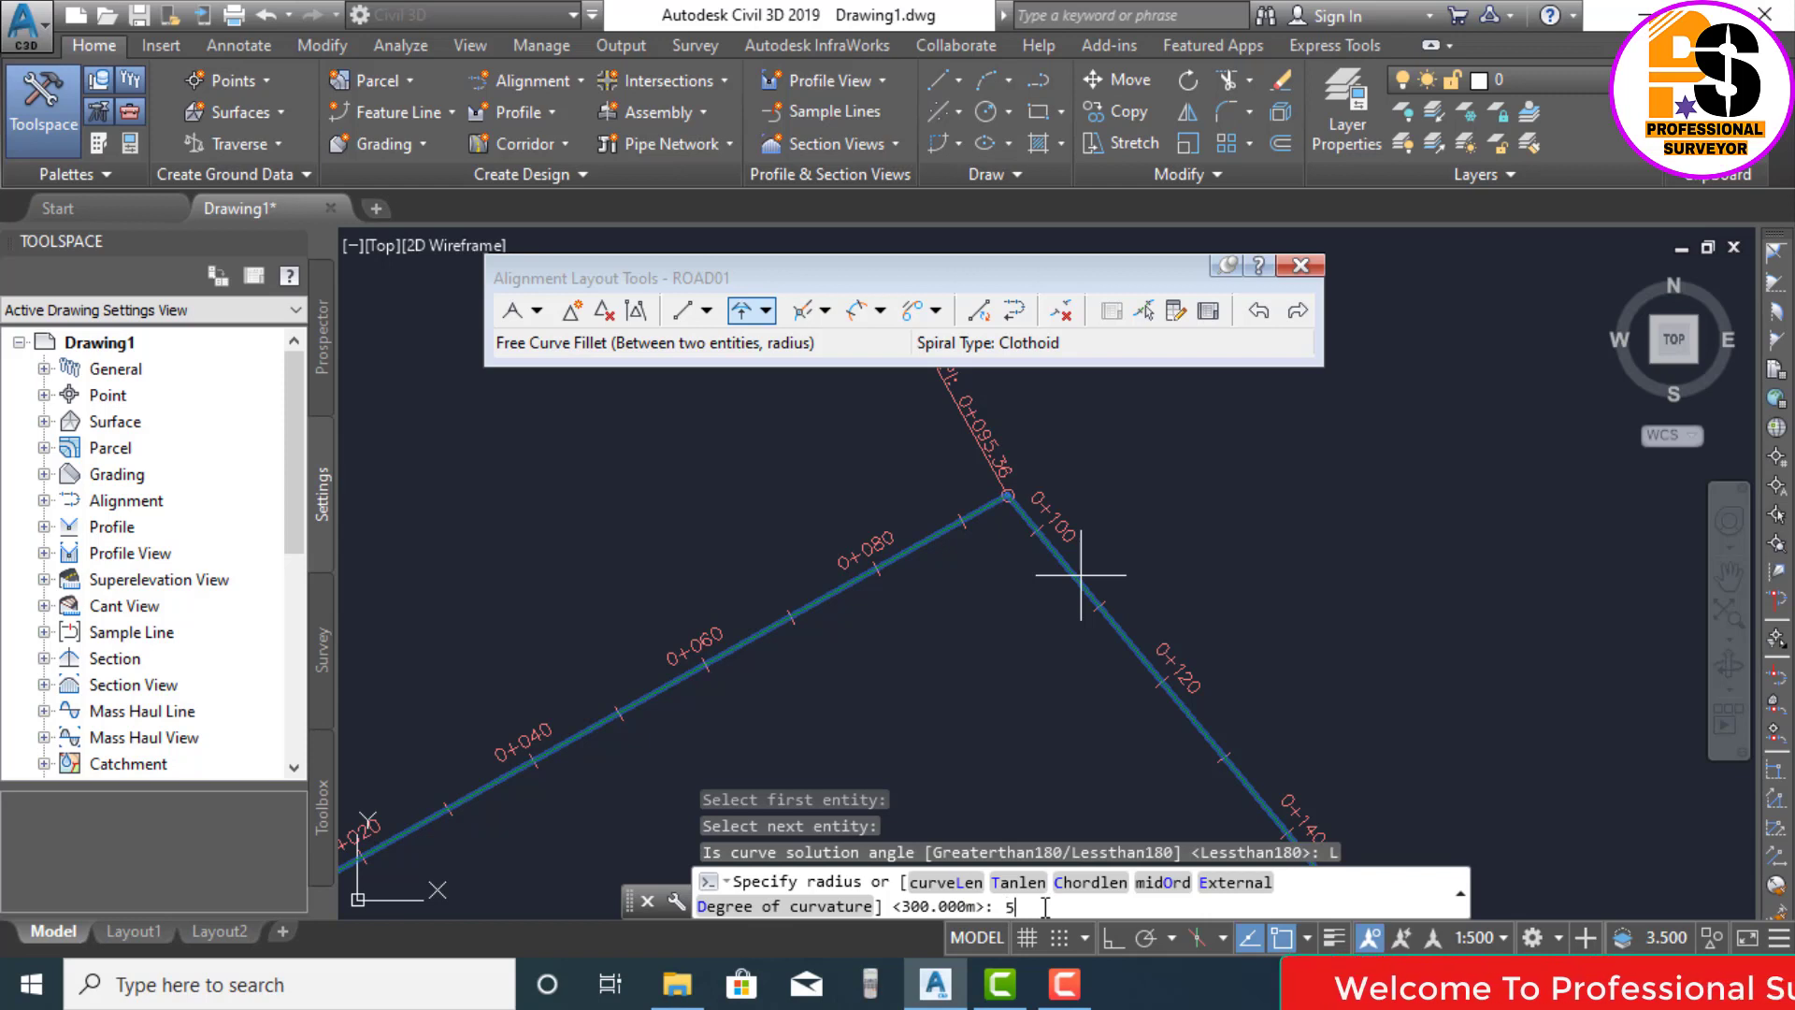
pyautogui.write('0')
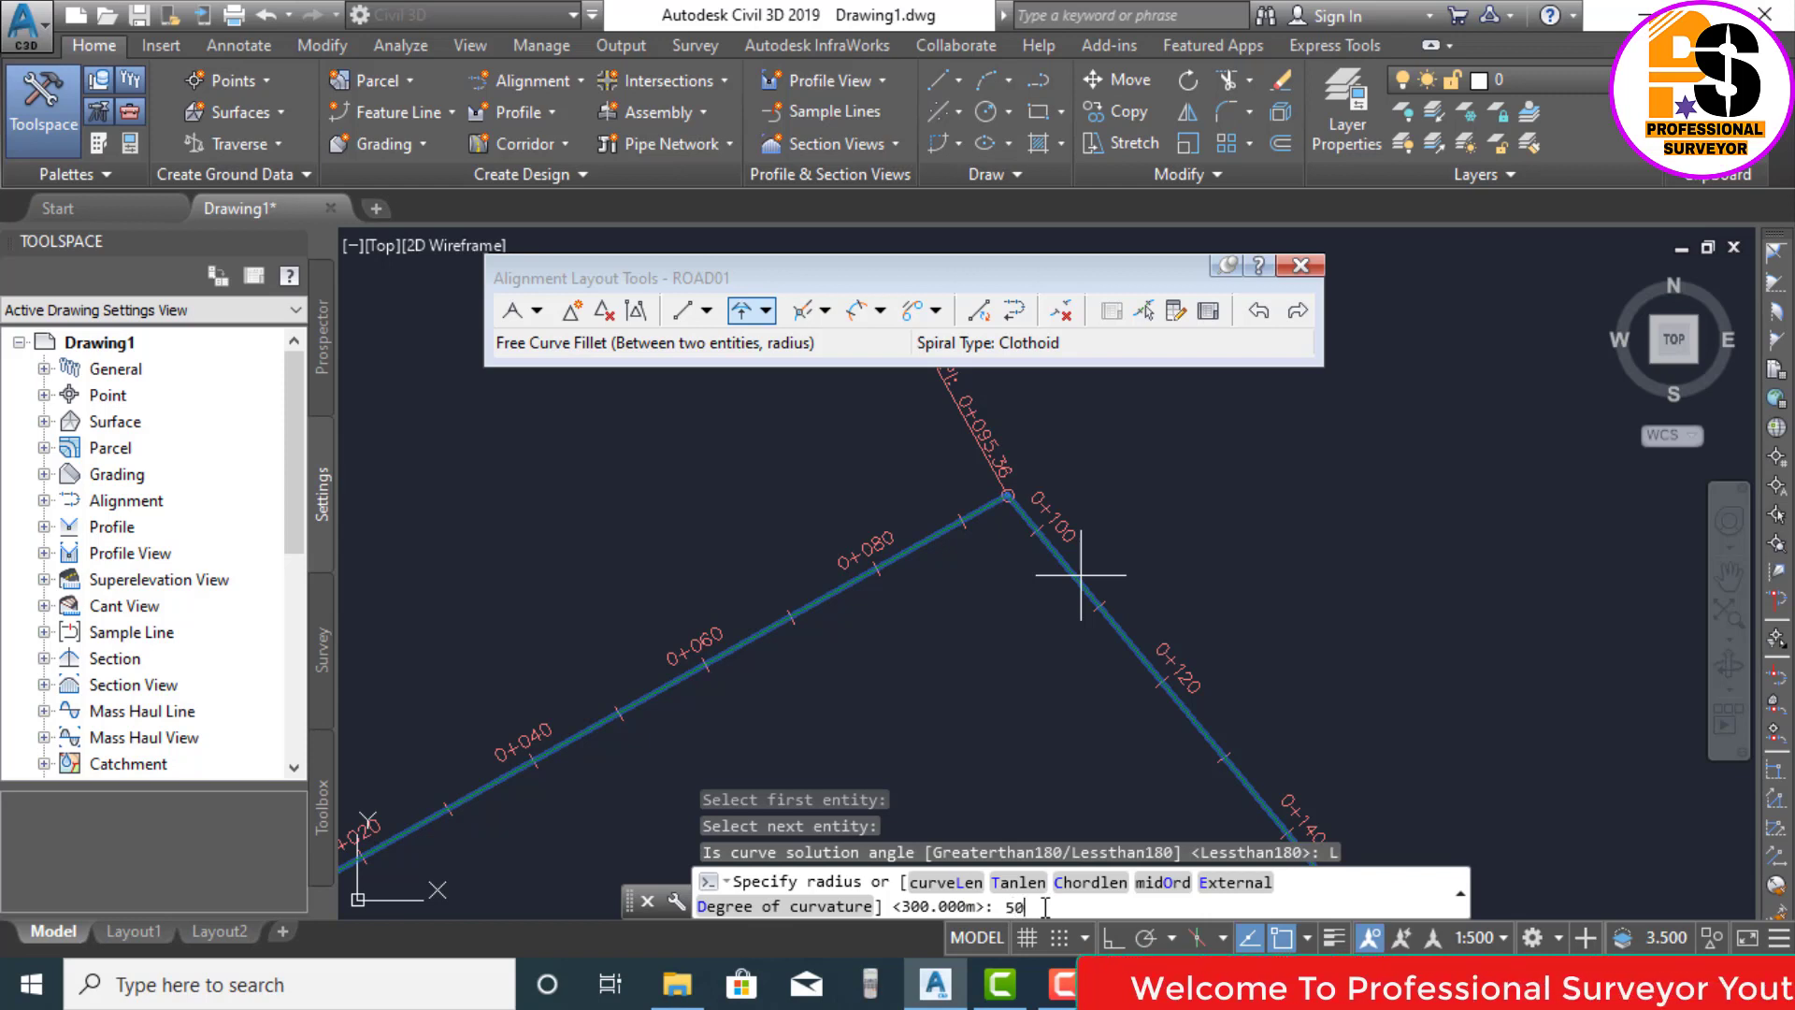
pyautogui.press('Return')
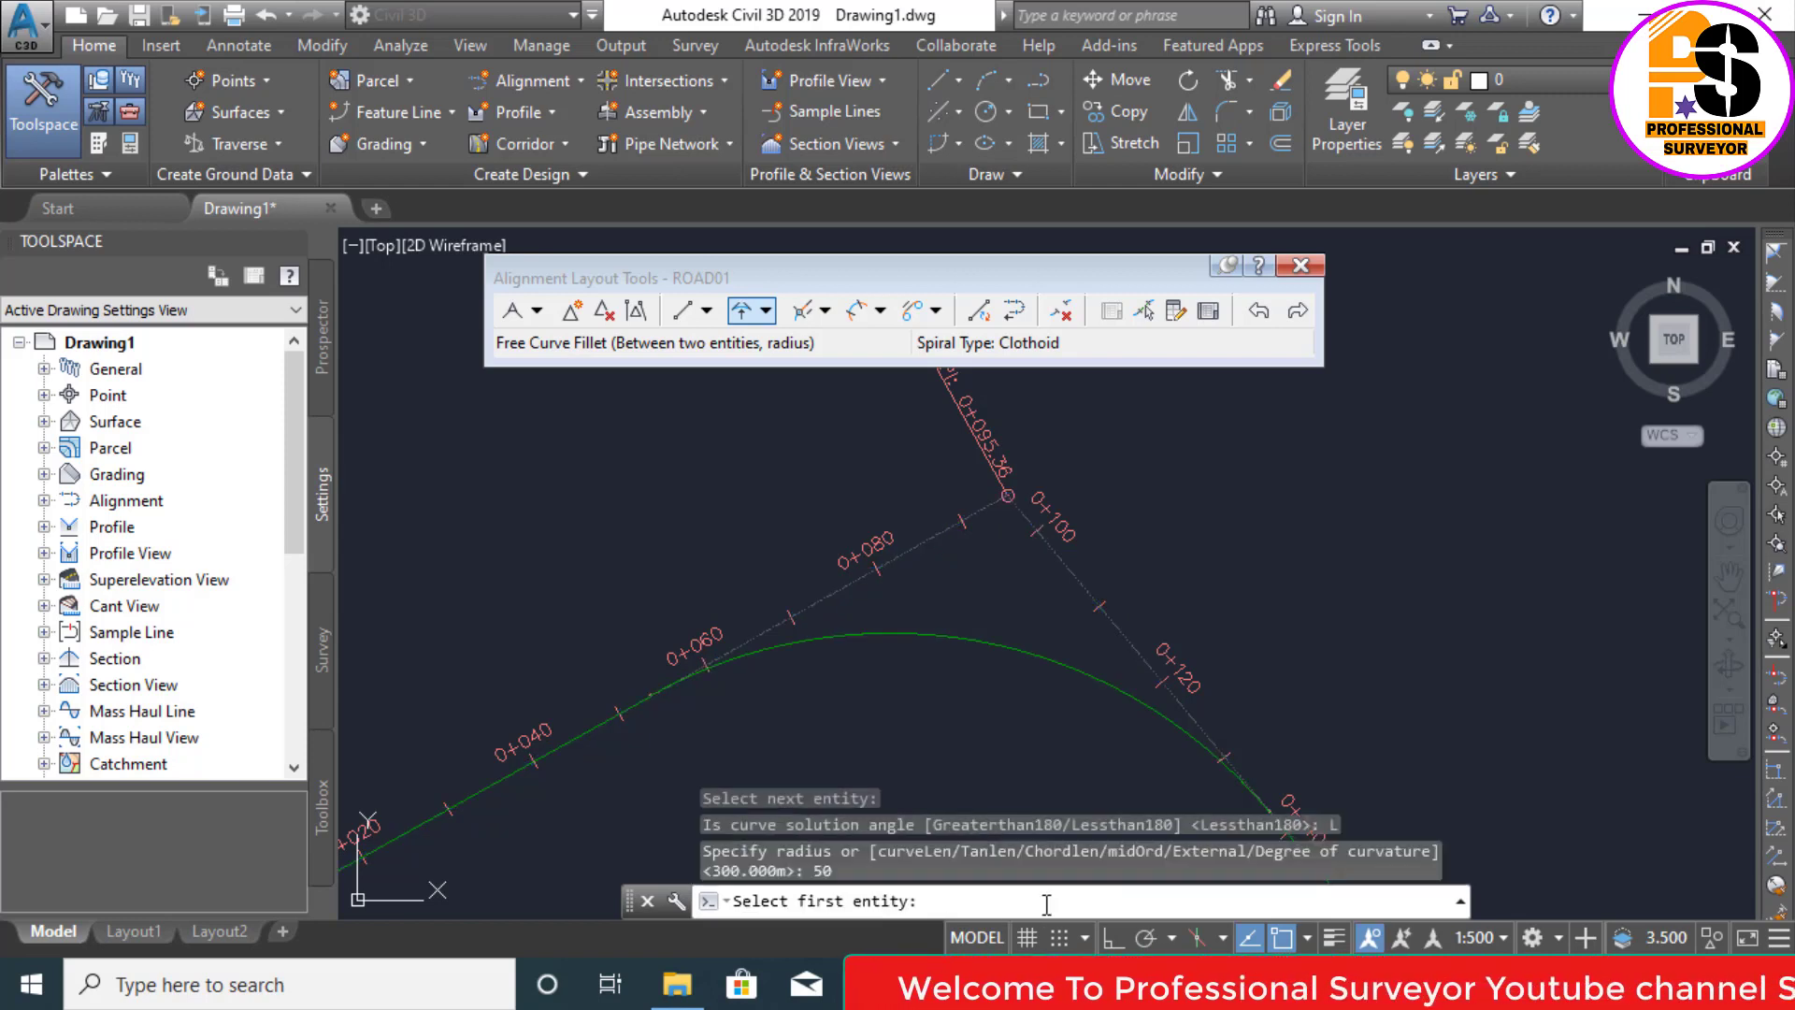
pyautogui.scroll(-2, 893, 547)
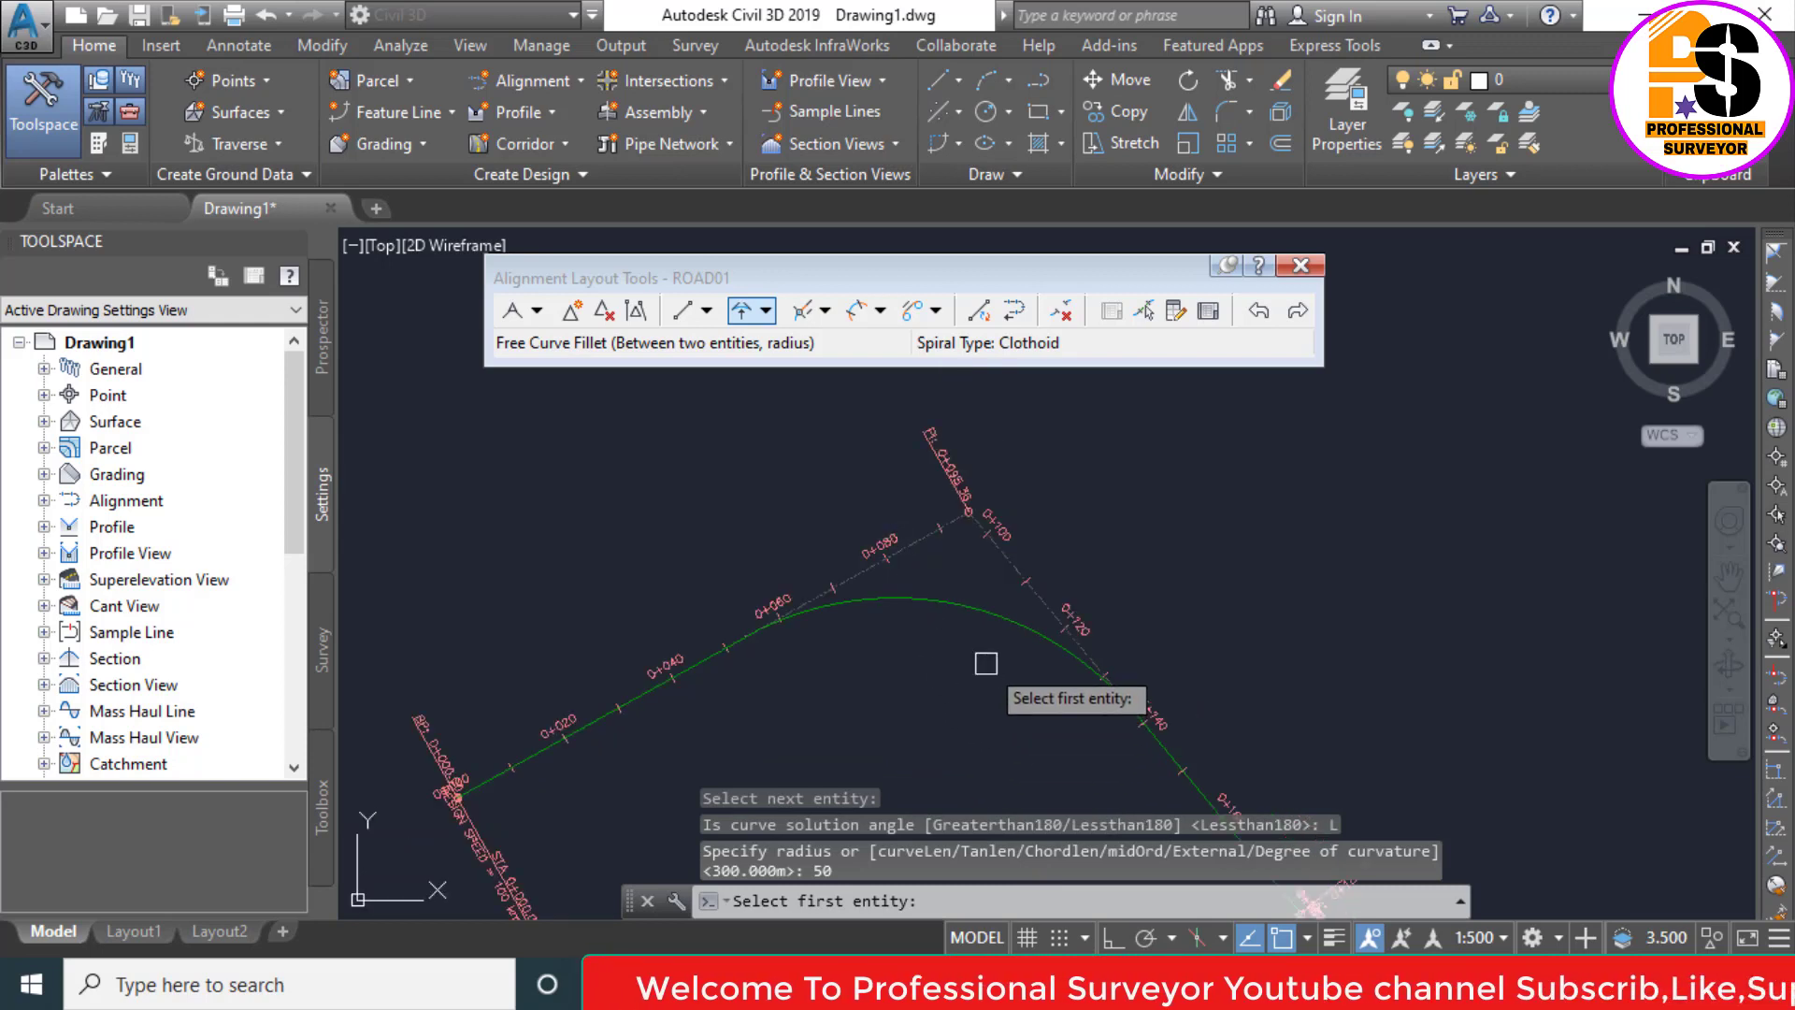
pyautogui.scroll(-2, 879, 507)
pyautogui.scroll(2, 925, 575)
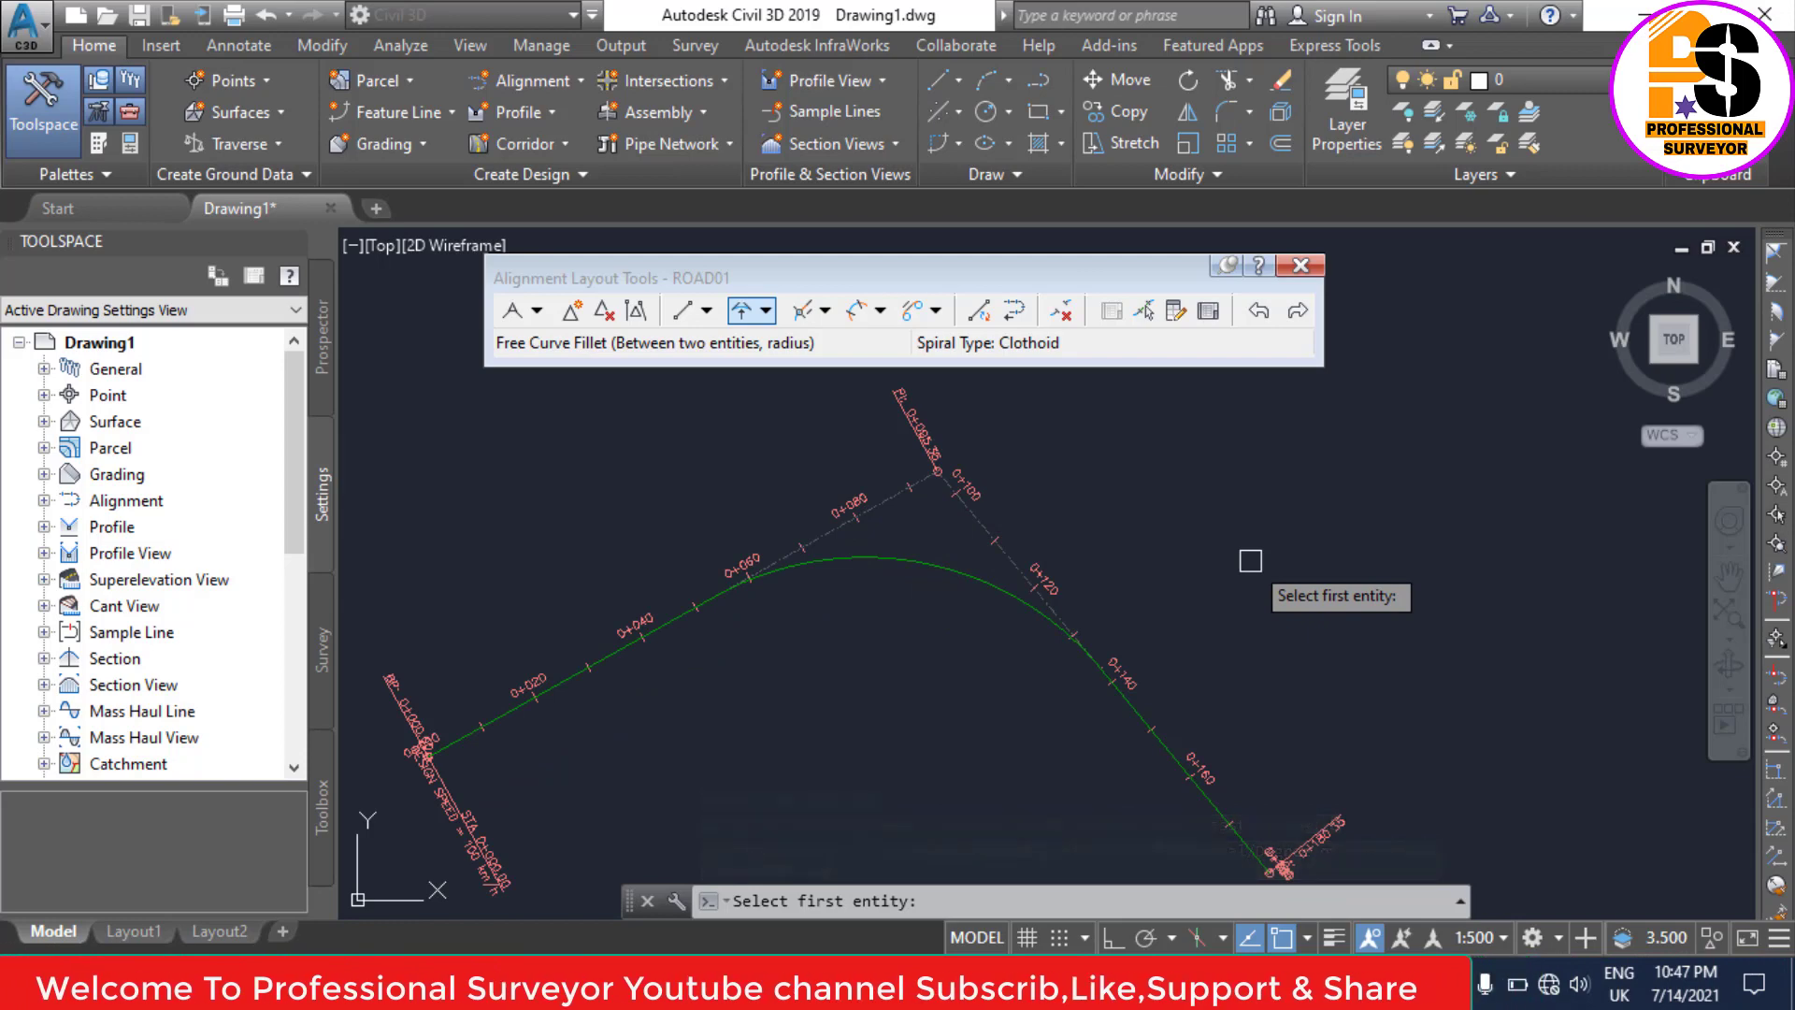
pyautogui.scroll(-3, 1253, 556)
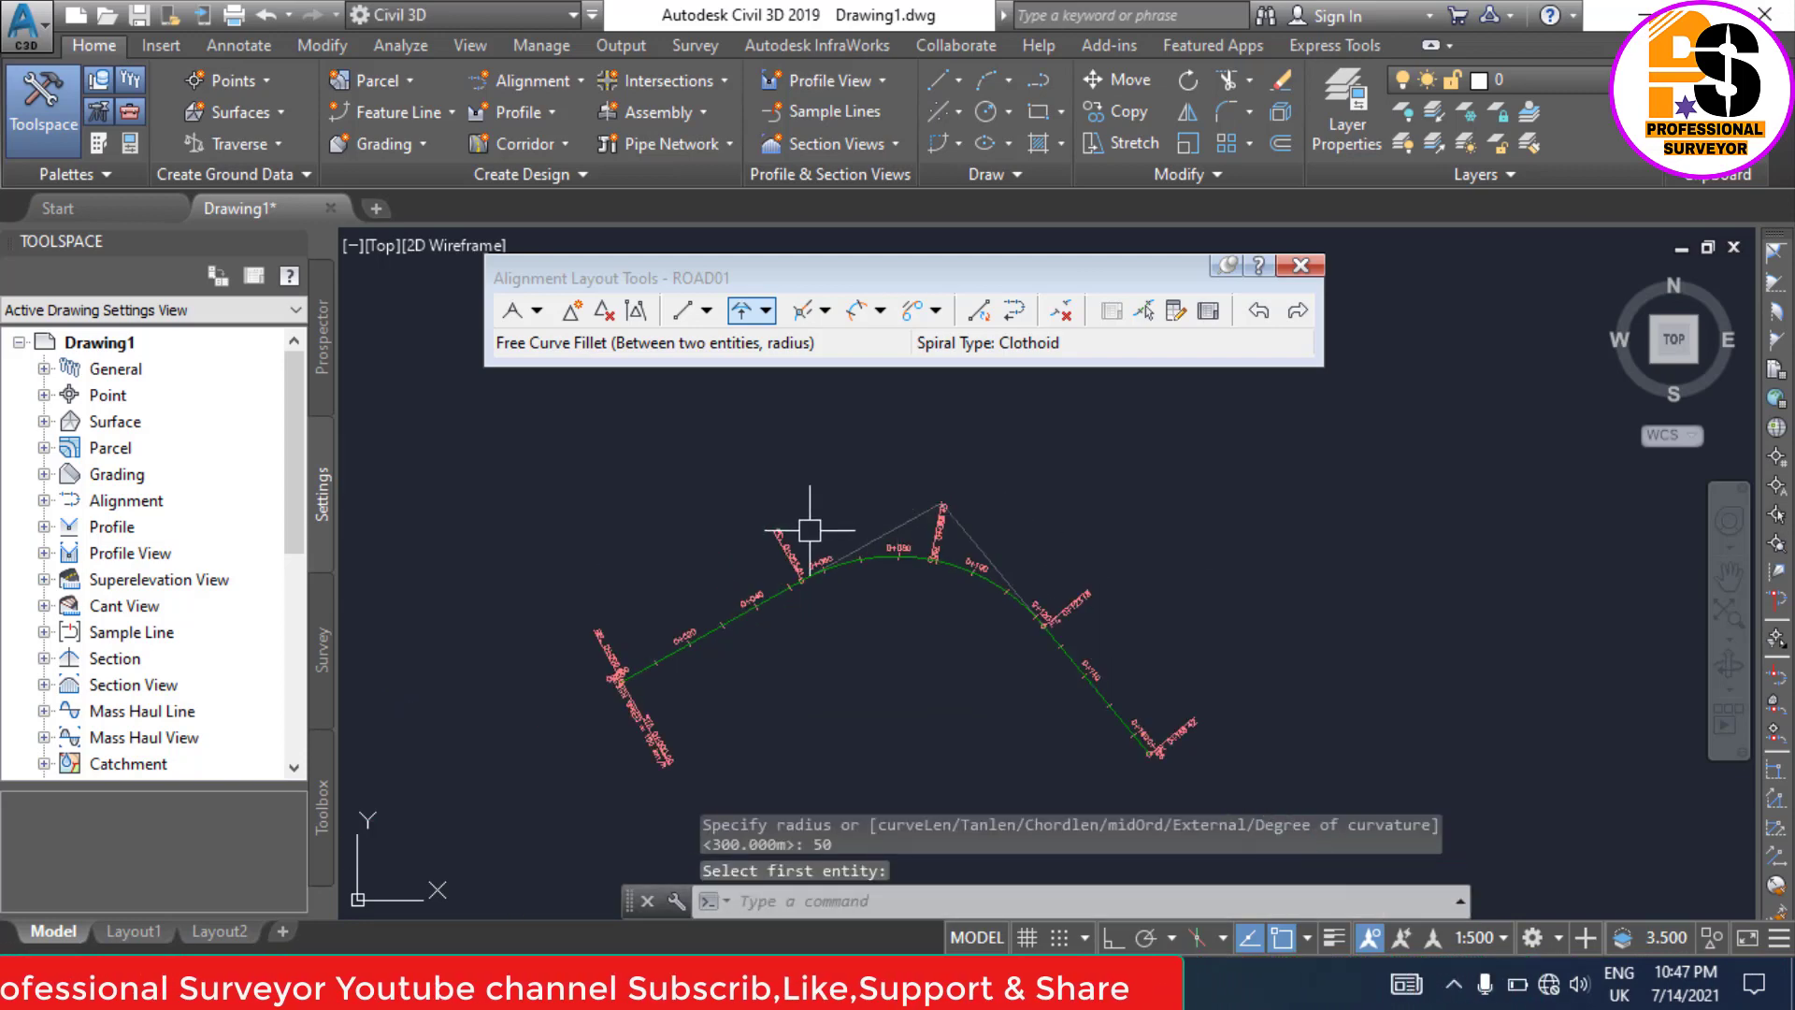